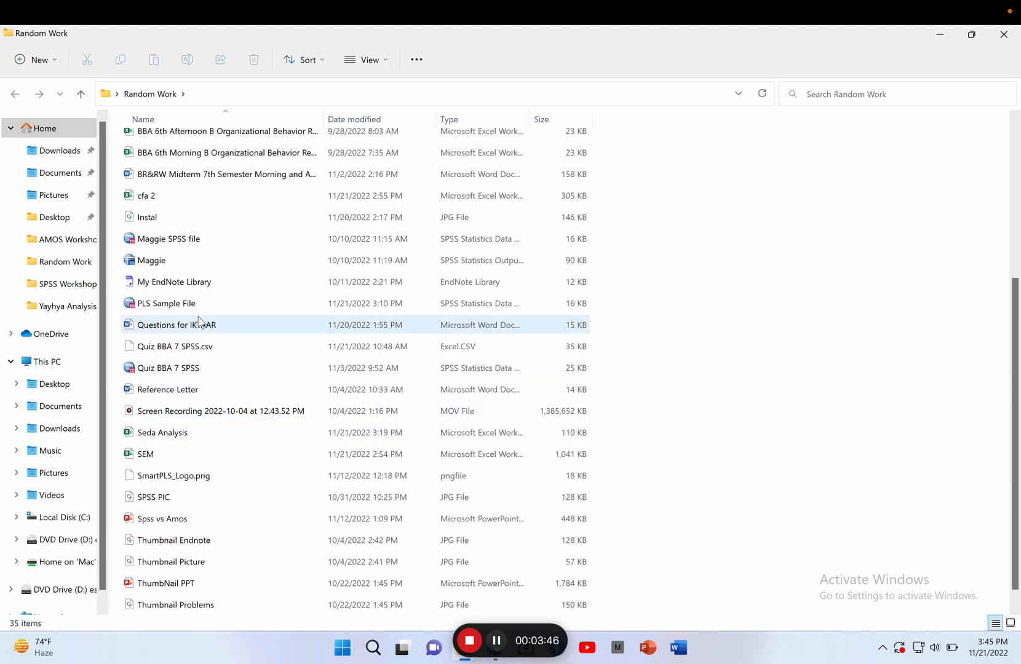
Open the PLS Sample File dataset in SPSS and review its variable list from the demographics to the HRMP, KS, IB and PI items
double_click(187, 308)
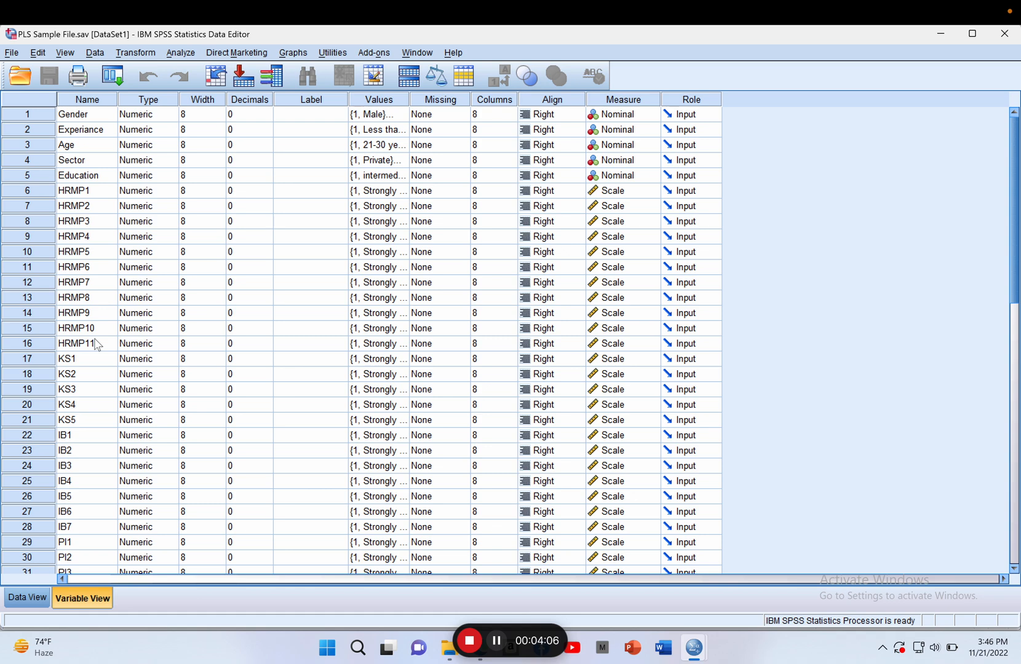
scroll(96, 344, "down", 1)
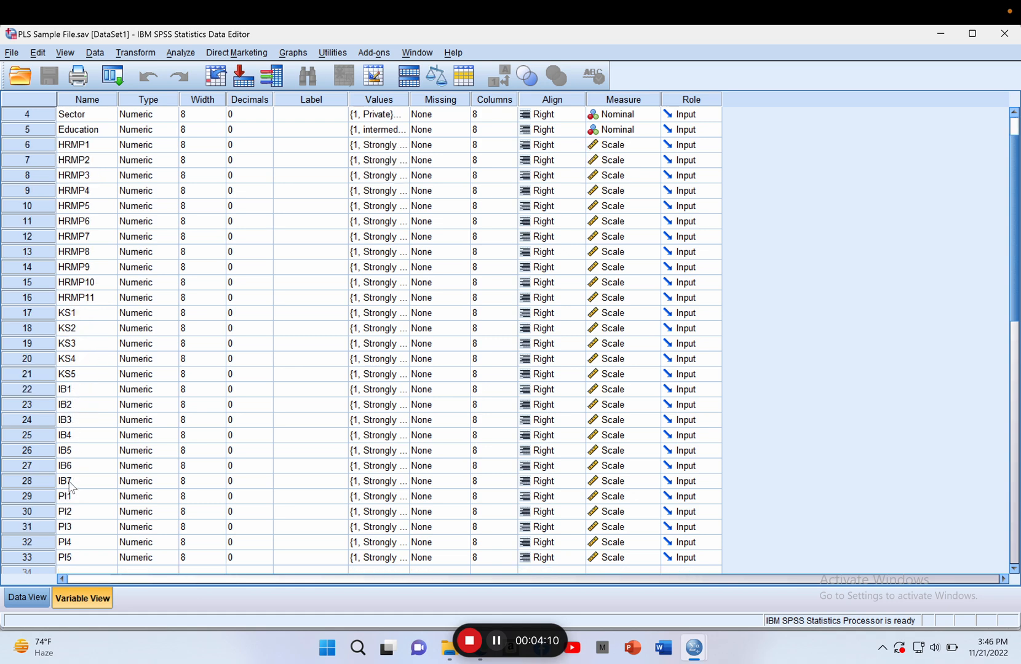
scroll(96, 424, "down", 2)
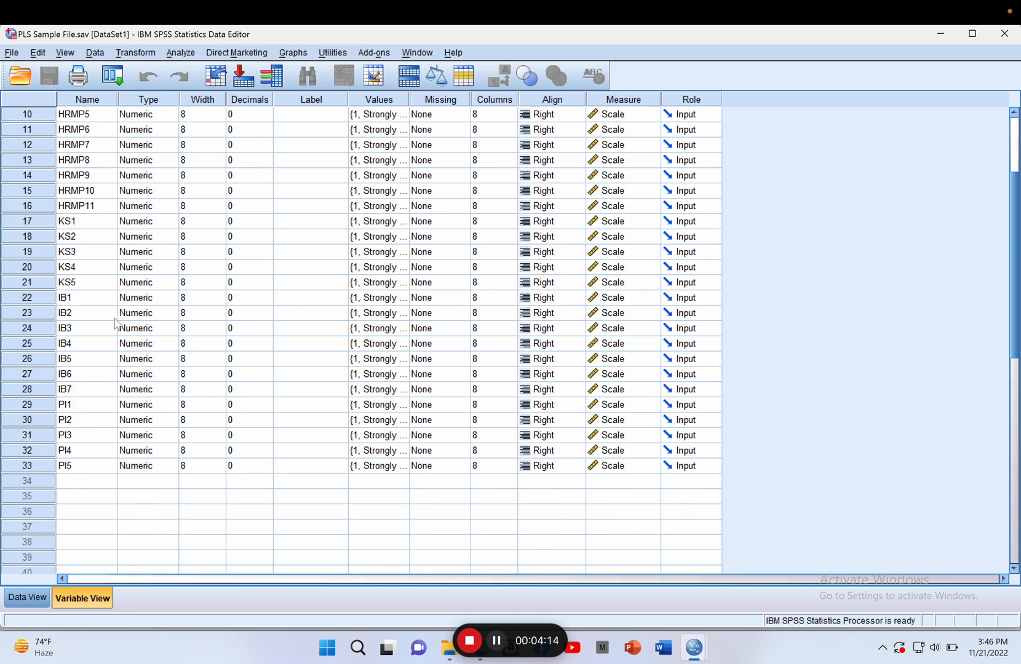
scroll(116, 324, "up", 3)
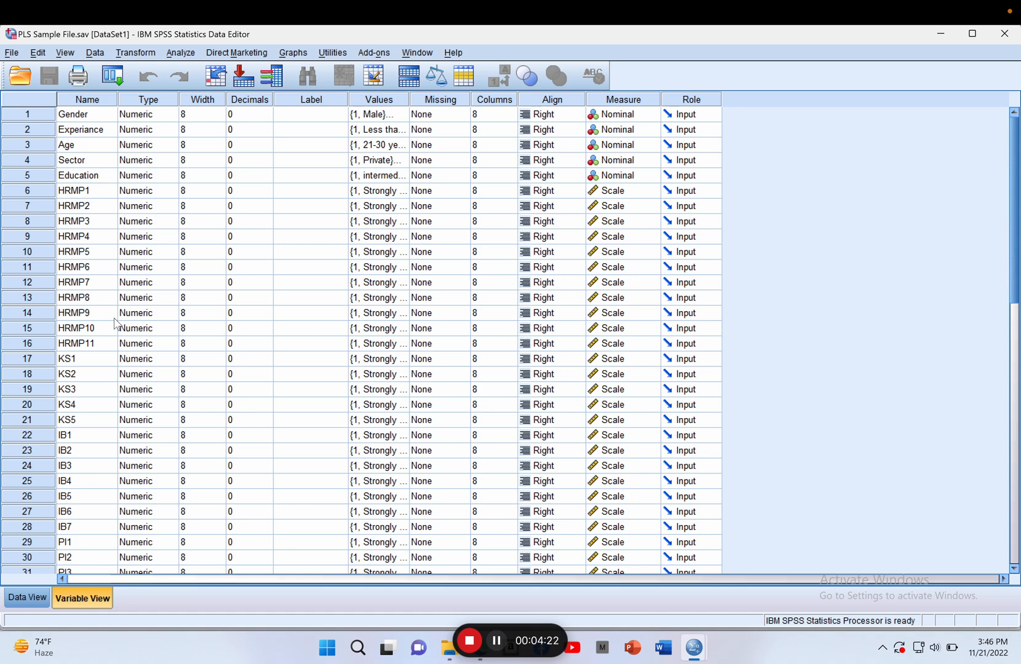
scroll(86, 329, "down", 4)
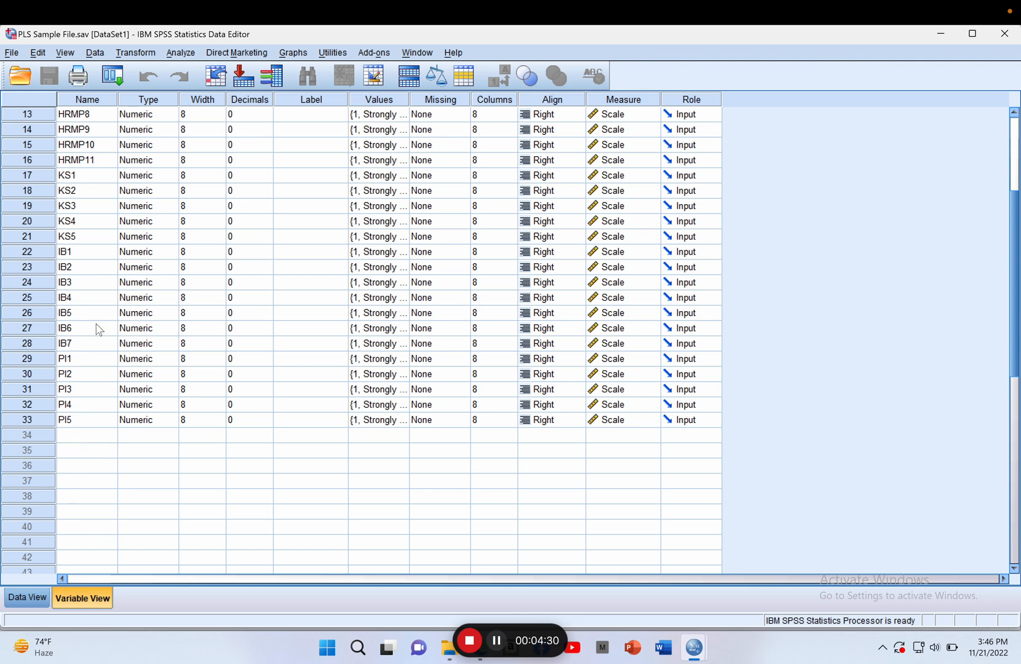
scroll(98, 329, "up", 1)
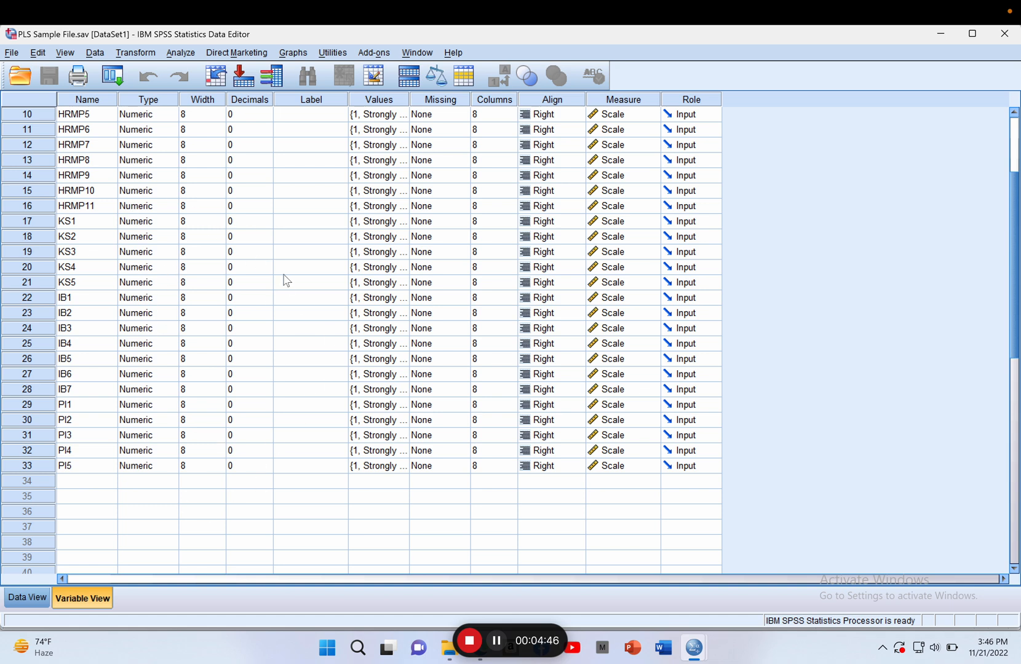
Show the dataset's records and look through them from the first case to the last
left_click(25, 599)
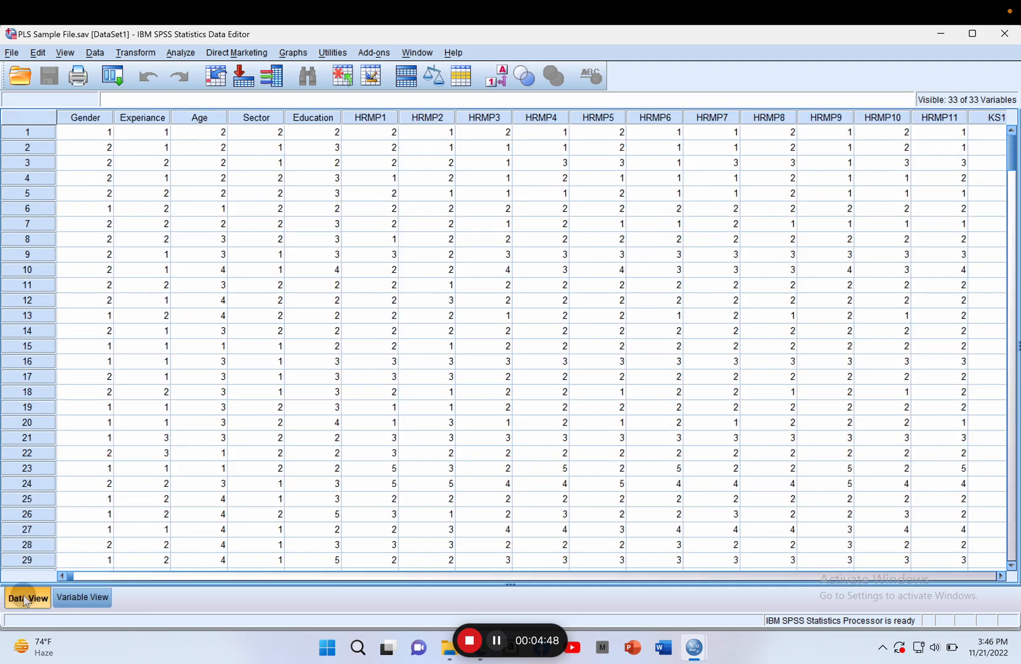
scroll(434, 378, "down", 20)
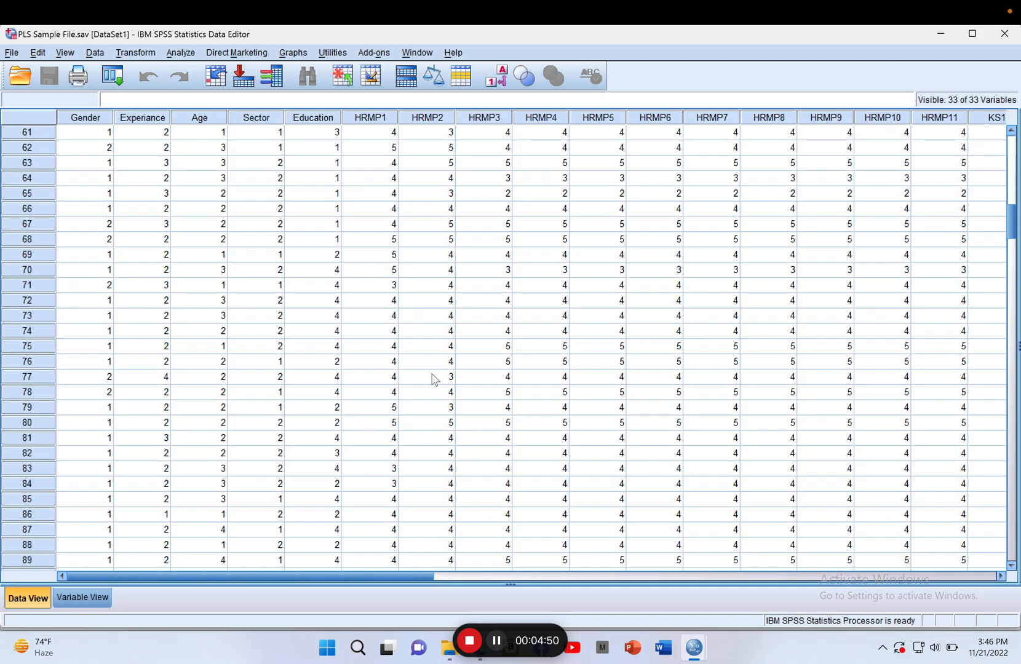
scroll(434, 378, "down", 20)
scroll(434, 378, "down", 20)
scroll(434, 378, "down", 16)
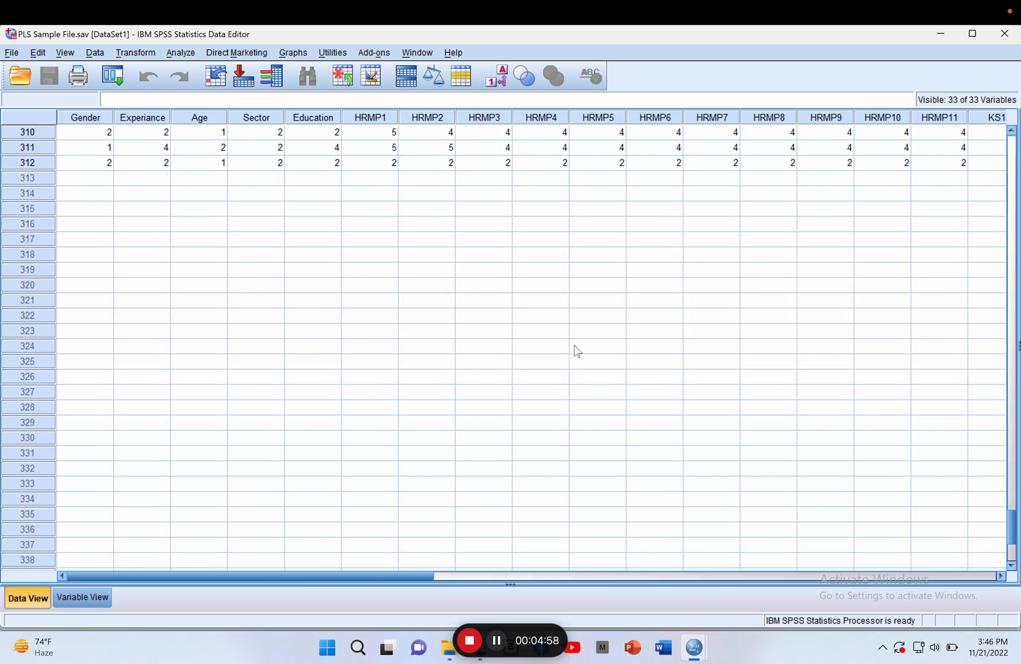
scroll(577, 351, "up", 3)
scroll(577, 351, "up", 20)
scroll(576, 351, "up", 20)
scroll(577, 351, "up", 20)
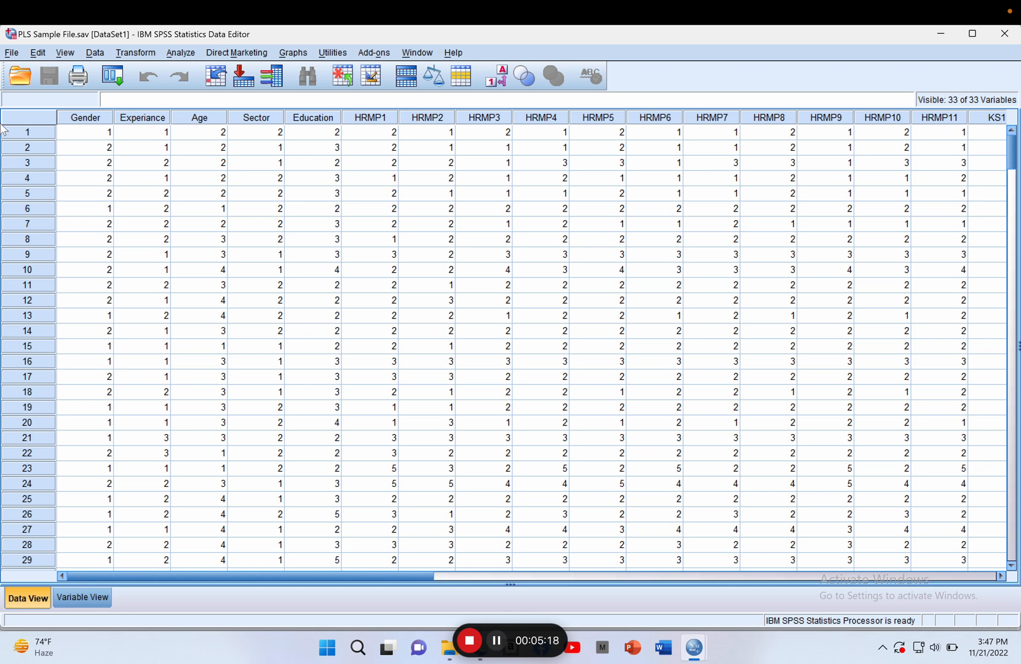
View the file formats offered for saving the dataset under another type, including Comma delimited (*.csv), and cancel without saving
left_click(12, 53)
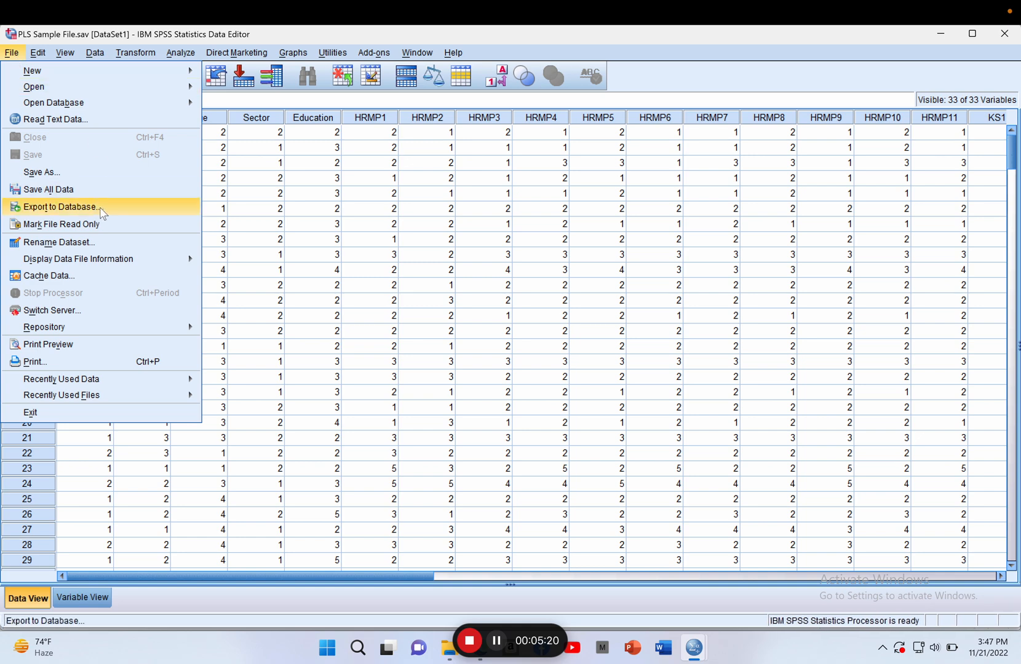
left_click(87, 172)
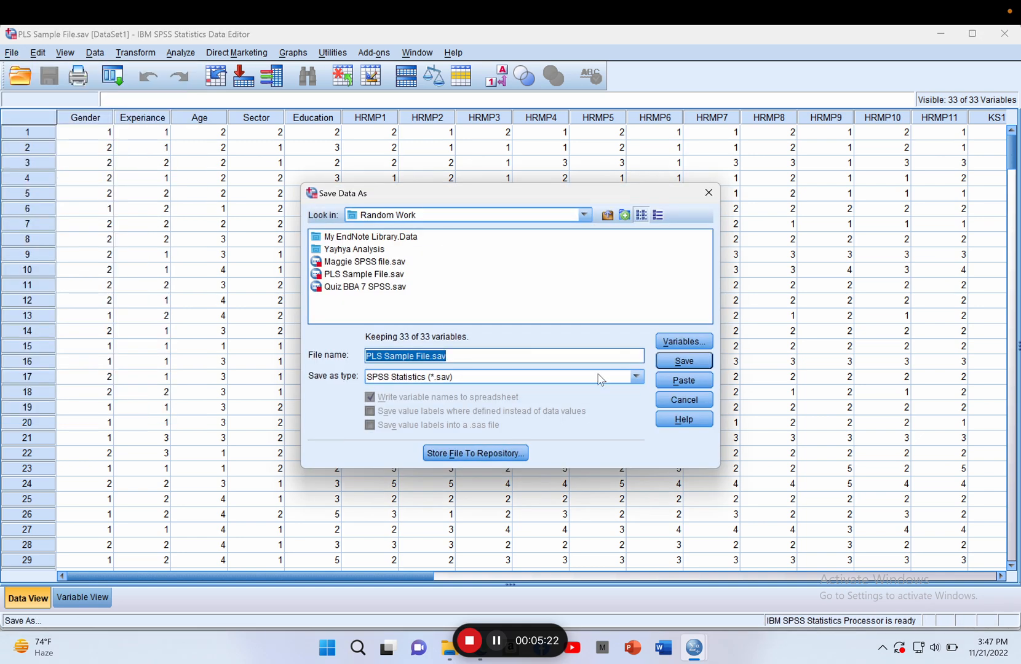
left_click(637, 377)
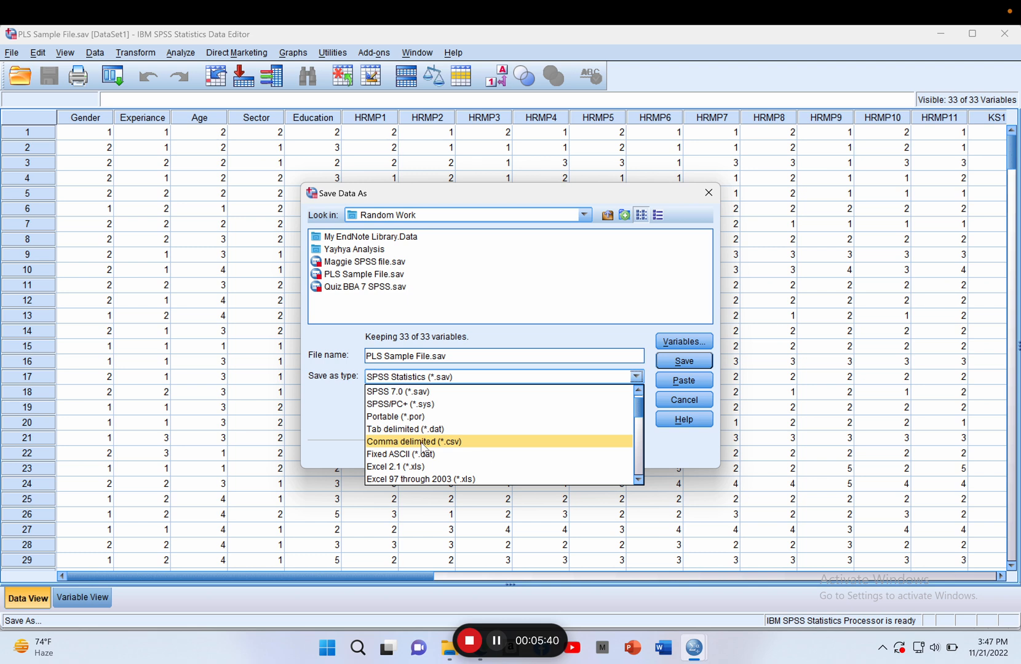
left_click(332, 432)
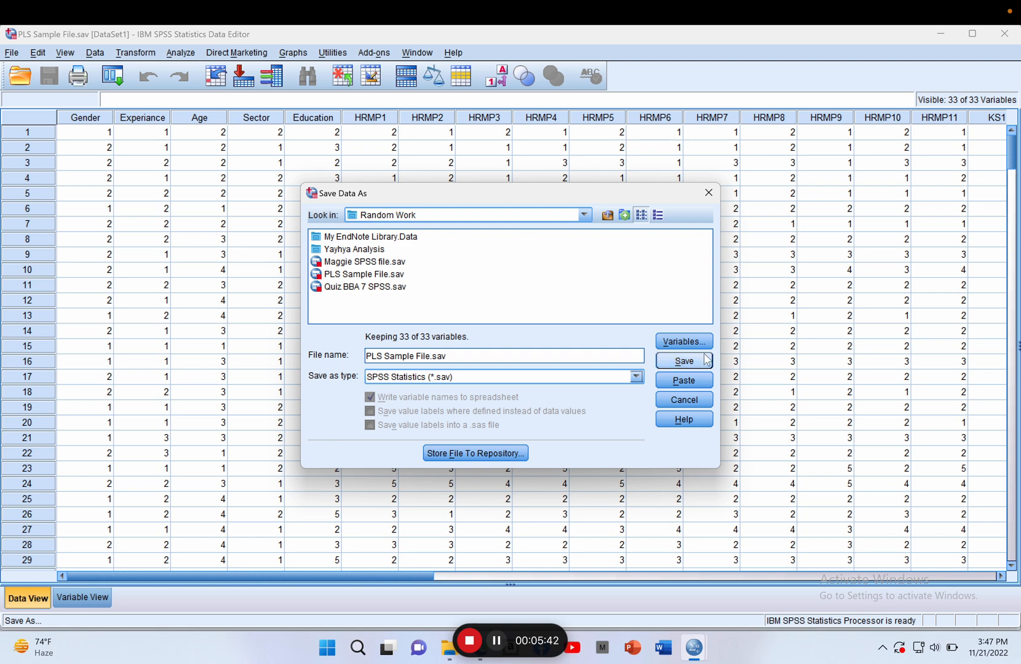
left_click(684, 400)
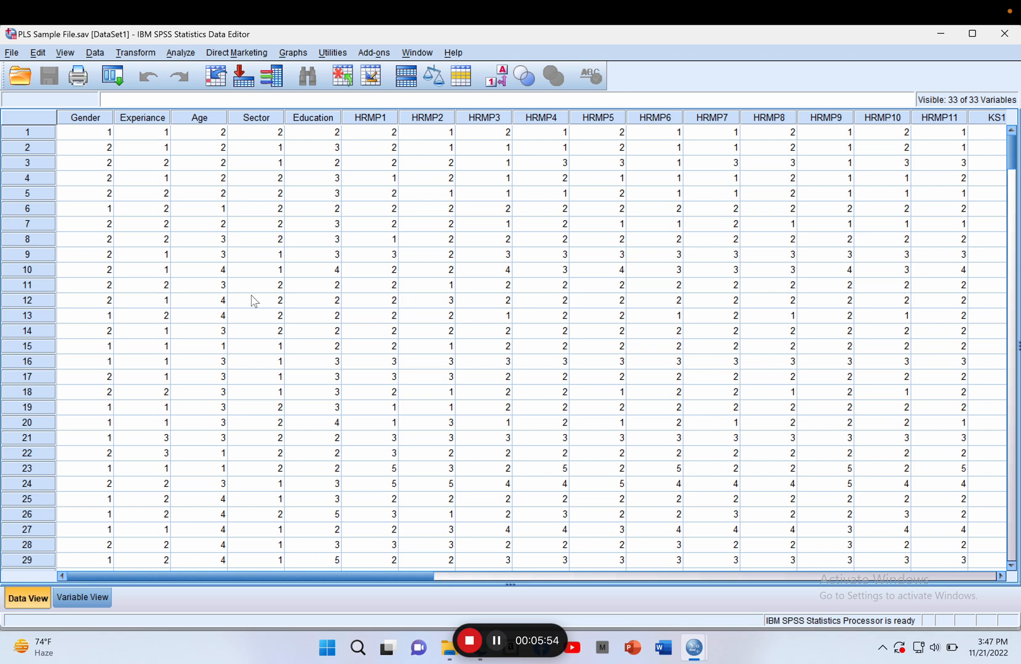
Close the PLS Sample File dataset and minimize the Random Work folder window
scroll(254, 301, "down", 3)
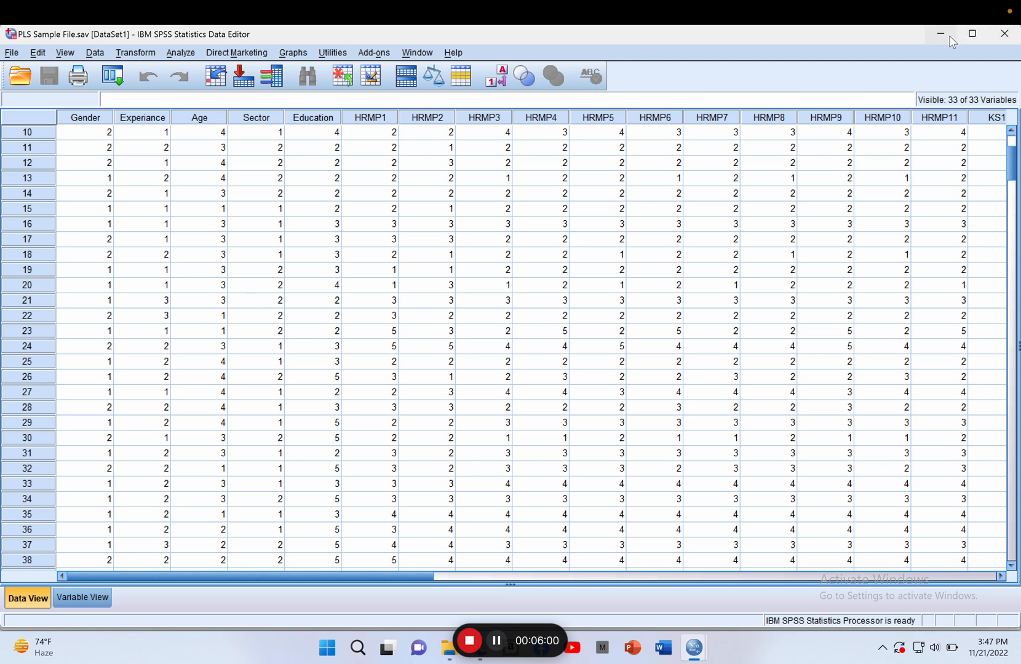
left_click(1004, 34)
left_click(495, 367)
left_click(510, 352)
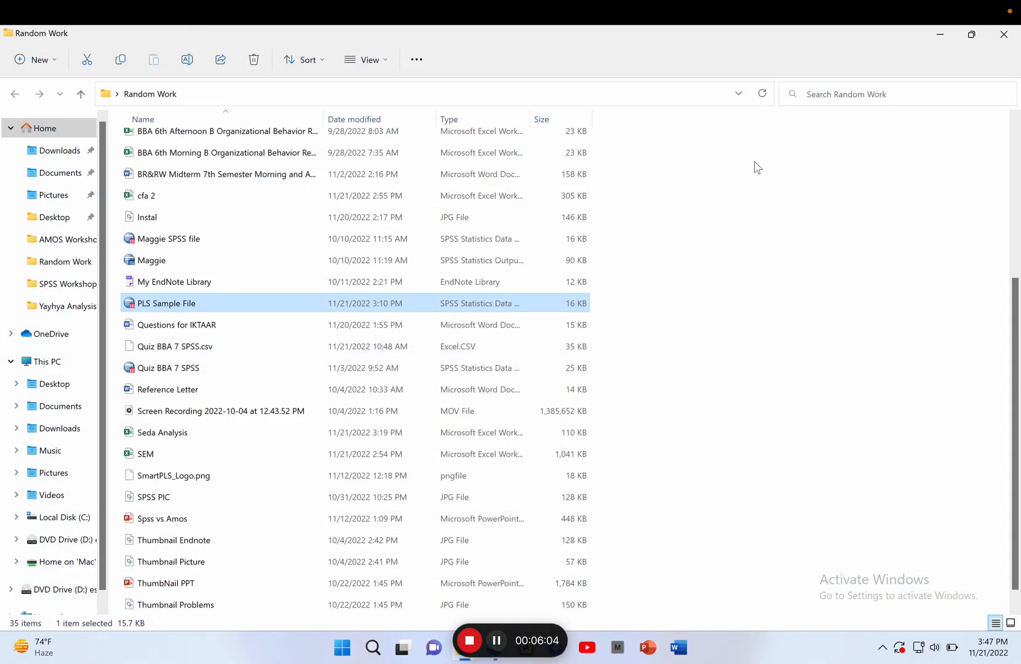
left_click(942, 32)
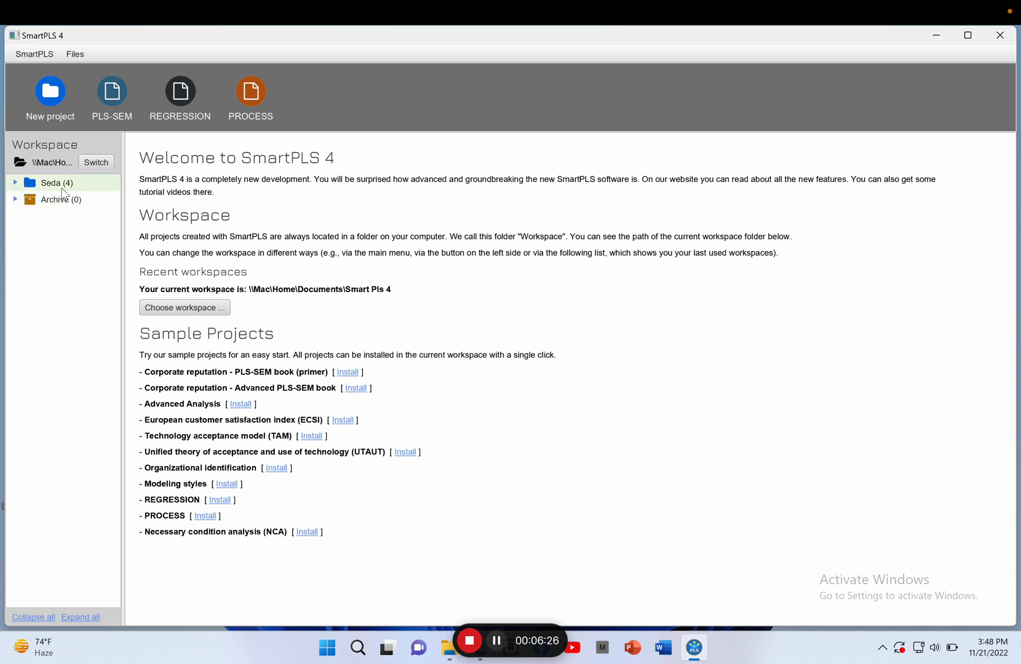
Start selecting another SmartPLS workspace and browse to the Documents folder
left_click(92, 163)
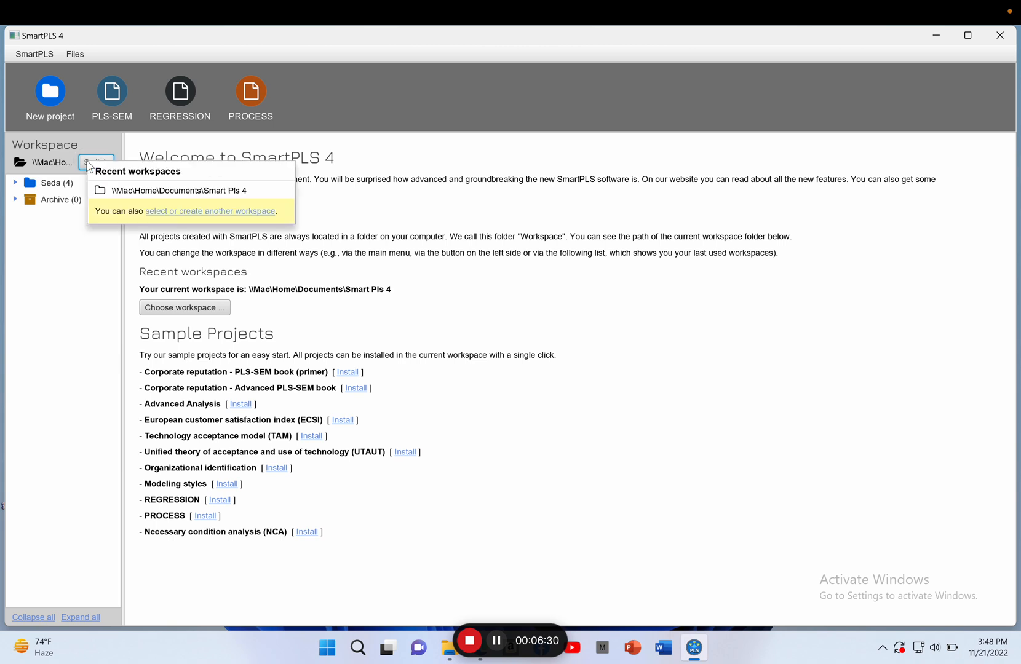
left_click(190, 211)
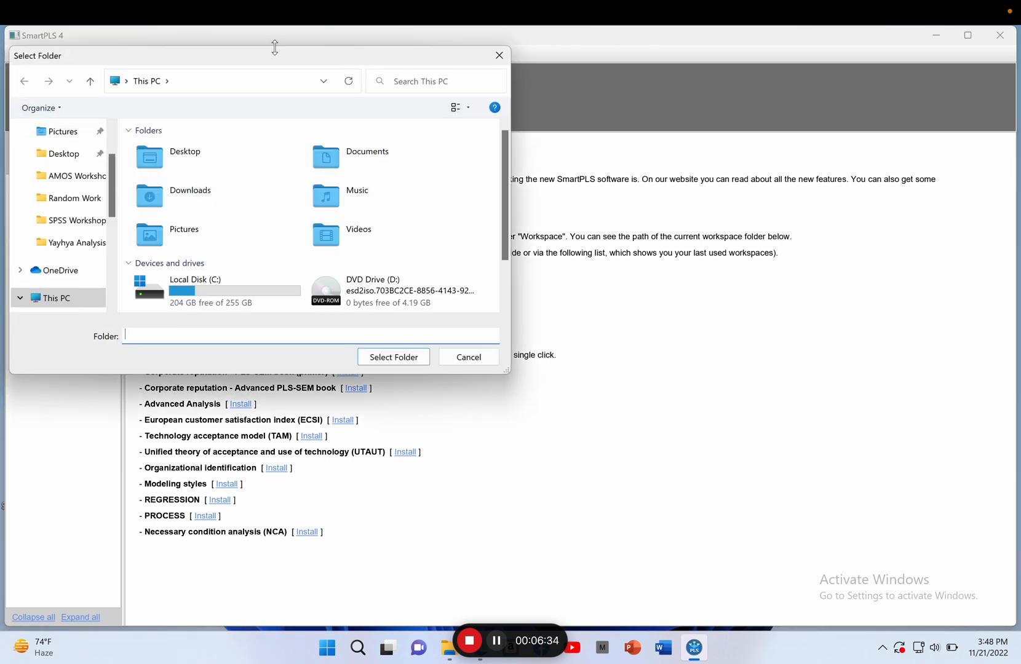
left_click_drag(285, 56, 594, 178)
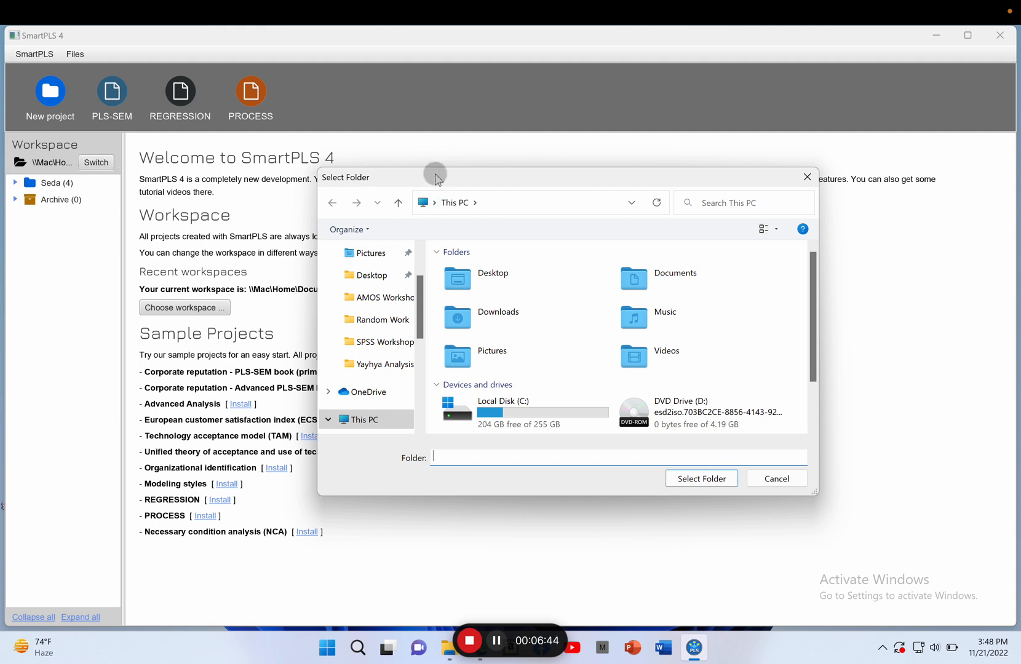
left_click_drag(437, 176, 332, 140)
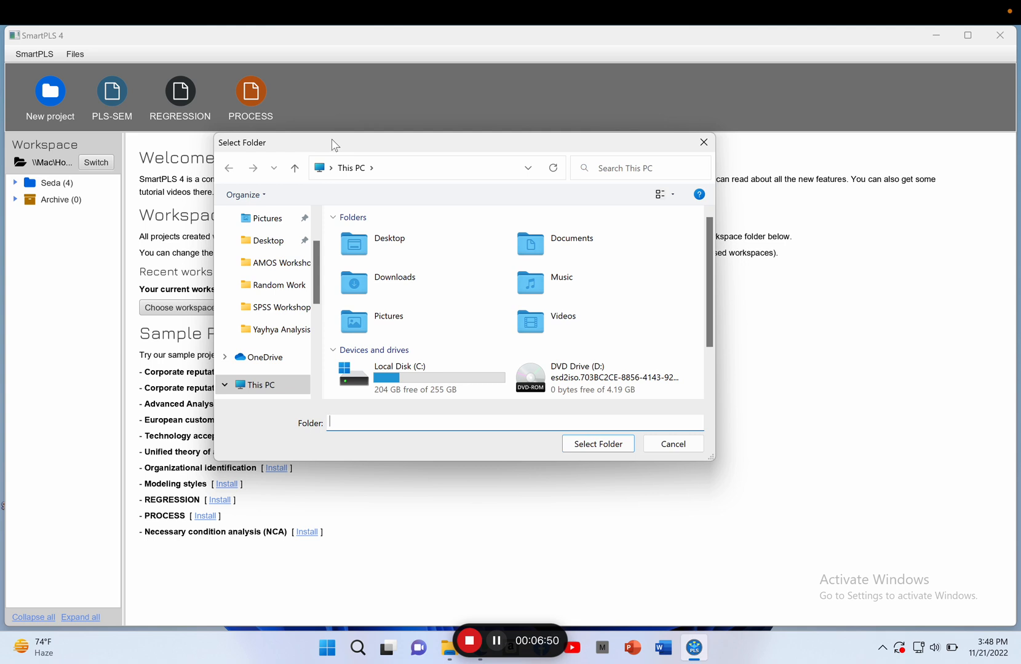
double_click(547, 246)
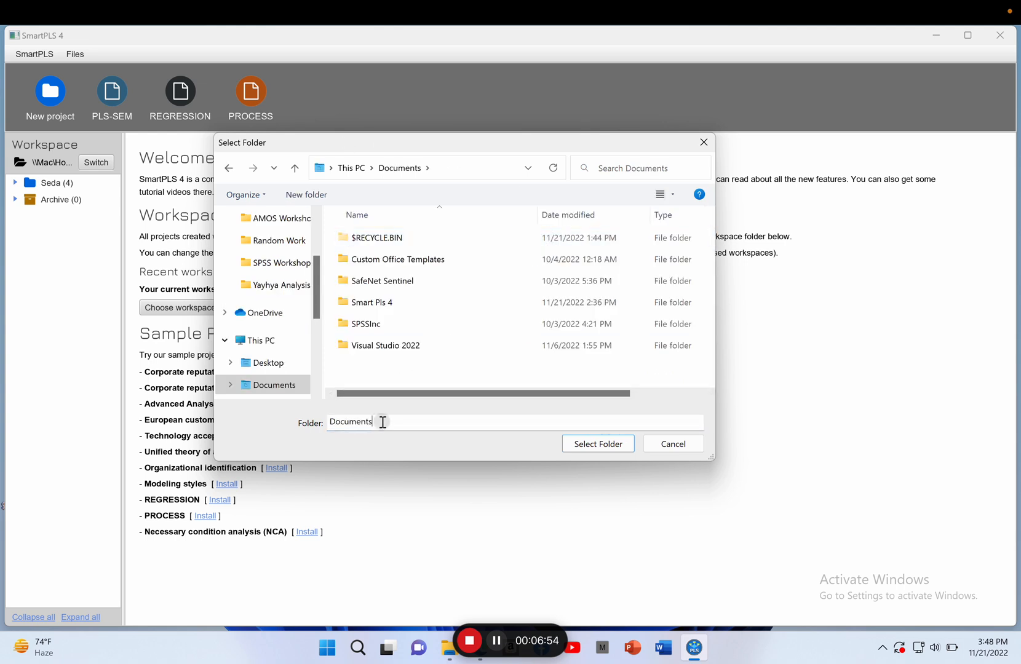
left_click_drag(382, 421, 329, 421)
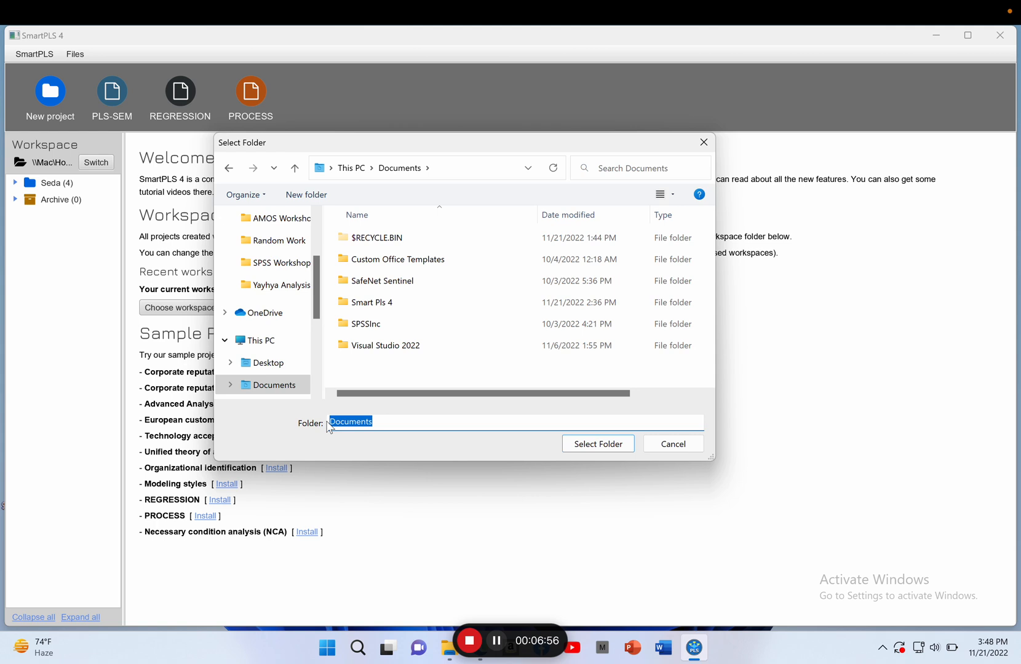
type("Practi")
key("BackSpace")
key("BackSpace")
key("BackSpace")
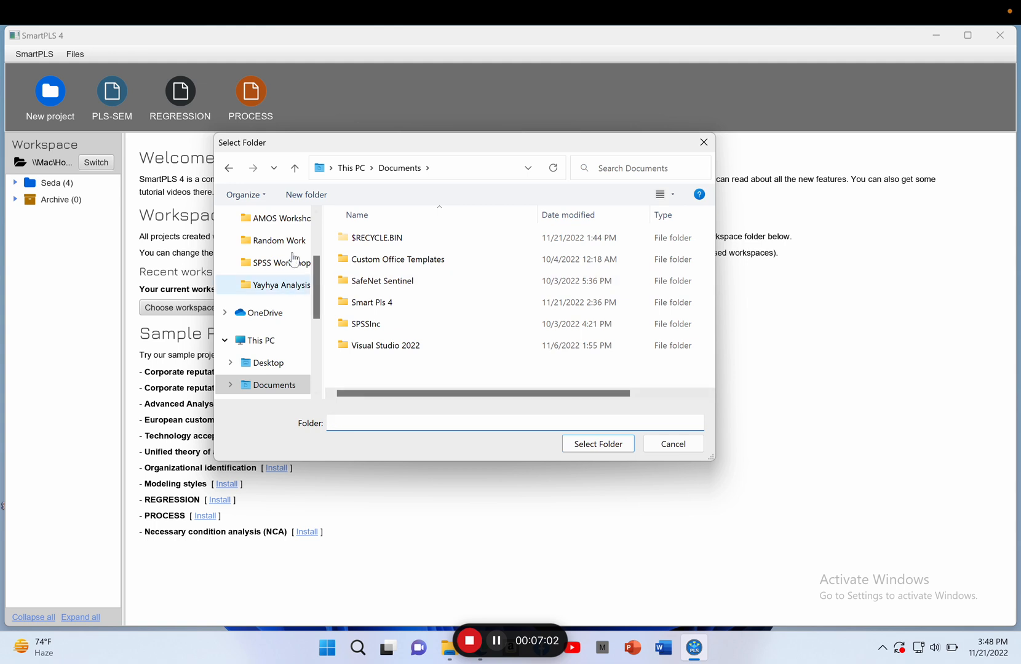
Create a folder named Practice Smart PLS in Documents and select it as the workspace
left_click(308, 195)
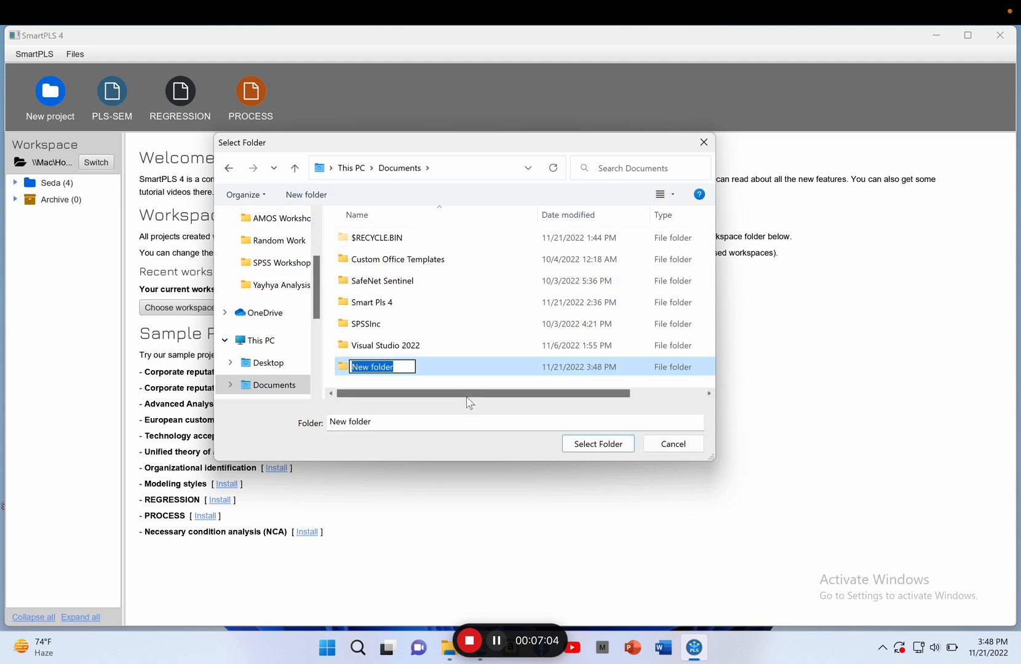
type("Practice Smart PLS")
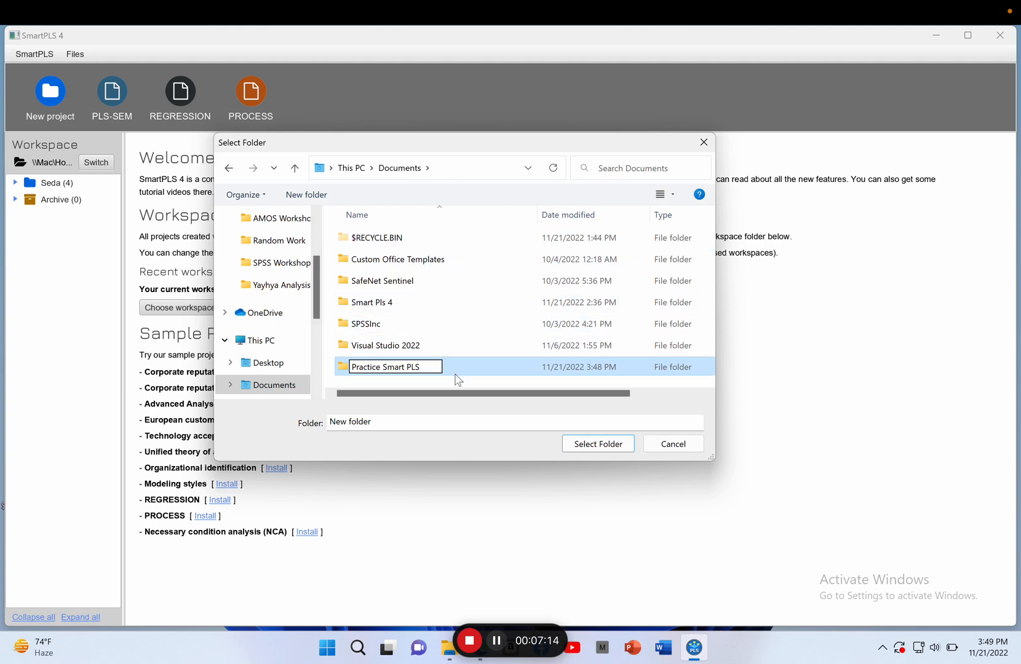
left_click(454, 374)
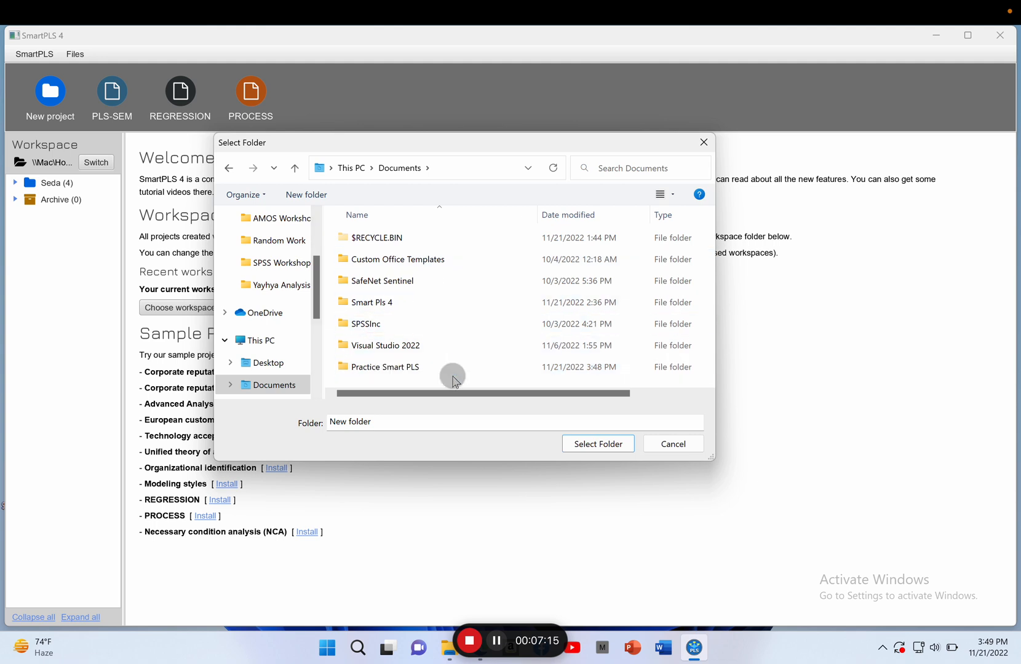
left_click(413, 369)
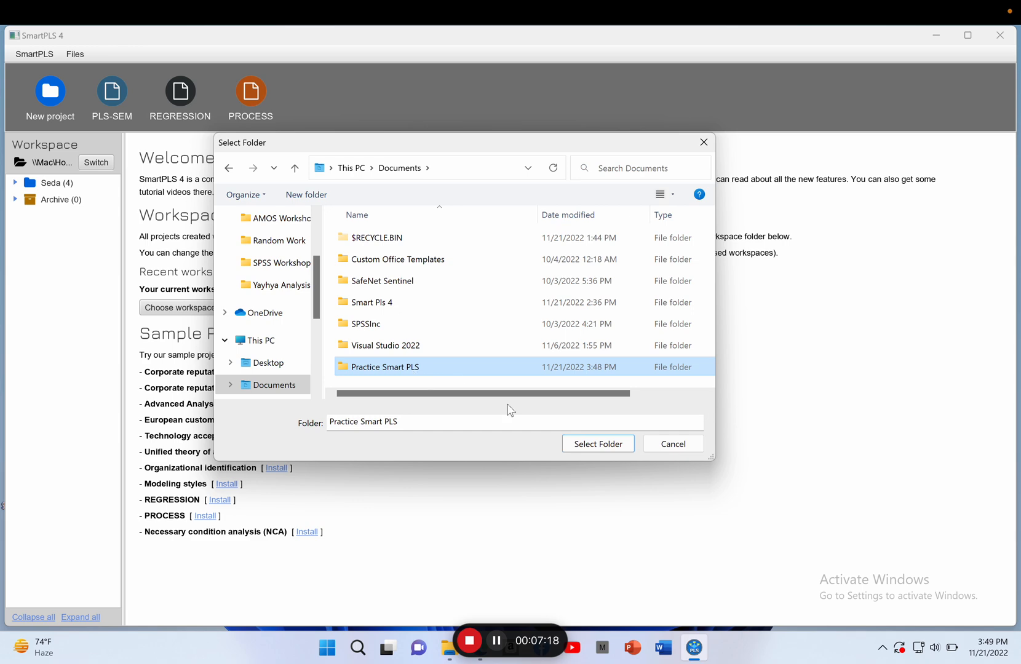
left_click(587, 451)
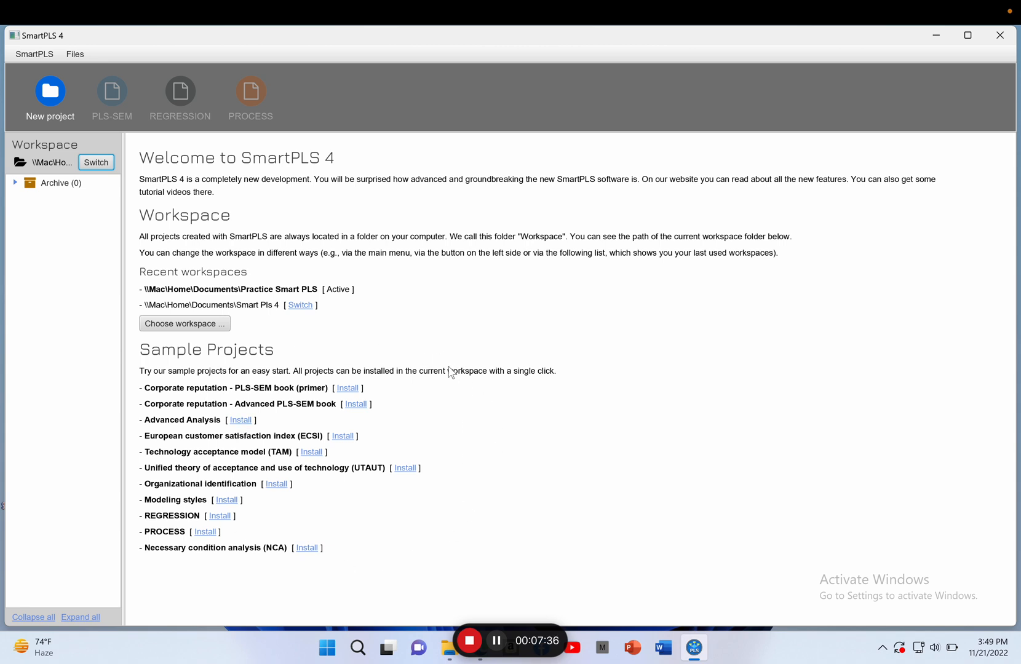
Switch to the Pages document to view the research model diagram, and return to SmartPLS
key("ctrl+Left")
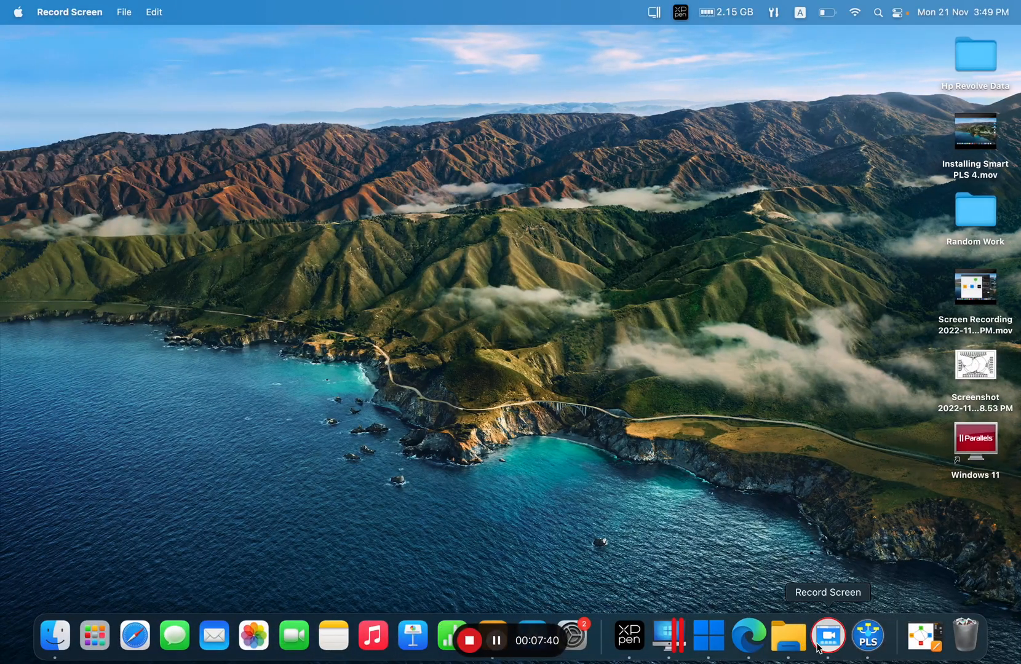
left_click(922, 635)
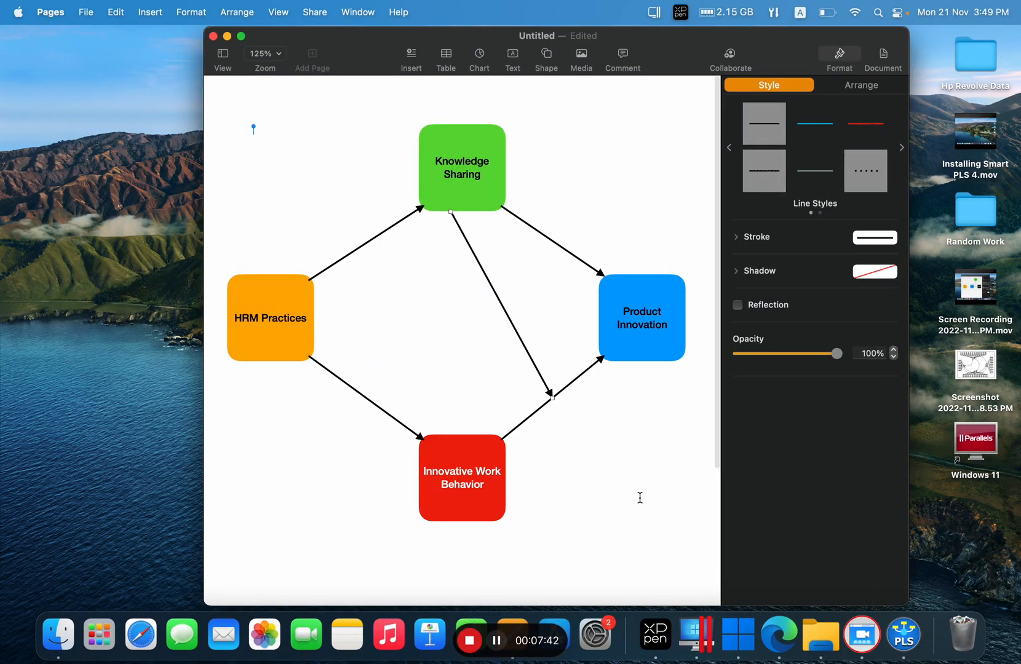
key("ctrl+Right")
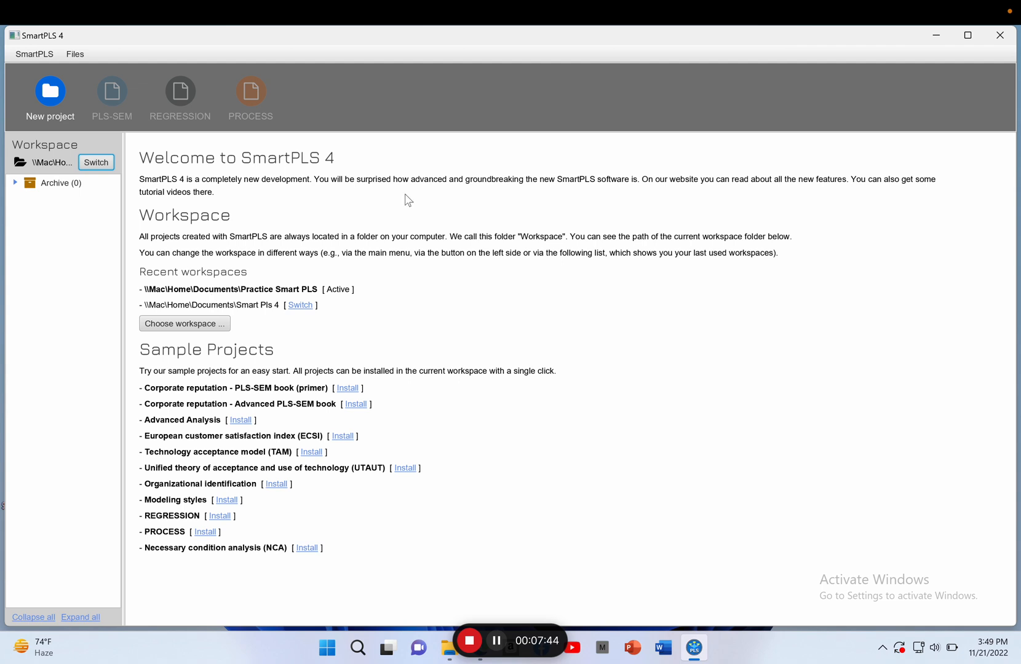
Create a new project named with the researcher's full name followed by PLS, and widen the workspace pane
left_click(54, 98)
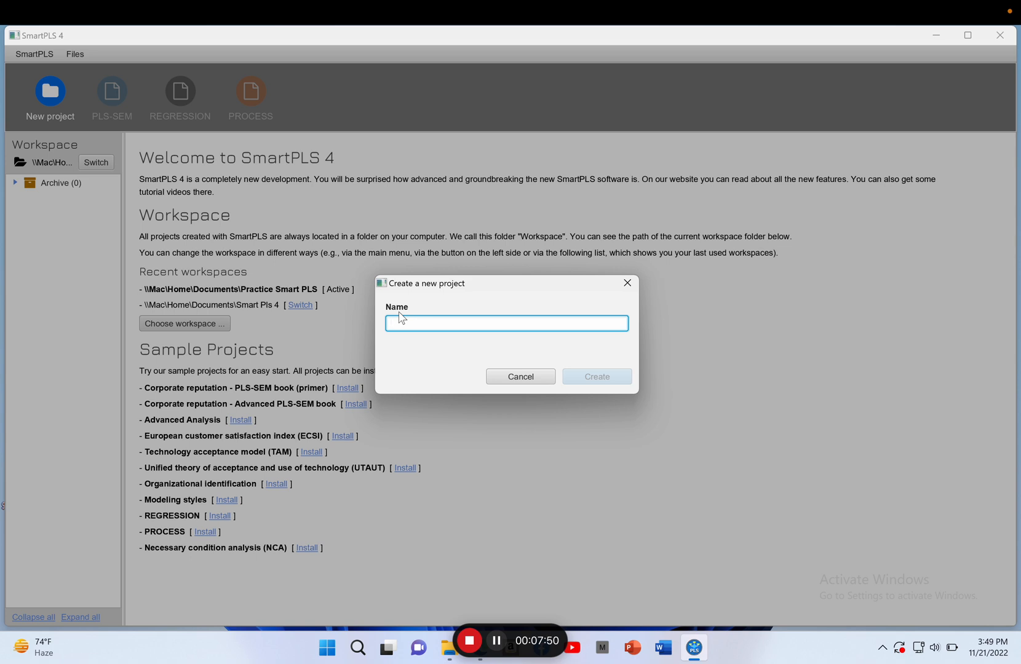
type("Usman Tariq PLS")
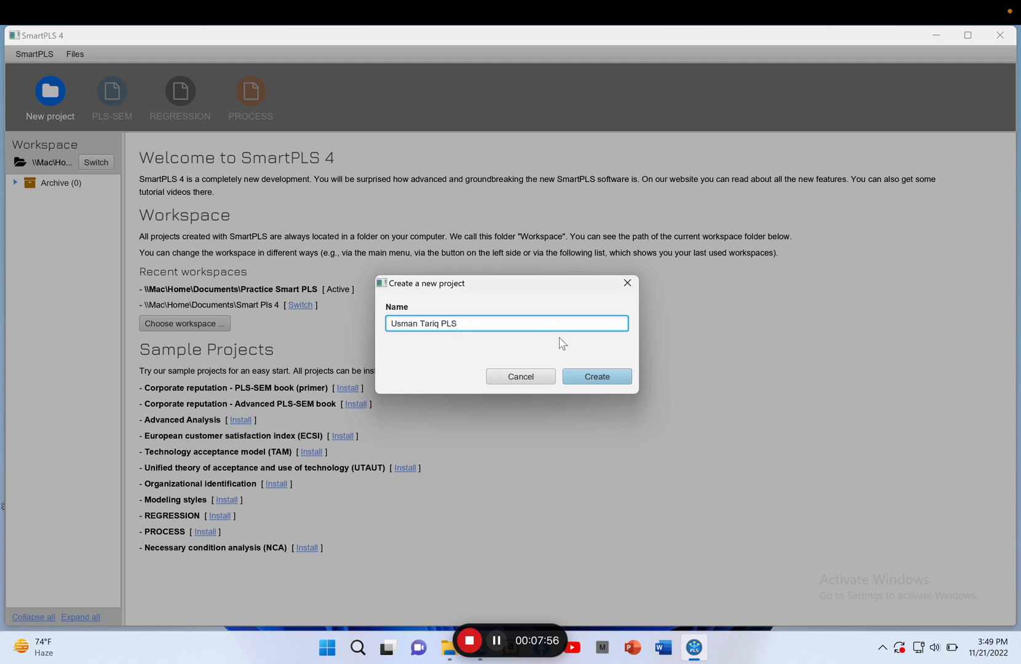
left_click(595, 380)
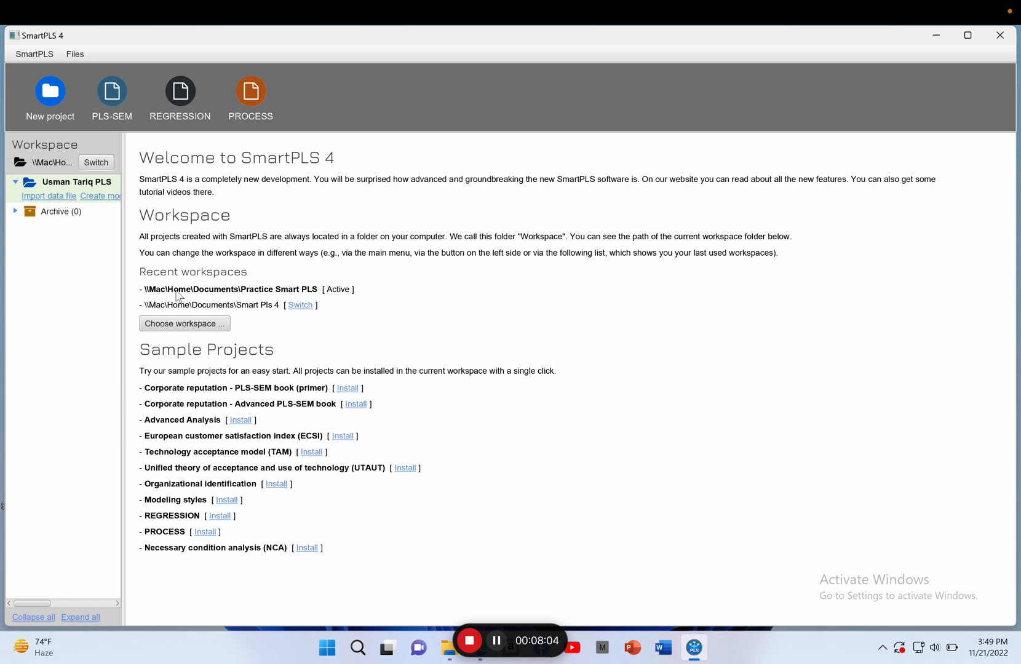
left_click_drag(123, 184, 152, 186)
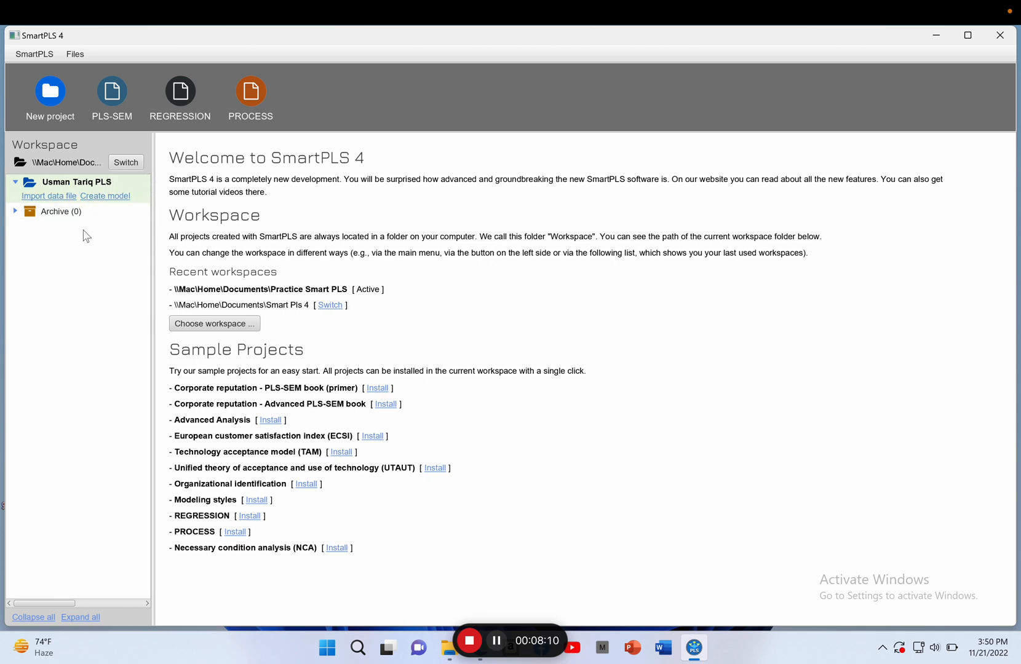
Start a data import into the new project using PLS Sample File from the Random Work folder
left_click(50, 198)
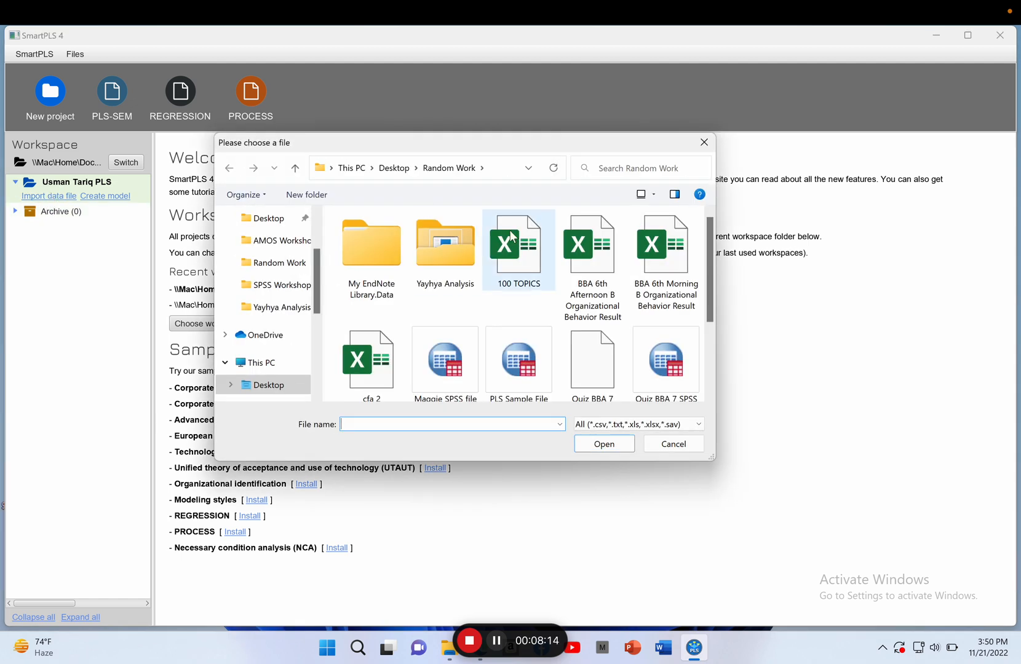
left_click_drag(709, 240, 704, 279)
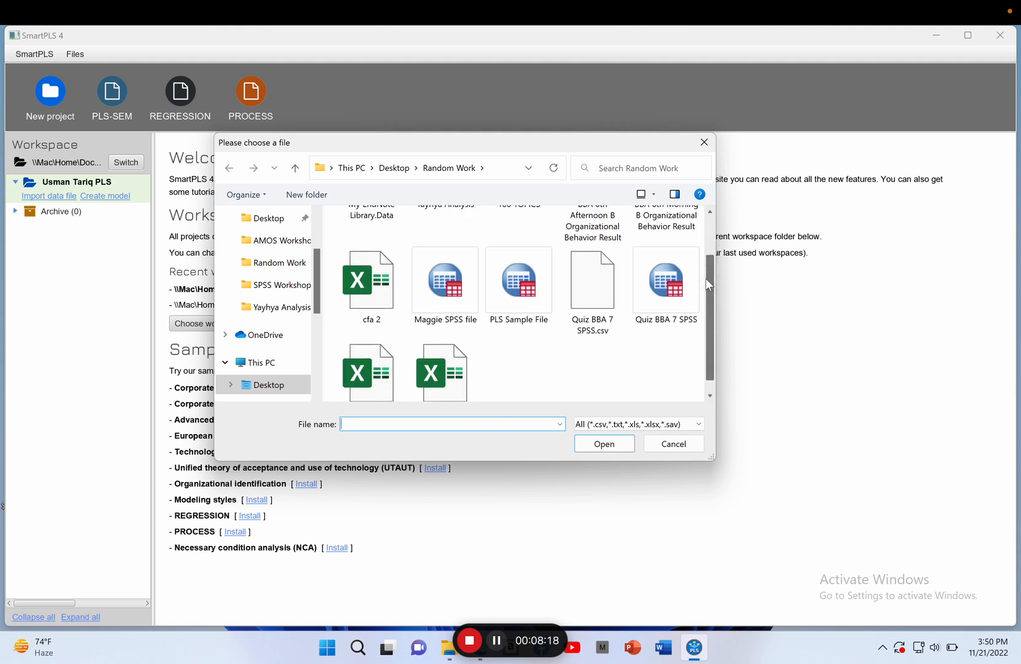
left_click(525, 300)
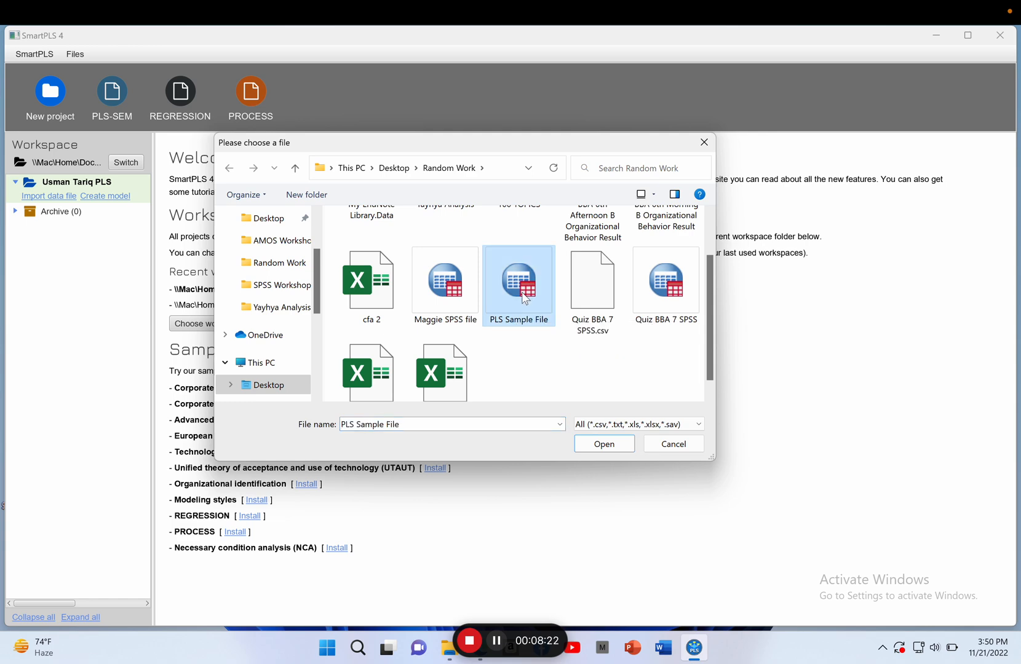
left_click(604, 444)
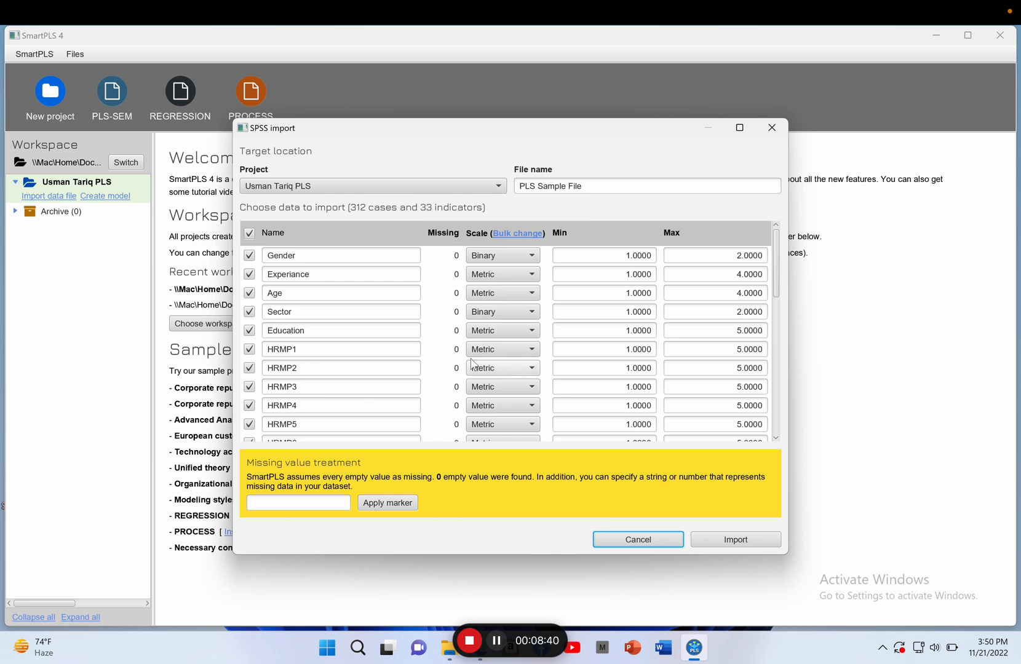
Review the indicator list in the SPSS import and import all indicators without a missing value marker
scroll(390, 364, "down", 1)
scroll(389, 363, "down", 6)
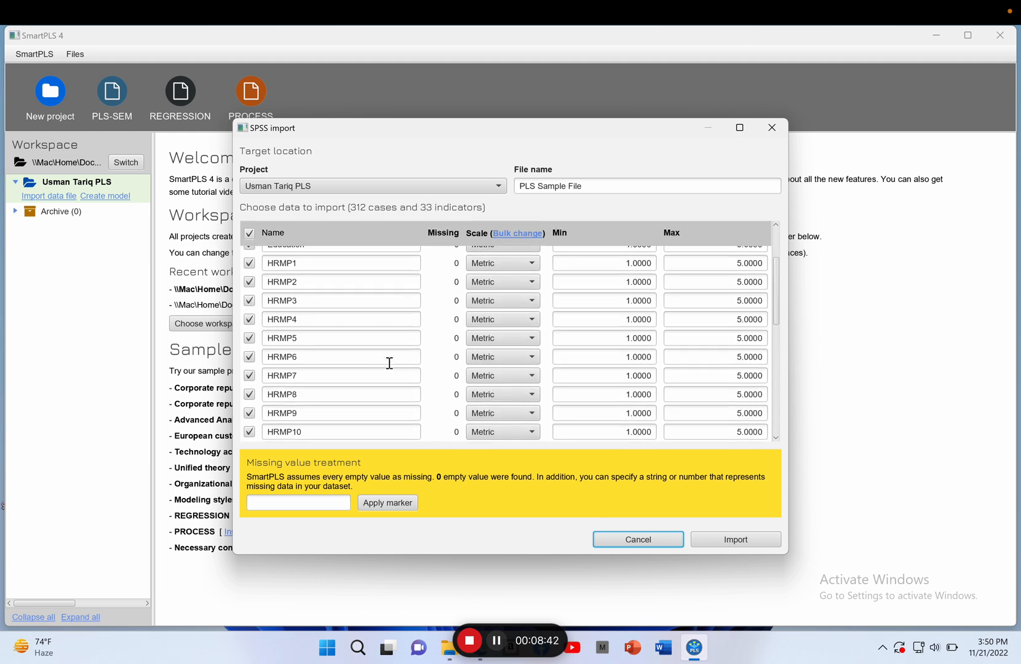
scroll(390, 364, "down", 5)
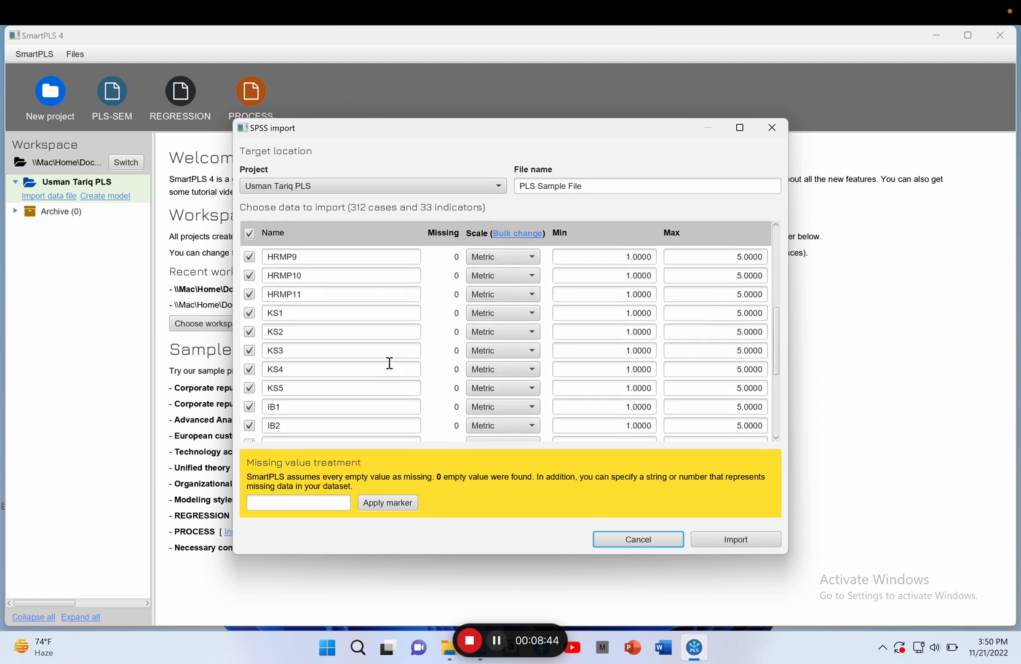
scroll(390, 363, "down", 1)
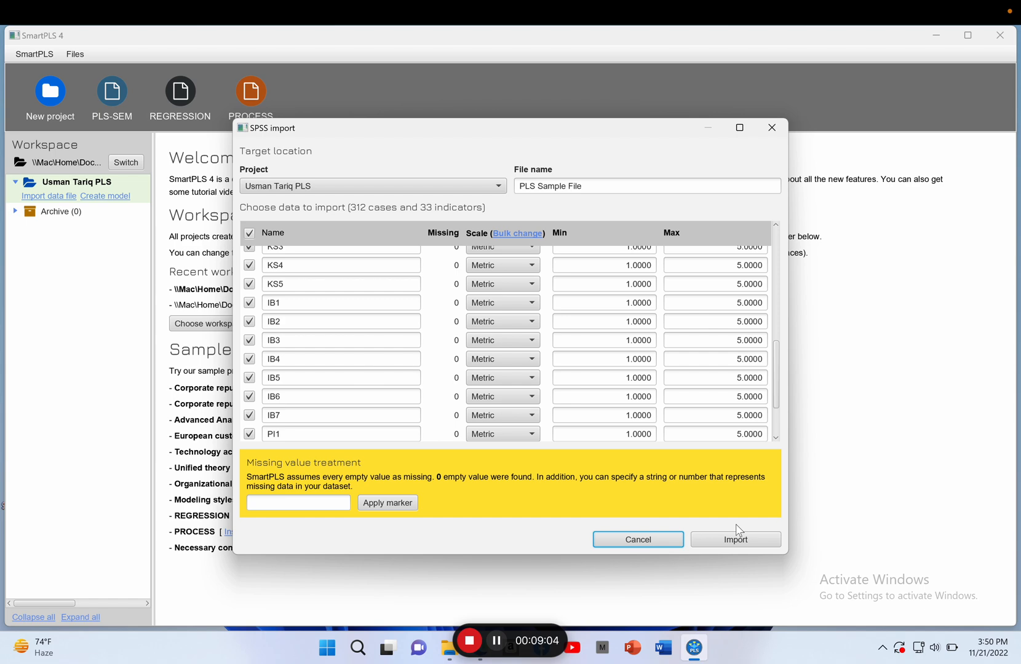
left_click(737, 541)
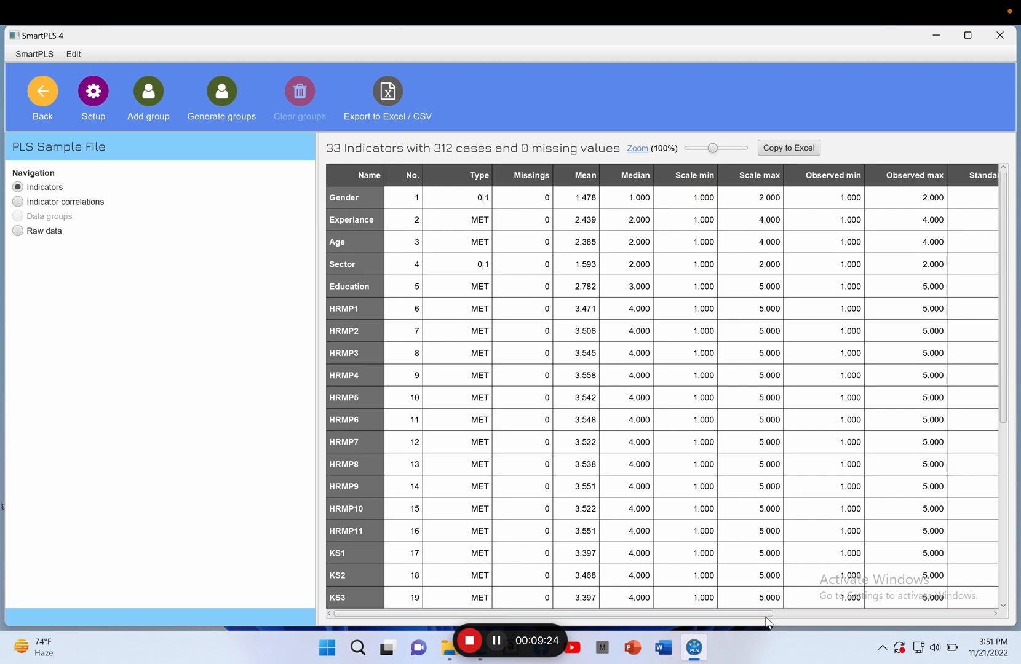
Look across the columns of the indicator statistics table and copy the table for Excel
left_click_drag(767, 619, 983, 613)
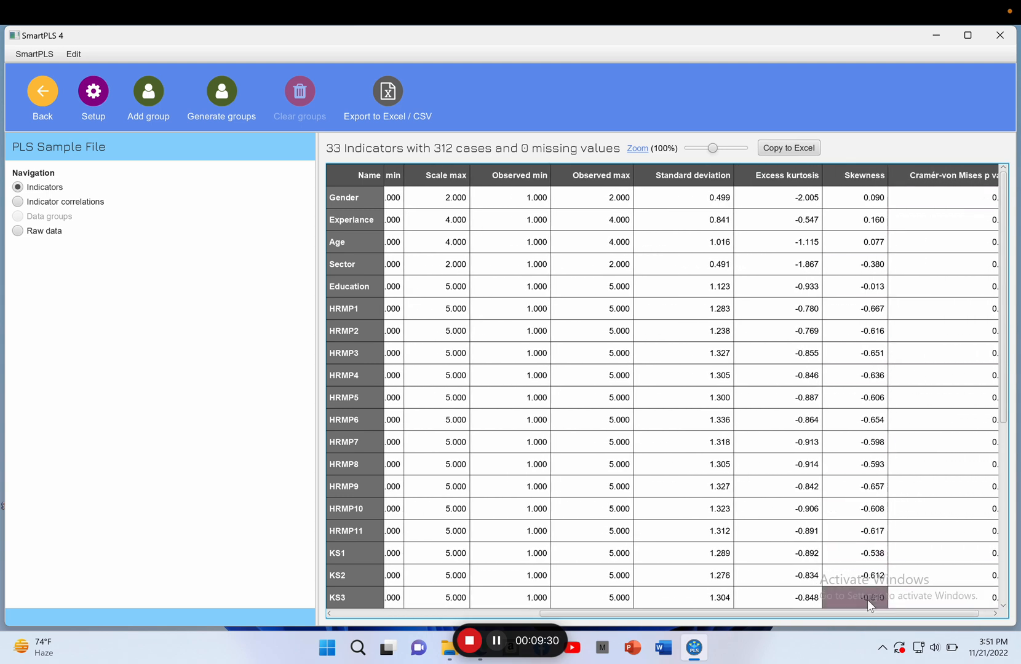
left_click_drag(858, 617, 572, 632)
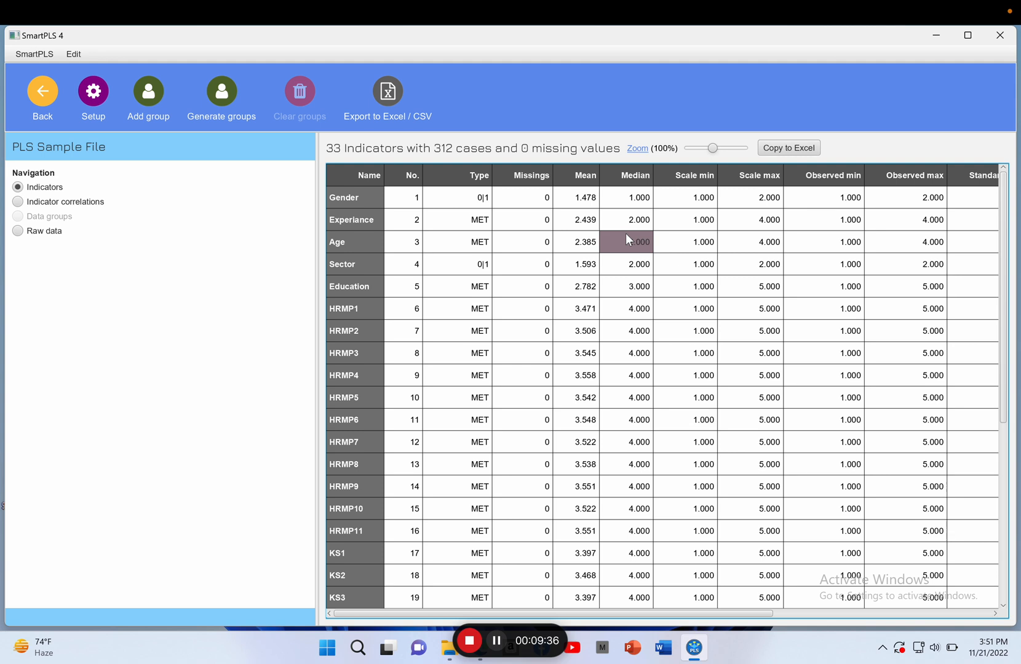
left_click(804, 153)
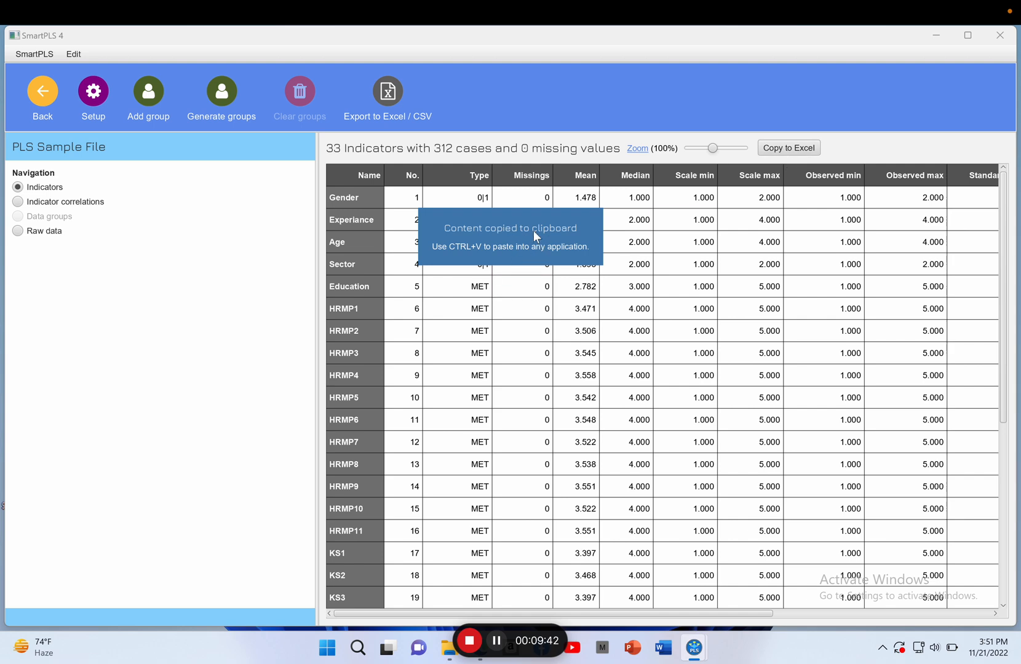
Open Excel with a blank workbook and paste the copied indicator statistics into Sheet1 starting at cell A1
left_click(328, 648)
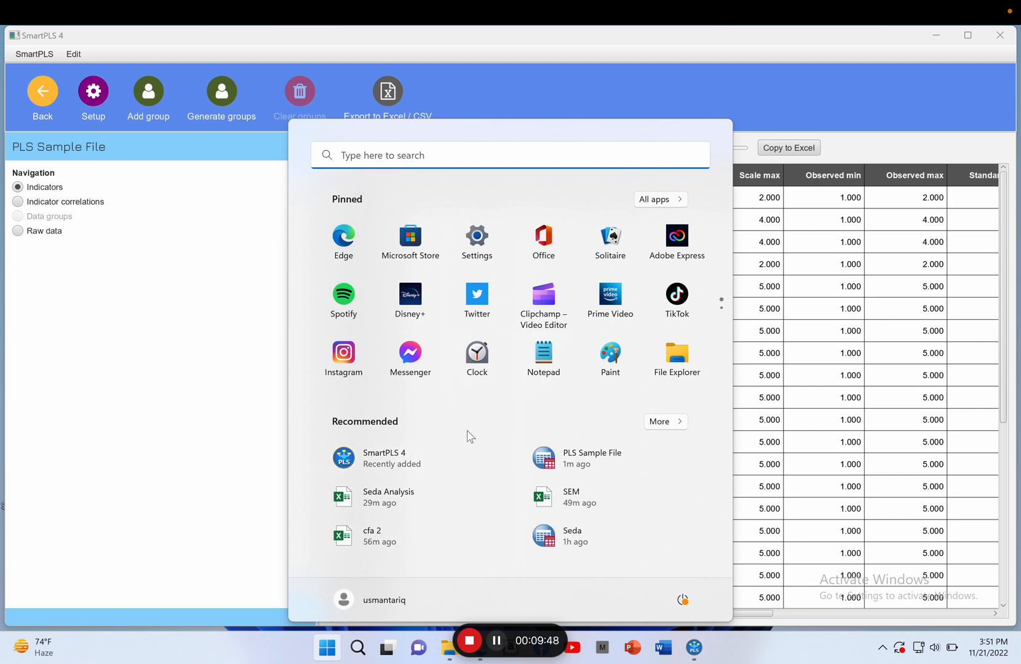
left_click(445, 155)
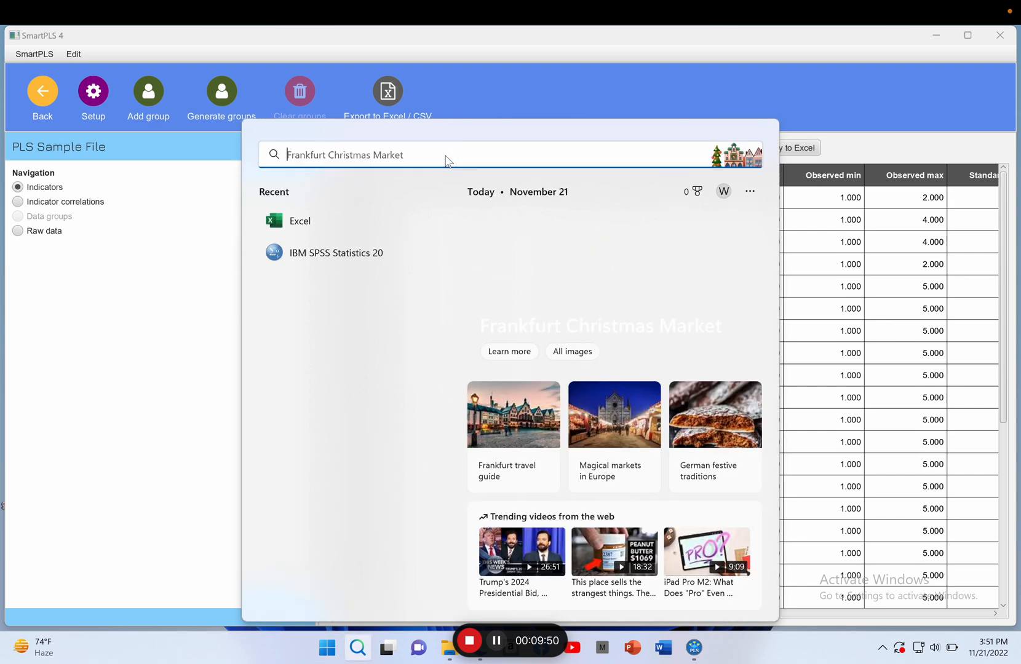
left_click(307, 230)
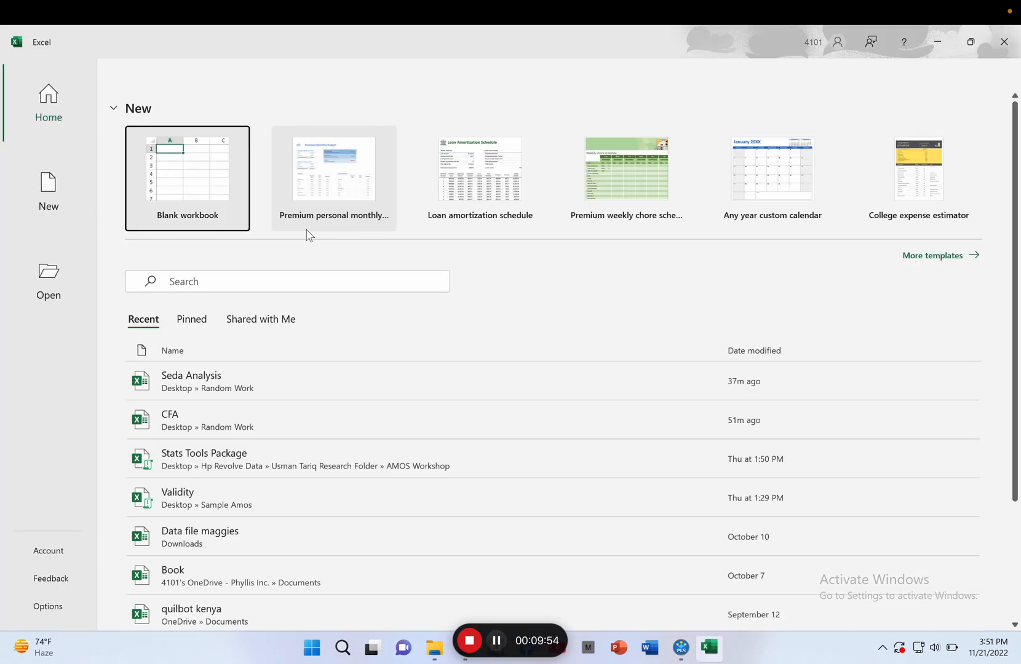
left_click(209, 194)
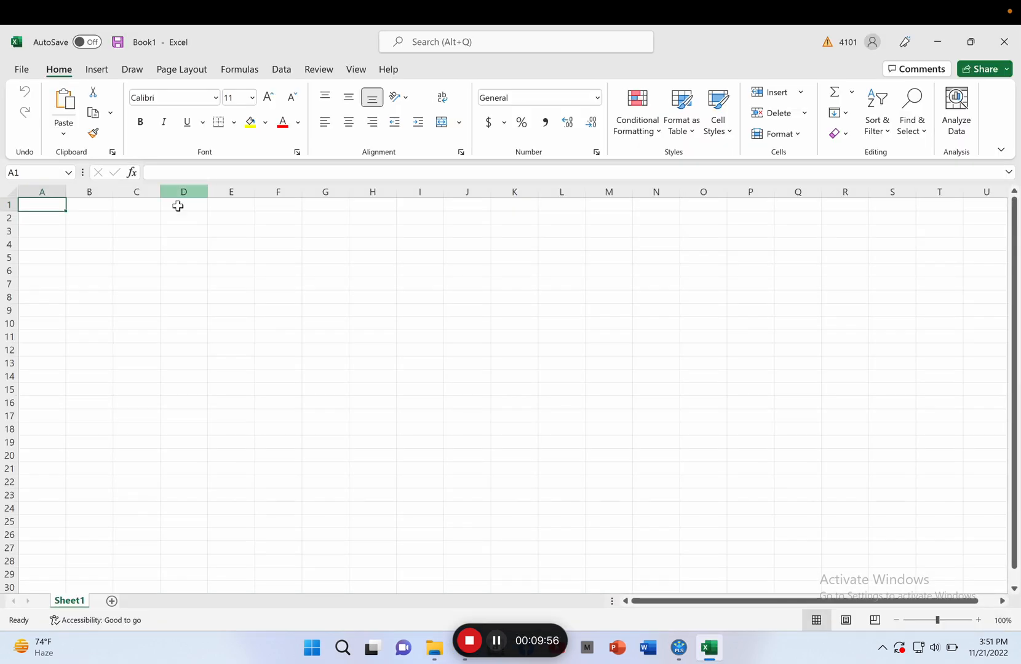
key("ctrl+v")
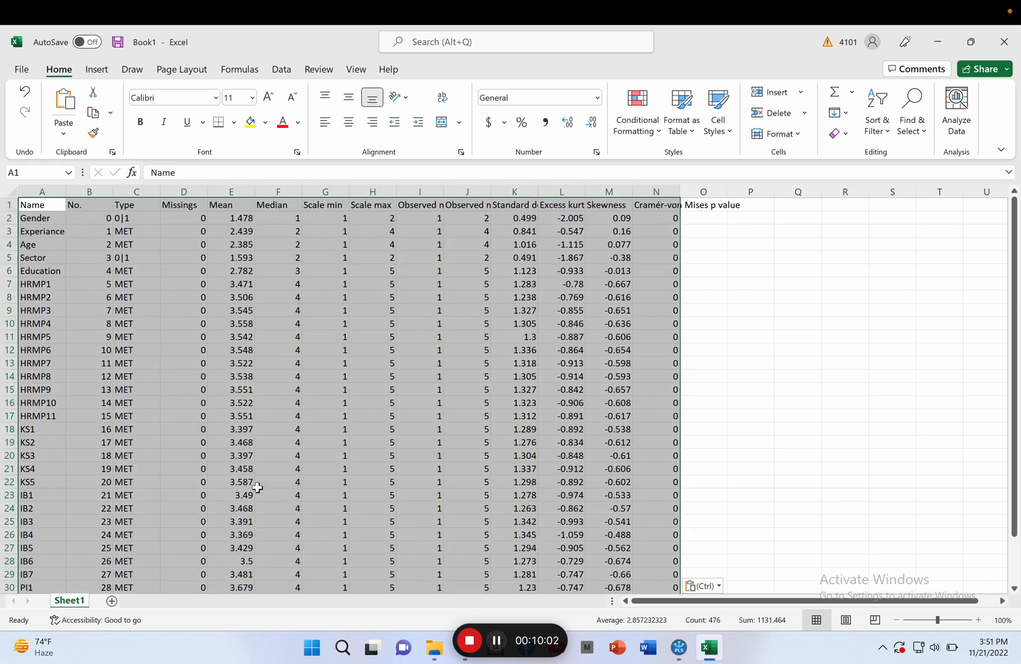
scroll(257, 487, "down", 3)
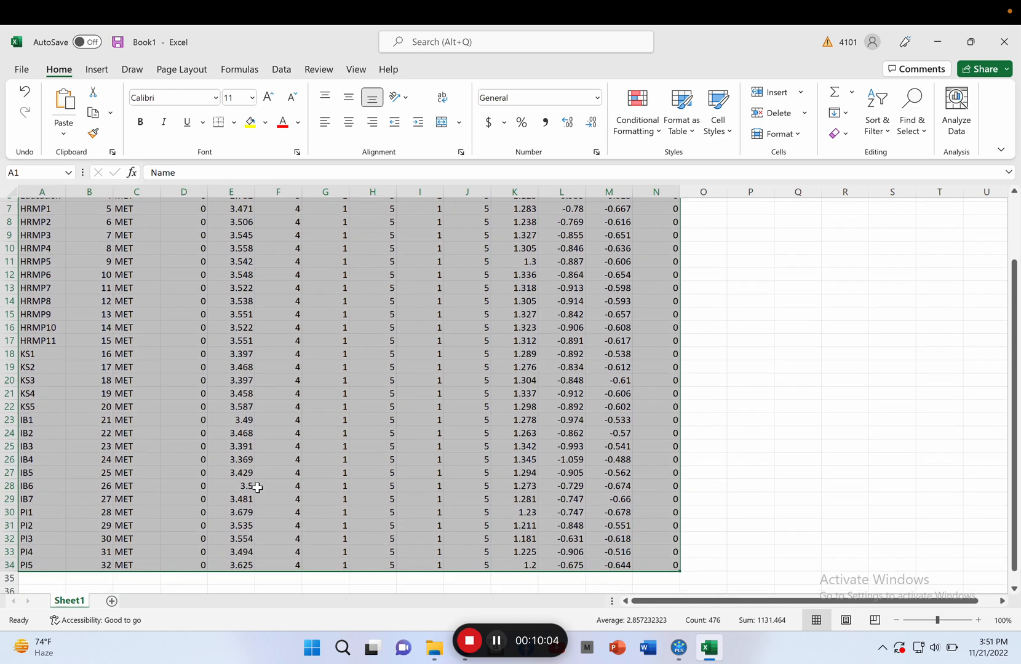
Add a second worksheet to the workbook, and switch back to SmartPLS and its workspace overview
left_click(114, 602)
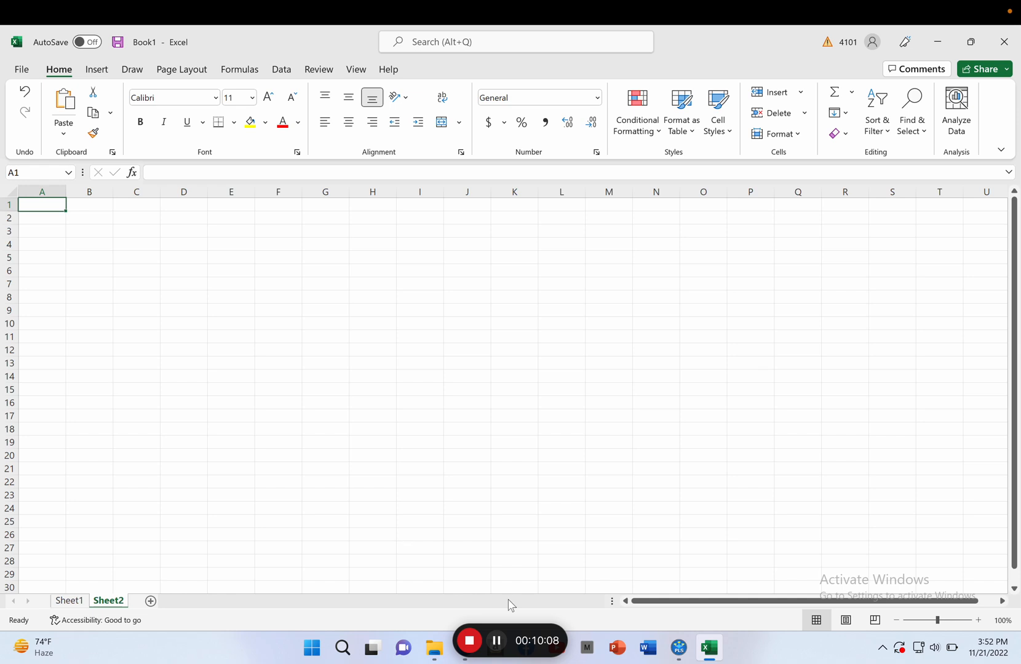
left_click(680, 649)
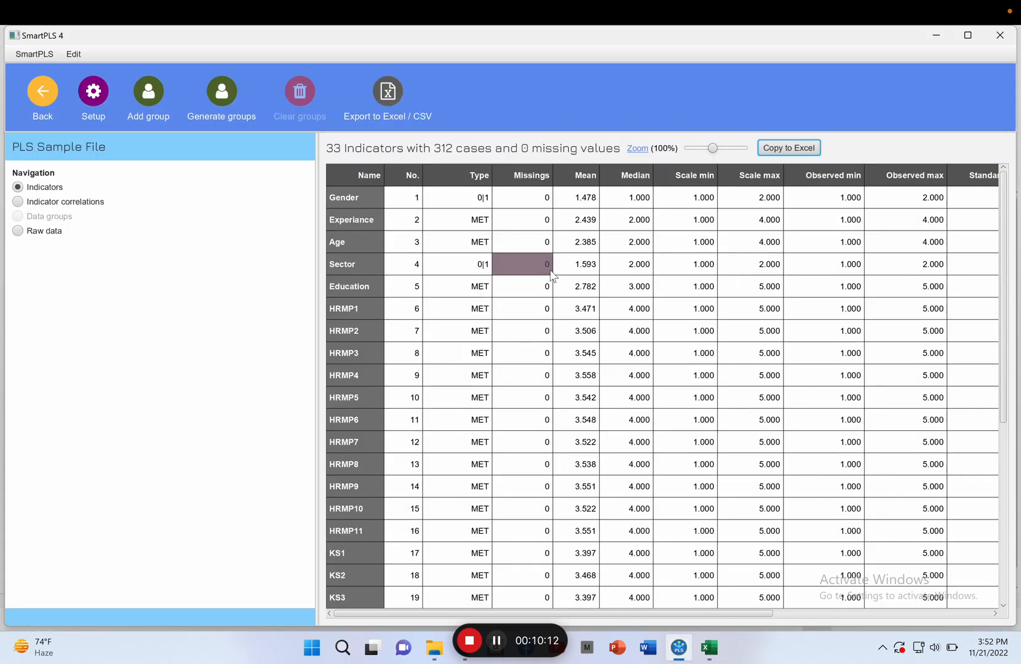
left_click(41, 99)
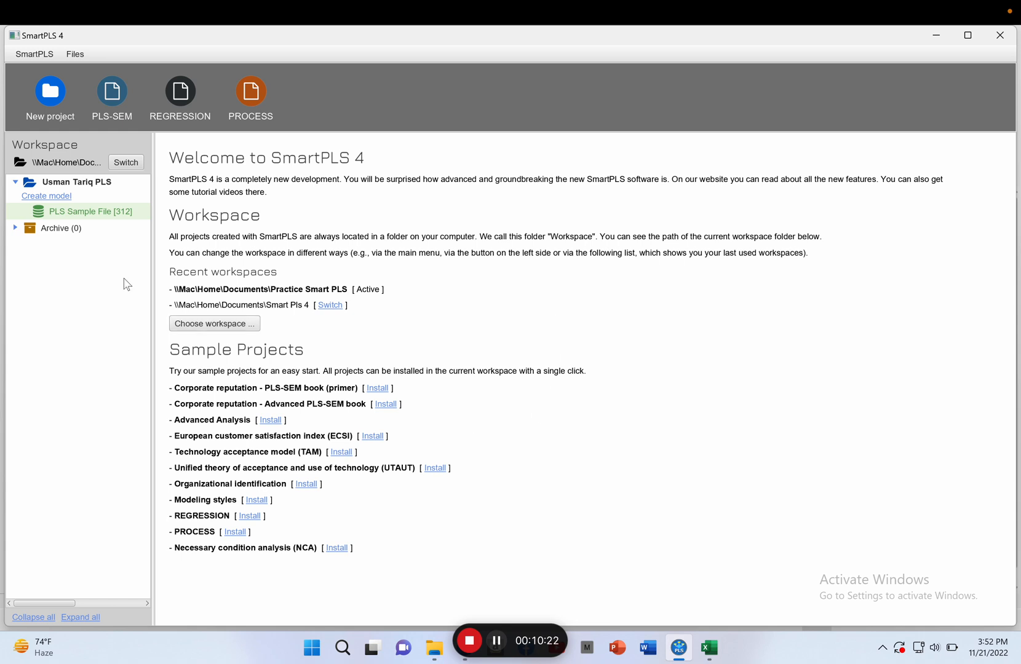
Create a PLS-SEM model in the project, named with the researcher's full name followed by CFA
left_click(51, 196)
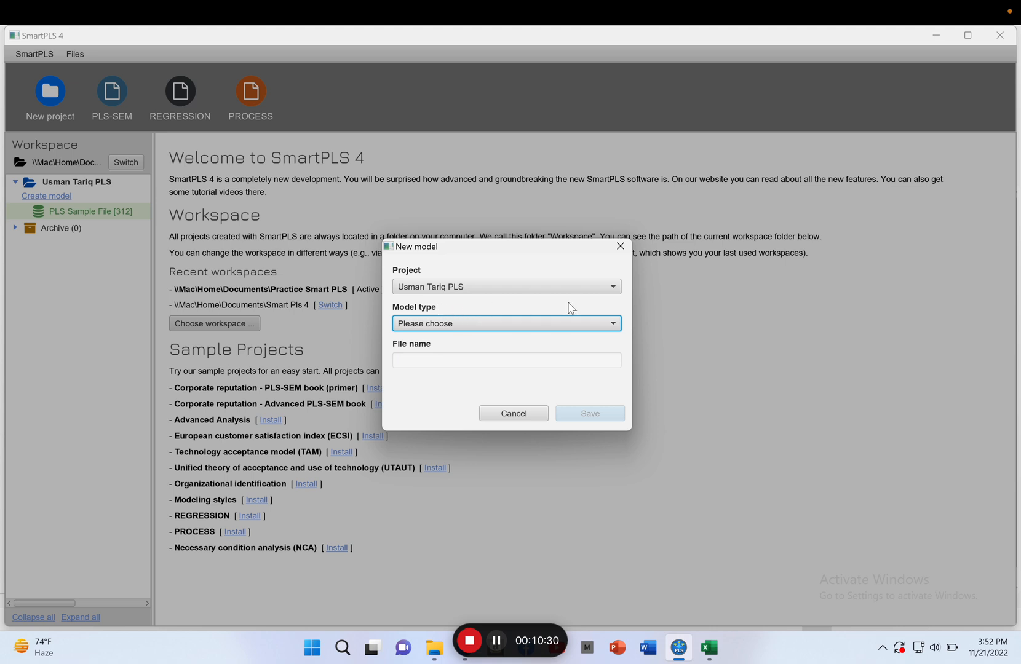
left_click(612, 323)
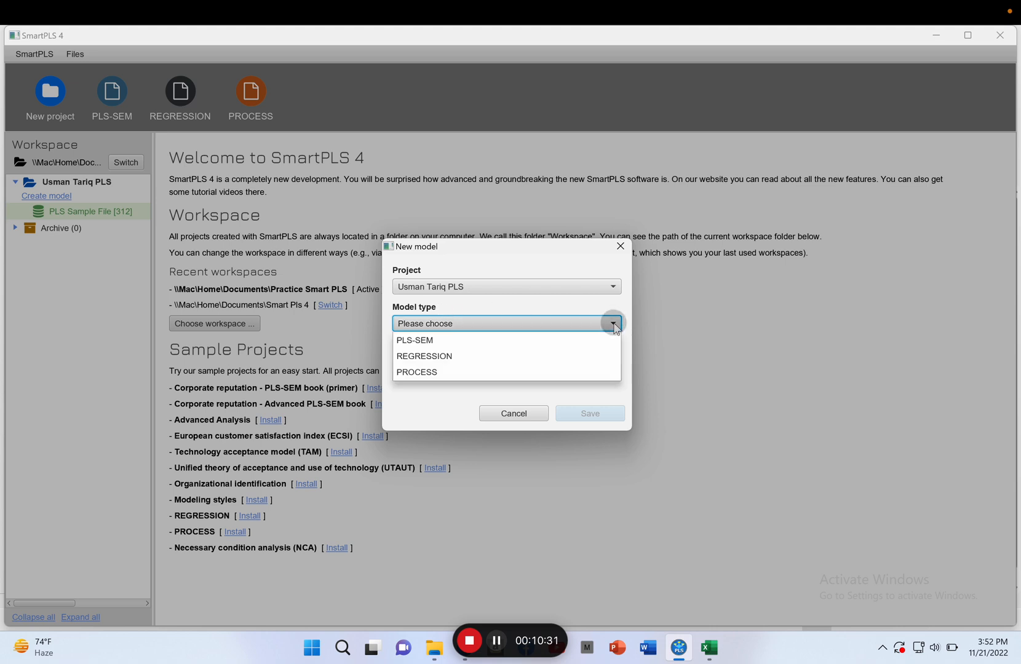
left_click(465, 342)
left_click(437, 358)
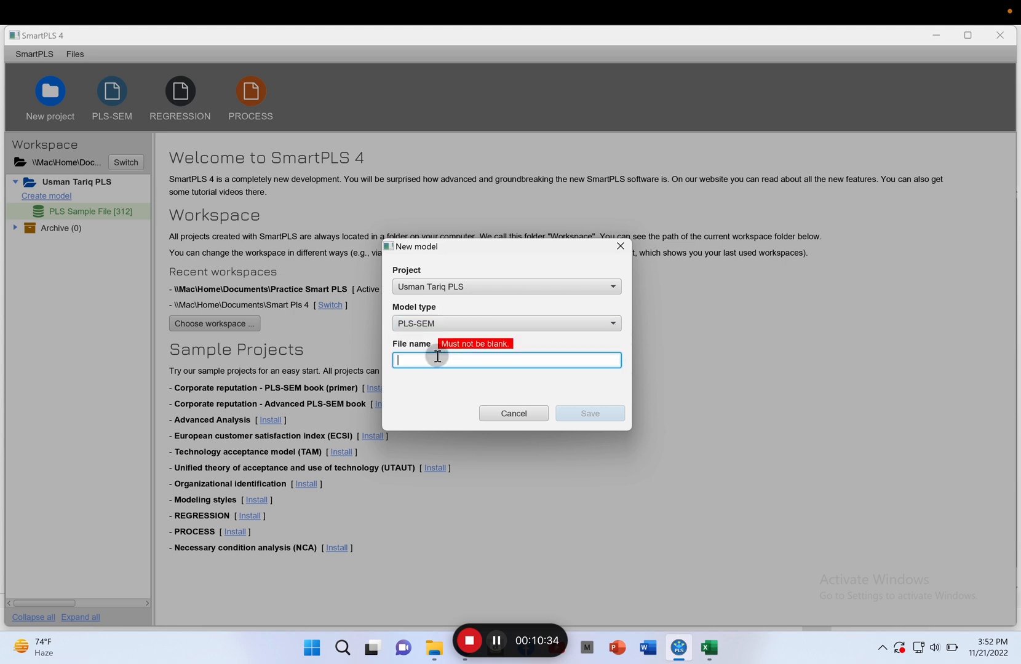
type("Usman")
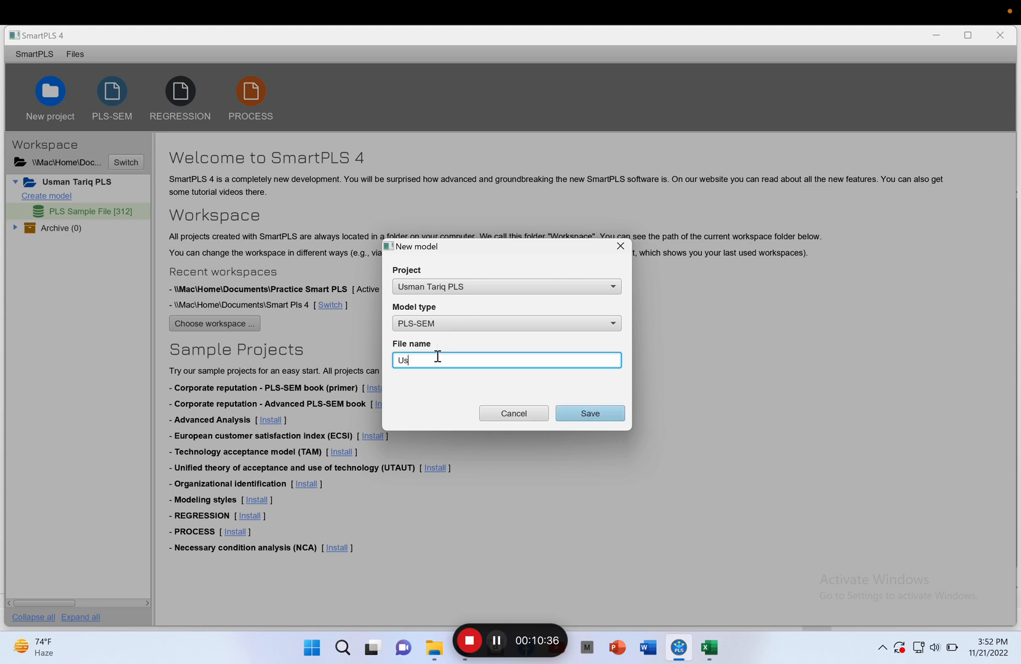
type(" Tariq CFA")
left_click(584, 414)
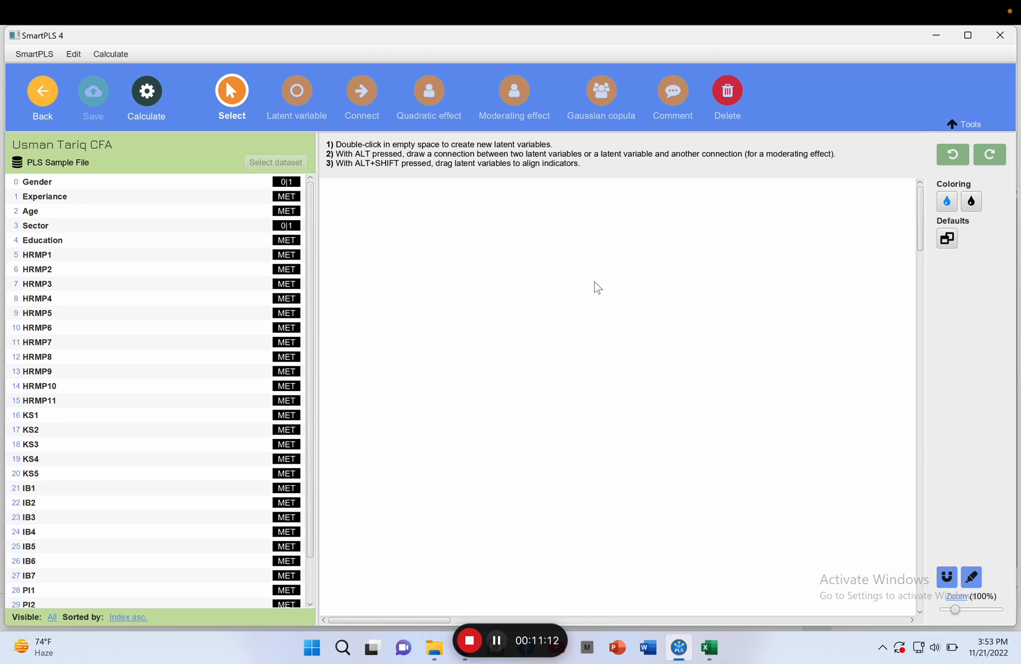
Add a latent variable named HRM Practices in the left half of the empty model canvas
double_click(443, 335)
type("Alpha")
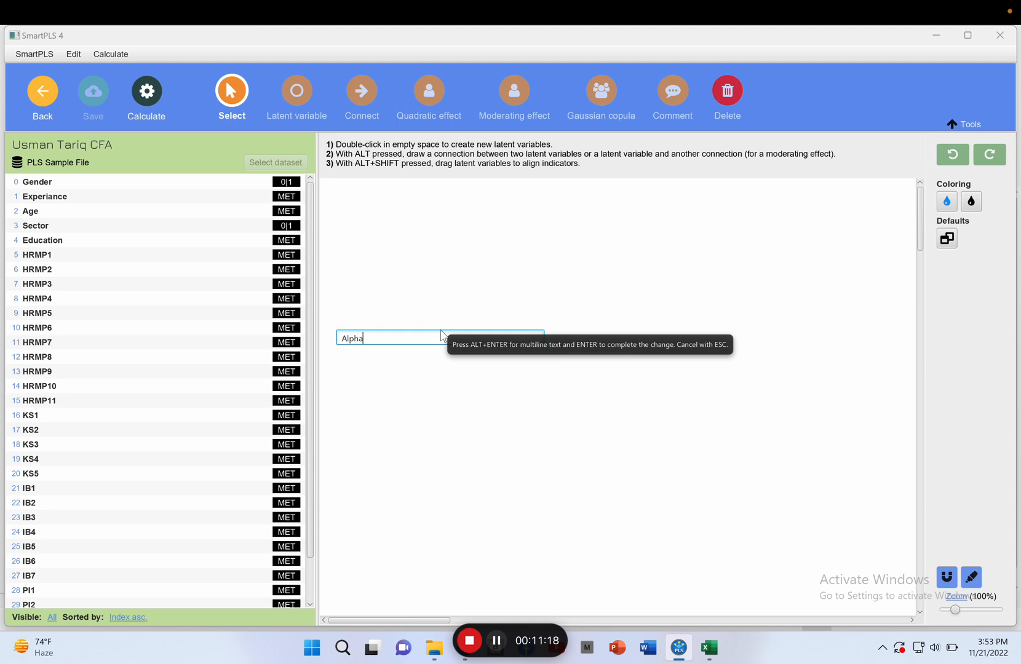
key("BackSpace")
key("BackSpace")
type("H")
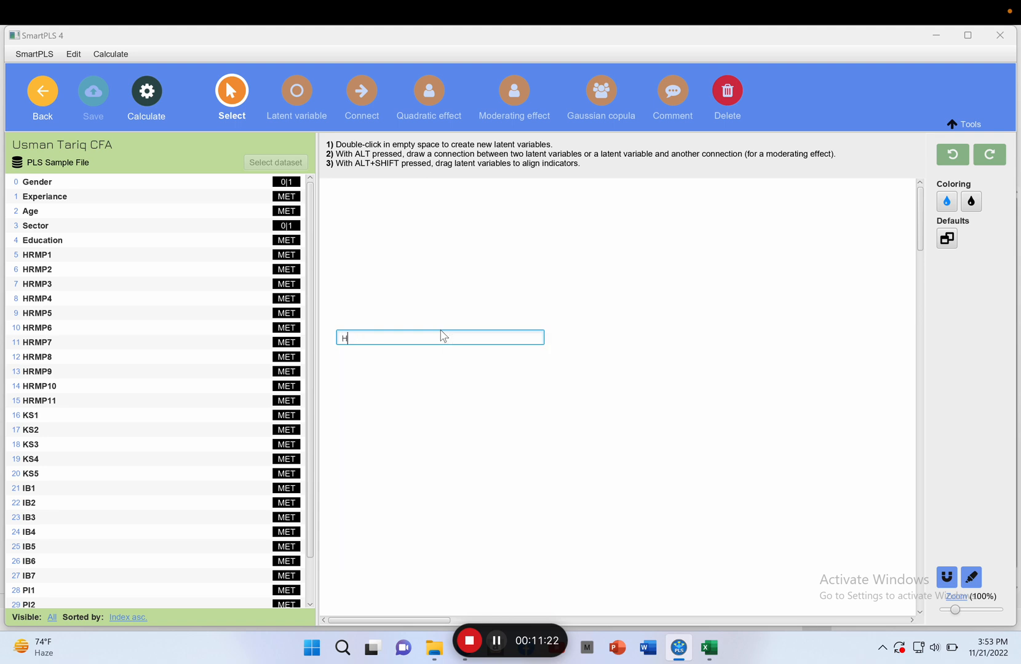
type("RM Practices")
key("Return")
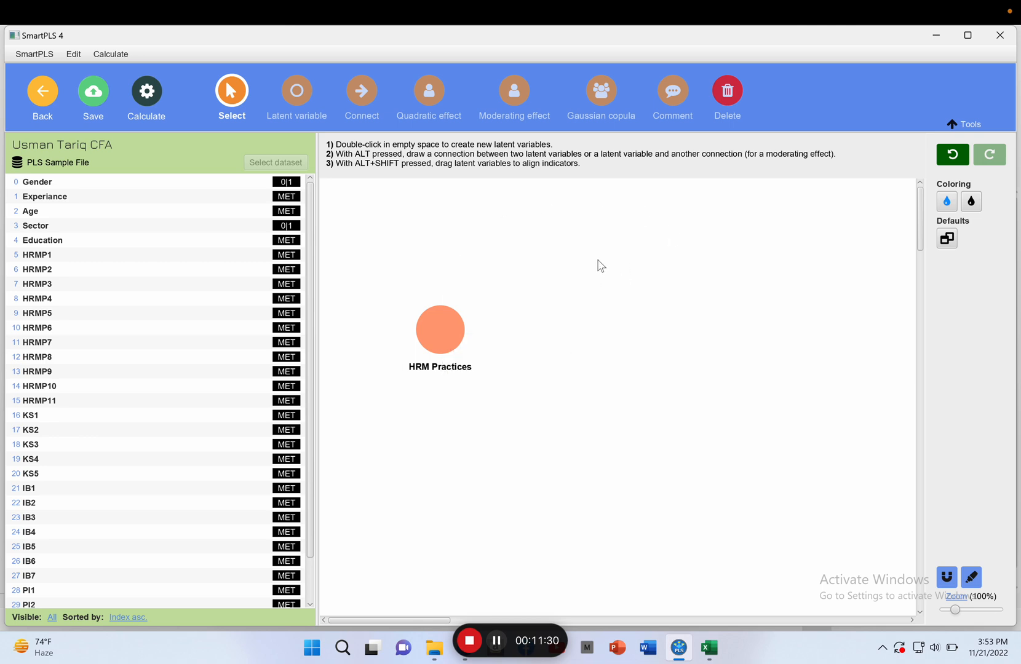
Add a latent variable named Knowledge Sharing above and to the right of HRM Practices
left_click(633, 264)
type("Alpha")
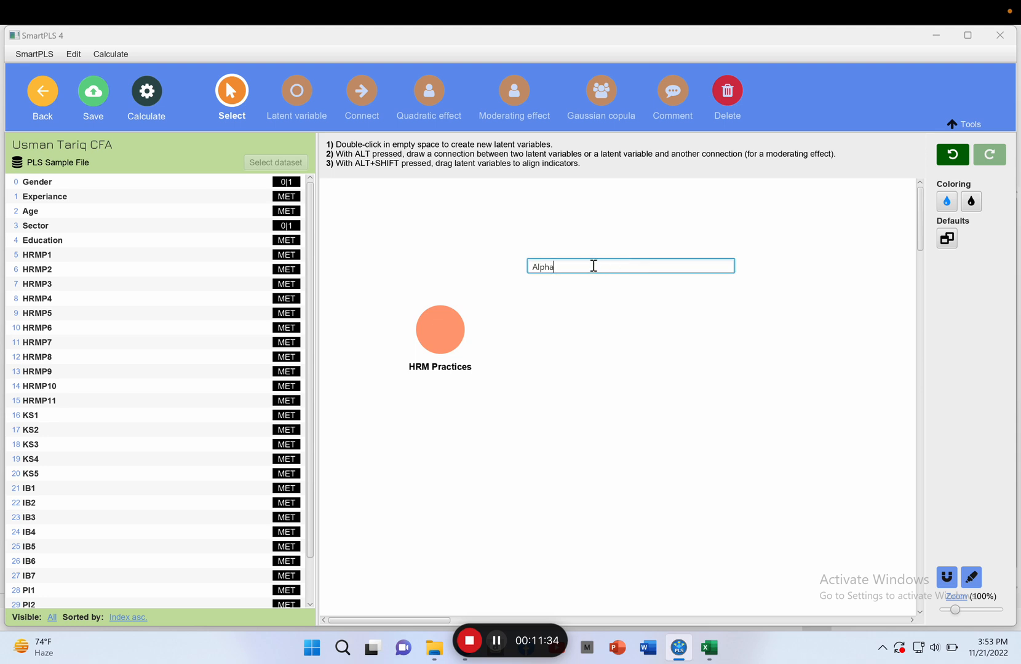
key("BackSpace")
key("BackSpace")
key("BackSpace")
key("BackSpace")
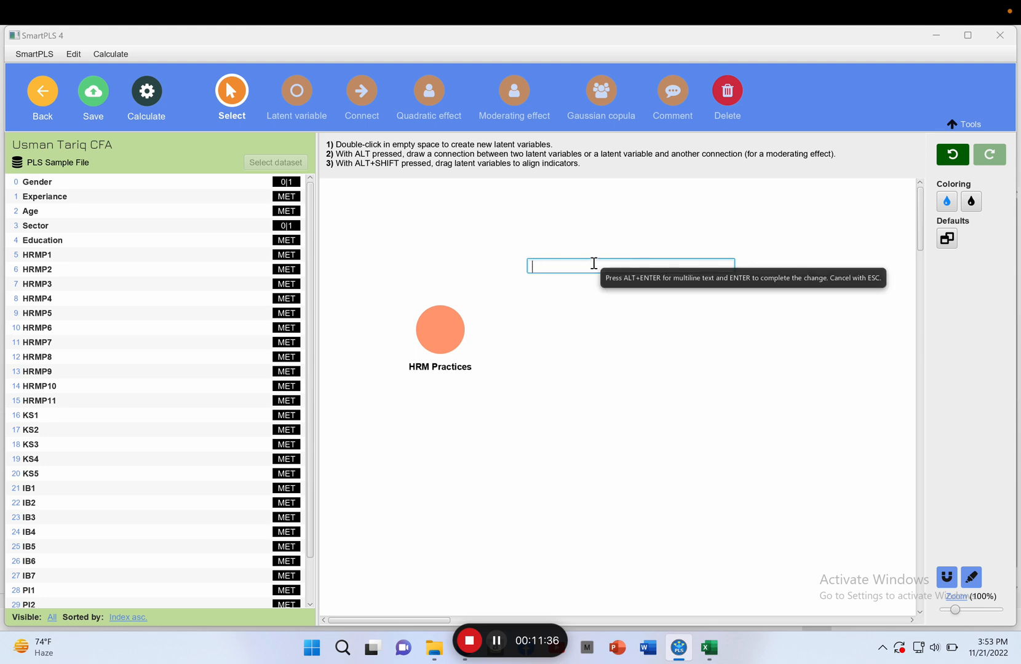
type("Knowledge Sharing")
key("Return")
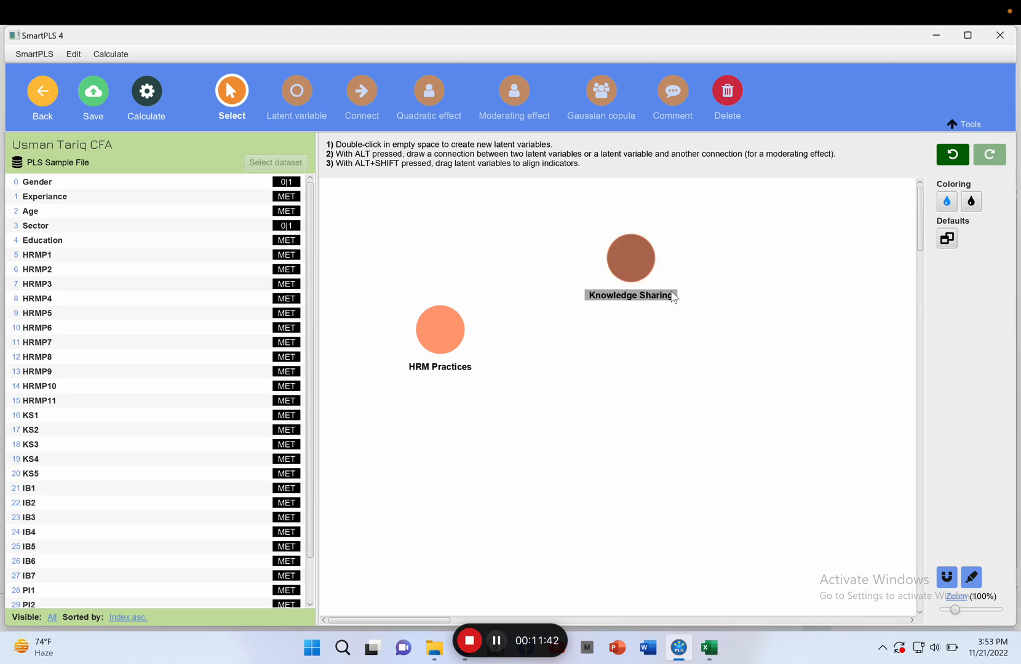
Add a latent variable named Innovative Work Behavior below Knowledge Sharing on the model canvas
left_click(674, 300)
double_click(610, 430)
type("Alpha")
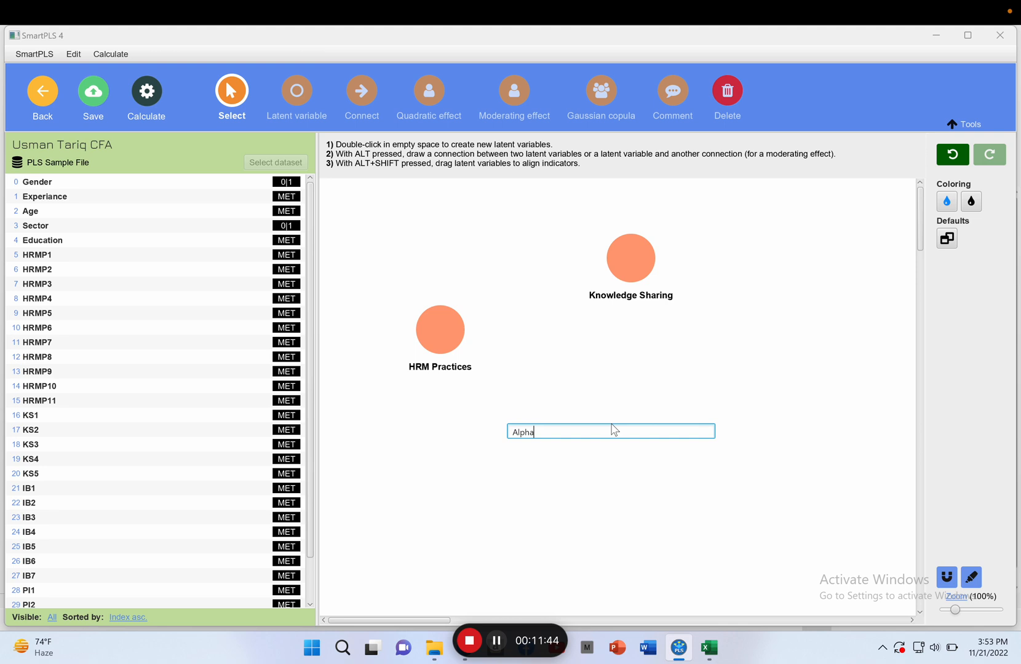
key("BackSpace")
key("BackSpace")
key("BackSpace")
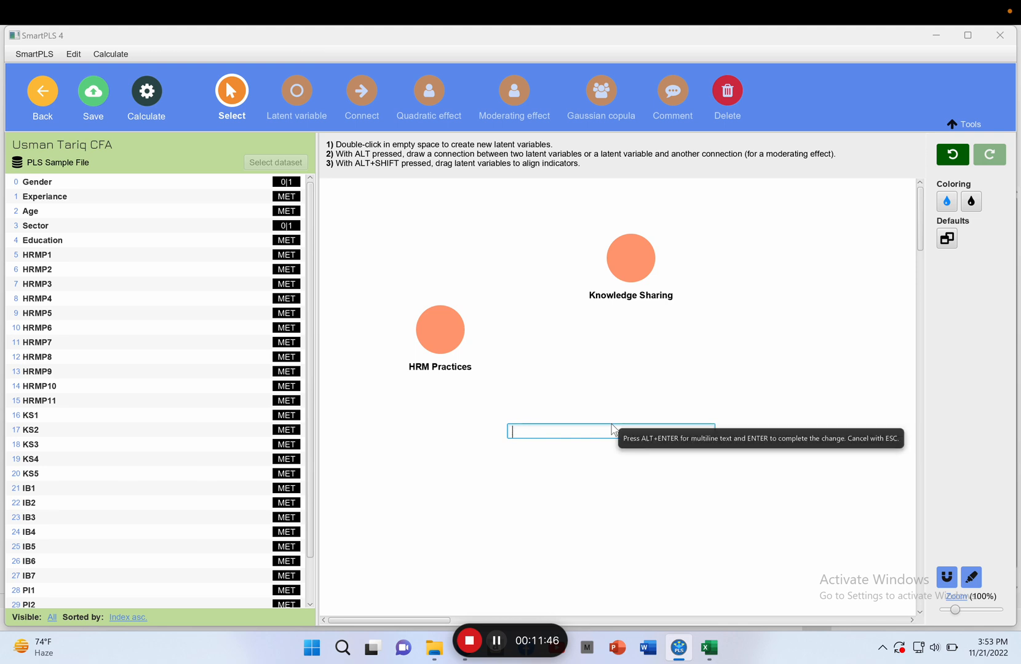
type("Innovative Work")
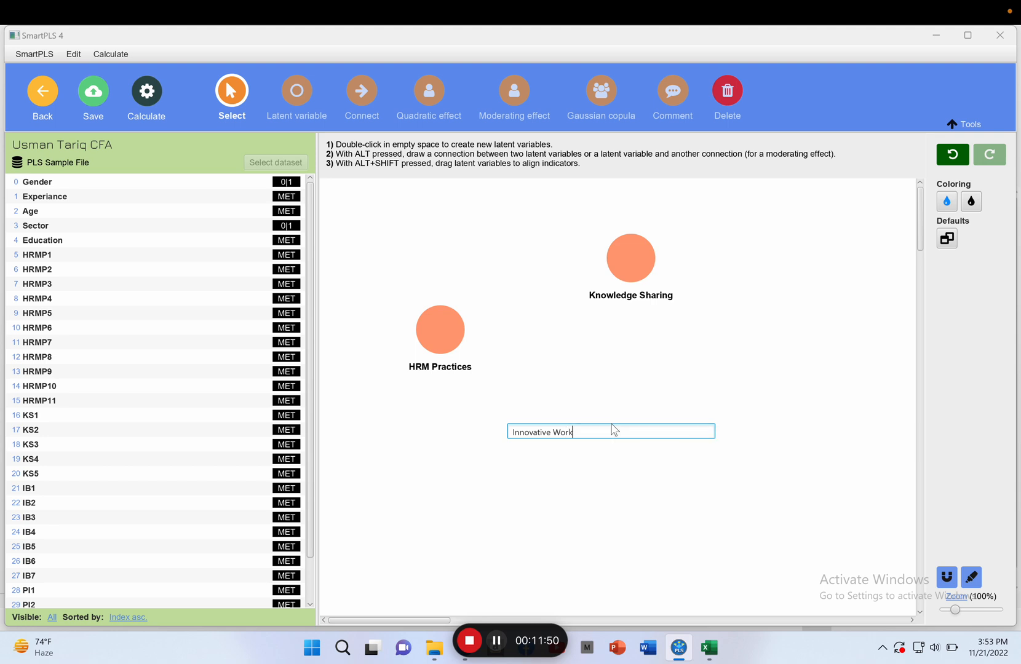
type(" Behavior")
key("Return")
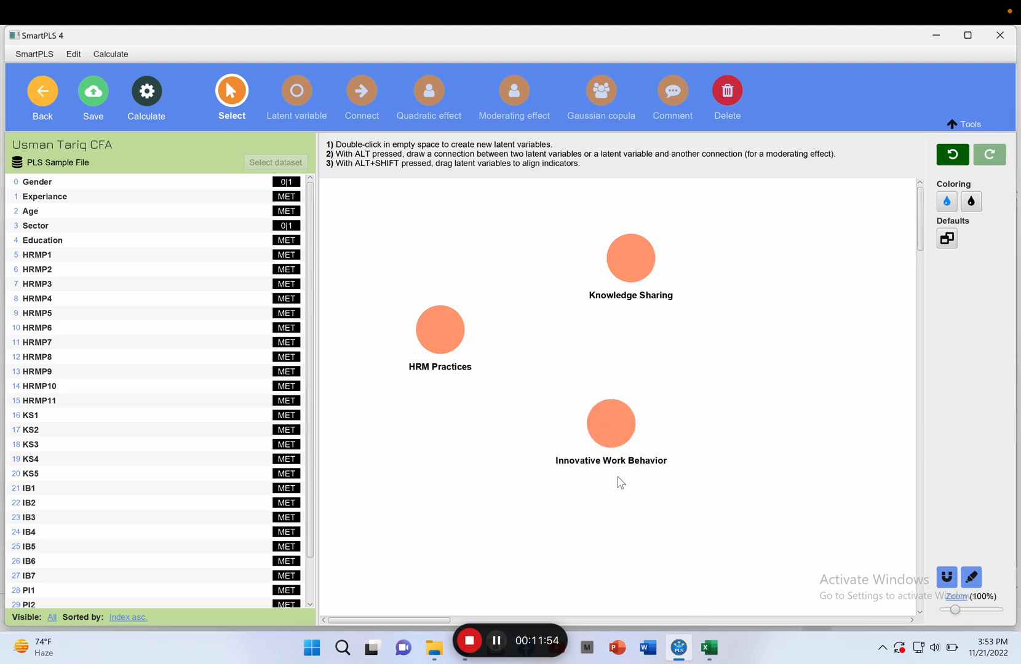
Add a latent variable named Green Innovation to the right of and between Knowledge Sharing and Innovative Work Behavior
double_click(739, 361)
type("Alpha")
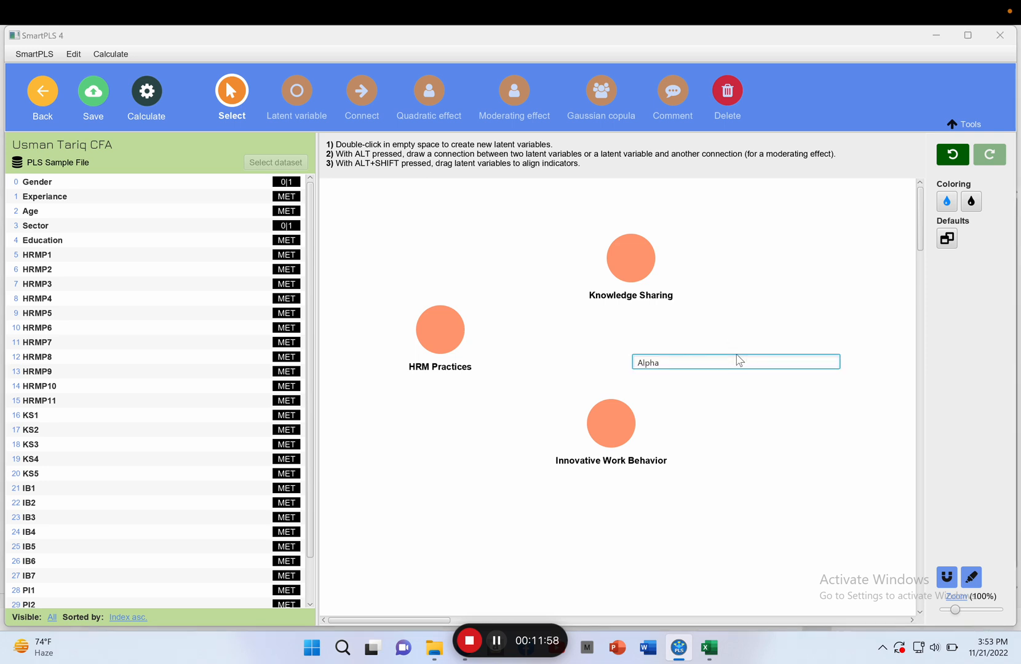
key("BackSpace")
key("BackSpace")
key("BackSpace")
key("BackSpace")
type("G")
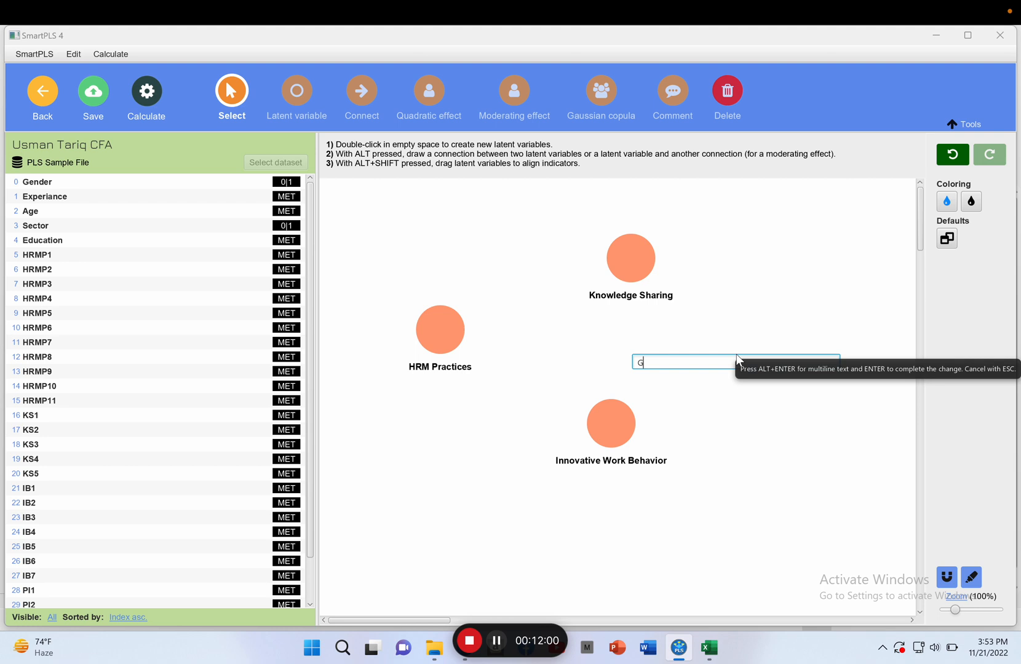
type("reen Inn")
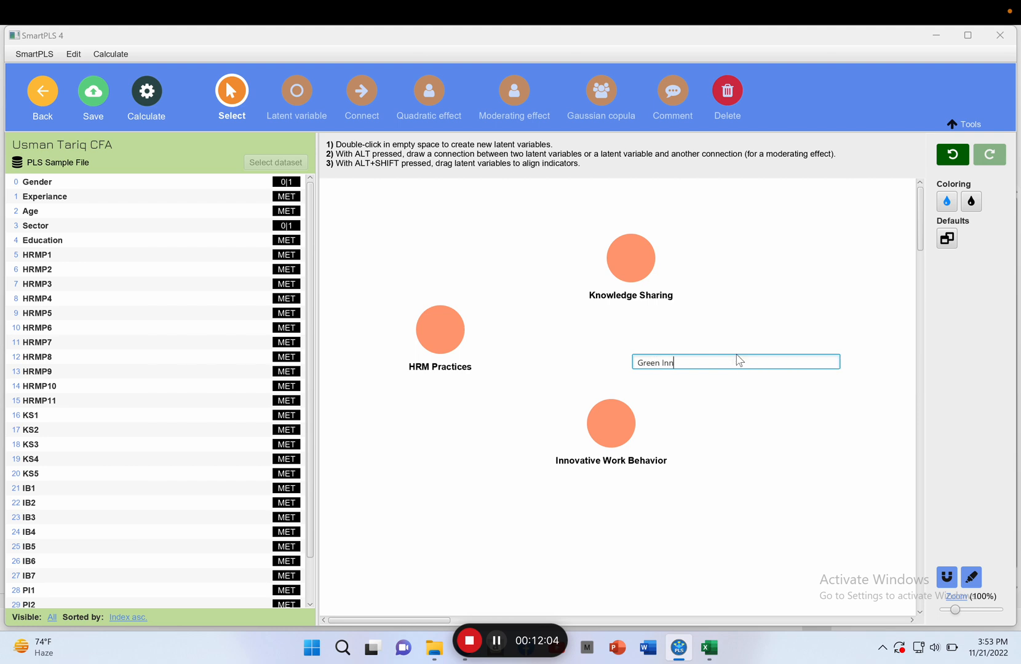
type("ovation")
key("Return")
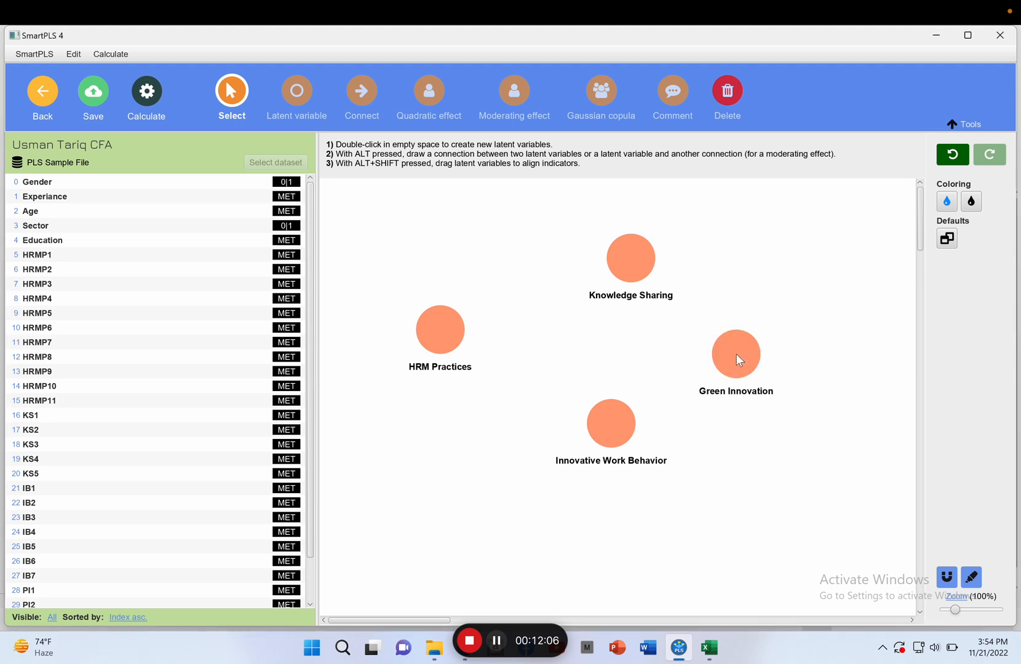
Spread the four latent variables into a diamond: HRM Practices left, Knowledge Sharing above, Green Innovation right, Innovative Work Behavior below
left_click_drag(443, 343, 453, 378)
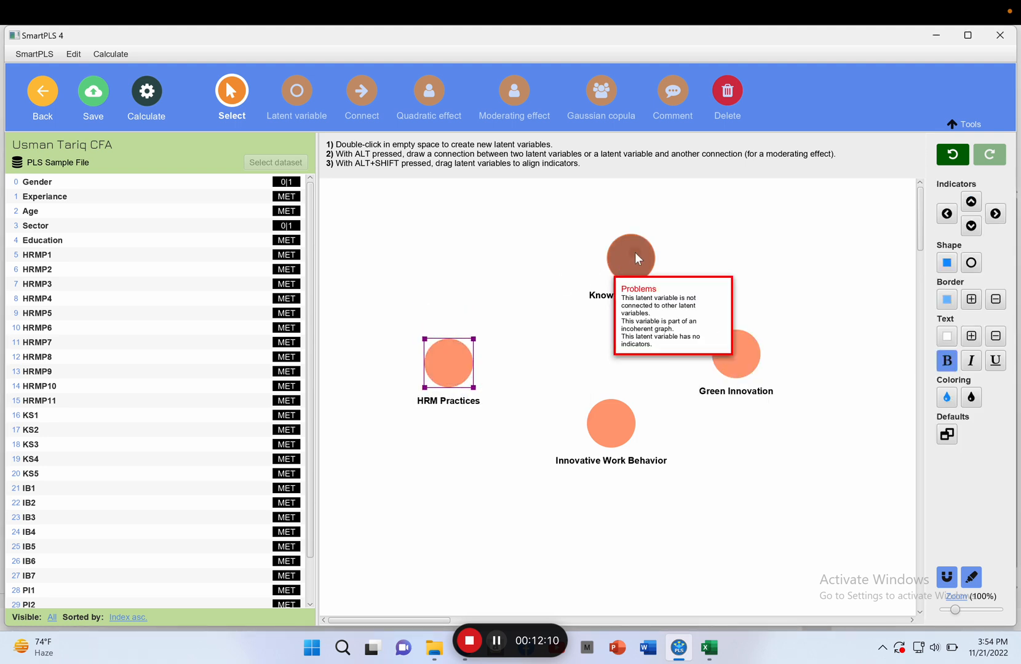
left_click_drag(637, 257, 609, 231)
left_click_drag(746, 375, 840, 380)
left_click_drag(615, 426, 605, 528)
left_click_drag(440, 375, 410, 369)
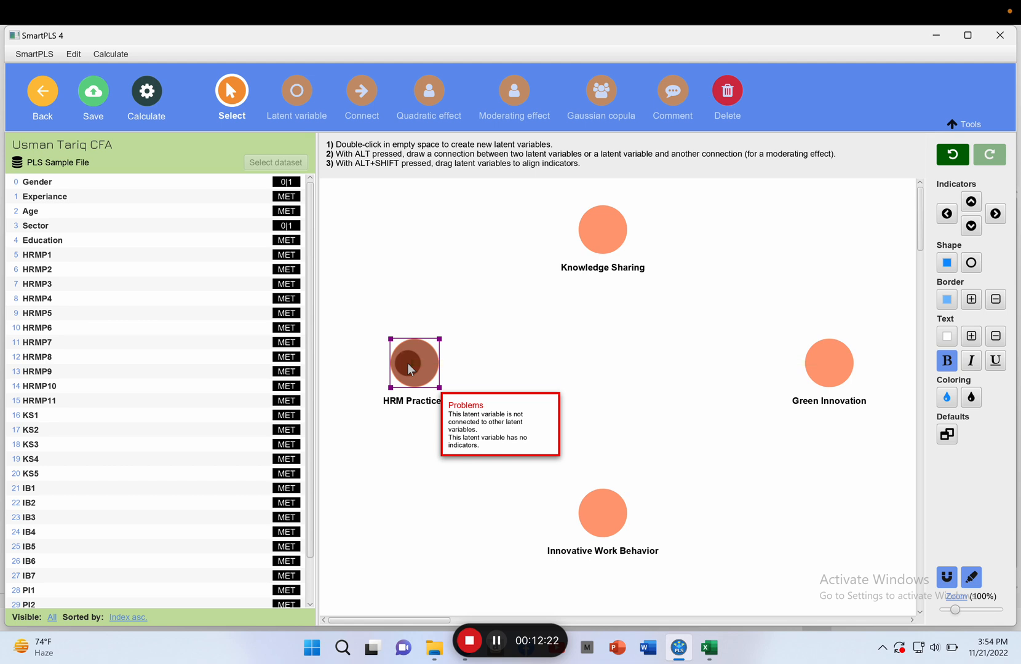
left_click_drag(609, 219, 601, 230)
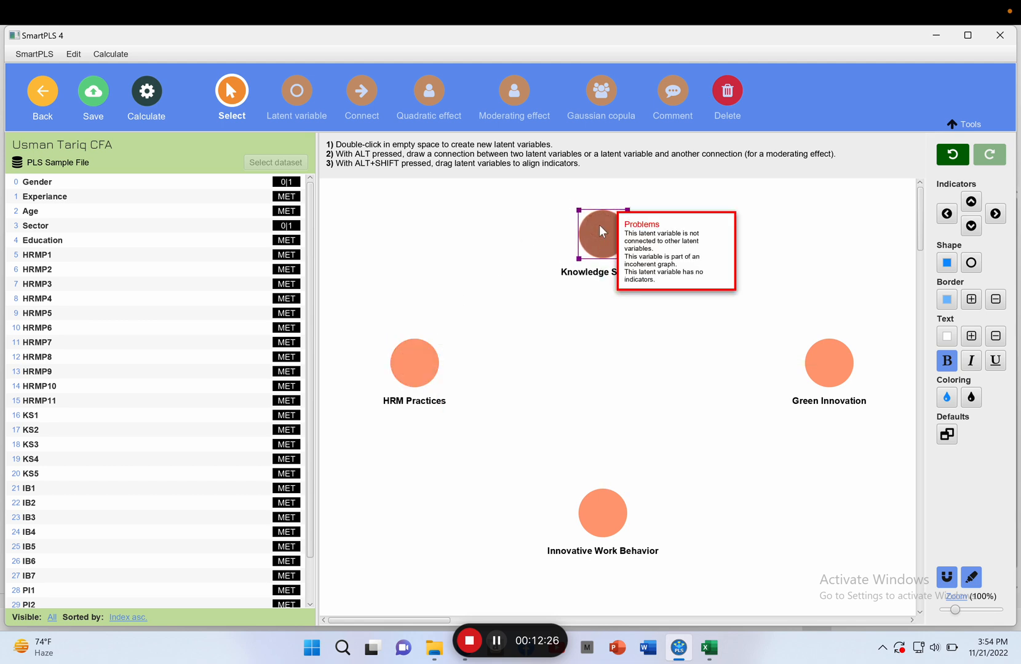
left_click(792, 491)
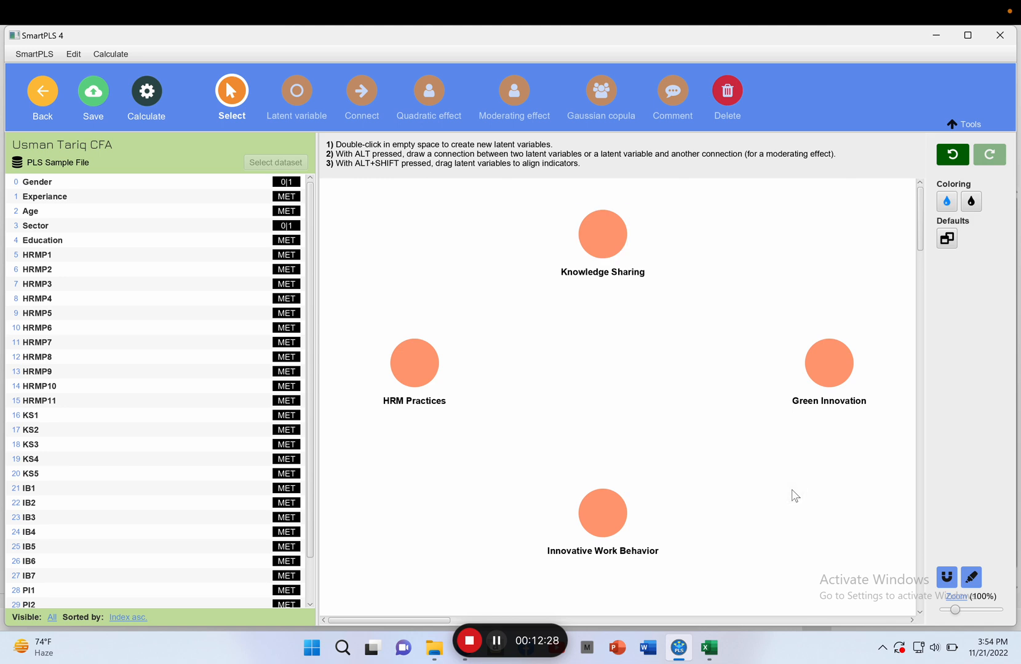
Assign the variables HRMP1 to HRMP11 as indicators of HRM Practices
mouse_move(412, 370)
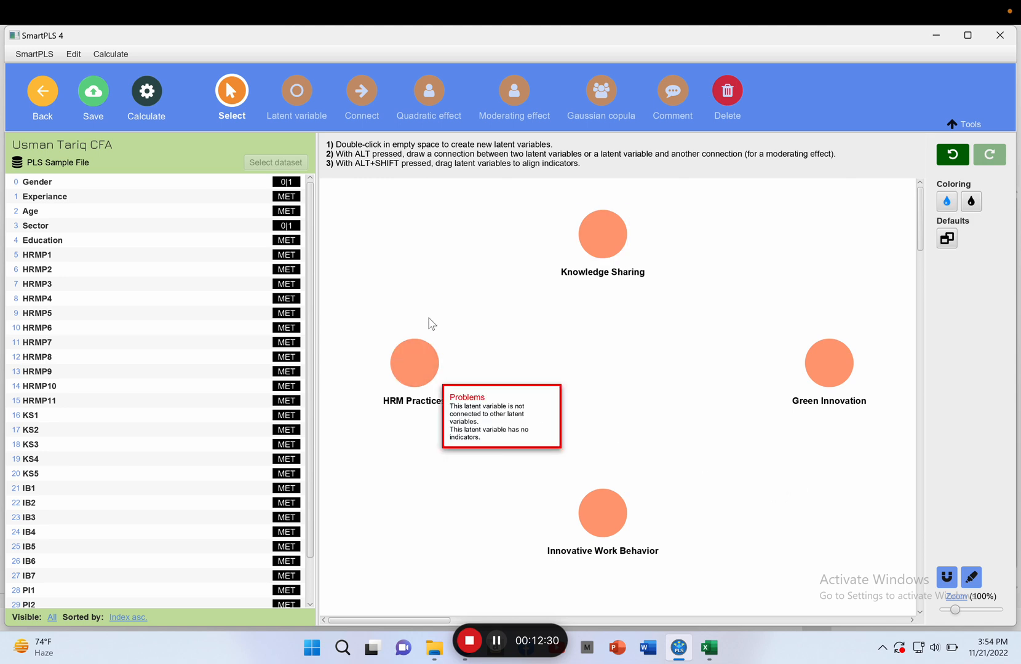
left_click(52, 255)
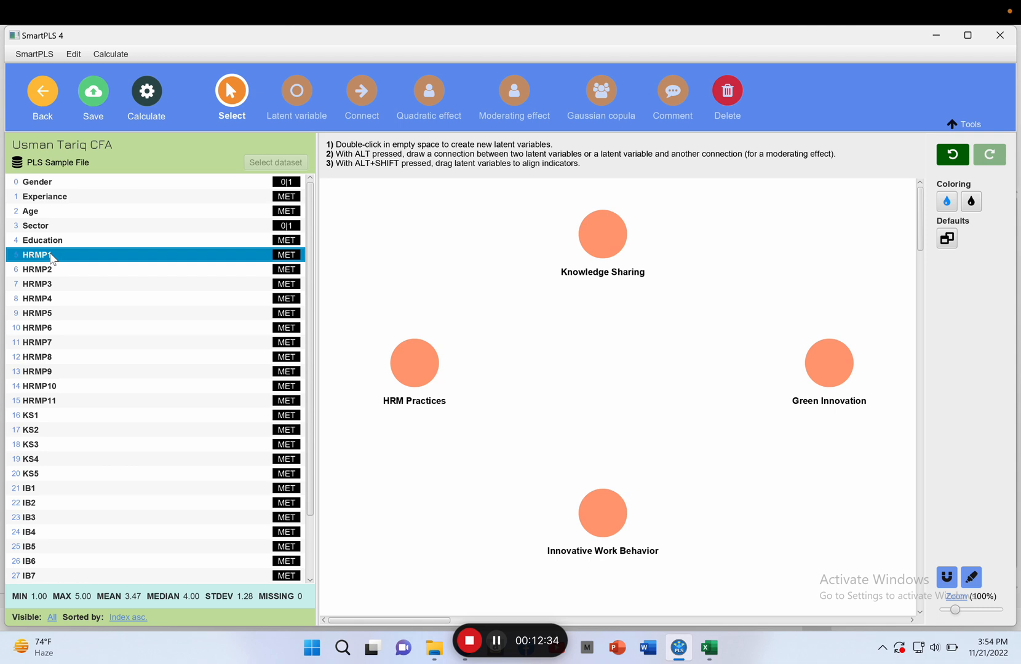
key("shift+Down")
key("shift+Down")
key("shift+Down")
key("shift+Down")
key("shift+Down")
key("shift+Down")
key("shift+Down")
key("shift+Down")
key("shift+Down")
key("shift+Down")
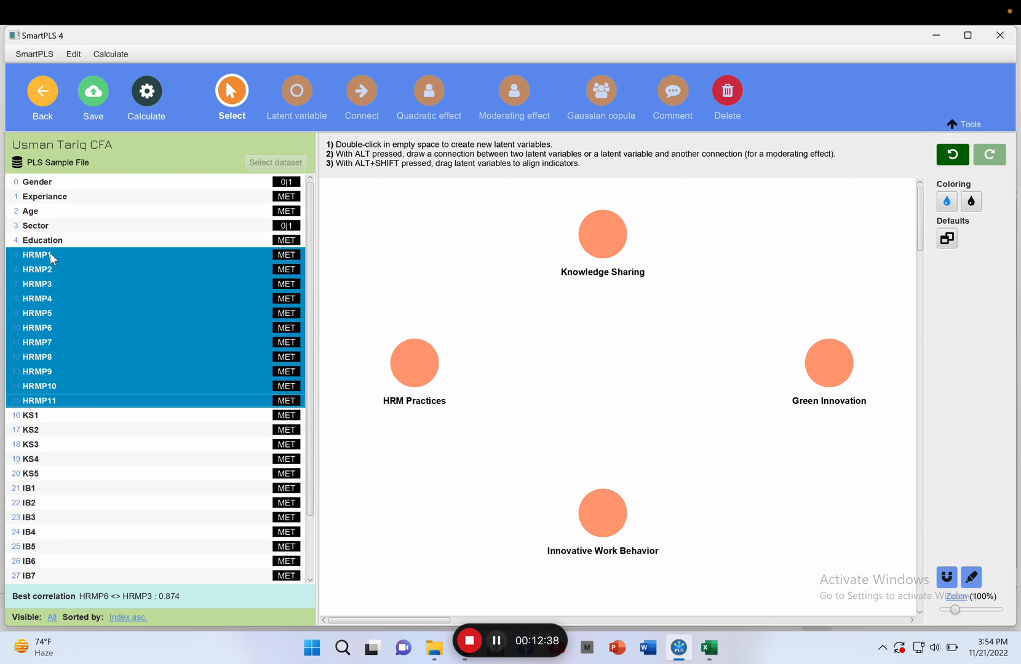
left_click_drag(129, 405, 421, 371)
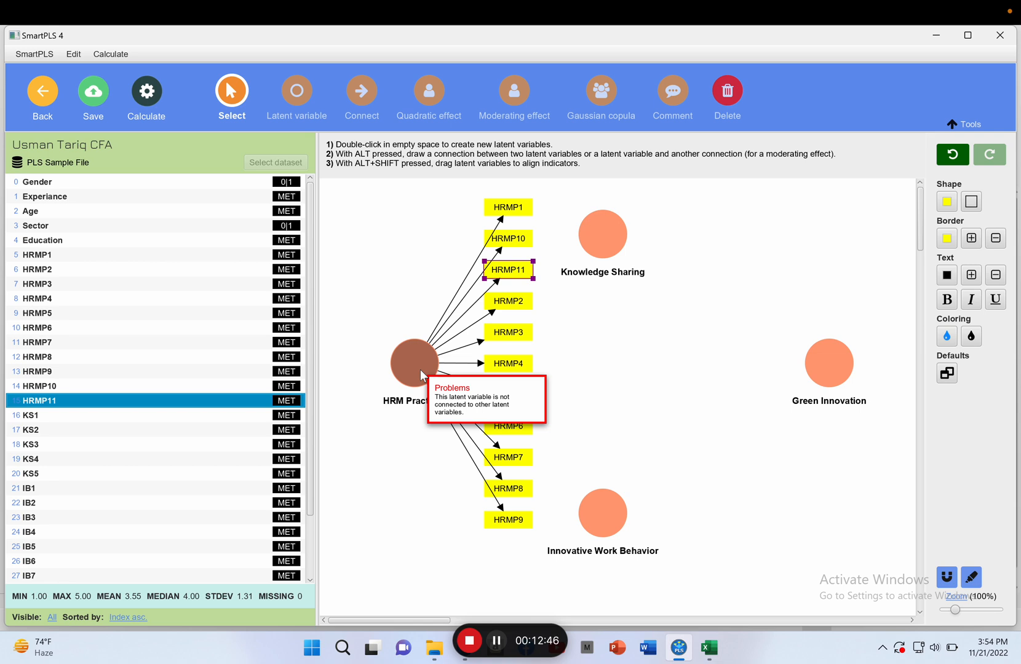
Align the HRM Practices indicators to the left of the construct and shift the whole group slightly right
right_click(420, 369)
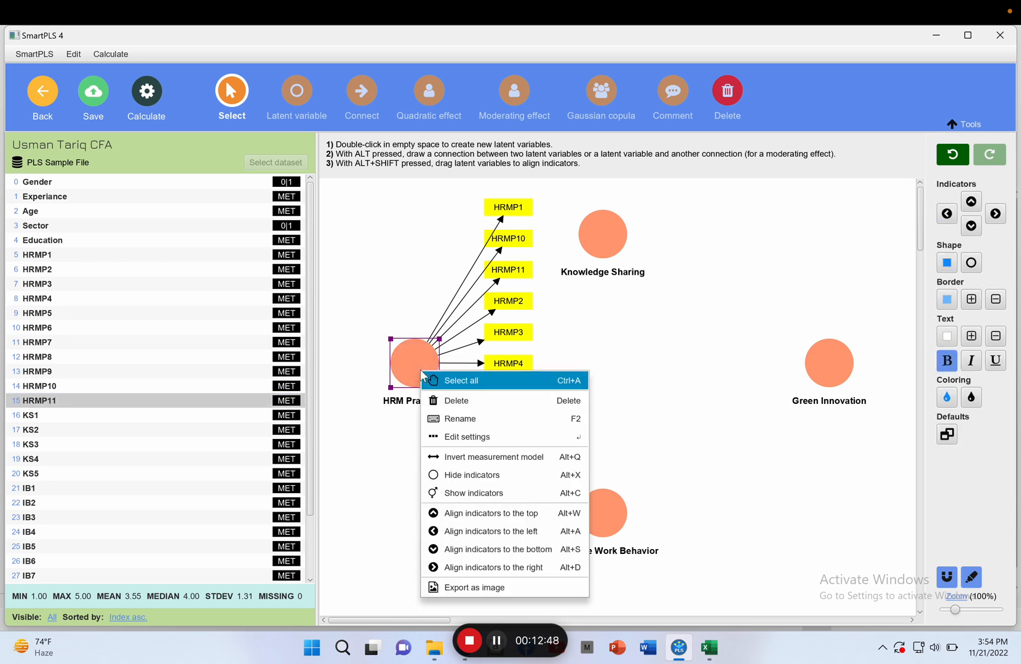
left_click(495, 532)
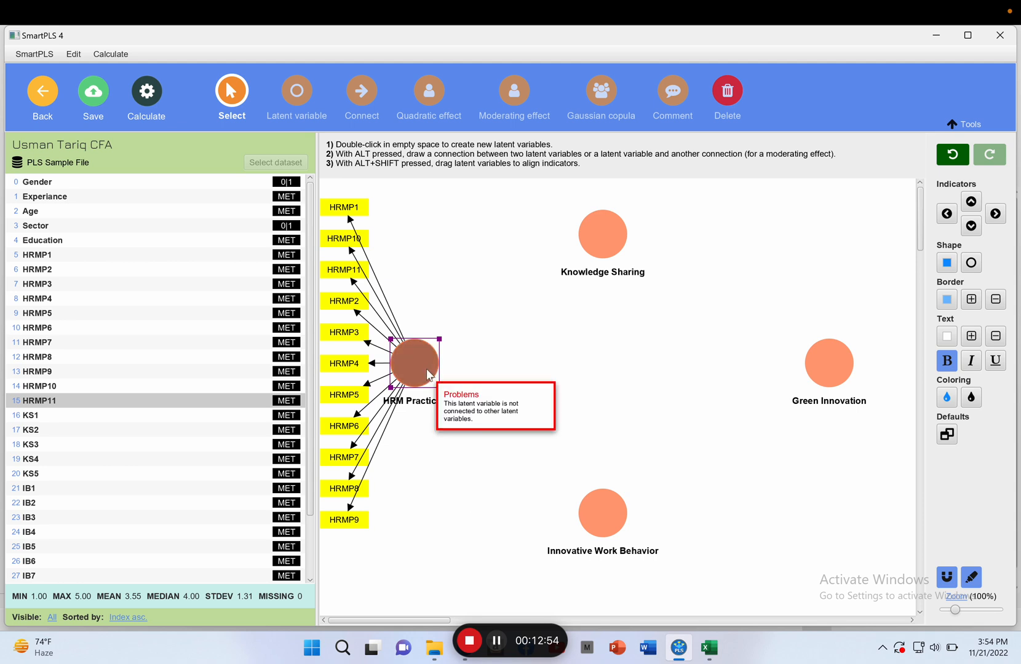
mouse_move(421, 365)
left_mouse_down()
mouse_move(440, 384)
mouse_move(440, 368)
left_mouse_up()
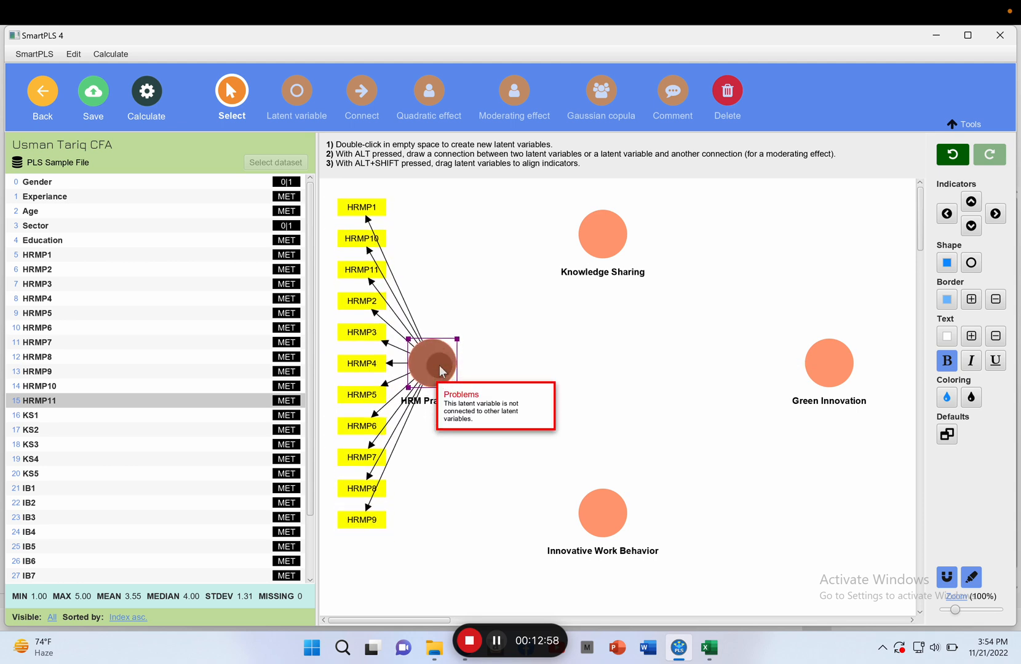
left_click(440, 365)
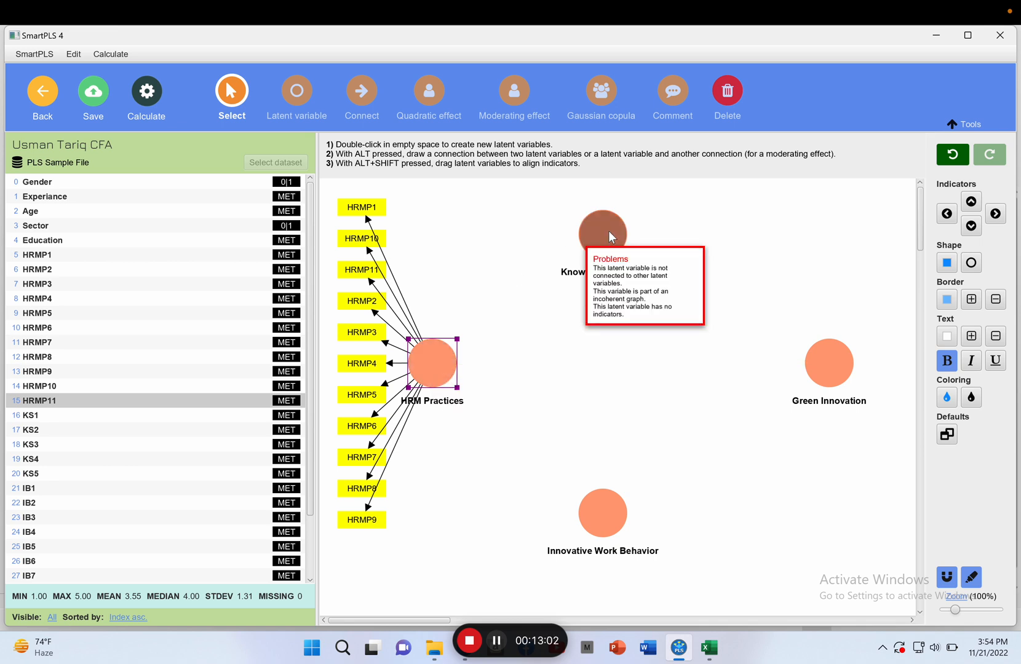
Assign the variables KS1 to KS5 as indicators of Knowledge Sharing
left_click(44, 416)
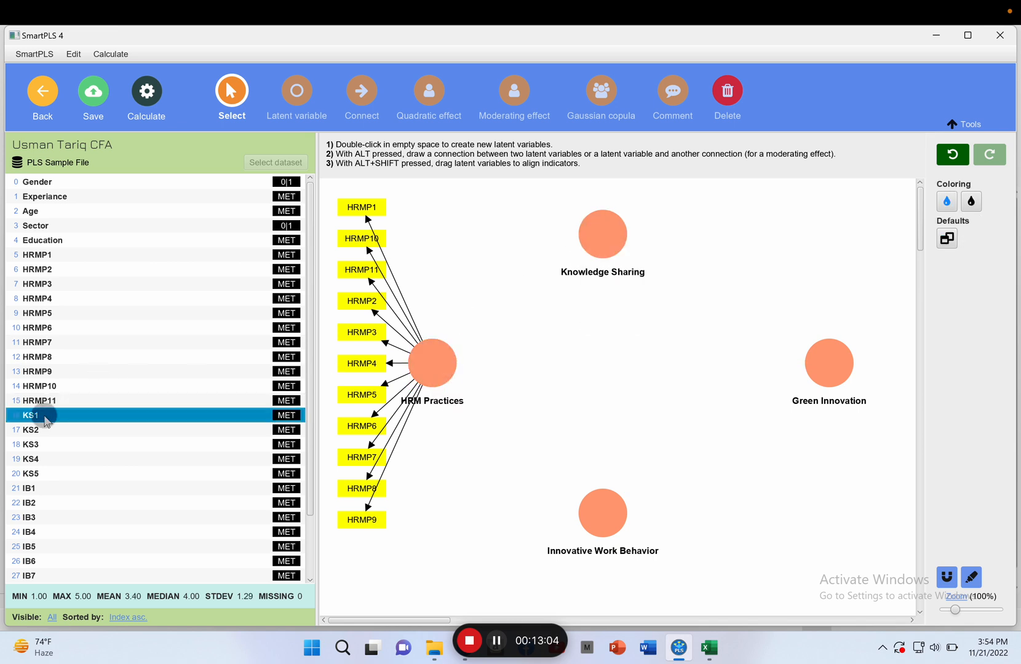
key("shift+Down")
key("shift+Down")
key("shift+Down")
key("shift+Down")
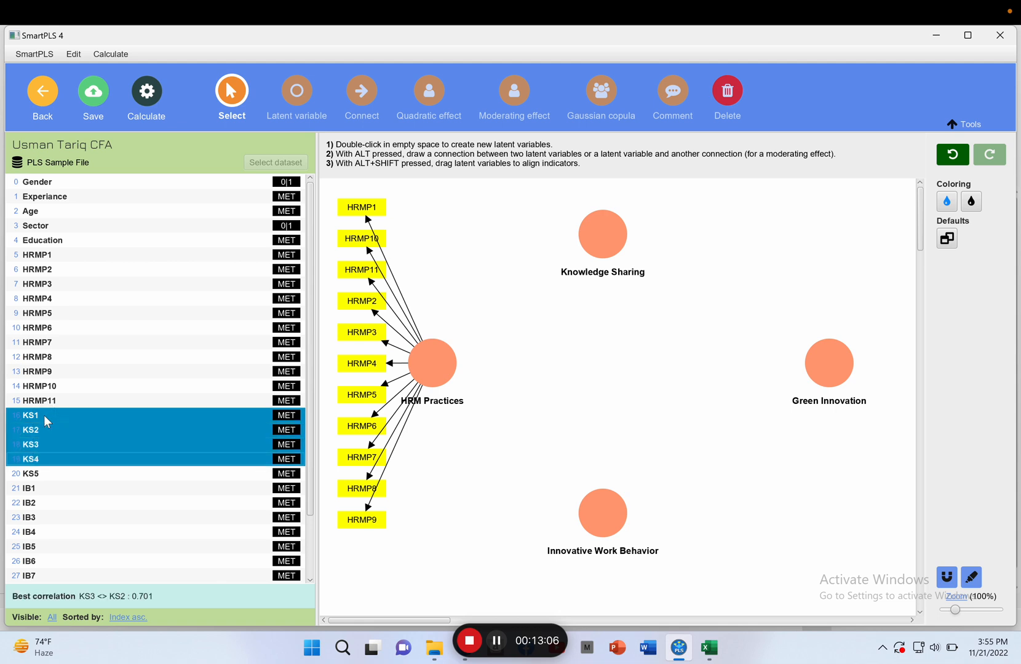
left_click_drag(49, 480, 598, 240)
Align the Knowledge Sharing indicators above the construct and shift the whole group slightly down
right_click(598, 239)
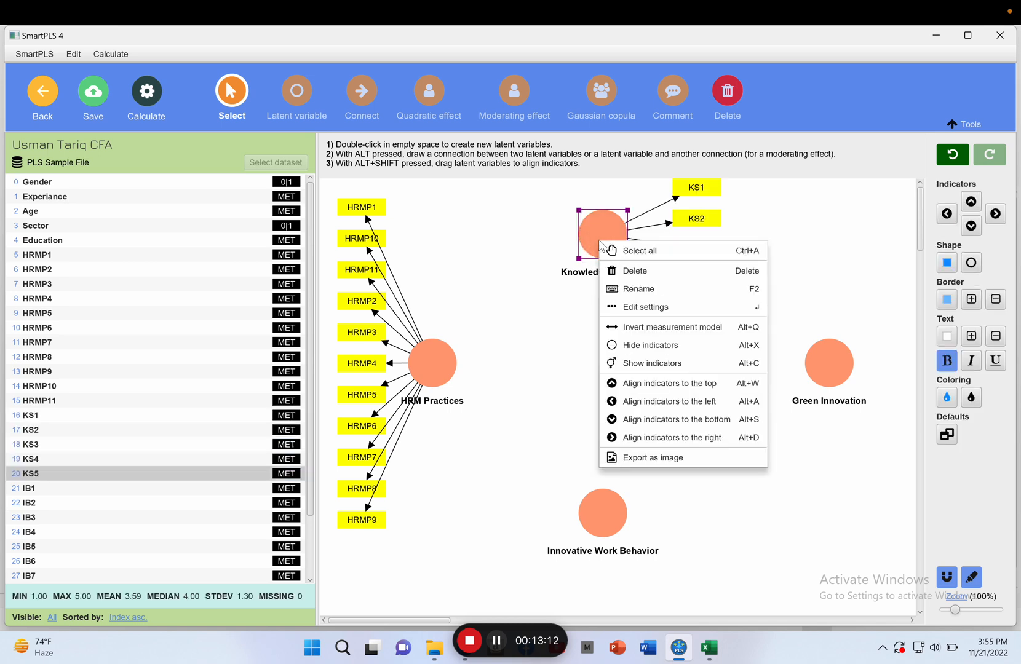
left_click(699, 392)
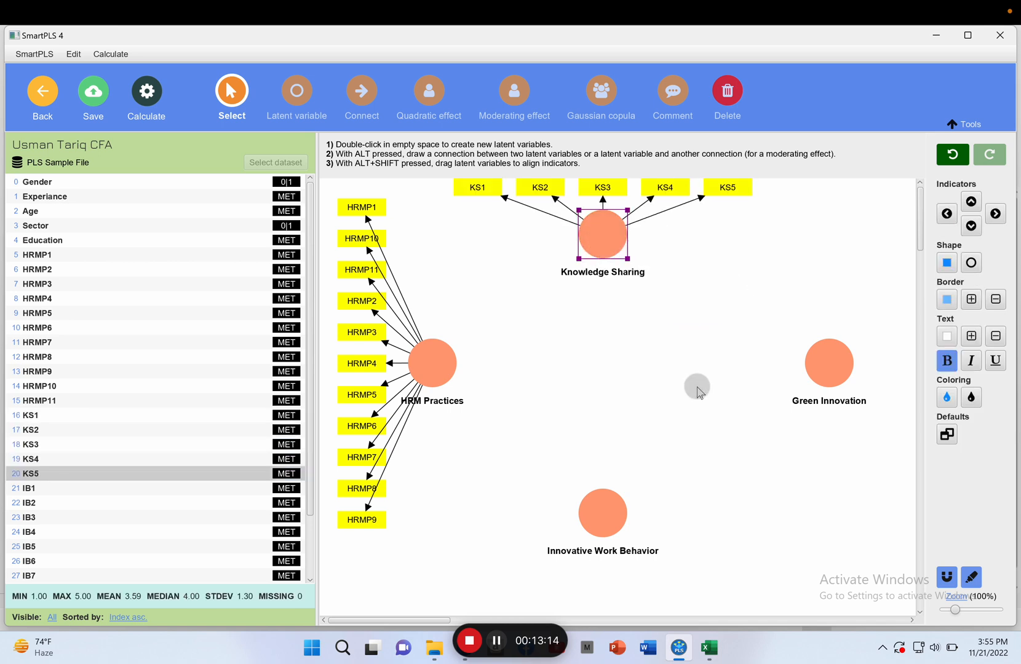
left_click_drag(615, 236, 618, 242)
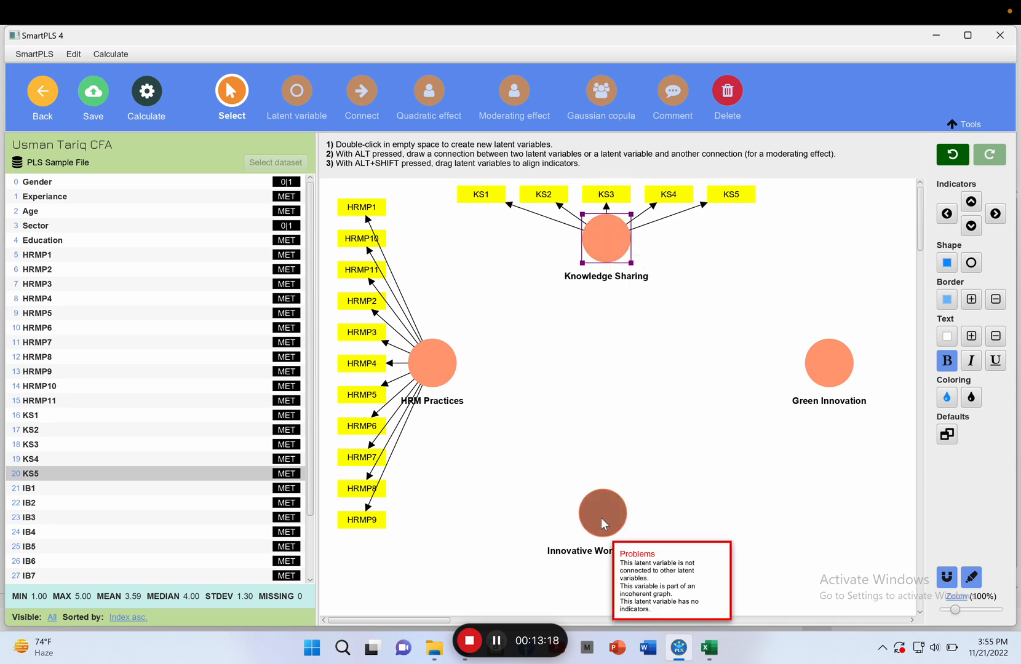
Assign the variables IB1 to IB7 as indicators of Innovative Work Behavior and align them below the construct
left_click(48, 491)
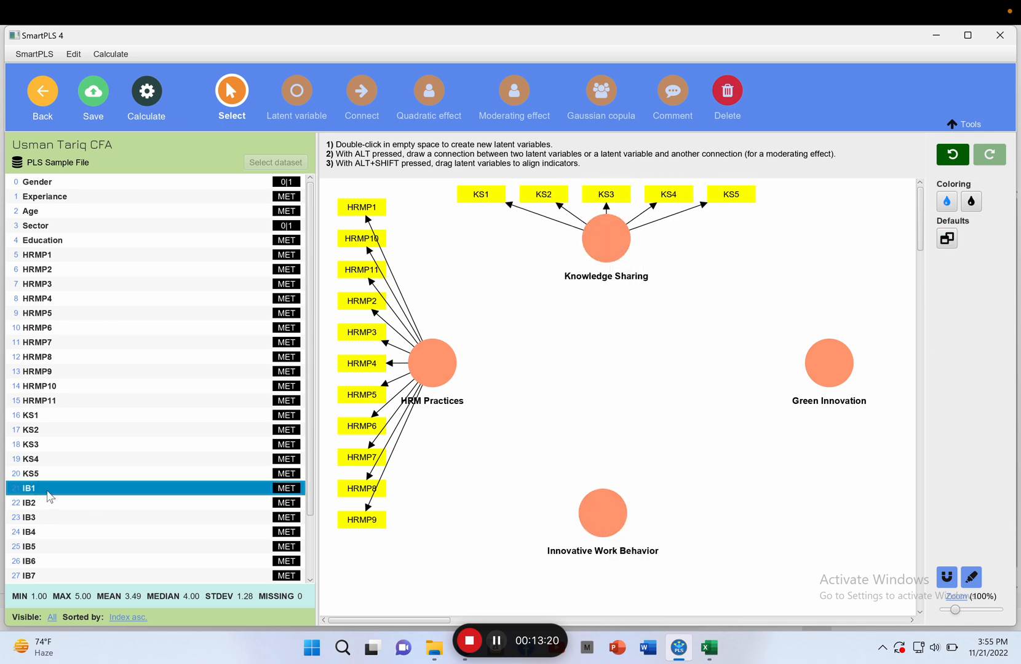
key("shift+Down")
key("shift+Down")
key("shift+Down")
key("shift+Down")
key("shift+Down")
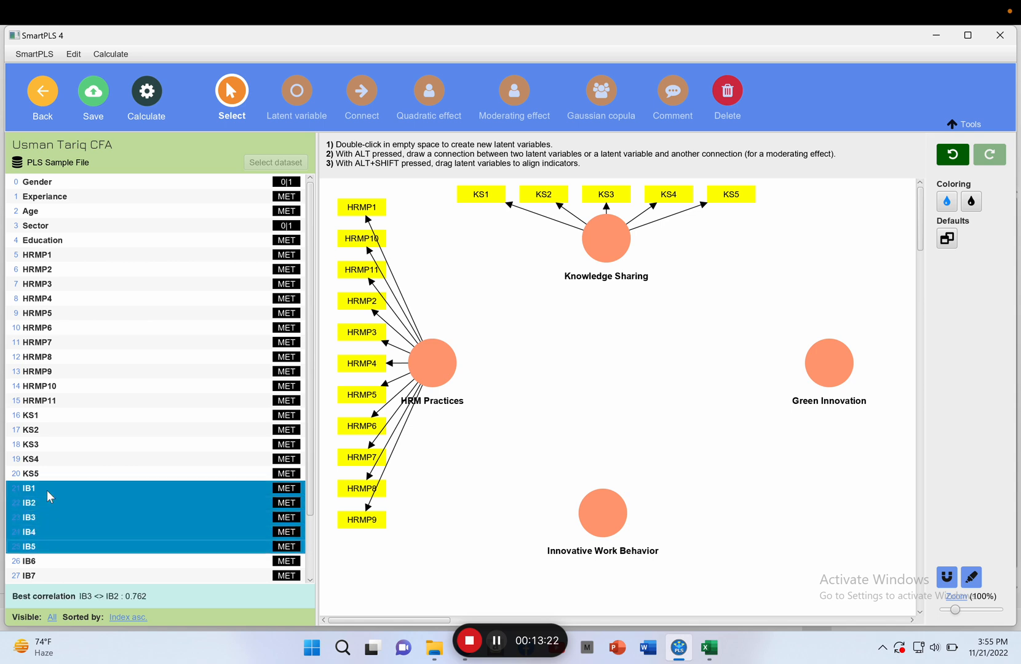
key("shift+Down")
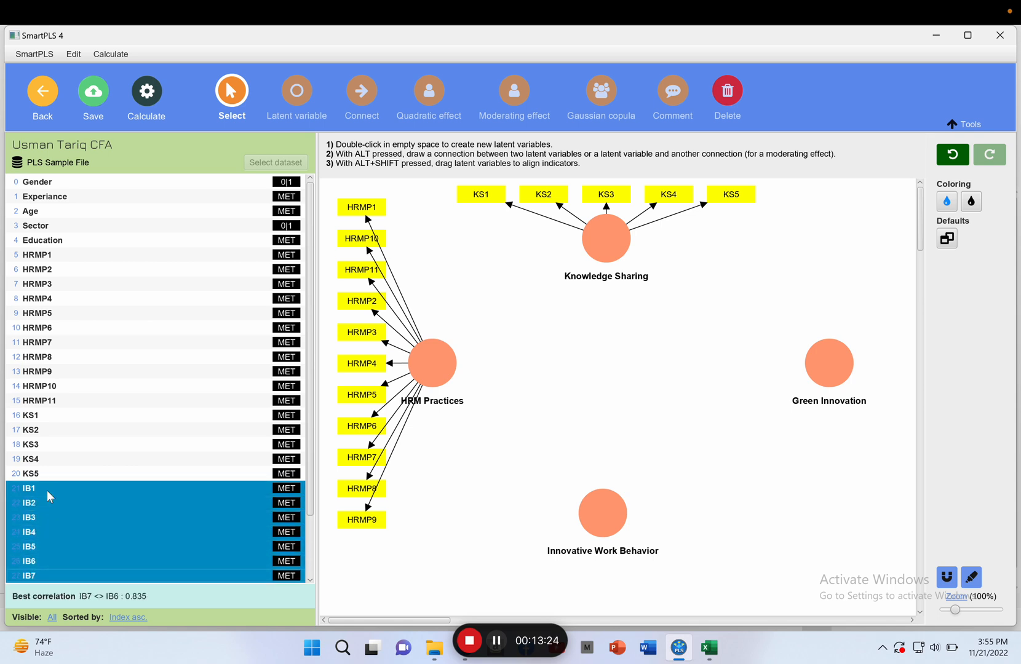
left_click_drag(48, 491, 596, 524)
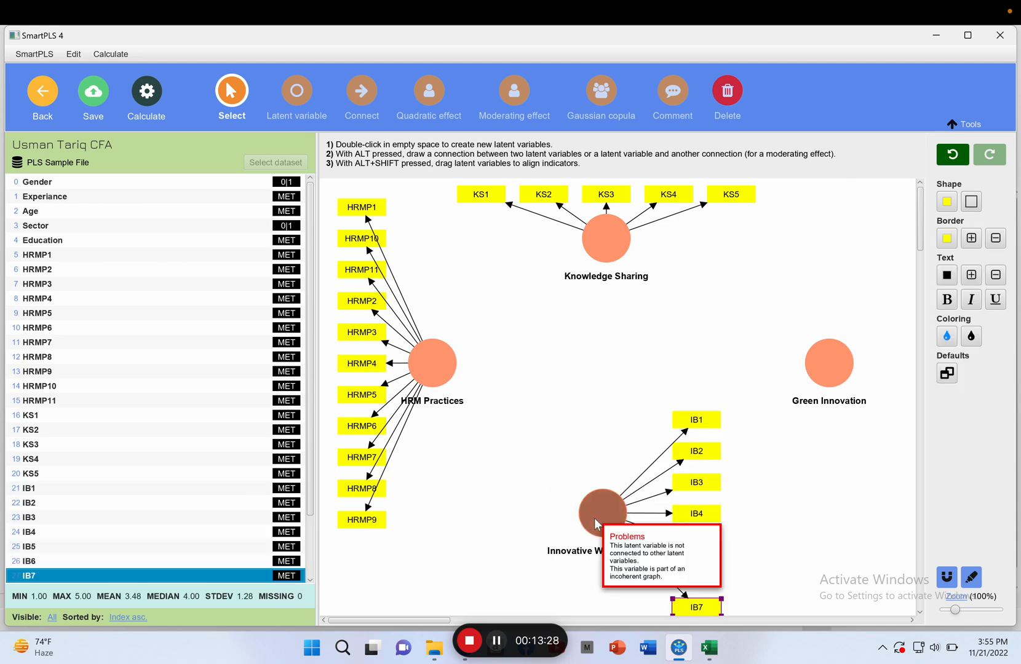
right_click(597, 525)
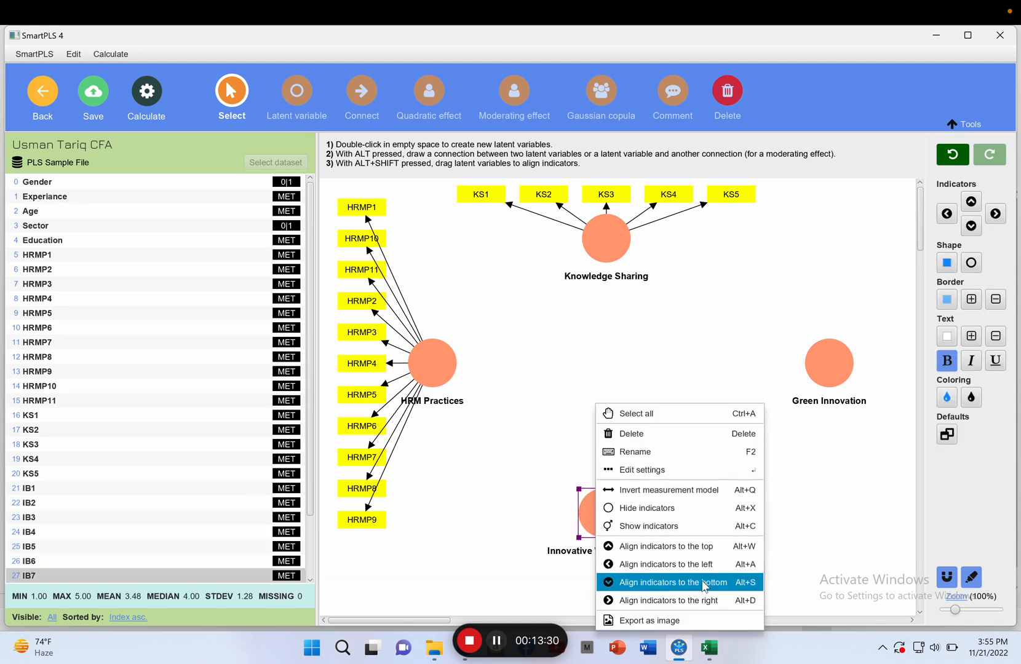
left_click(699, 584)
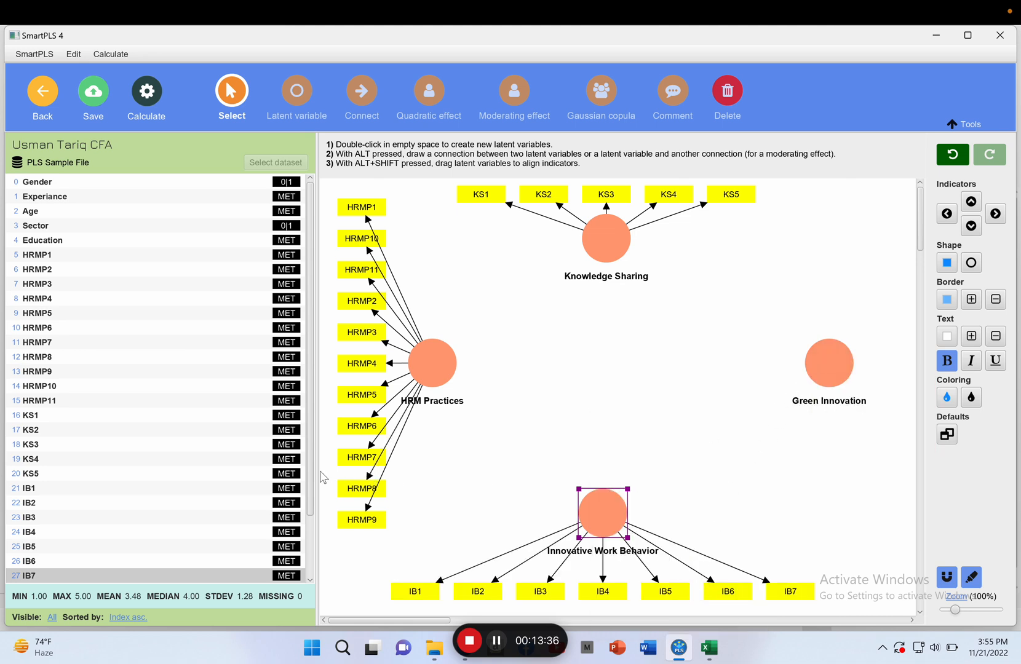
Assign the variables PI1 to PI5 as indicators of Green Innovation and shift the construct with its indicators left
left_click(123, 576)
scroll(123, 554, "down", 3)
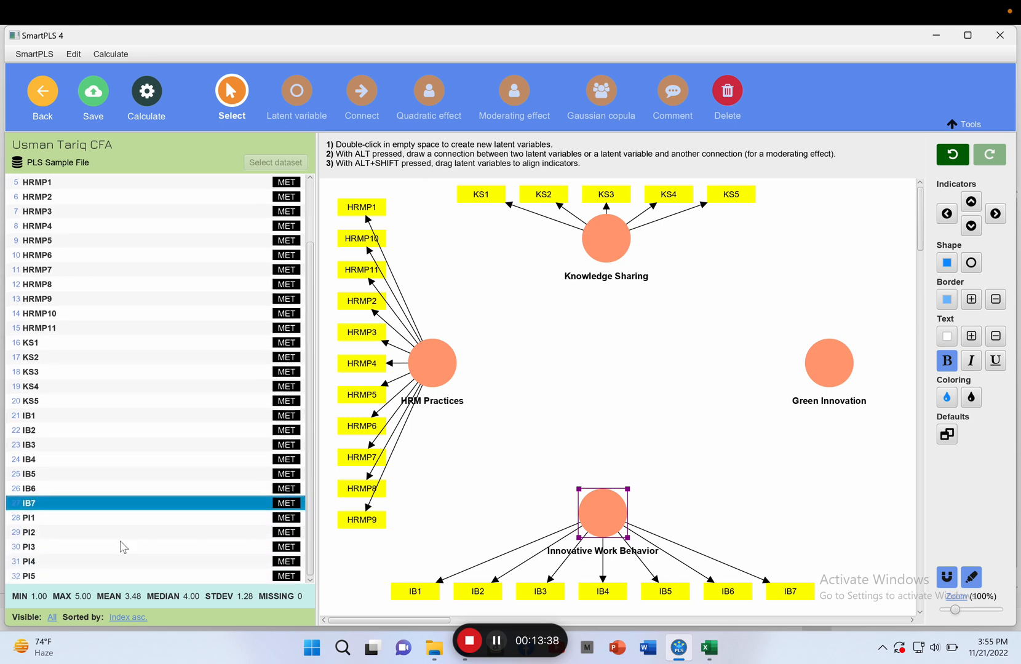
left_click(45, 518)
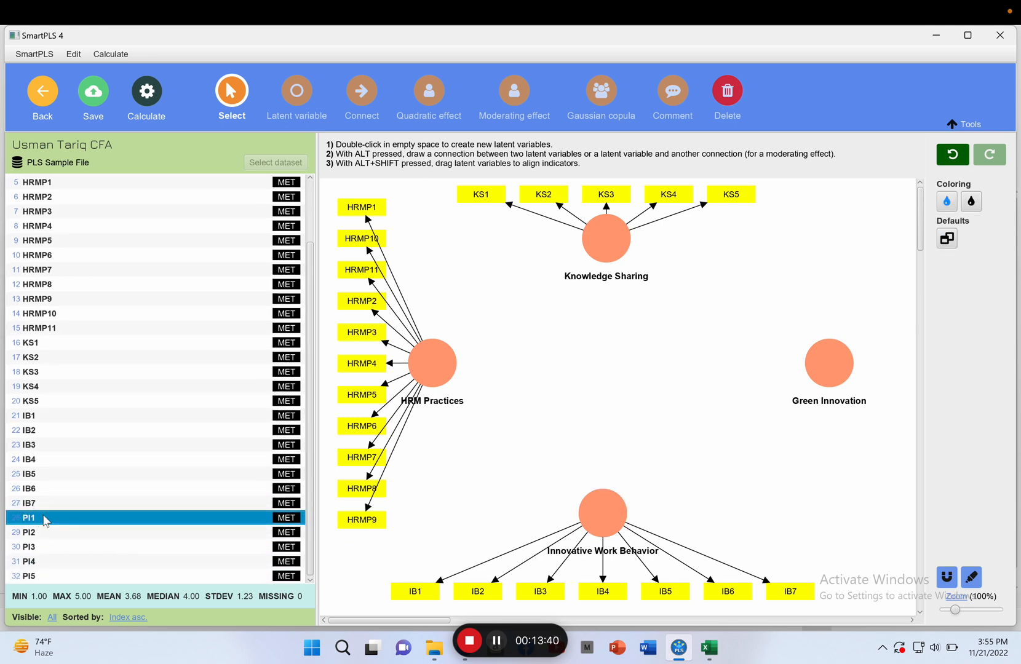
key("shift+Down")
key("shift+Down")
key("shift+Down")
key("shift+Down")
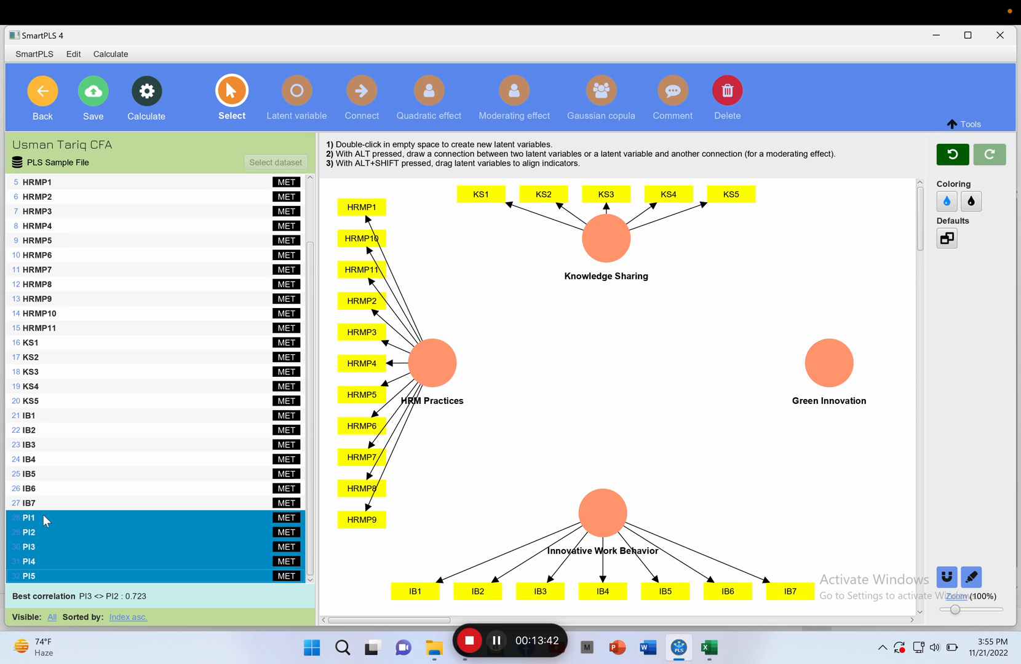
left_click(44, 521)
left_click_drag(484, 483, 780, 381)
left_click(768, 466)
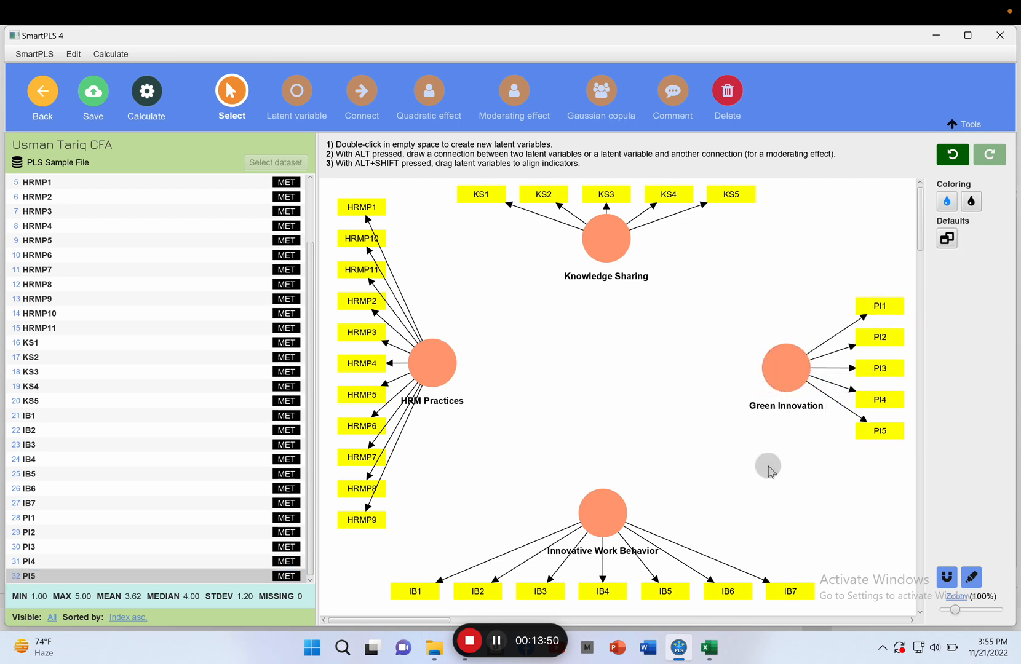
Level Green Innovation with HRM Practices, and draw the paths from HRM Practices to Knowledge Sharing and from Knowledge Sharing to Green Innovation
left_click(797, 389)
left_click_drag(798, 389, 799, 387)
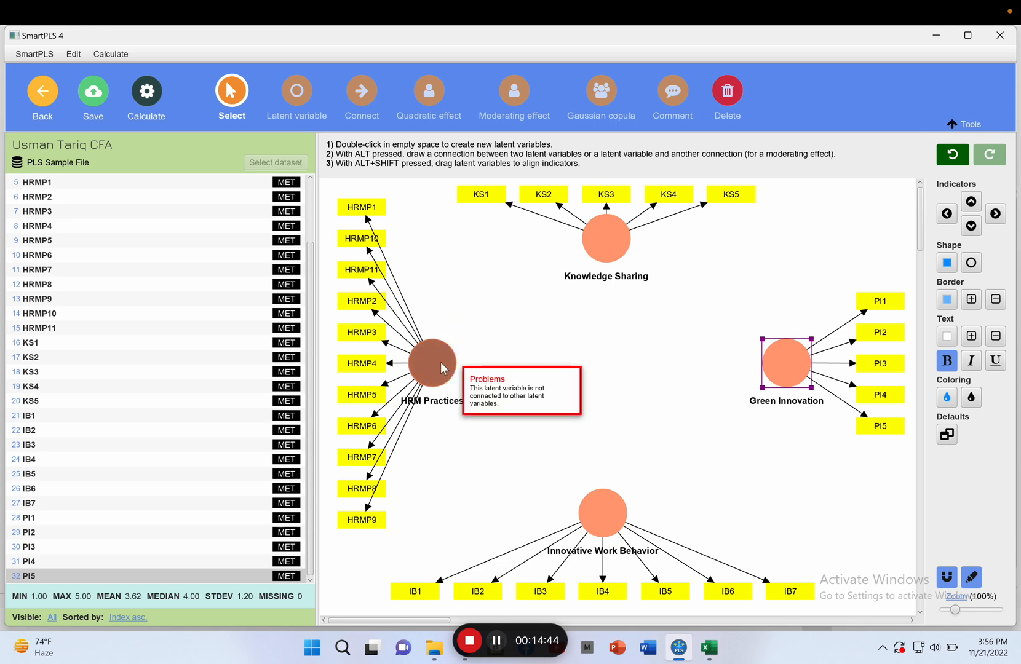
left_click_drag(441, 368, 781, 356)
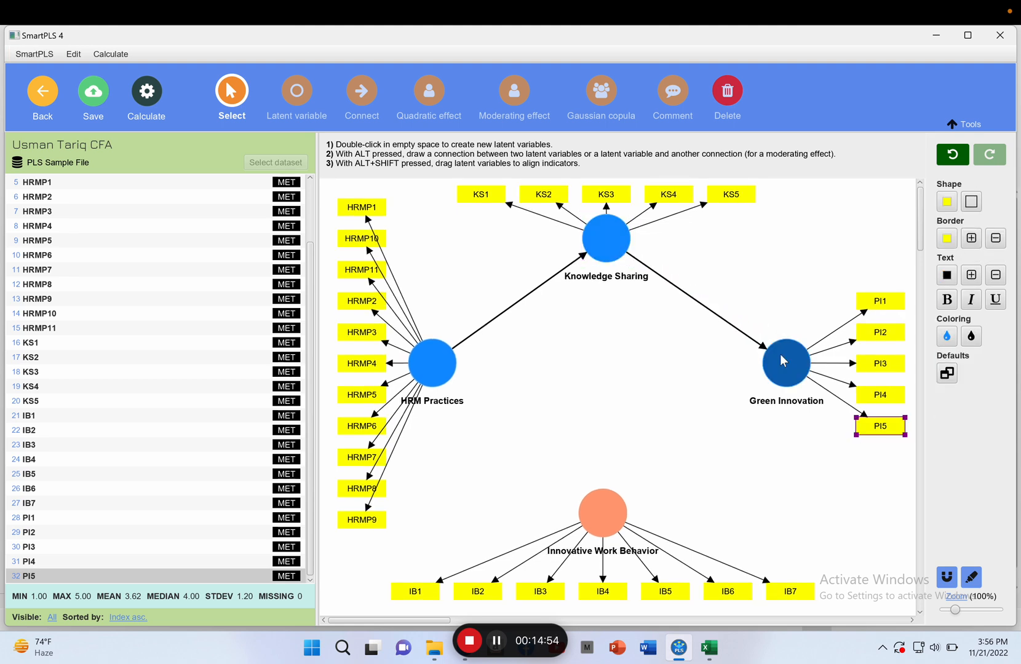
Connect HRM Practices to Innovative Work Behavior, Innovative Work Behavior to Green Innovation, and HRM Practices directly to Green Innovation
left_click(367, 100)
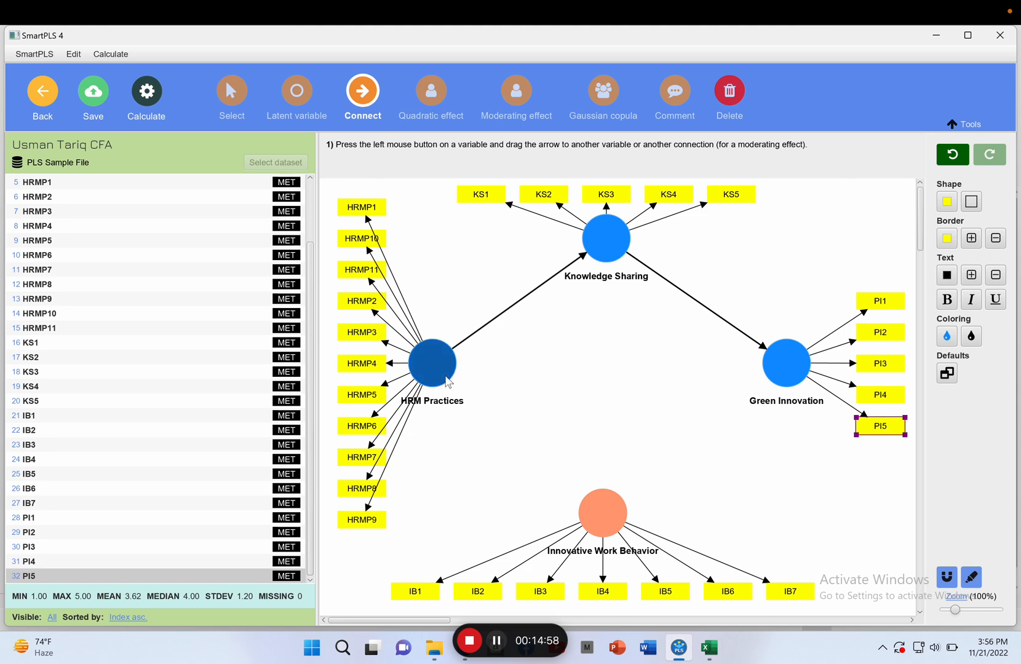
left_click_drag(448, 383, 593, 506)
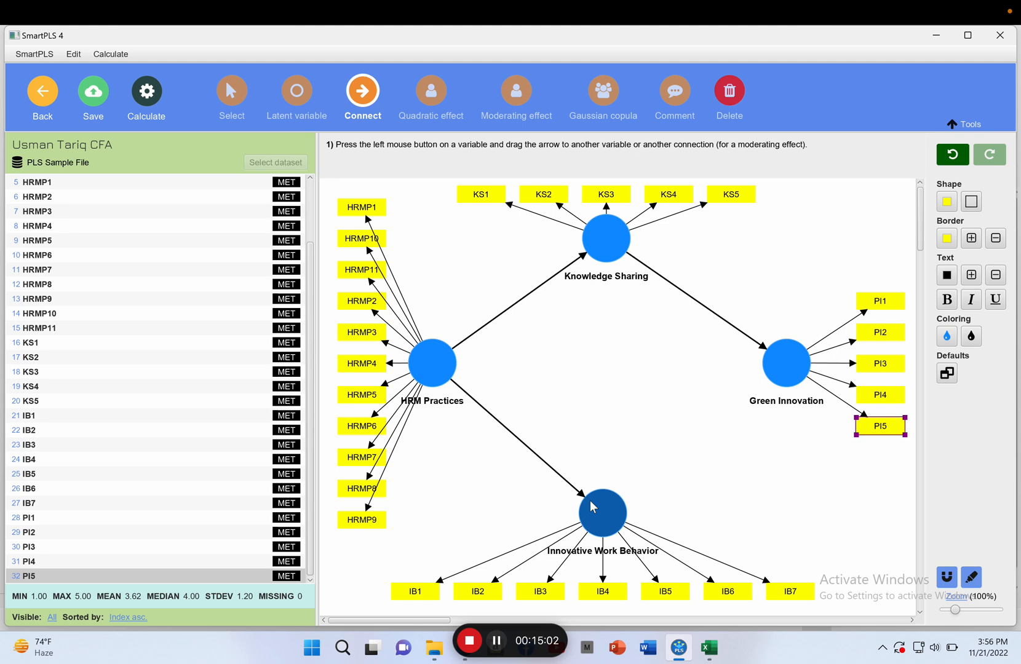
left_click_drag(617, 506, 782, 366)
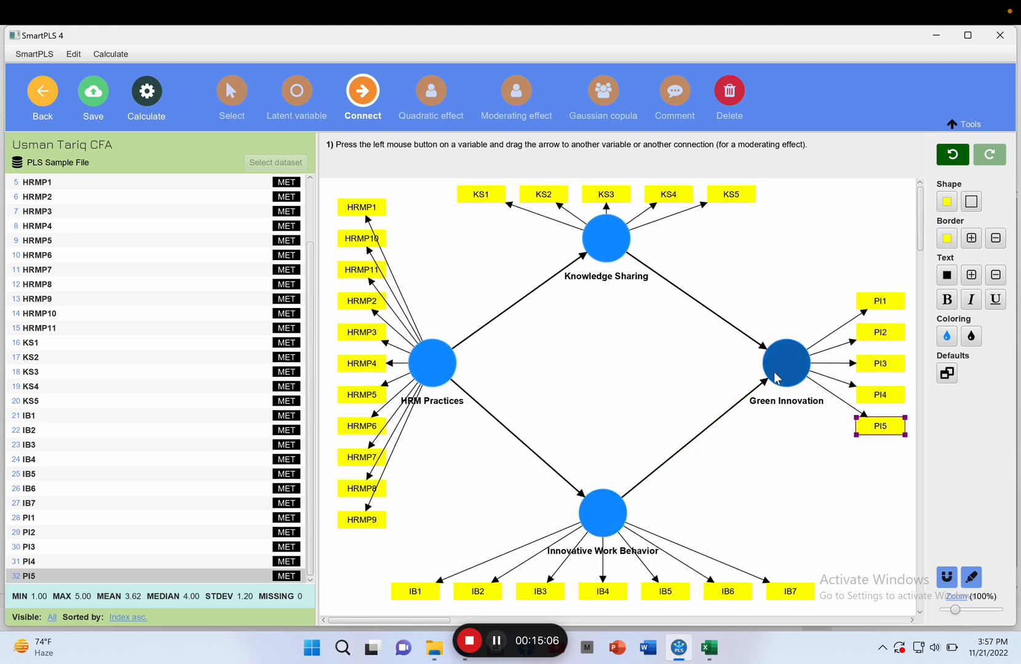
left_click_drag(455, 360, 773, 372)
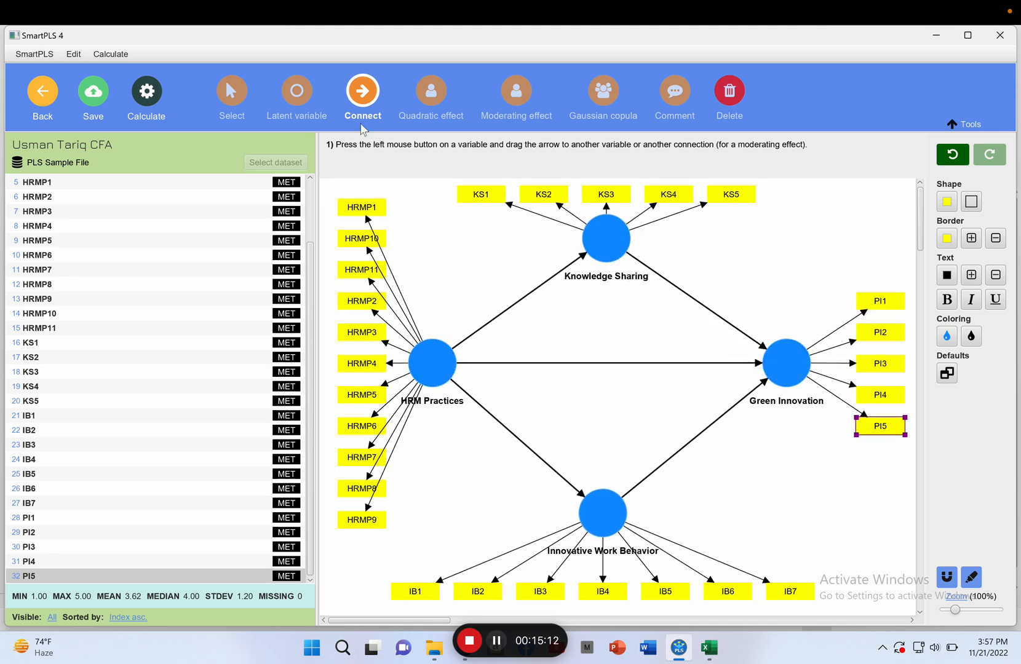
Add a moderating effect of Knowledge Sharing on the path from Innovative Work Behavior to Green Innovation
left_click(231, 93)
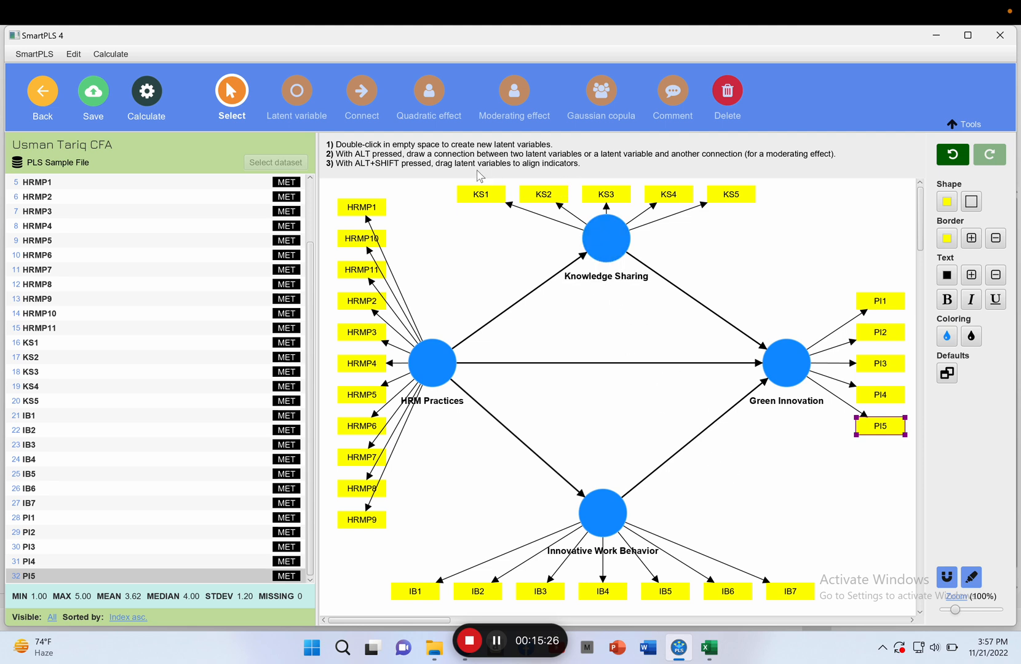
left_click(516, 92)
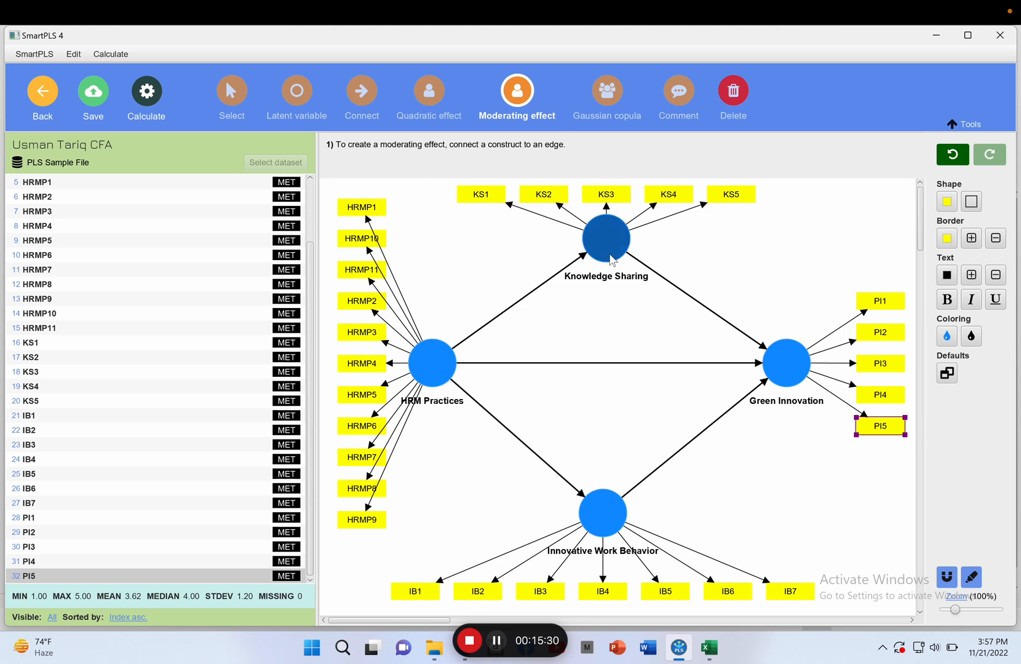
left_click_drag(613, 263, 694, 443)
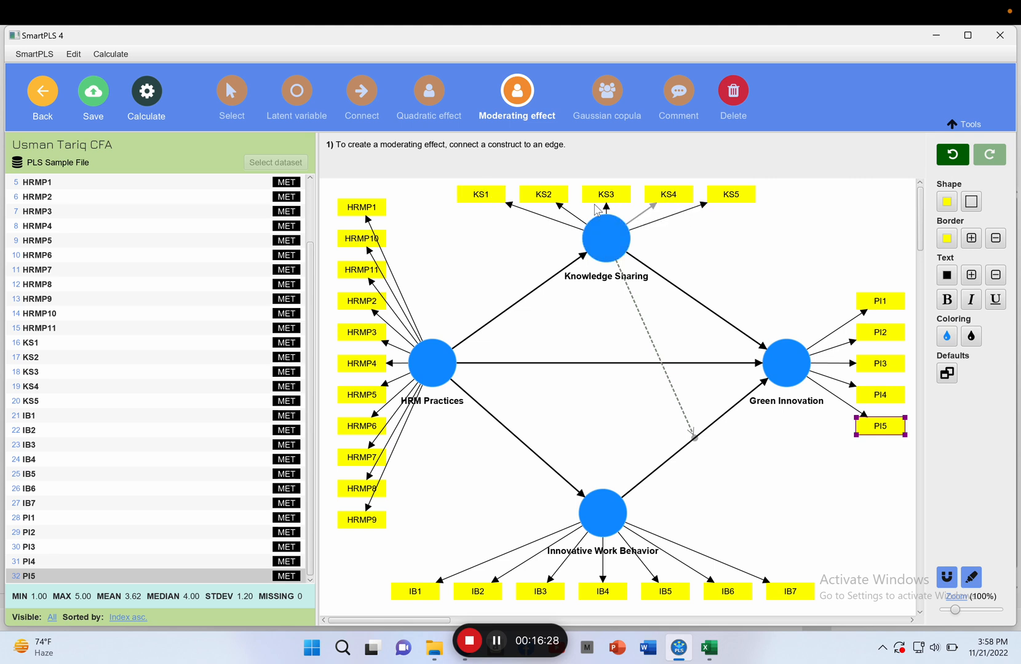
right_click(607, 248)
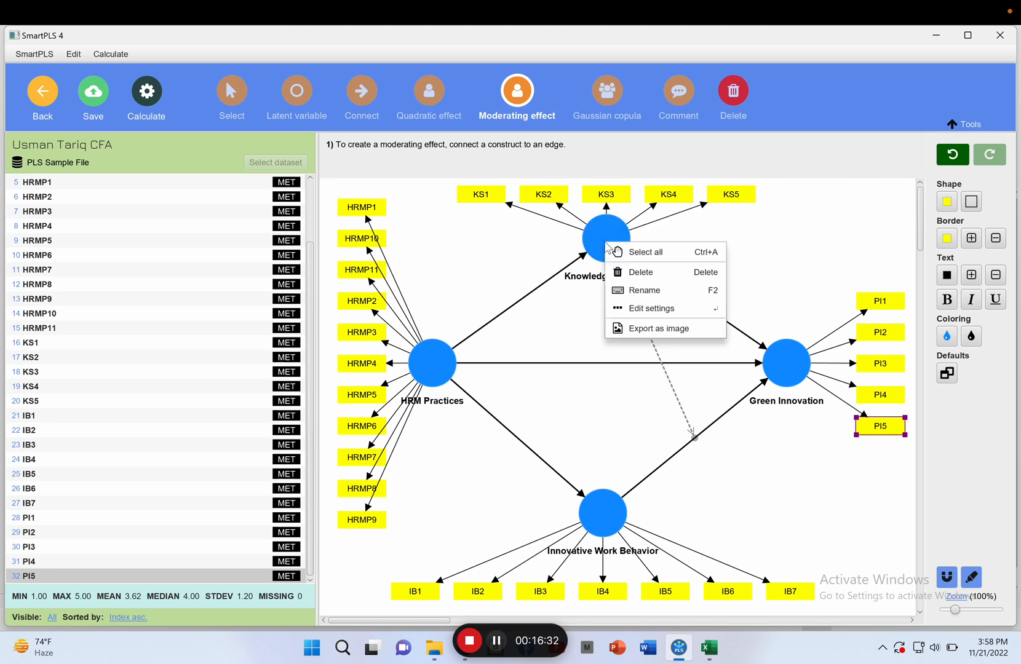
left_click(640, 308)
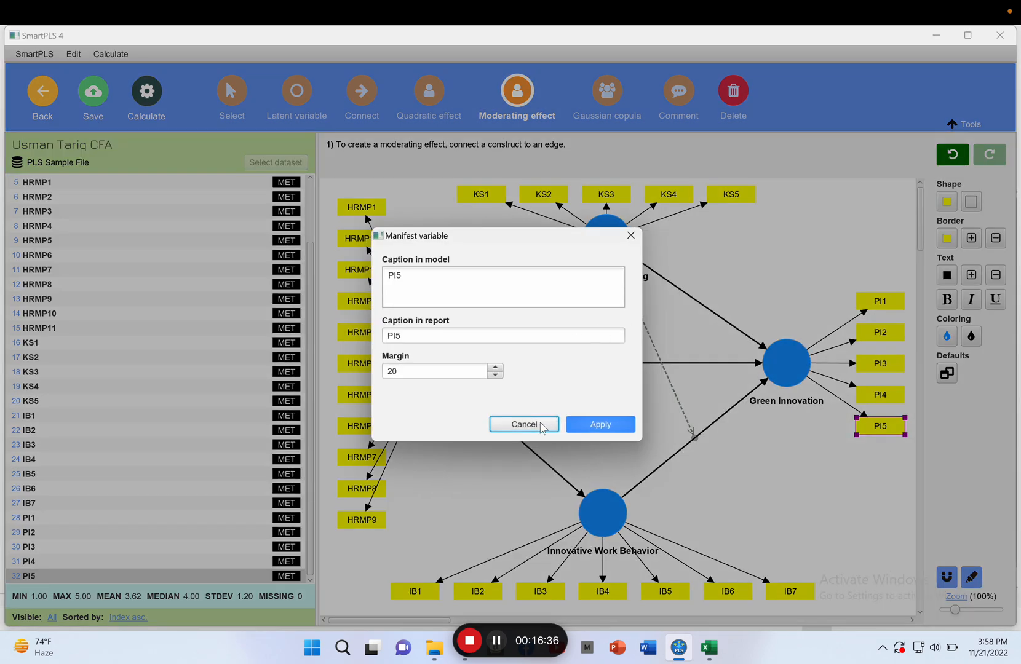
left_click(543, 426)
right_click(610, 236)
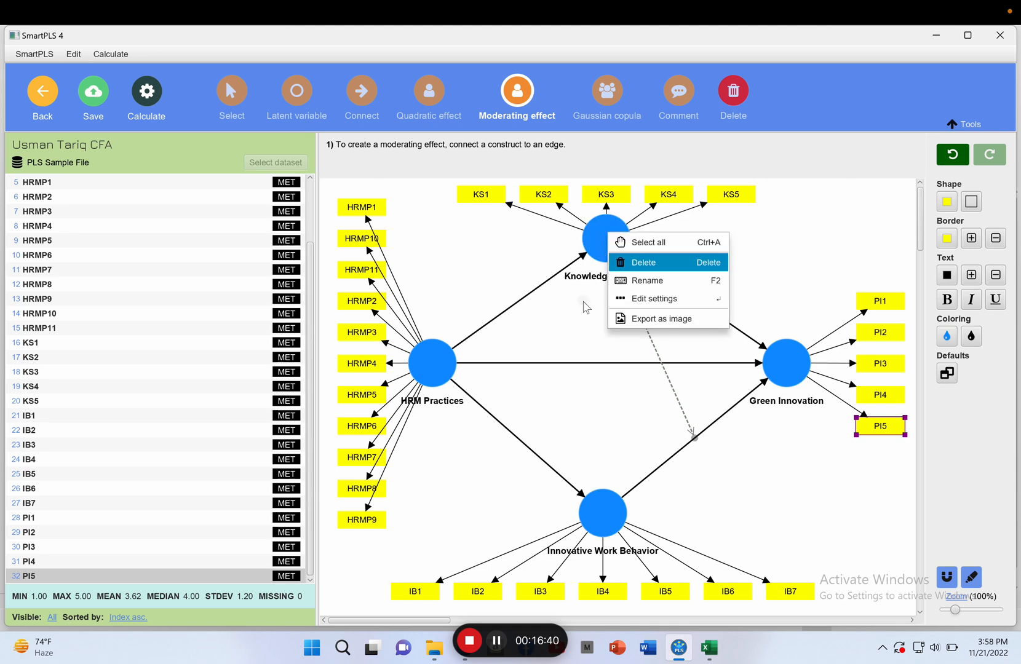
left_click(586, 308)
Set the measurement model of the Knowledge Sharing construct to formative
left_click(233, 95)
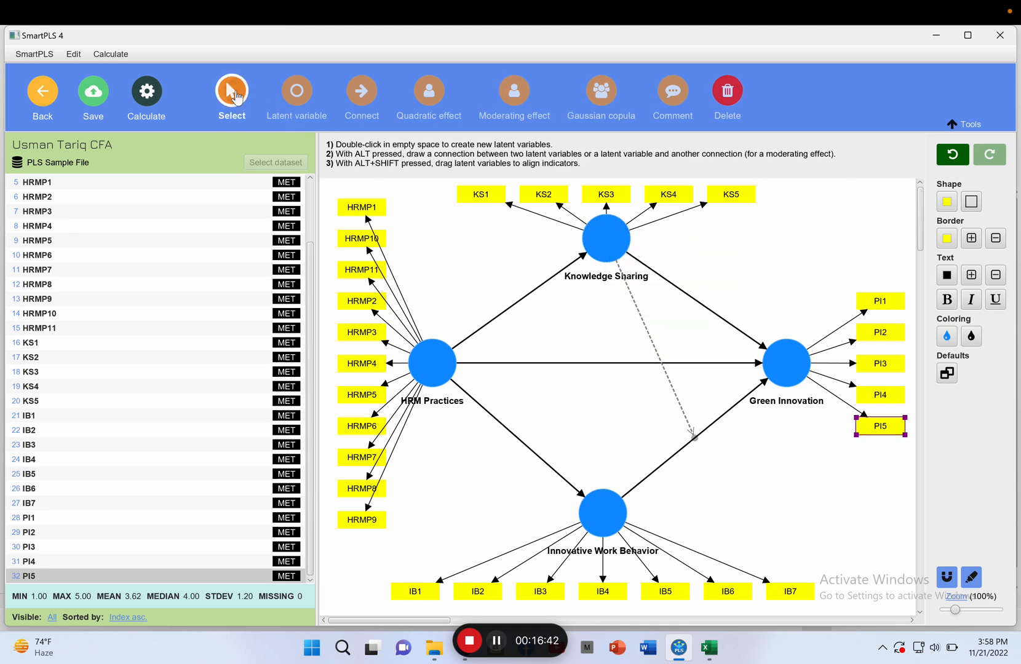
right_click(601, 231)
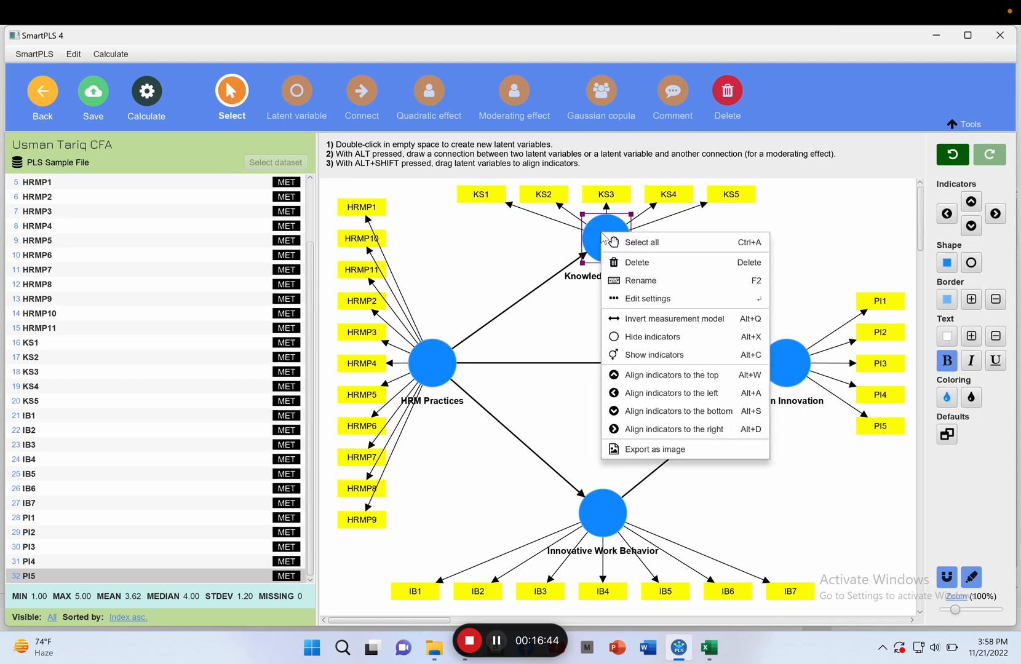
left_click(660, 298)
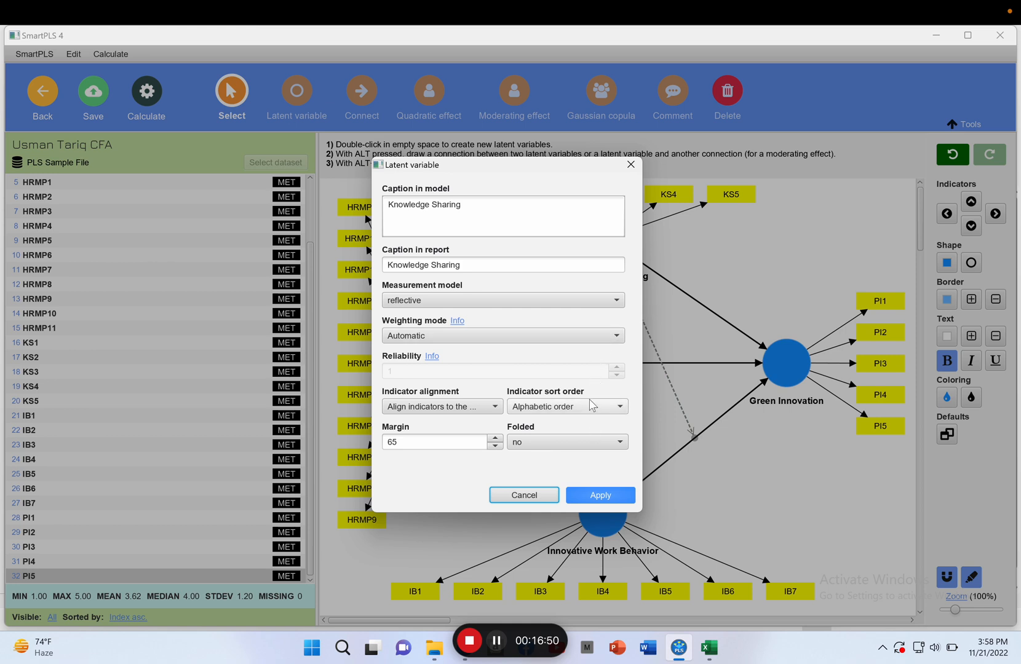
left_click(610, 300)
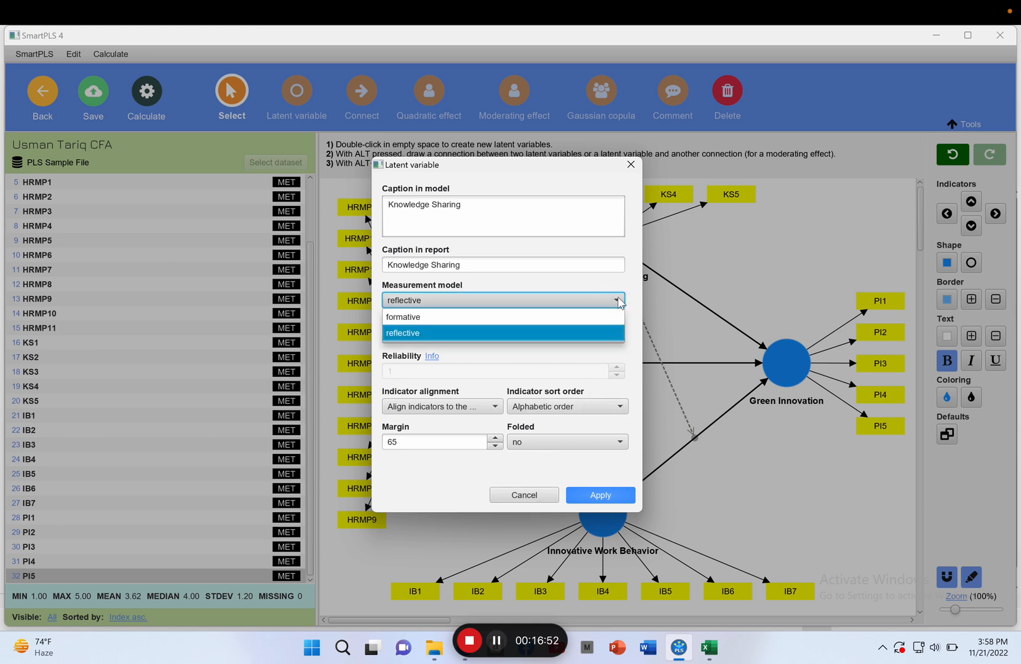
left_click(576, 318)
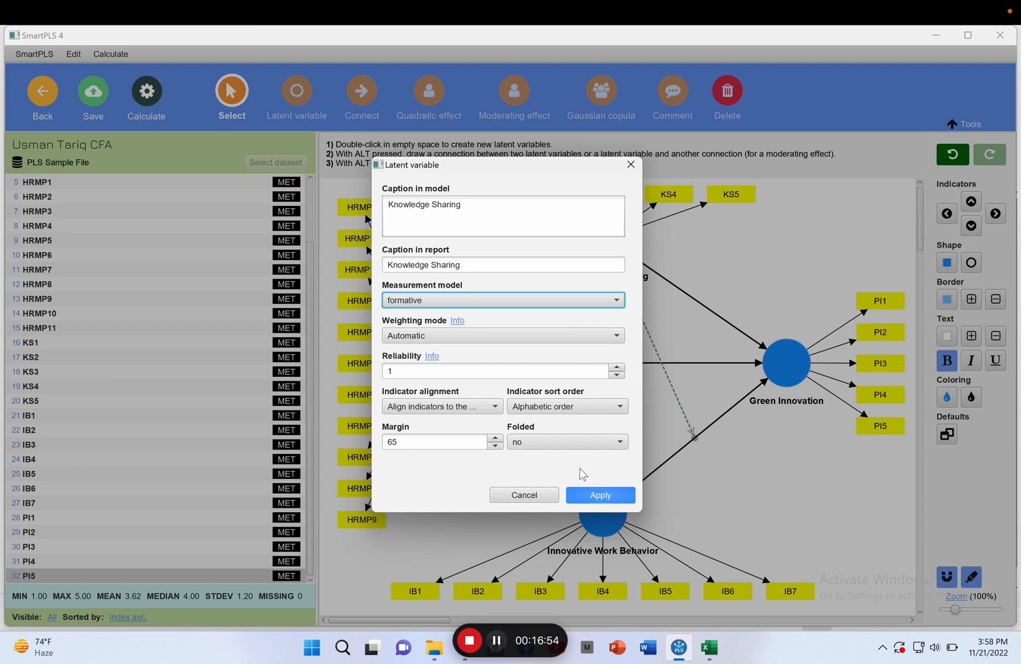
left_click(590, 503)
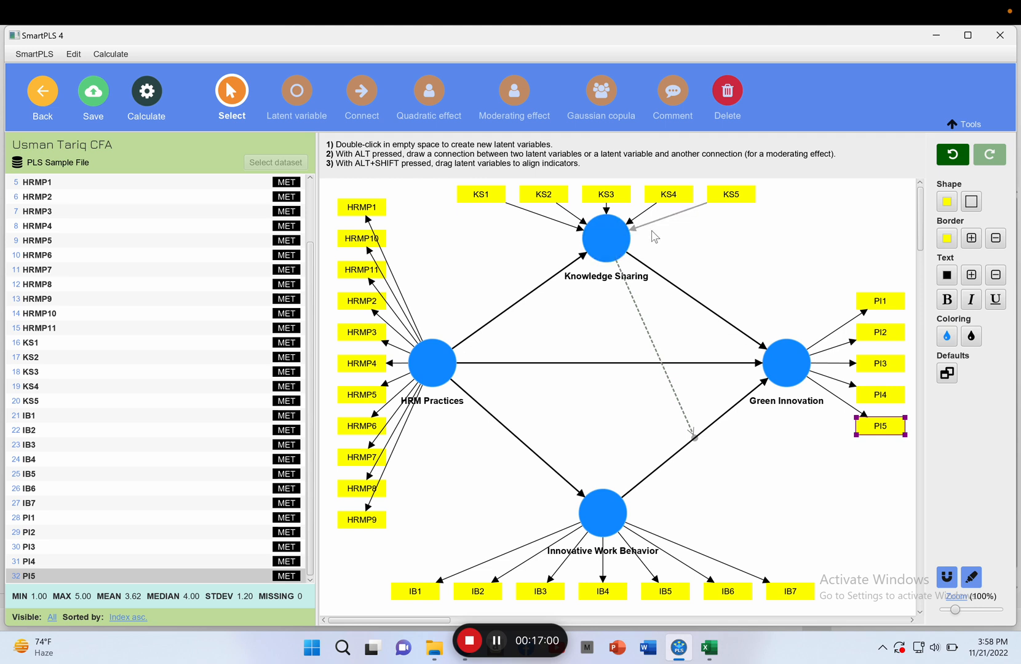
Set the measurement model of the Knowledge Sharing construct back to reflective
left_click(609, 239)
right_click(609, 239)
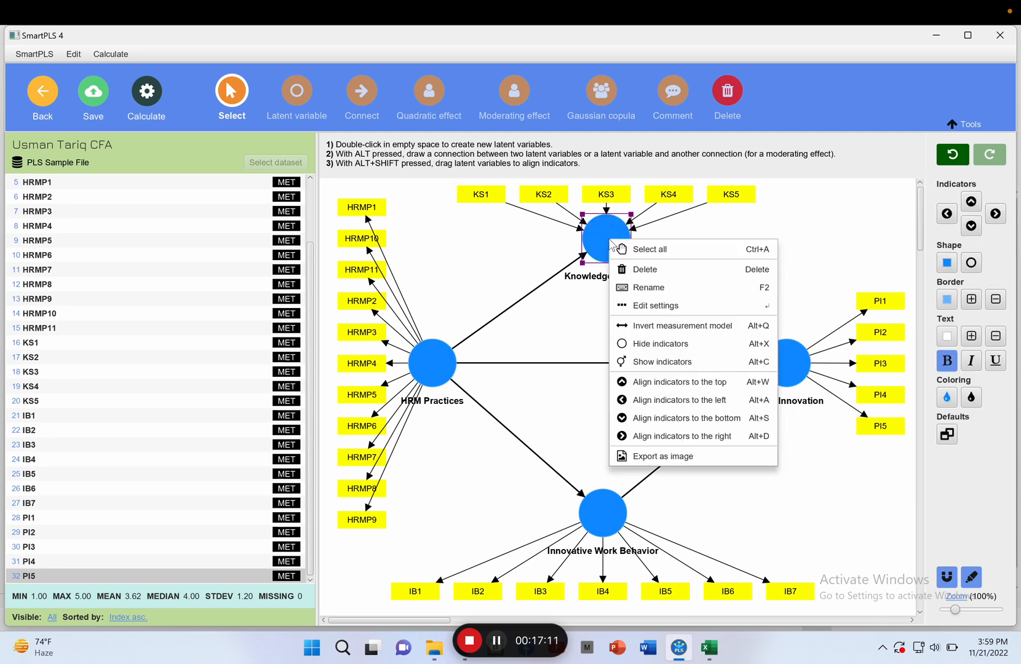
left_click(657, 313)
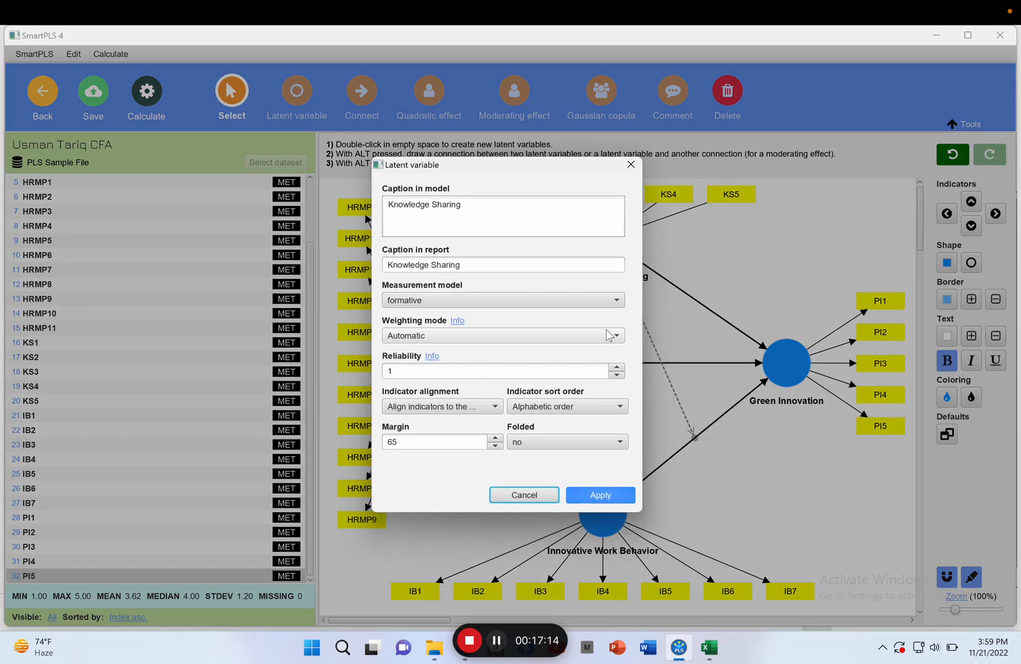
left_click(616, 301)
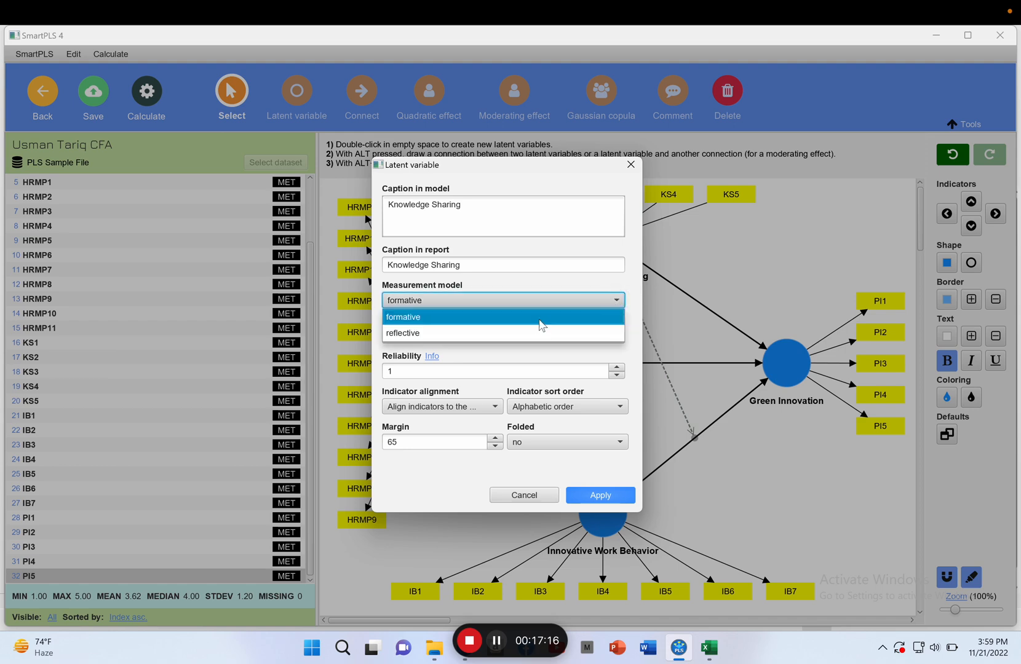
left_click(530, 335)
left_click(600, 495)
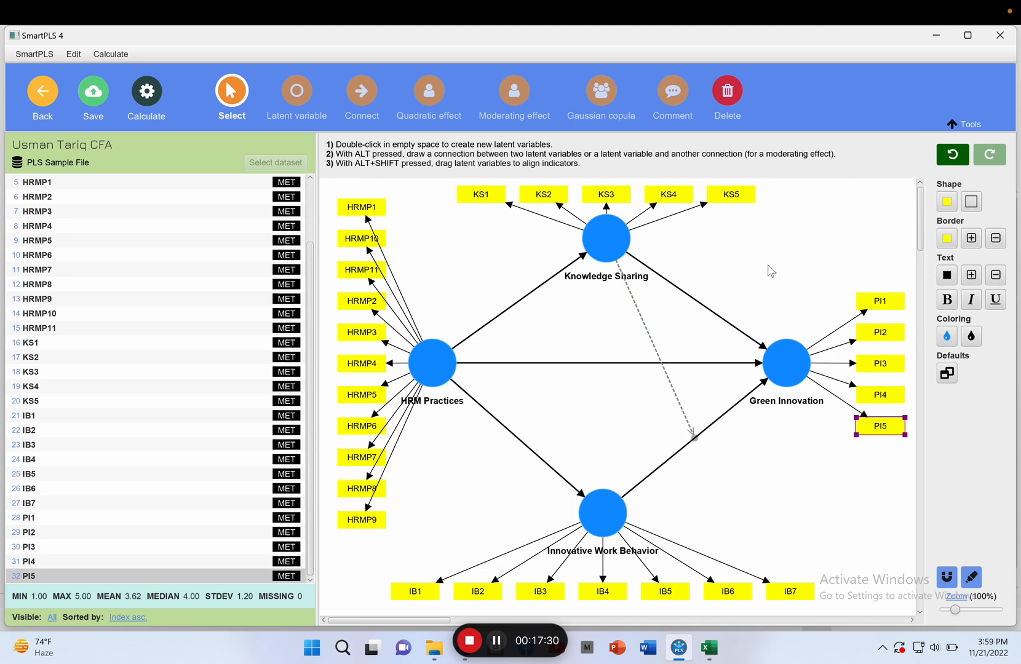
Run the Consistent PLS-SEM algorithm with the Factor weighting scheme, standardized results and default initial weights, opening the report
left_click(148, 101)
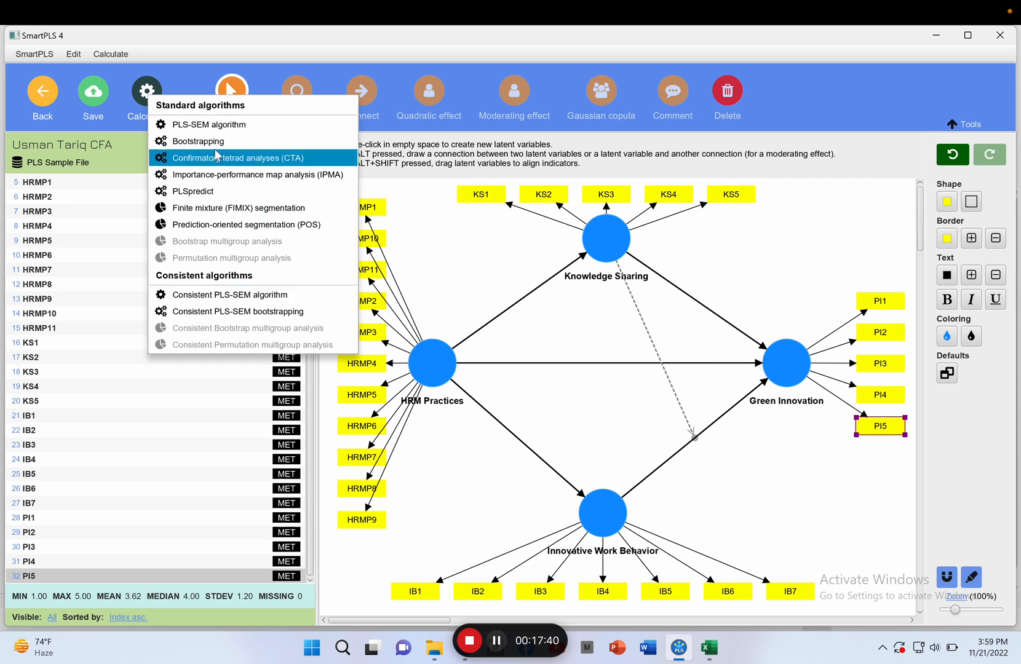
left_click(234, 299)
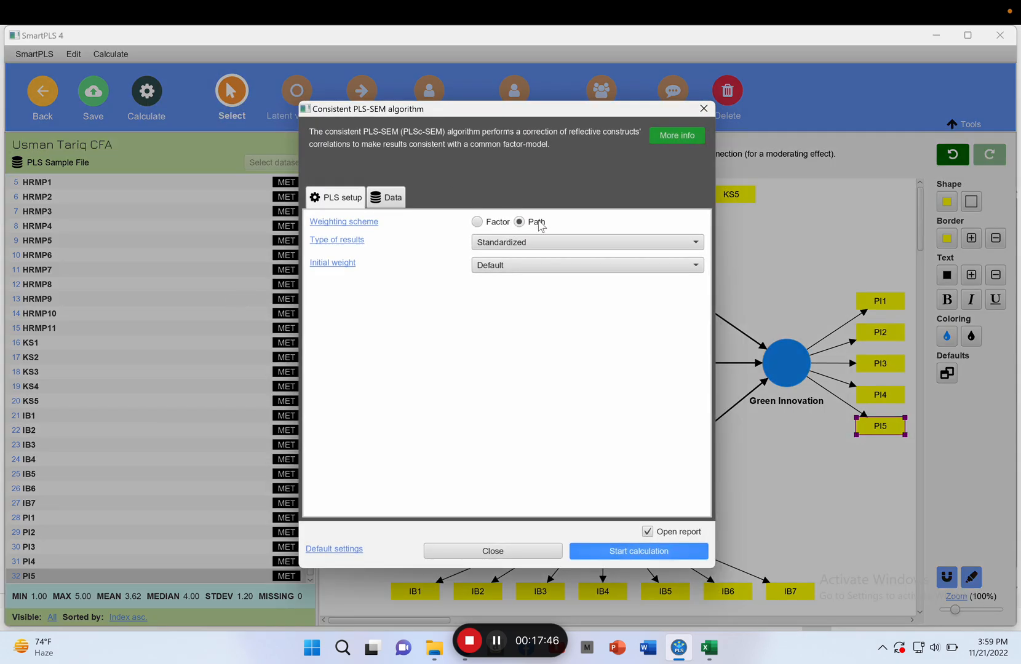
left_click(490, 230)
left_click(651, 537)
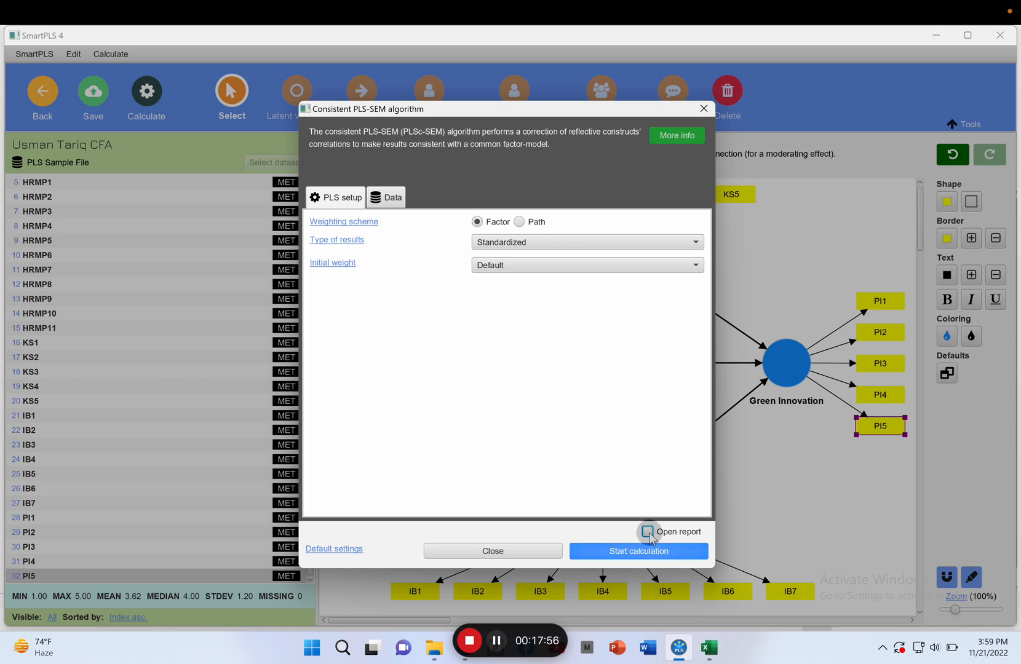
left_click(651, 537)
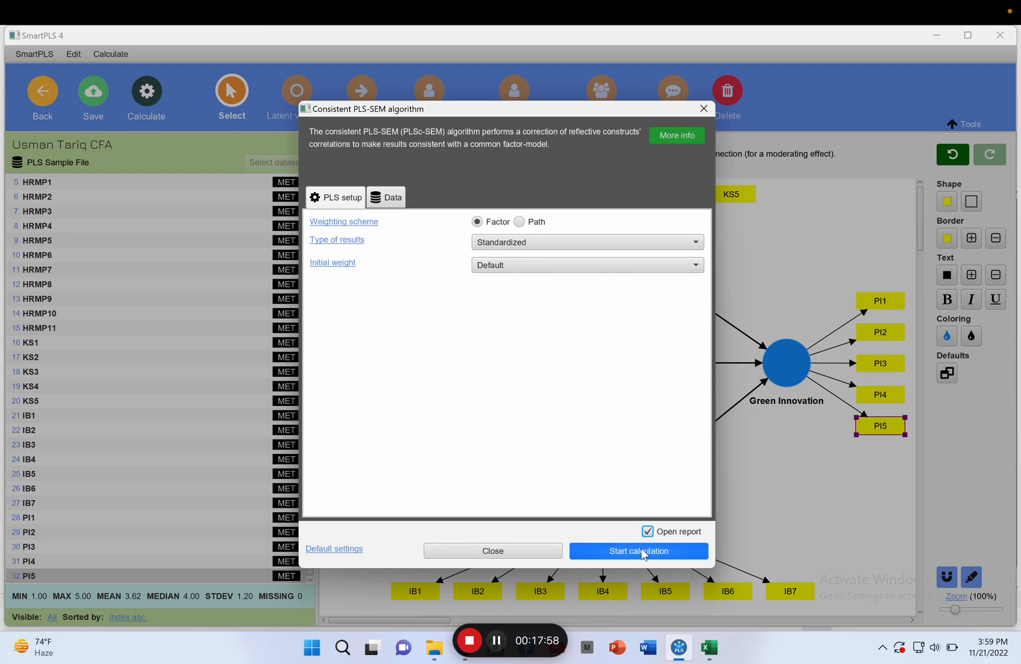
left_click(646, 551)
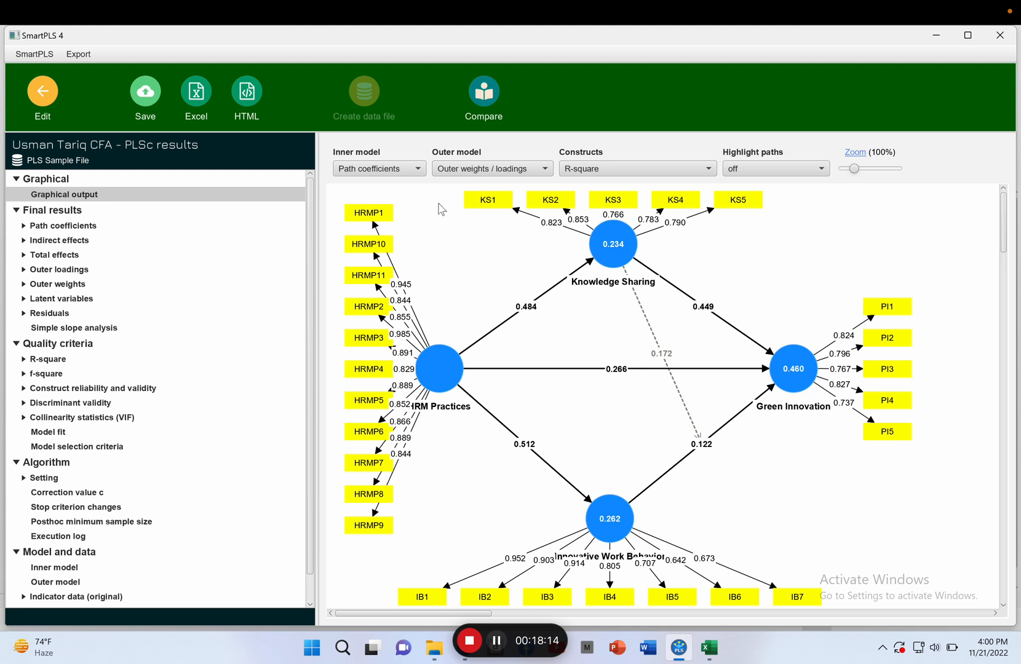
Set the inner model display to Blank in the graphical output, and nudge the HRM Practices construct and its caption slightly right
left_click(418, 169)
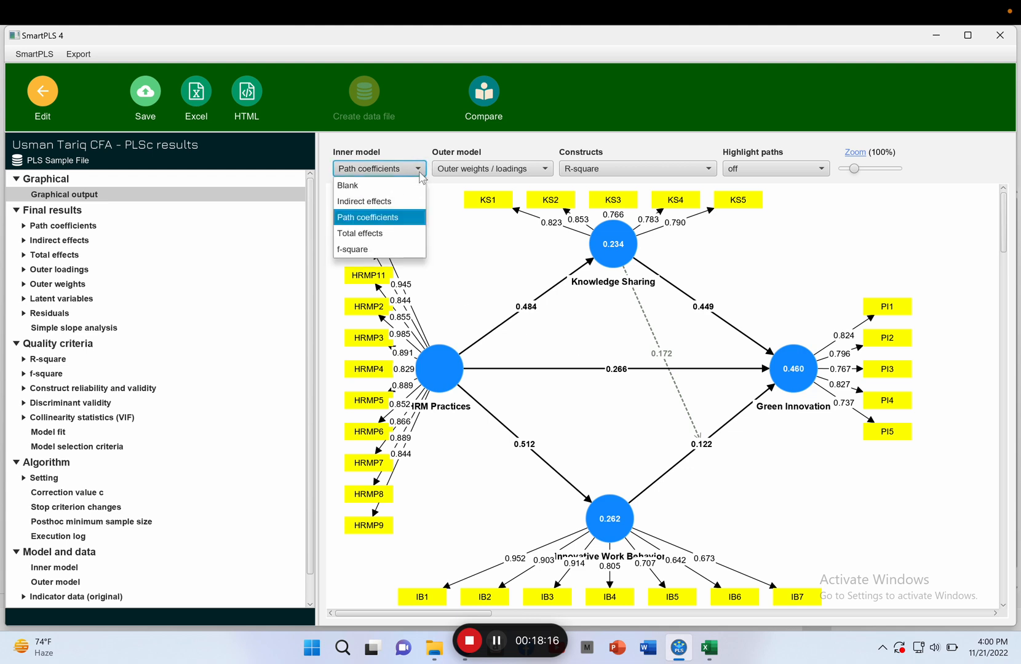
left_click(388, 187)
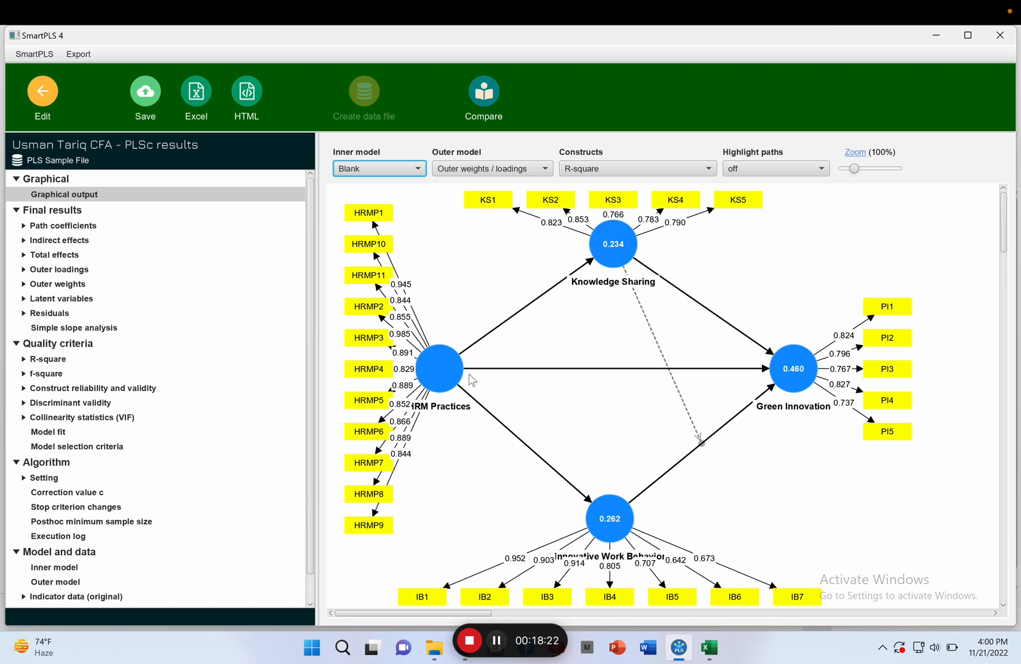
mouse_move(453, 375)
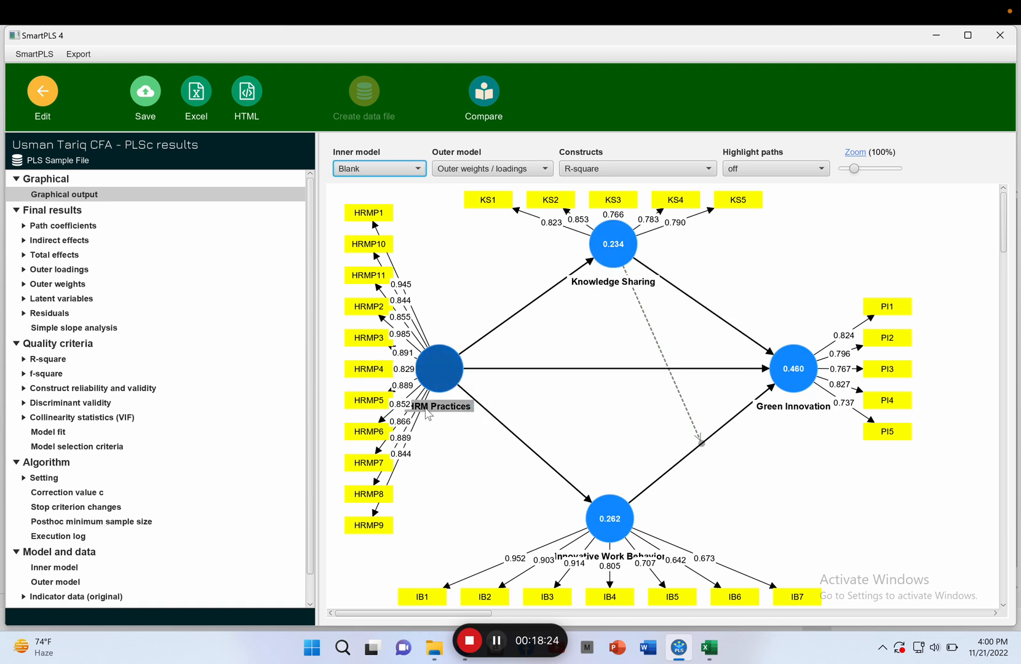
mouse_move(453, 382)
left_mouse_down()
mouse_move(466, 382)
mouse_move(450, 380)
left_mouse_up()
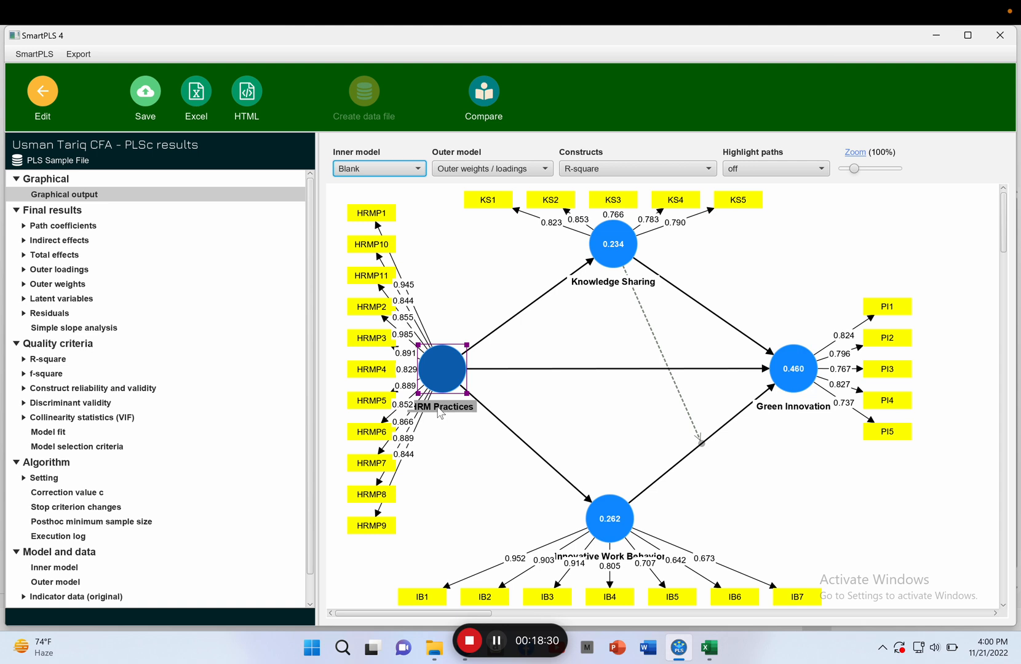
left_click_drag(448, 416, 456, 419)
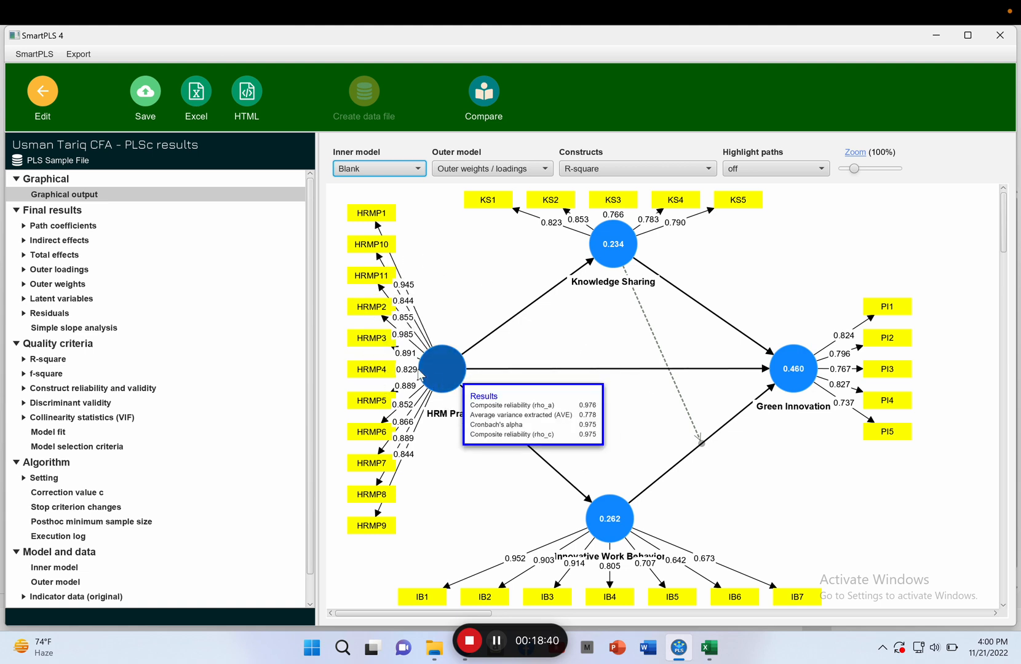
Shift the HRMP3 and HRMP4 indicators slightly left and set the outer model display to Outer loadings
left_click(371, 375)
left_click_drag(369, 370, 368, 347)
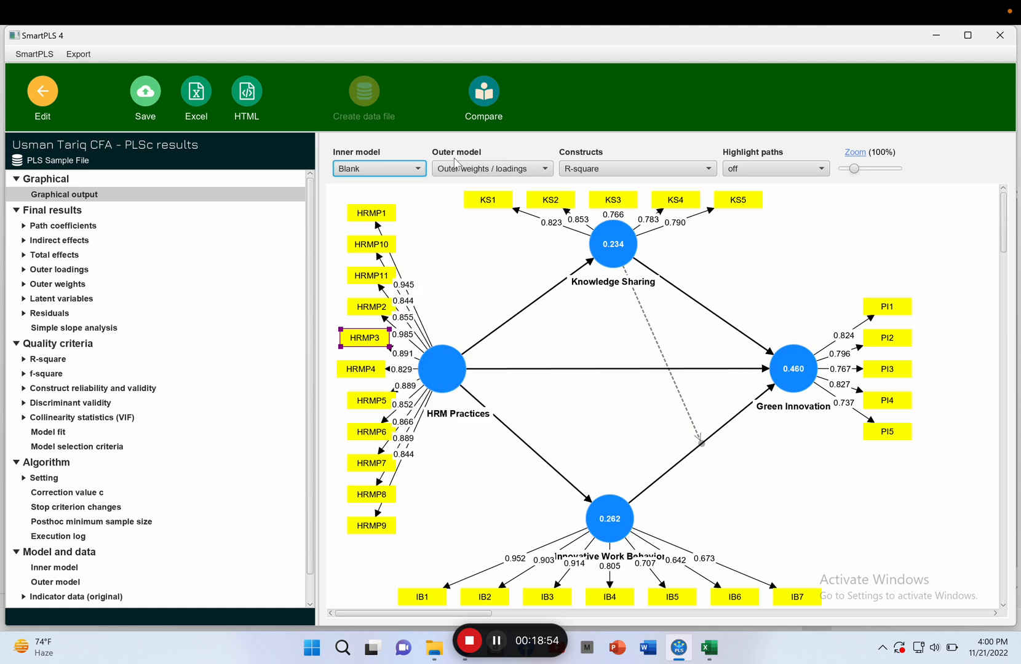
left_click(542, 169)
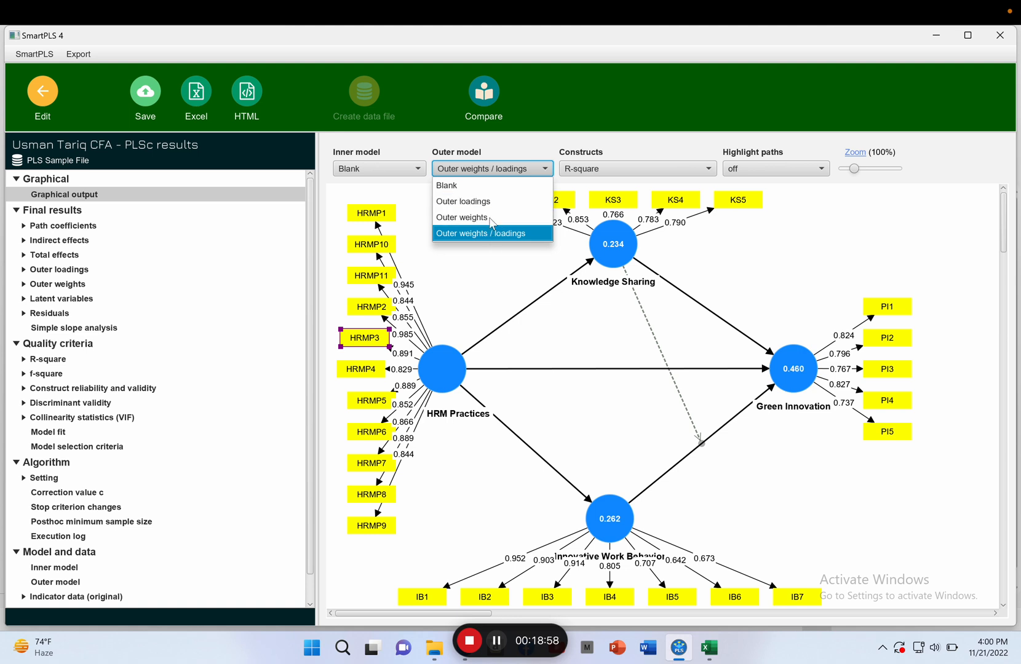
left_click(491, 202)
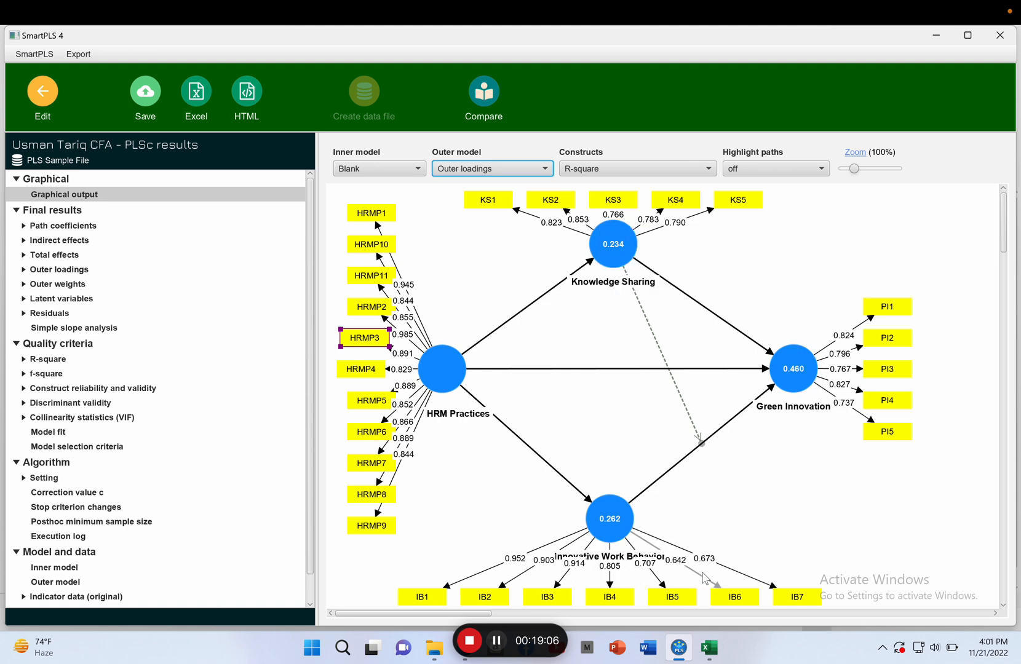
Move the Innovative Work Behavior caption slightly up, closer to its construct, and check the result summaries of Green Innovation and Knowledge Sharing
left_click_drag(609, 554, 611, 555)
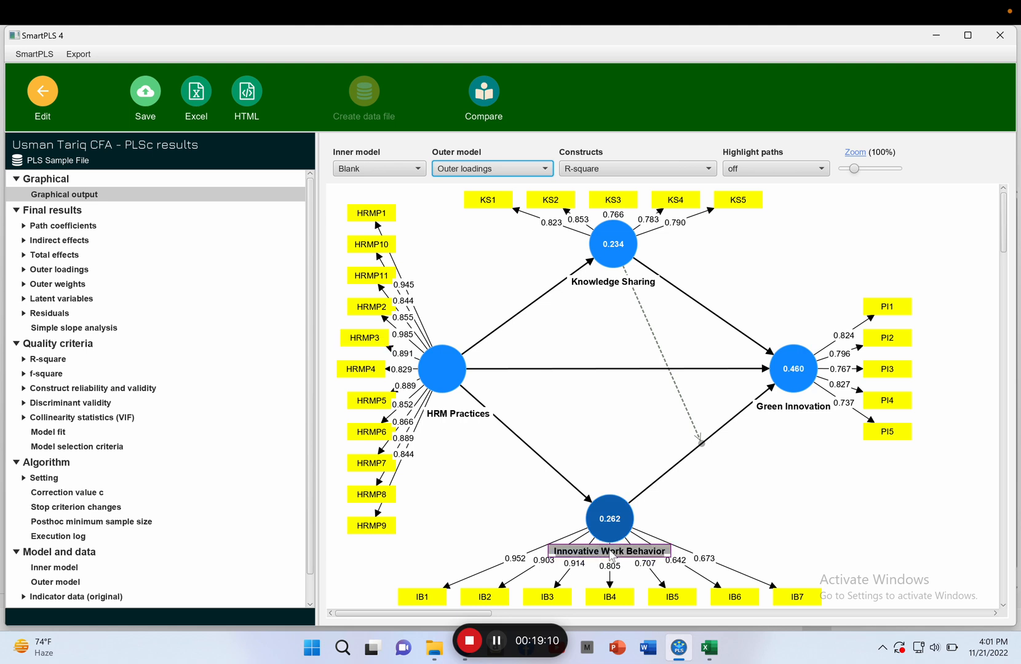
left_click(713, 499)
left_click(790, 406)
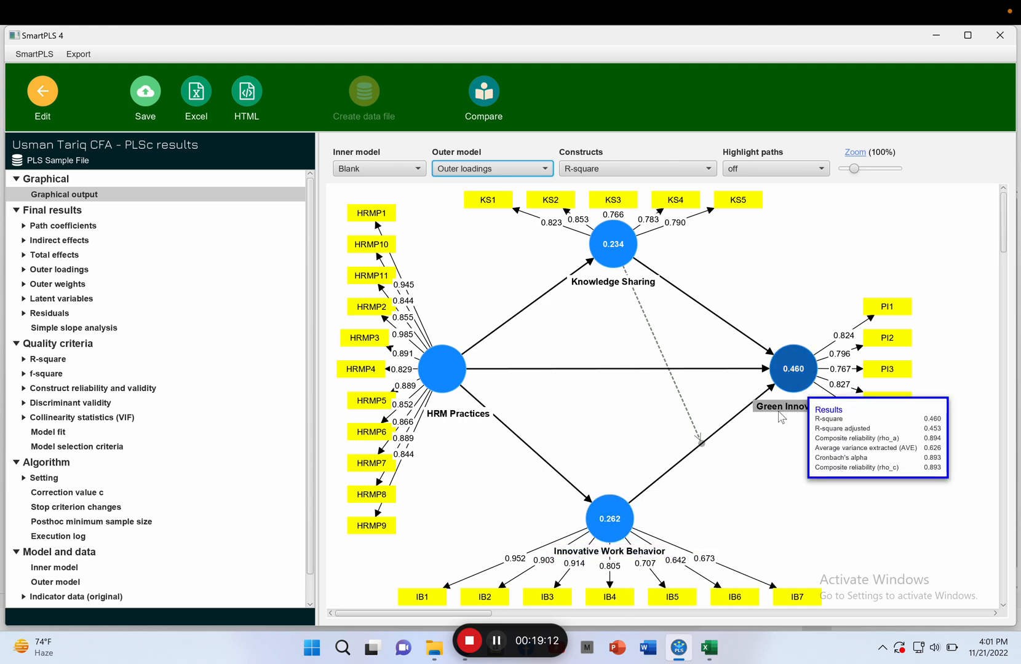
left_click(573, 290)
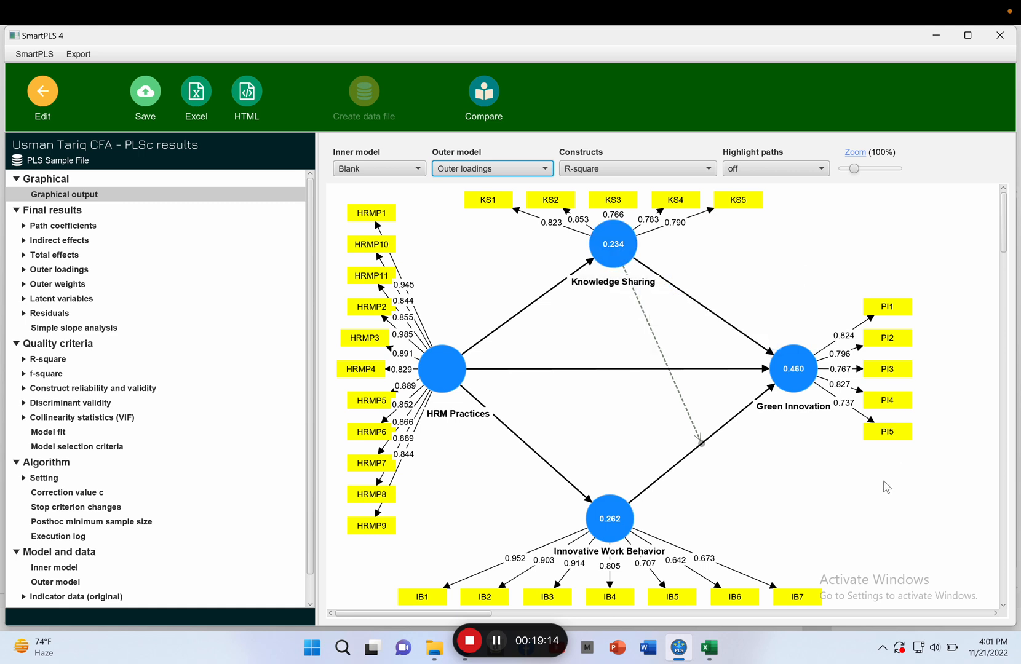
mouse_move(615, 243)
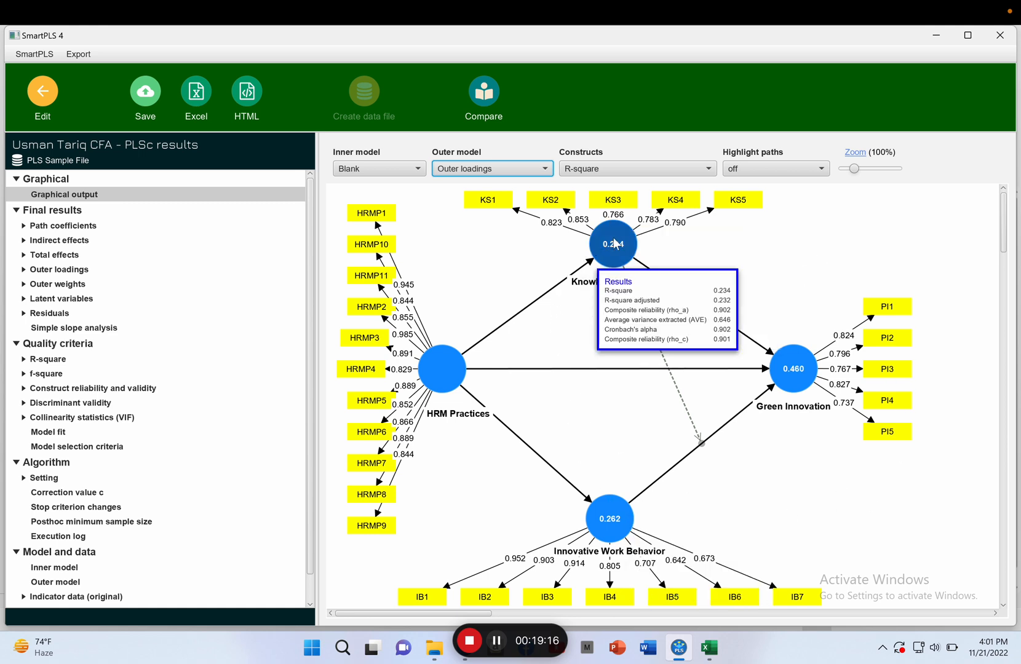
Export the model graph to the clipboard with comments hidden, paste it into Sheet2 of the Excel workbook, and add a new worksheet
right_click(779, 244)
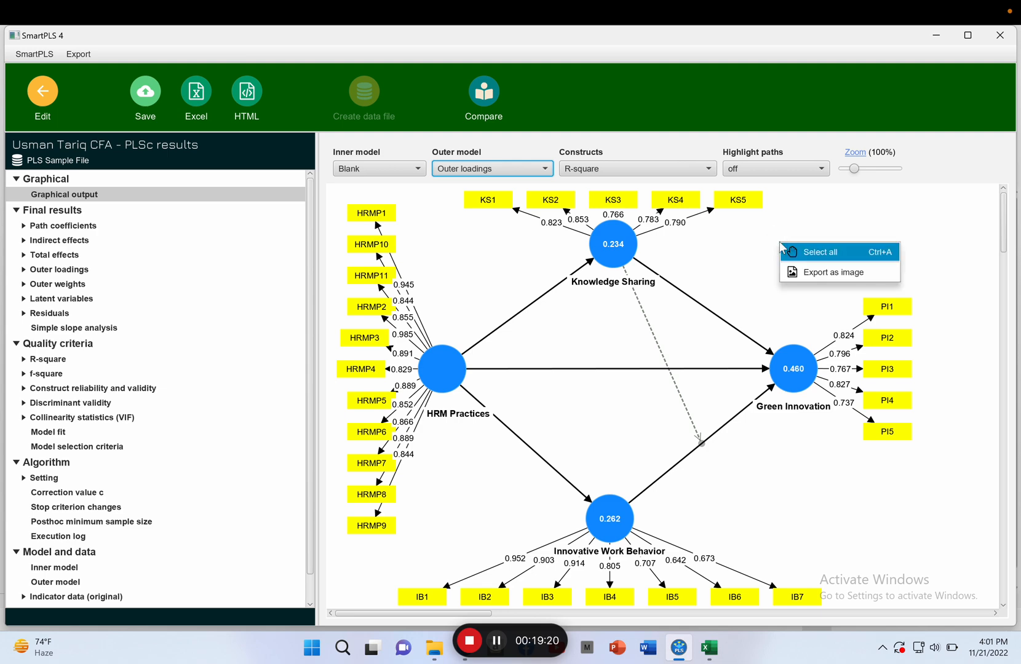
left_click(808, 274)
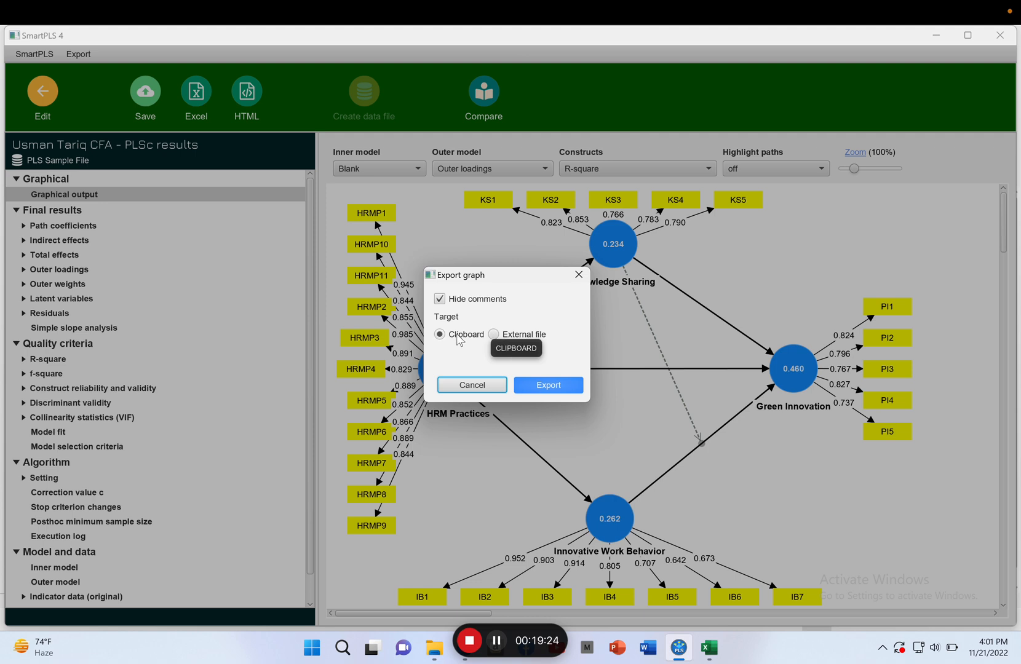
left_click(537, 386)
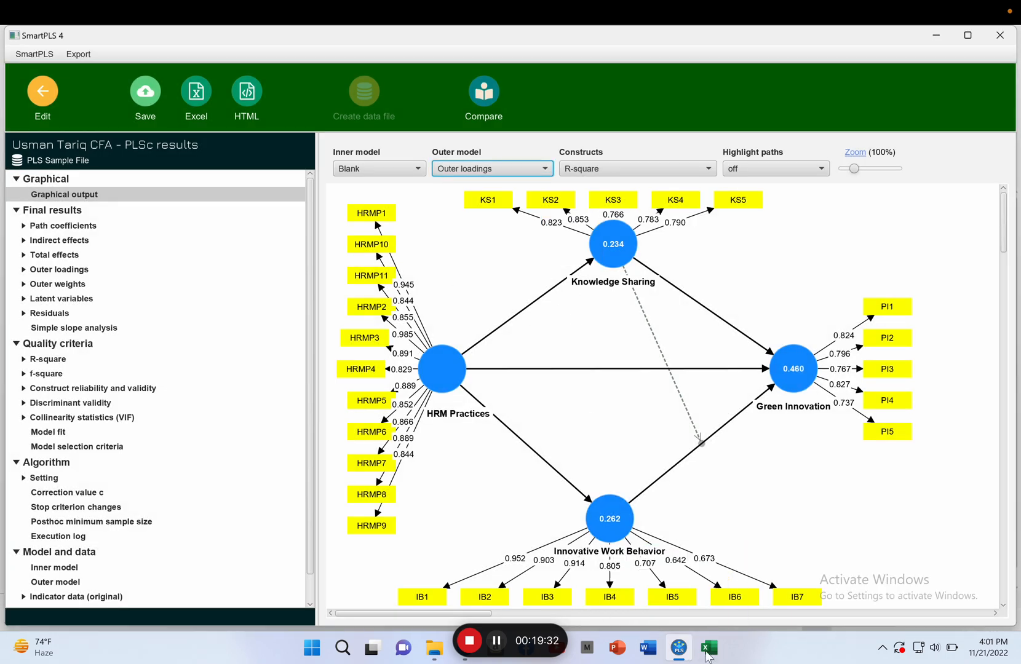
left_click(709, 648)
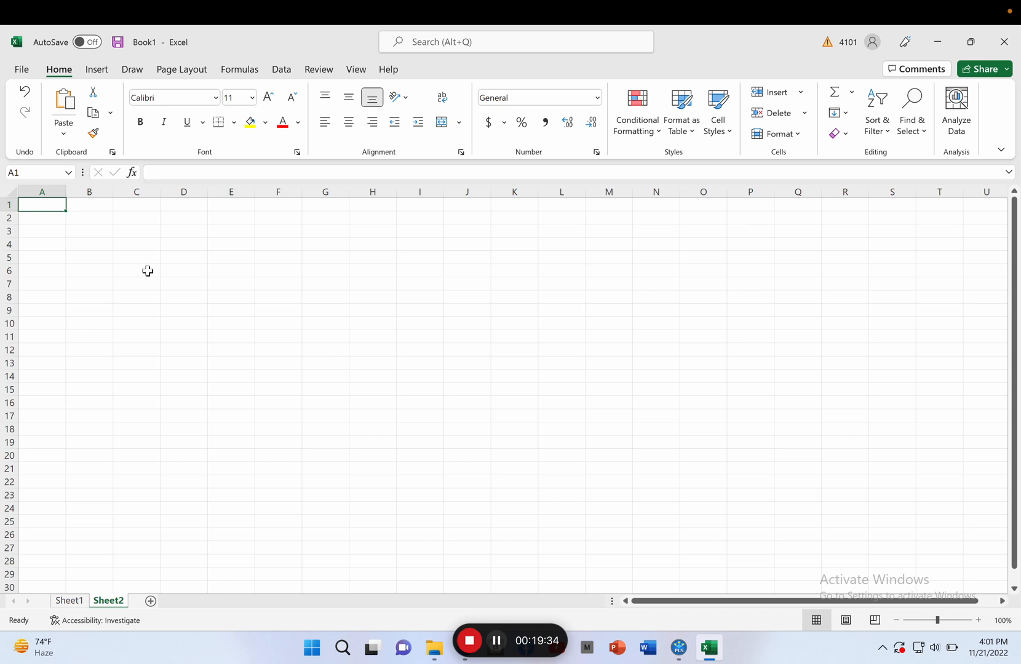
key("ctrl+v")
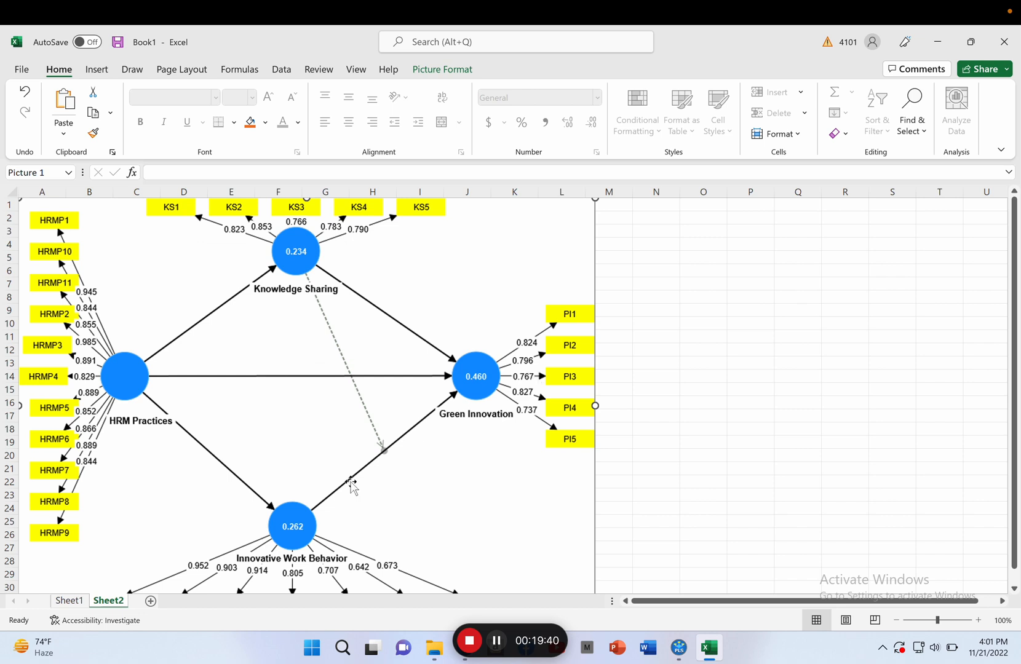
left_click(151, 601)
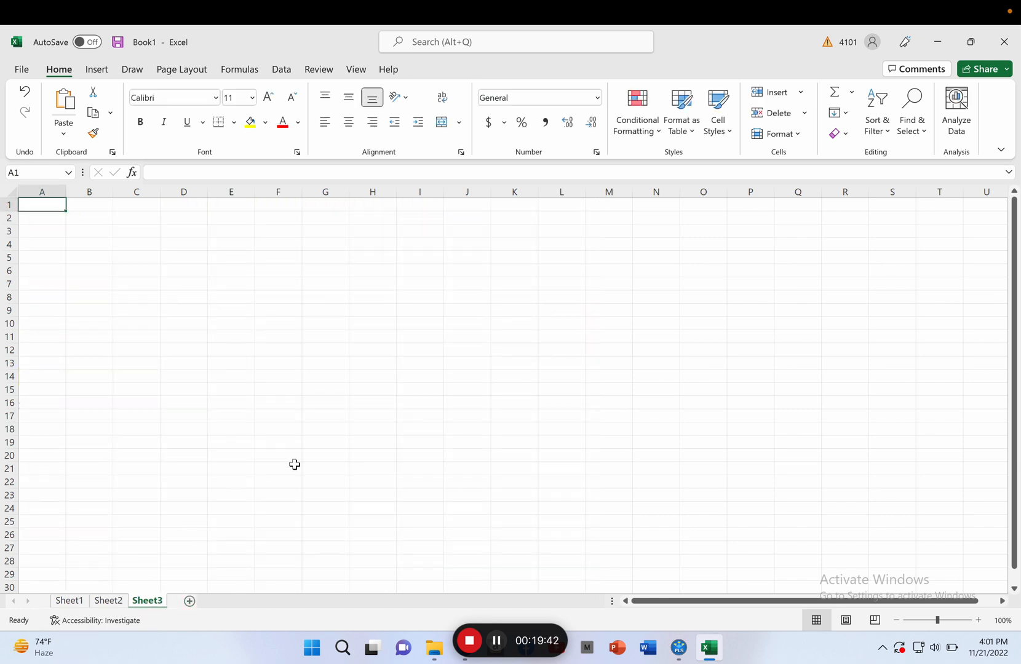
Switch back to SmartPLS and examine the model fit table of the PLSc report
left_click(677, 652)
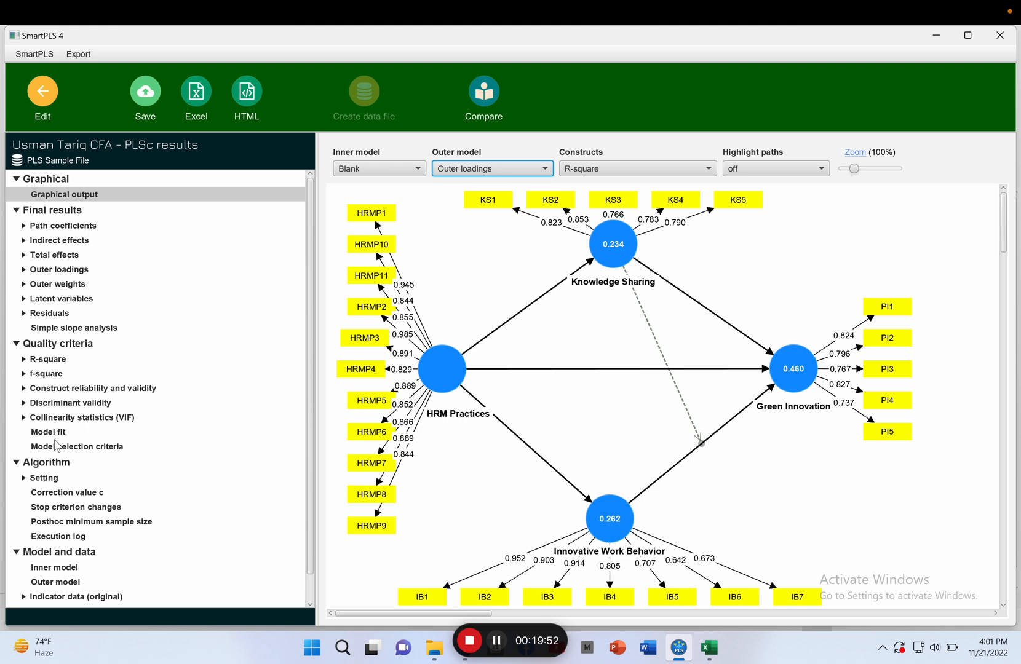
left_click(49, 432)
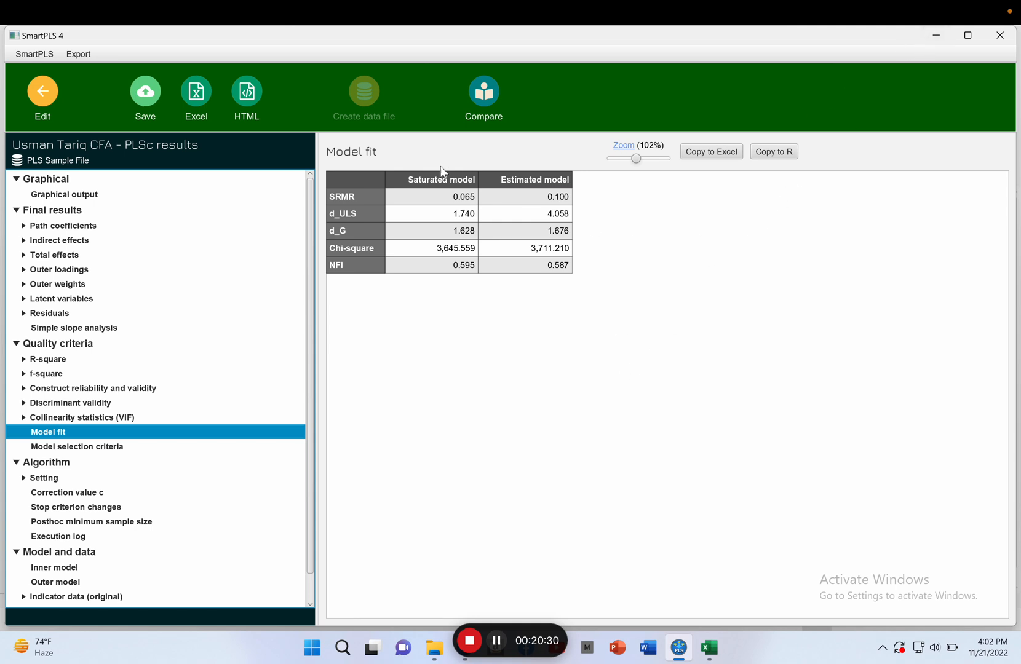
left_click(42, 111)
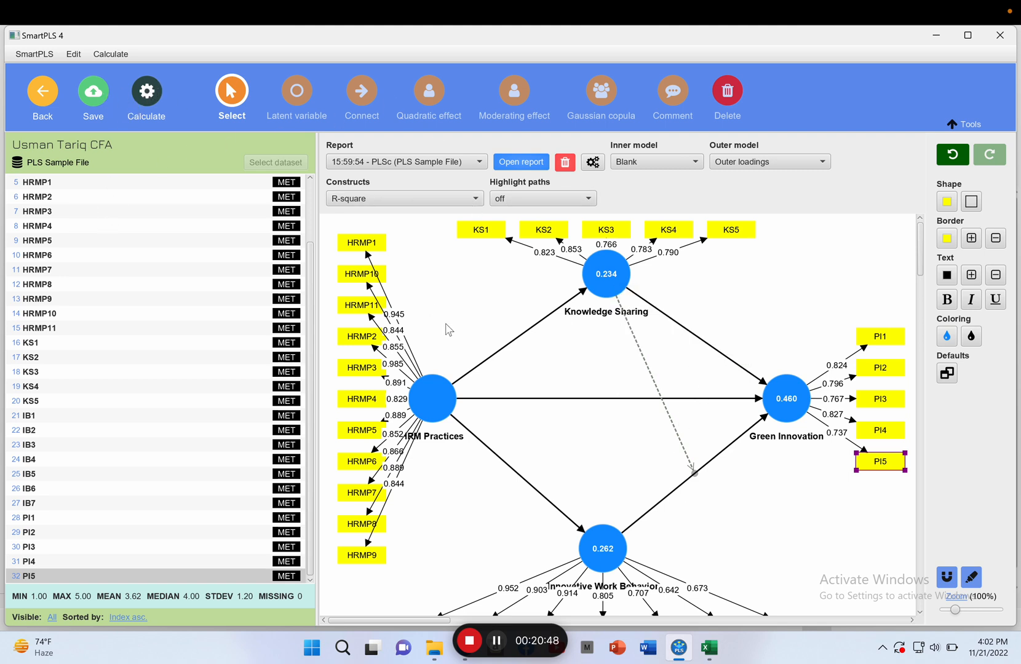
left_click(521, 161)
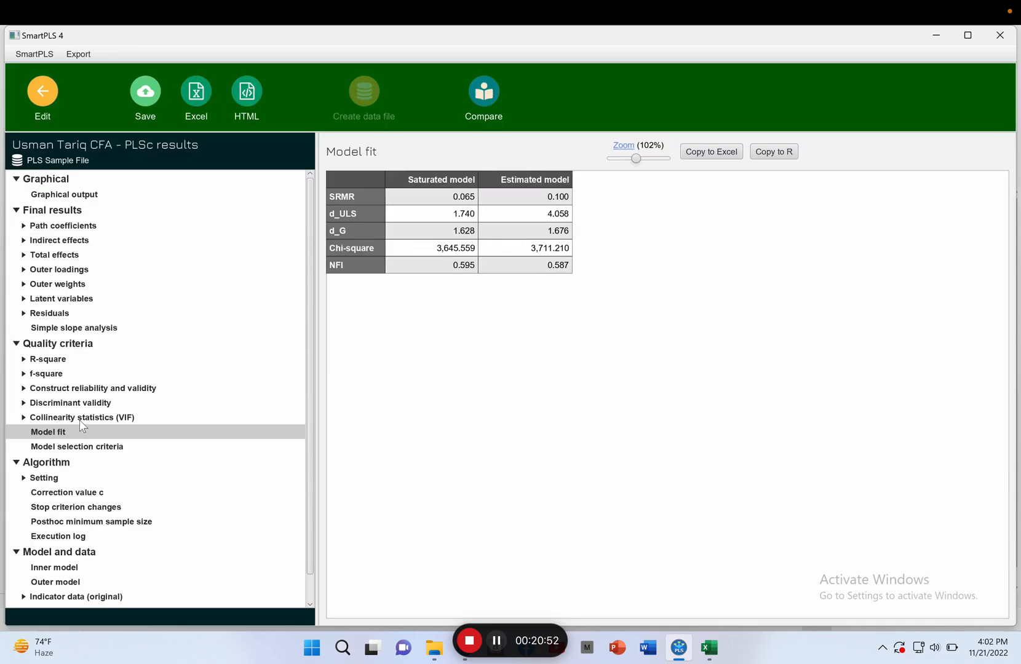
left_click(467, 267)
left_click(497, 642)
Return to the model and delete the moderating effect of Knowledge Sharing on the path from Innovative Work Behavior to Green Innovation
left_click(42, 101)
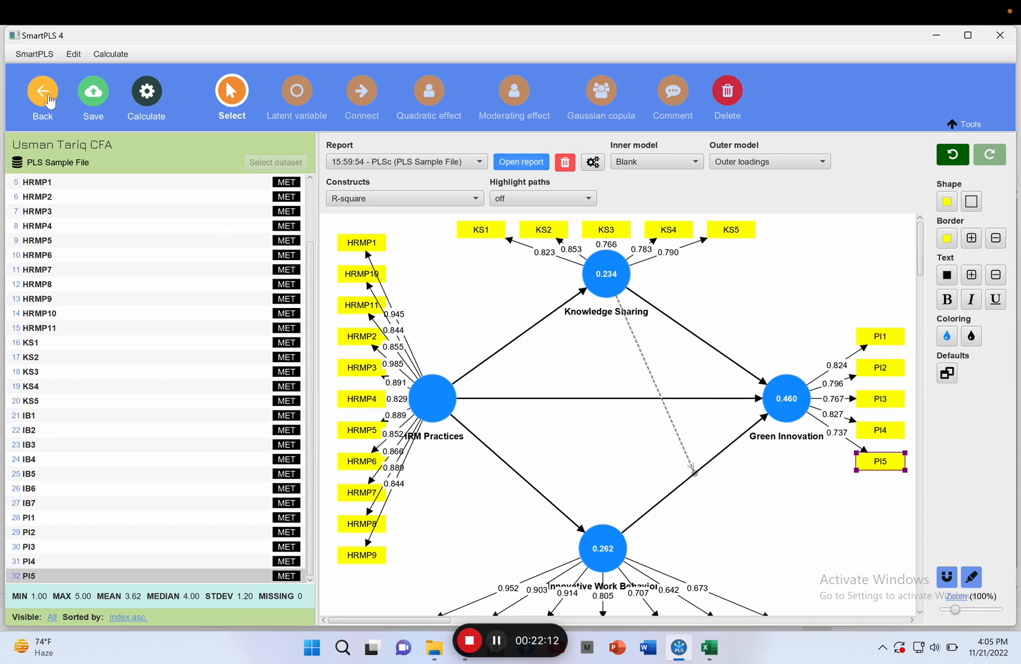
left_click(49, 100)
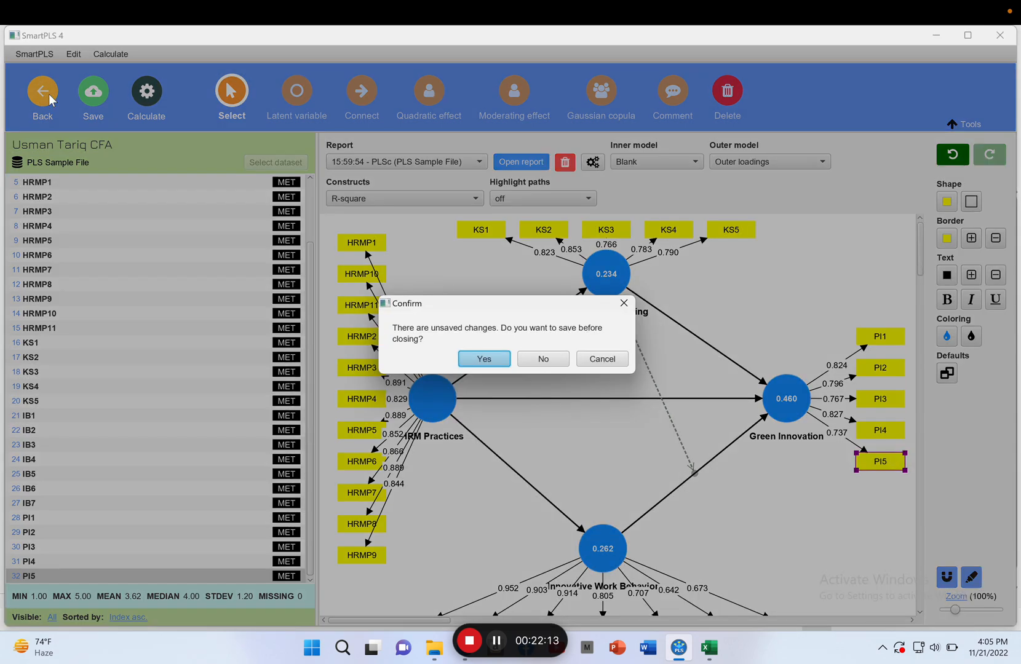
left_click(607, 360)
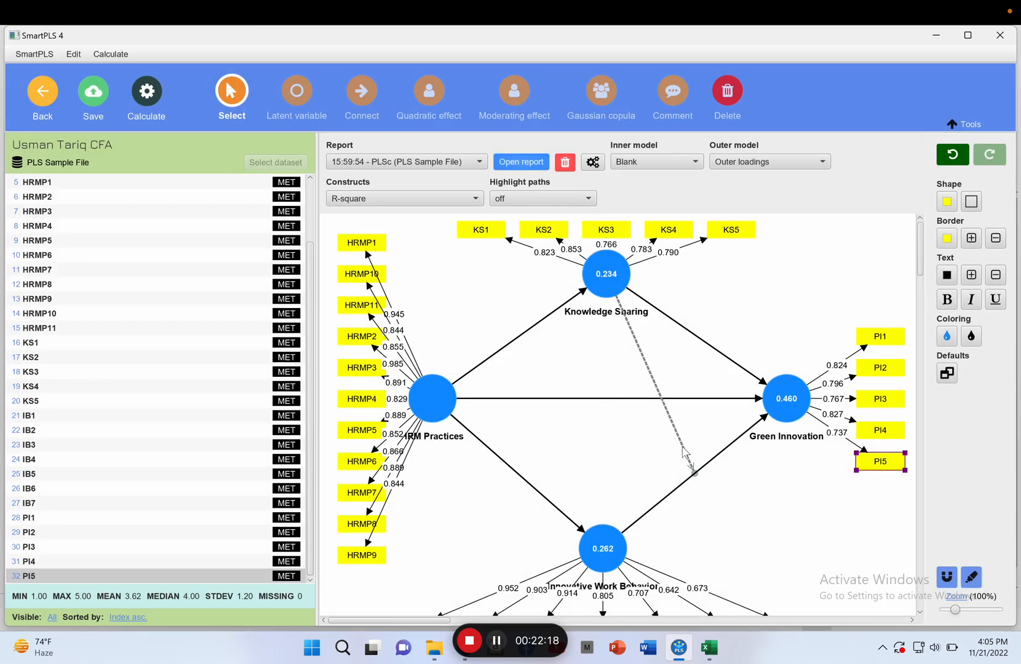
right_click(683, 450)
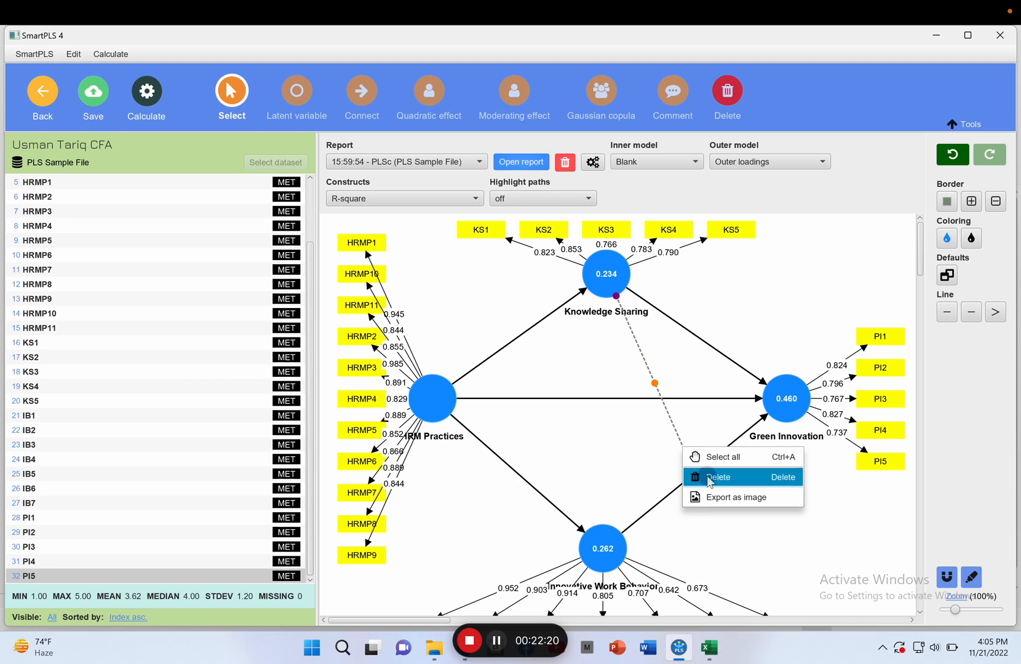
left_click(710, 479)
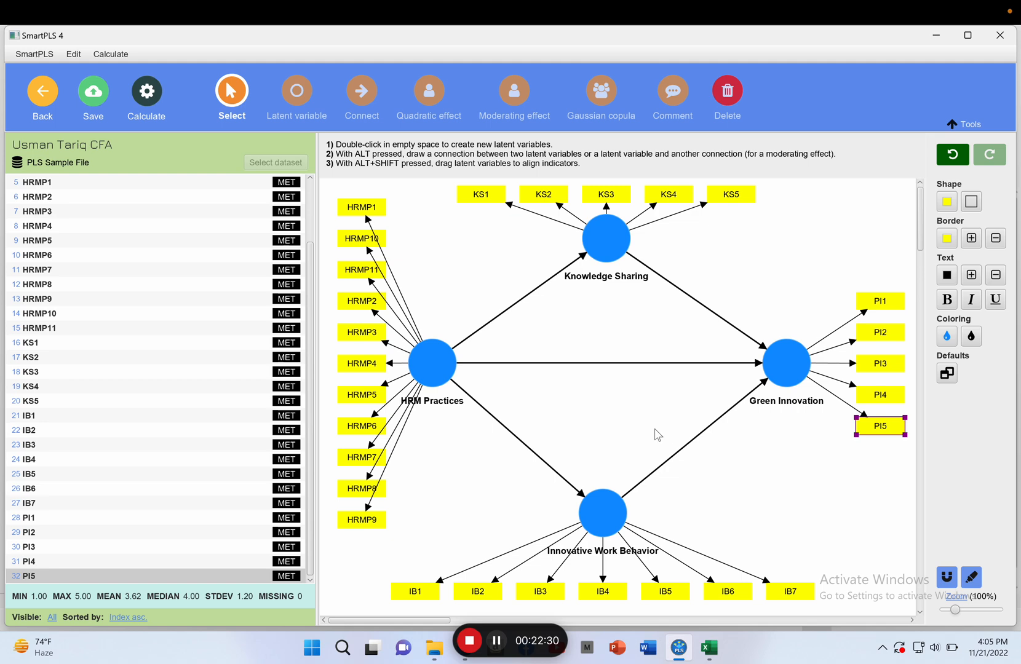
Run the Consistent PLS-SEM algorithm on the model without moderation, with Factor weighting and standardized results, and show its model fit table
left_click(163, 94)
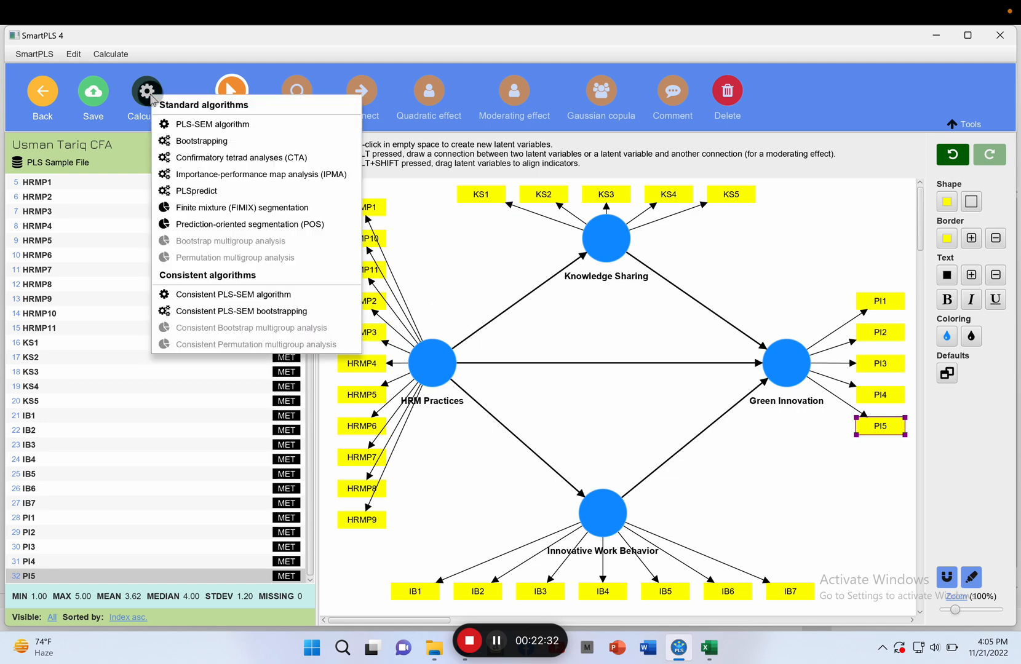
left_click(261, 301)
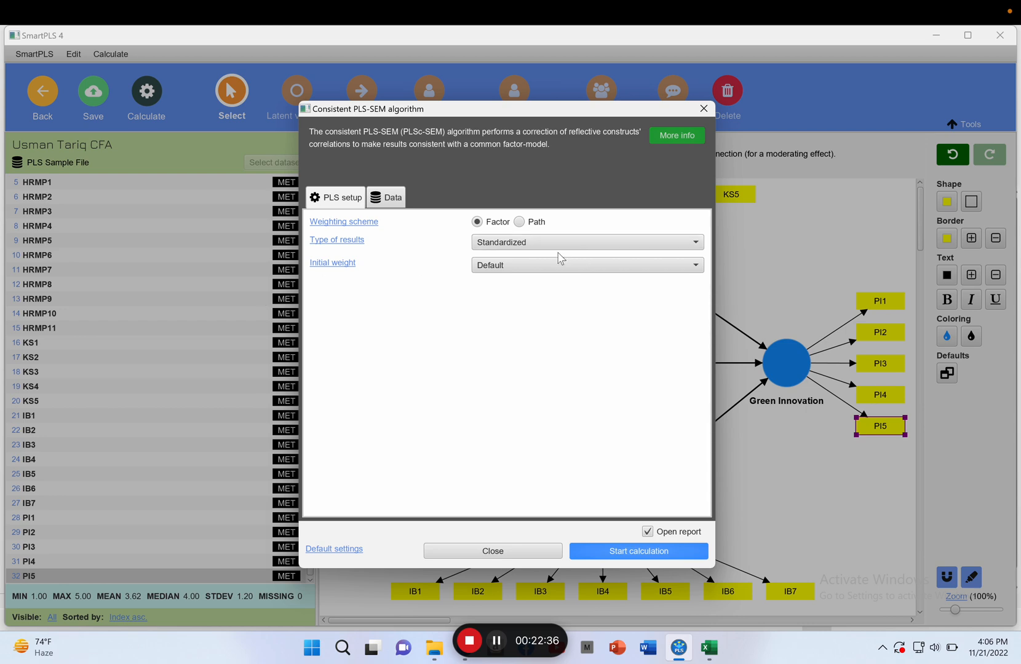
left_click(617, 554)
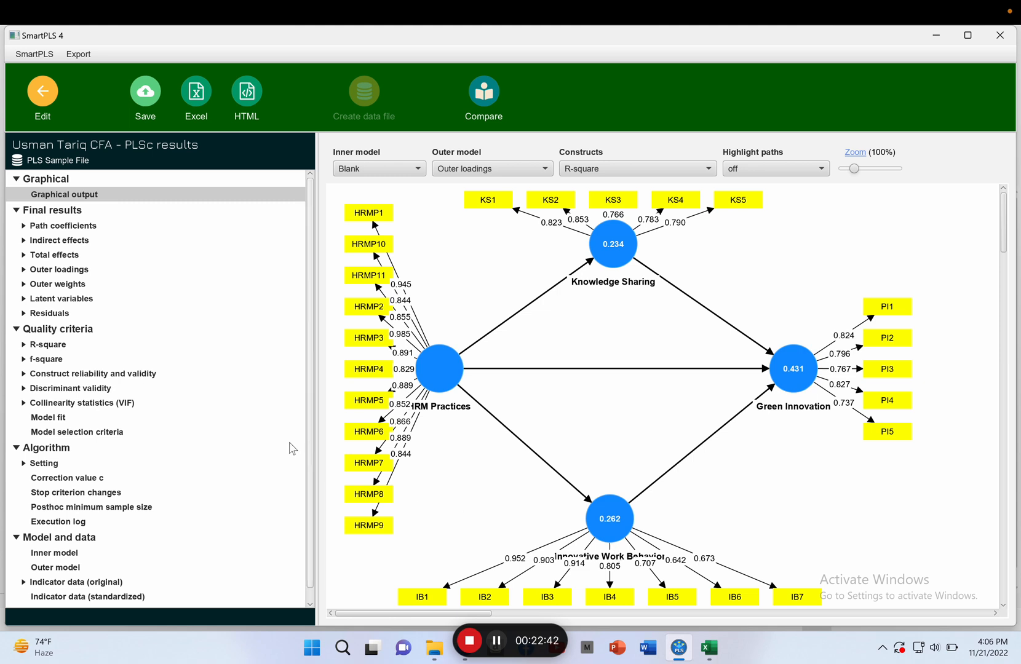
left_click(60, 421)
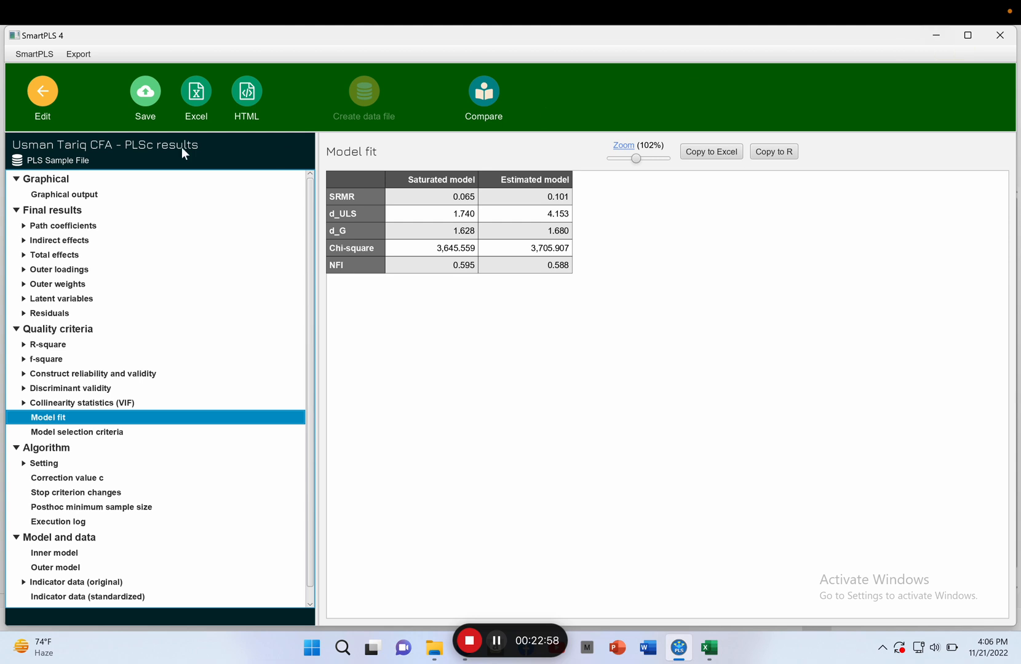
Run the standard PLS-SEM algorithm with Factor weighting, standardized results and default initial weights, and show its model fit table
left_click(42, 98)
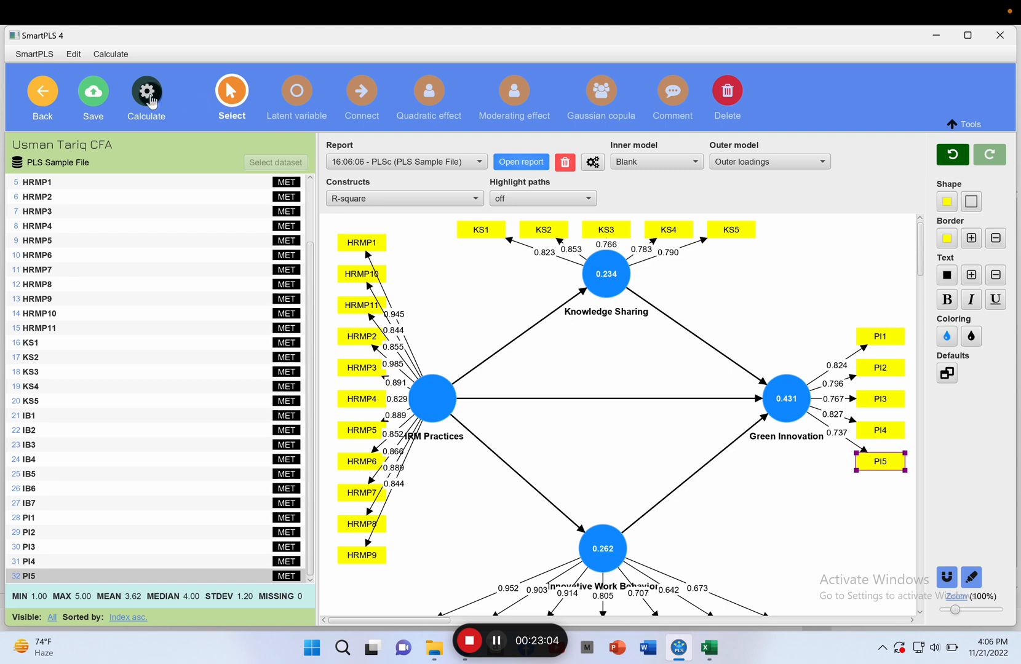
left_click(153, 99)
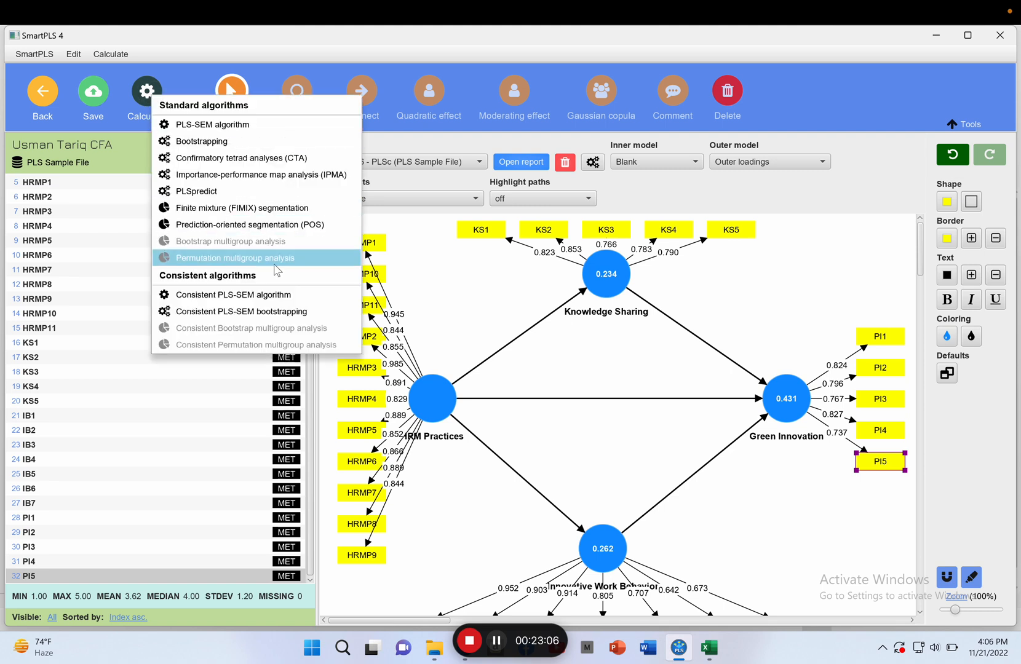
left_click(221, 127)
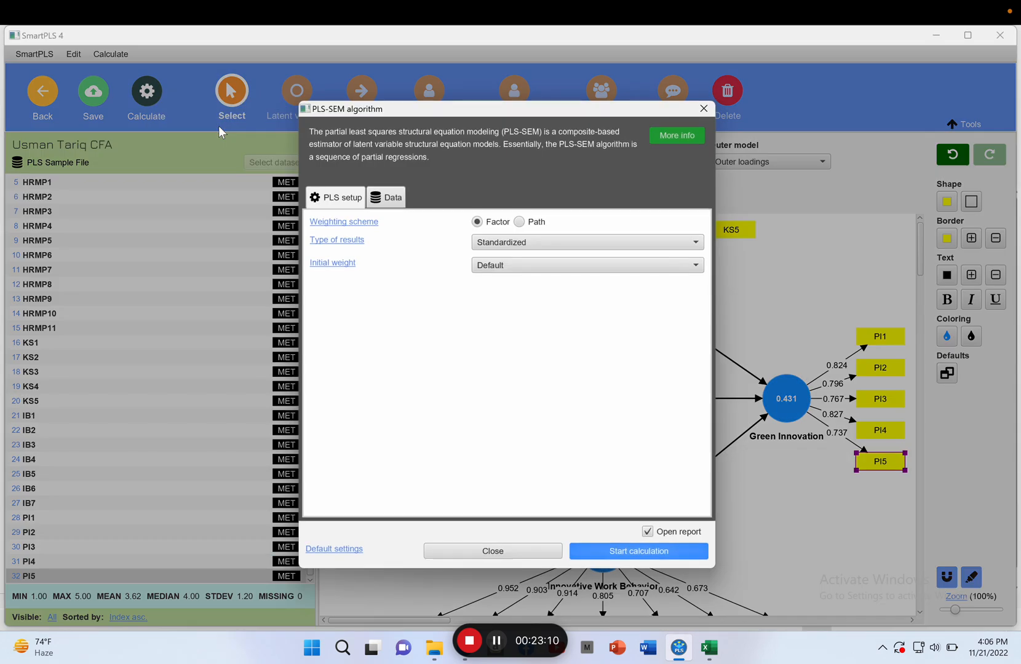
left_click(624, 552)
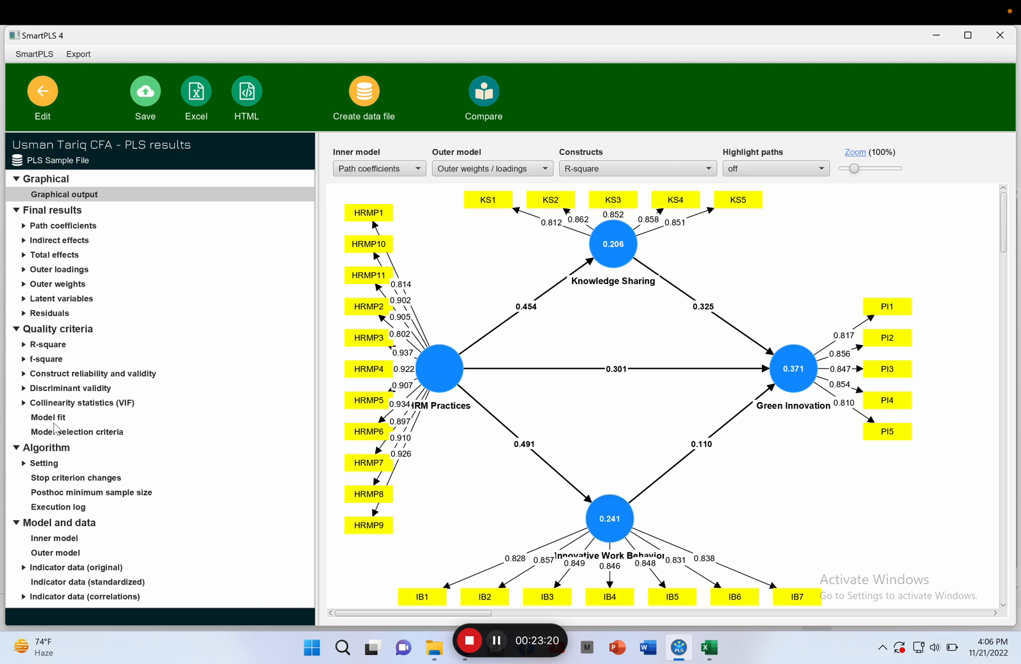
left_click(56, 420)
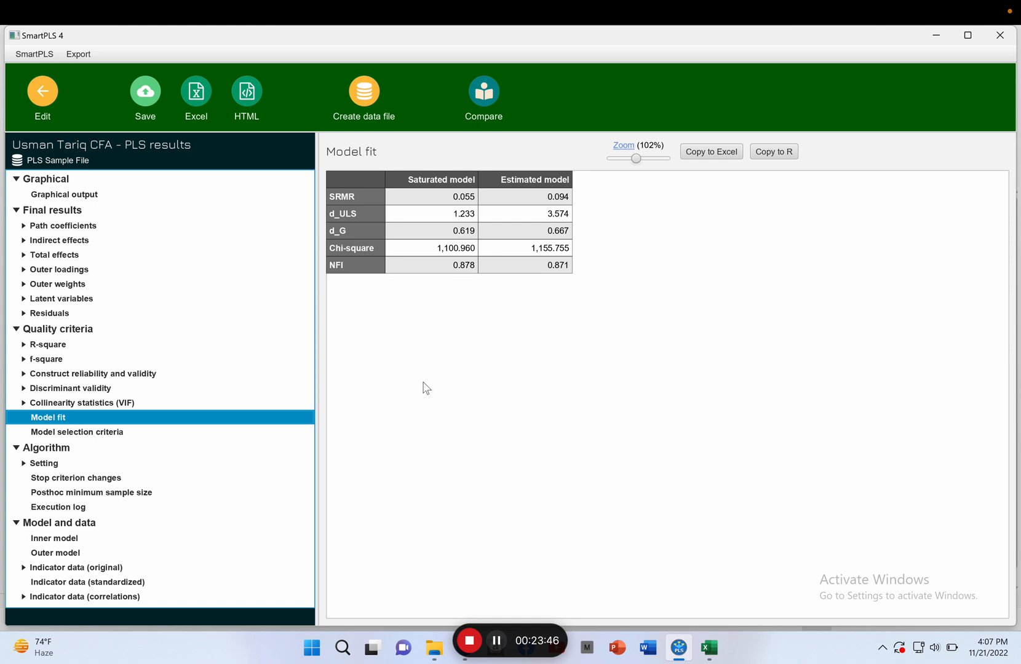
Show the graphical output of the PLS-SEM report and set the outer model display to Outer loadings
left_click(51, 195)
mouse_move(447, 369)
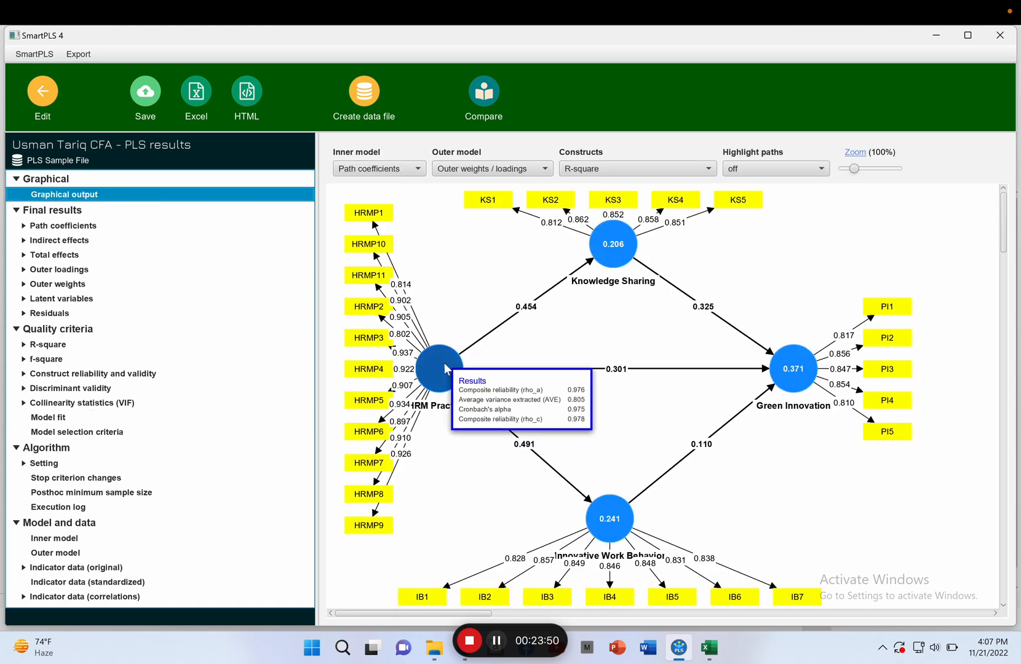
mouse_move(633, 515)
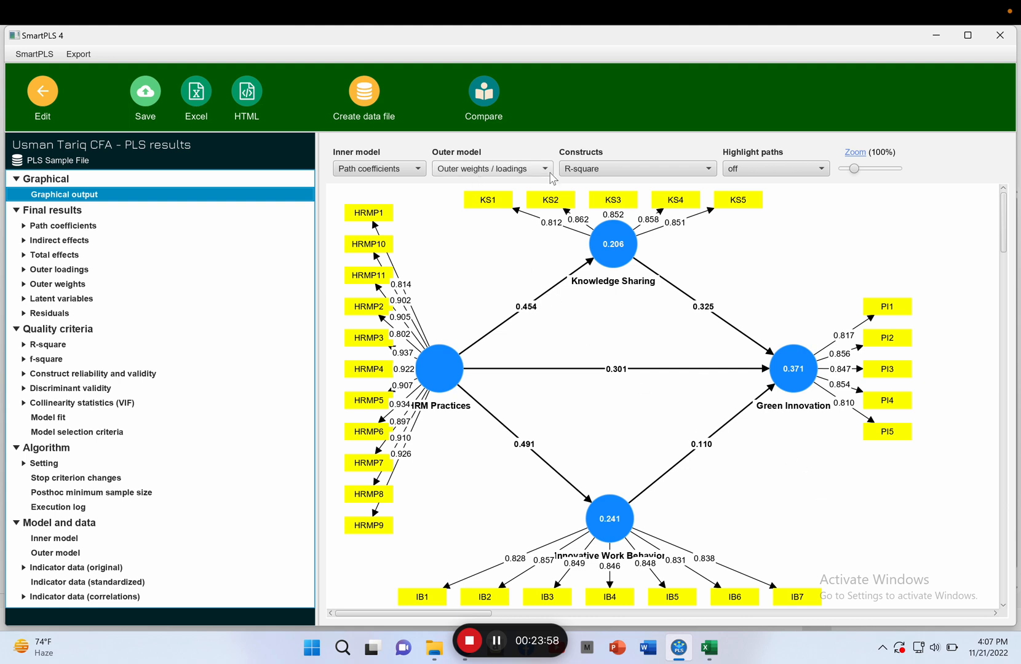
left_click(536, 173)
left_click(467, 202)
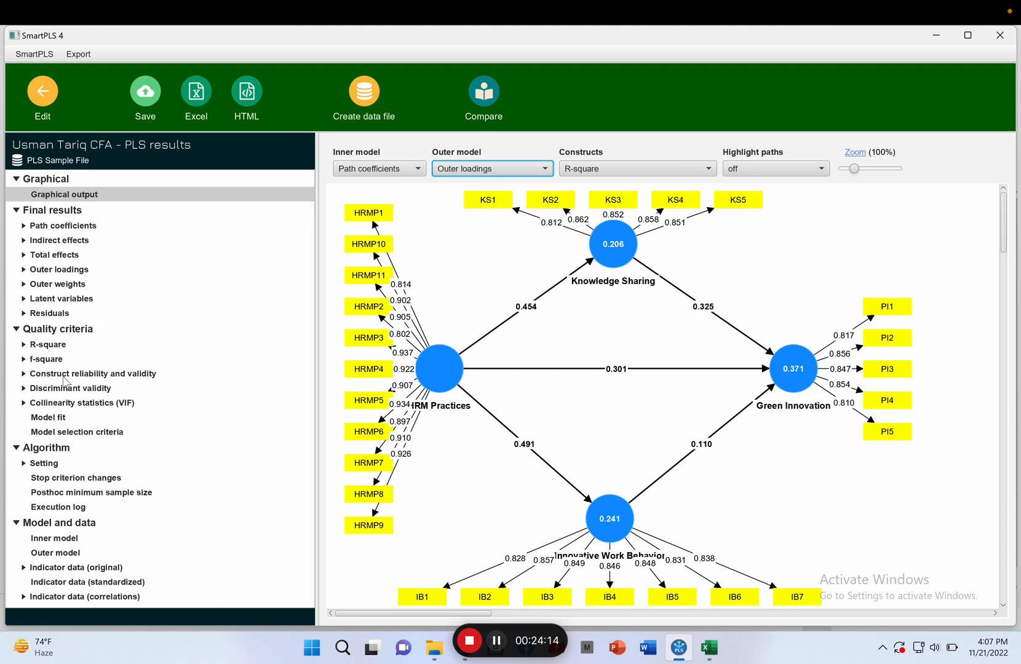
Review the model fit table of the PLS-SEM report once more
left_click(59, 419)
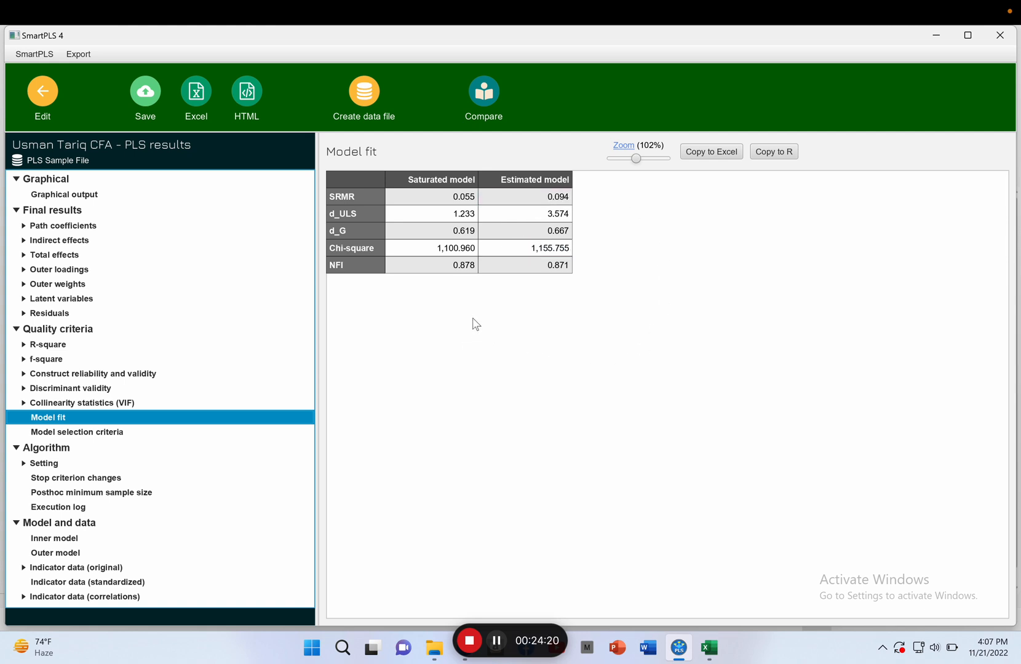
left_click(498, 642)
left_click(500, 644)
Return to the model, look over the available calculation algorithms, and inspect the result summary of the Knowledge Sharing construct
left_click(43, 94)
left_click(147, 94)
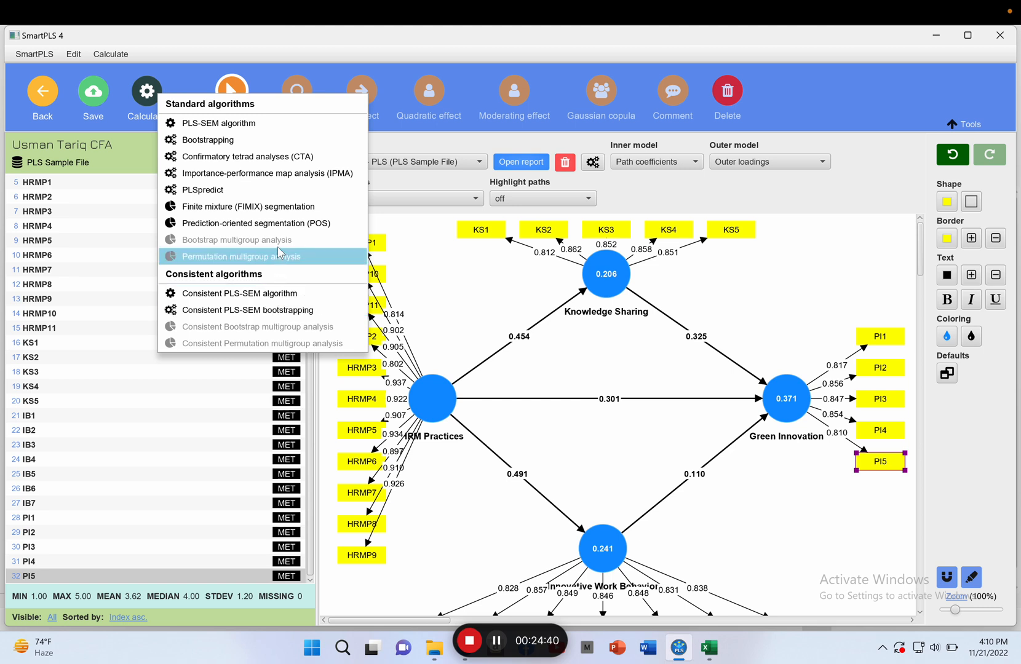
left_click(405, 233)
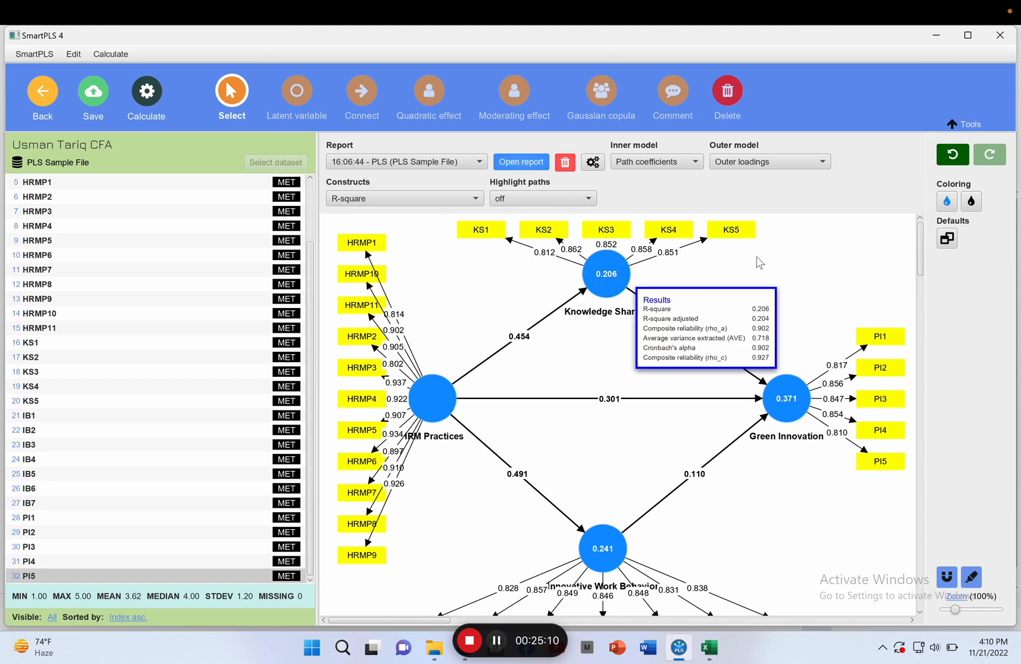
mouse_move(609, 271)
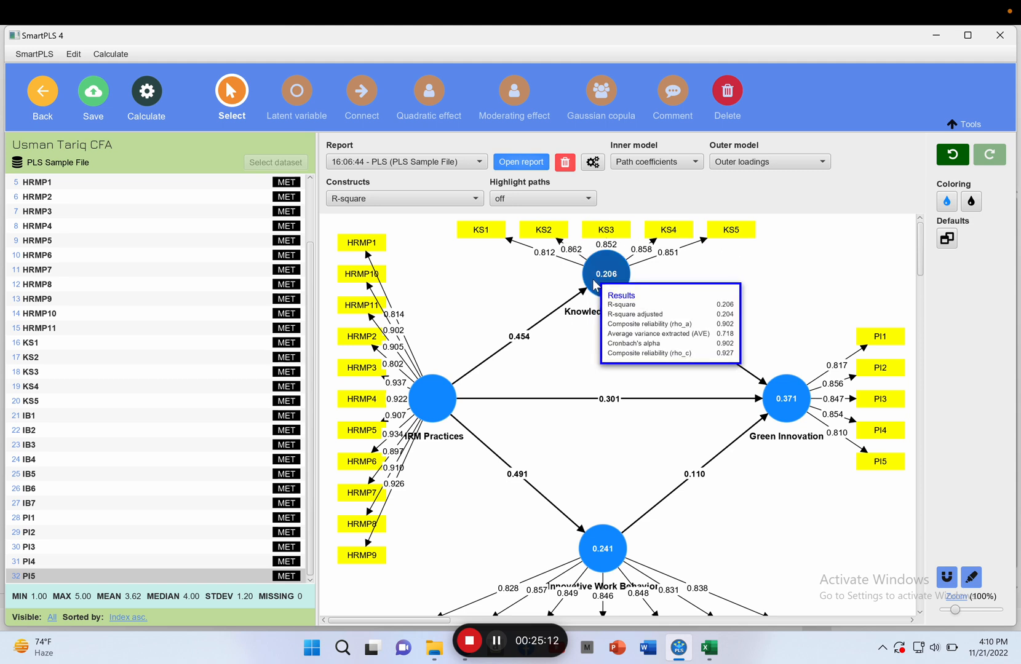
Examine the result summaries of the constructs in the model and the available standard and consistent calculation algorithms
mouse_move(626, 249)
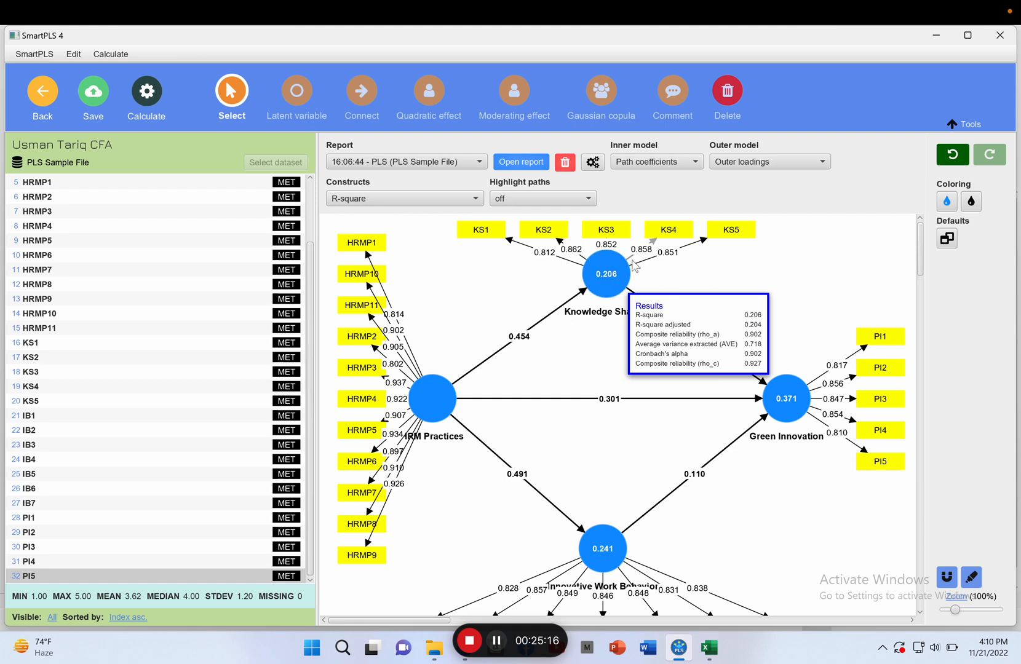
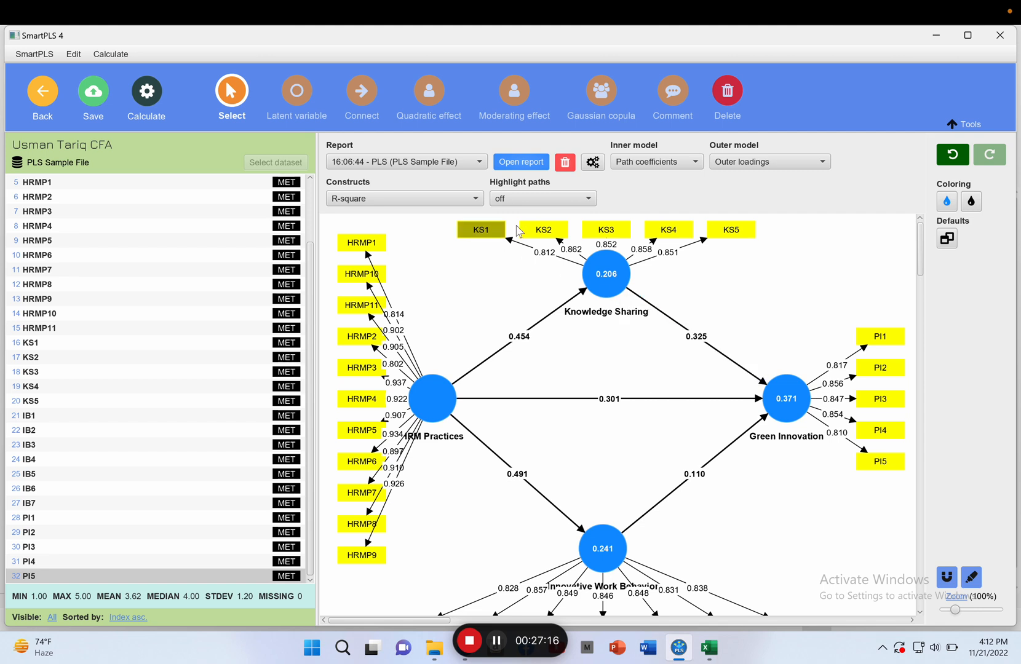
mouse_move(602, 269)
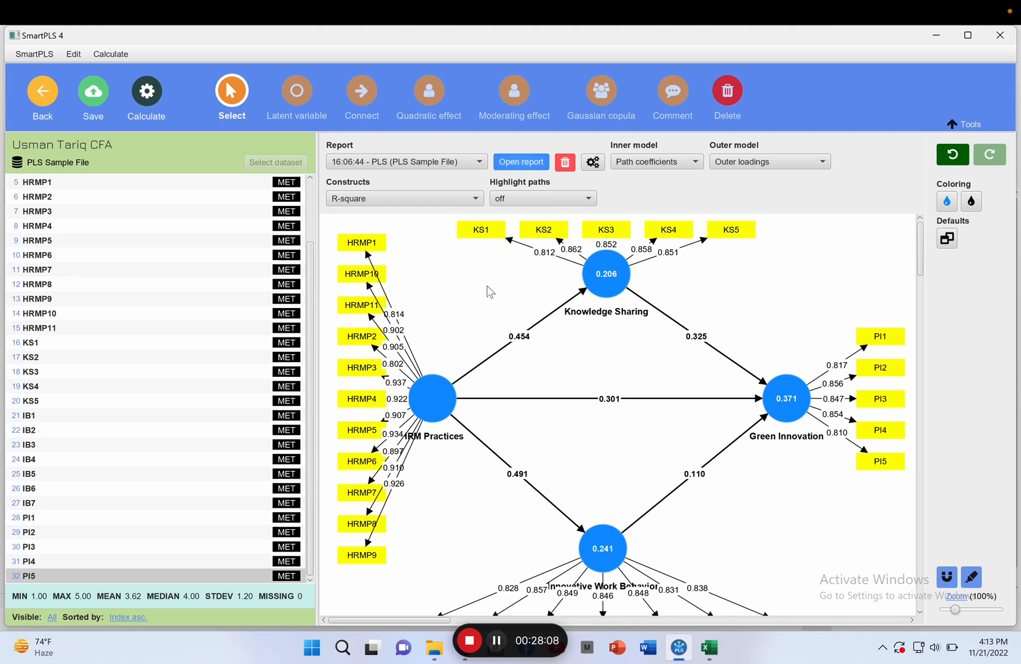
mouse_move(536, 240)
mouse_move(599, 253)
left_click(155, 96)
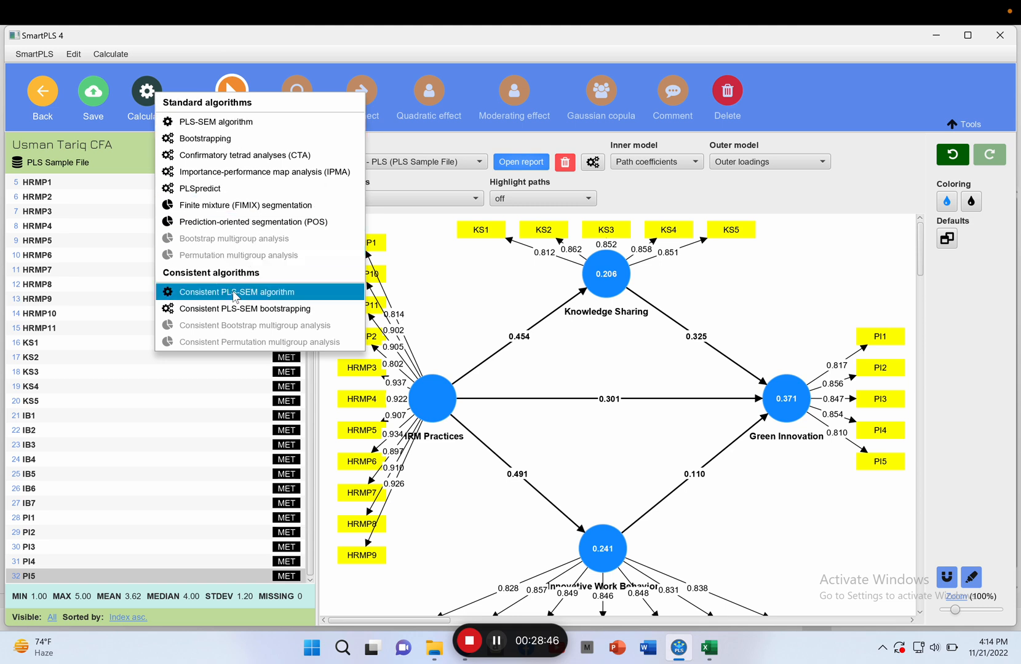
left_click(437, 287)
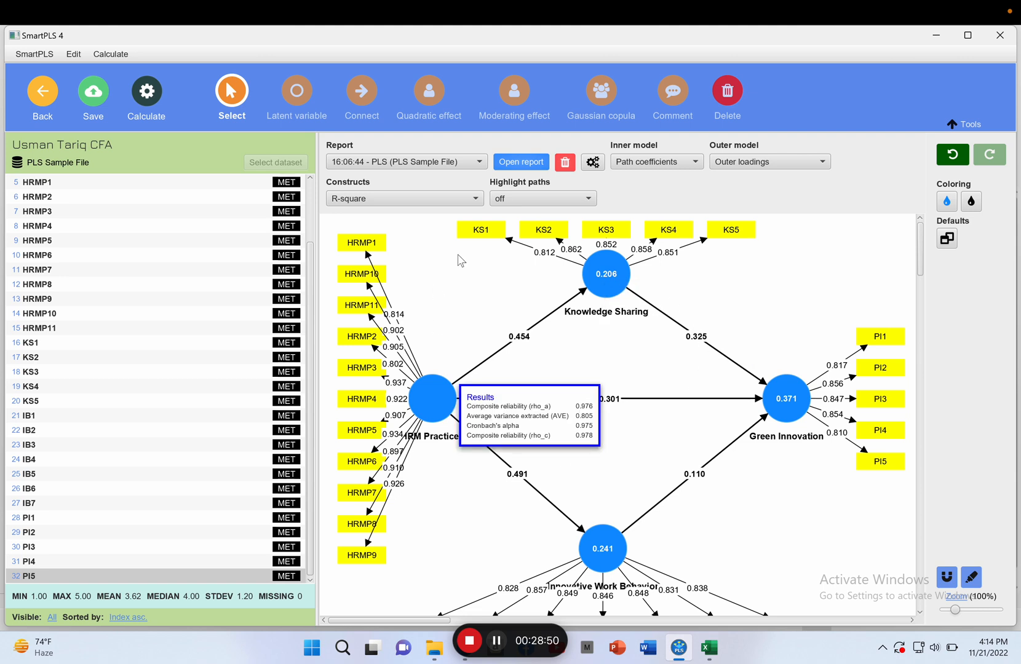
left_click(150, 98)
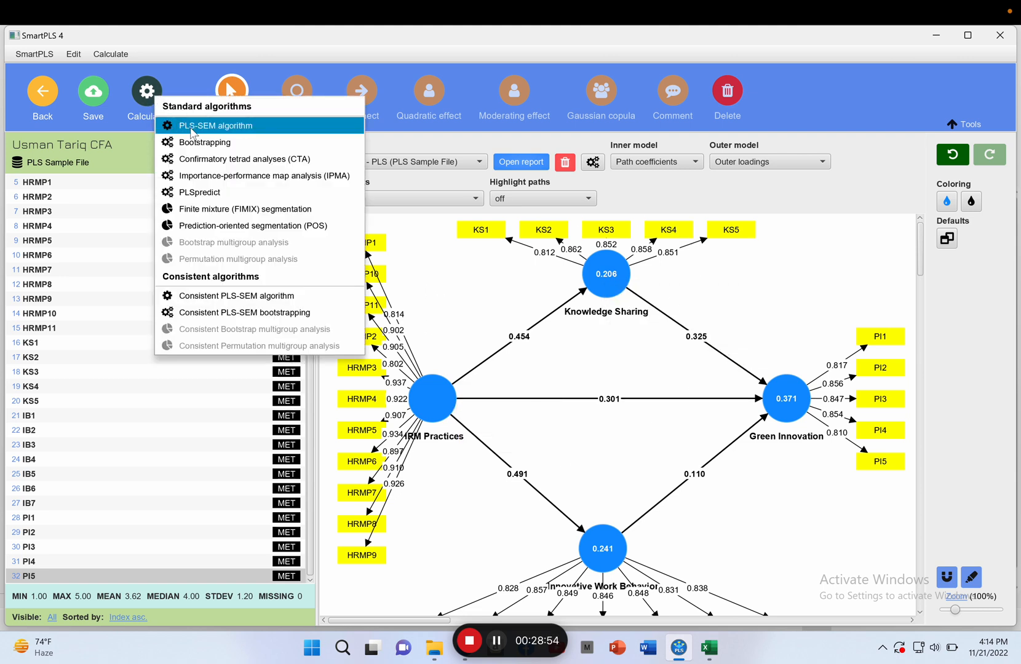
left_click(432, 243)
mouse_move(821, 428)
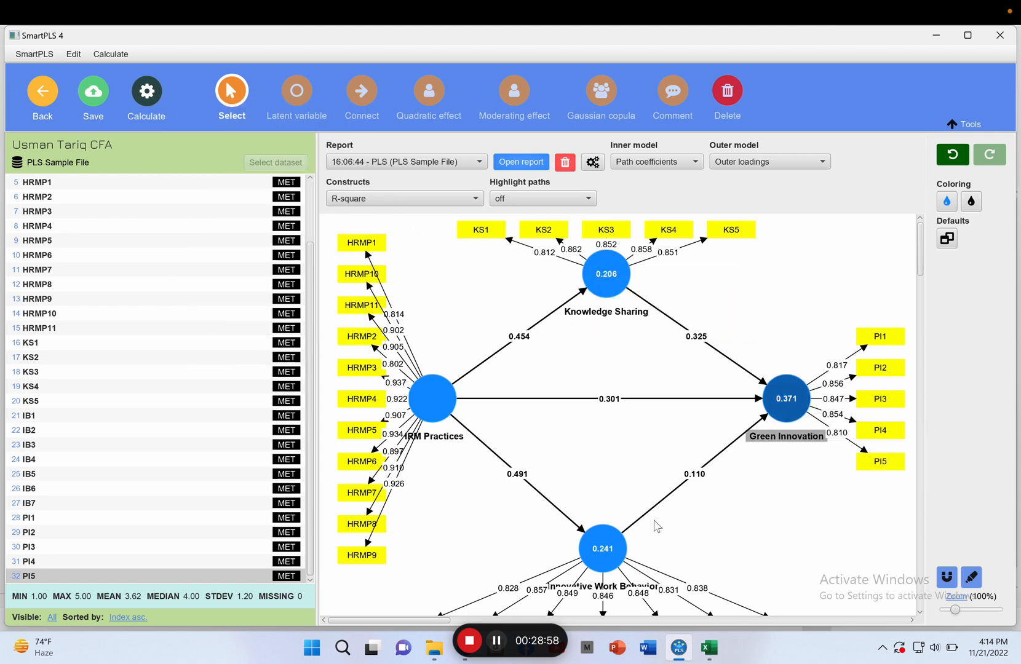
mouse_move(436, 404)
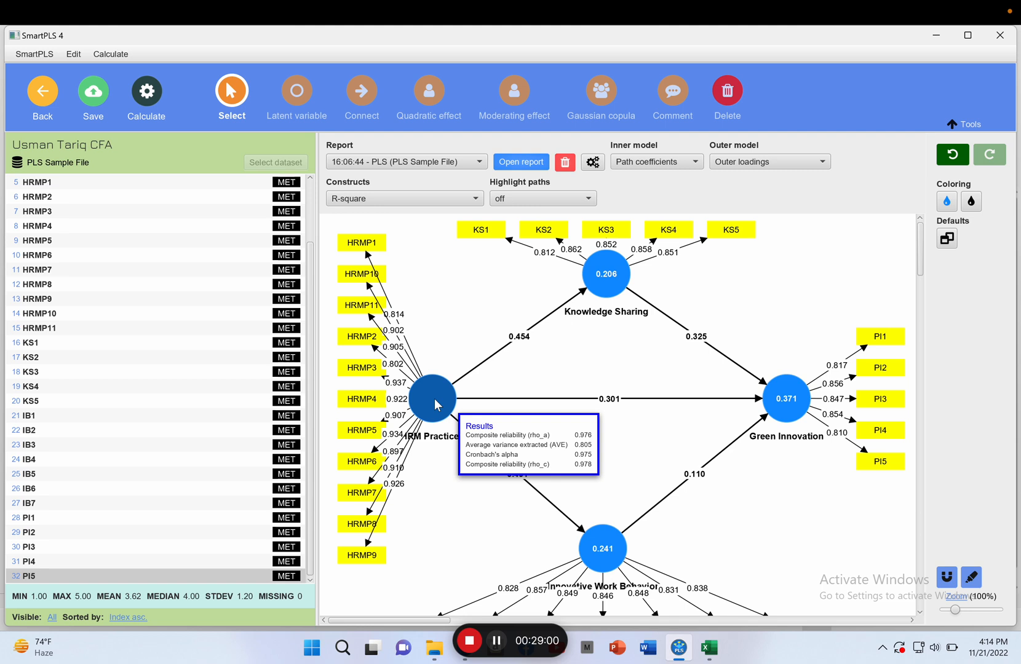
mouse_move(613, 545)
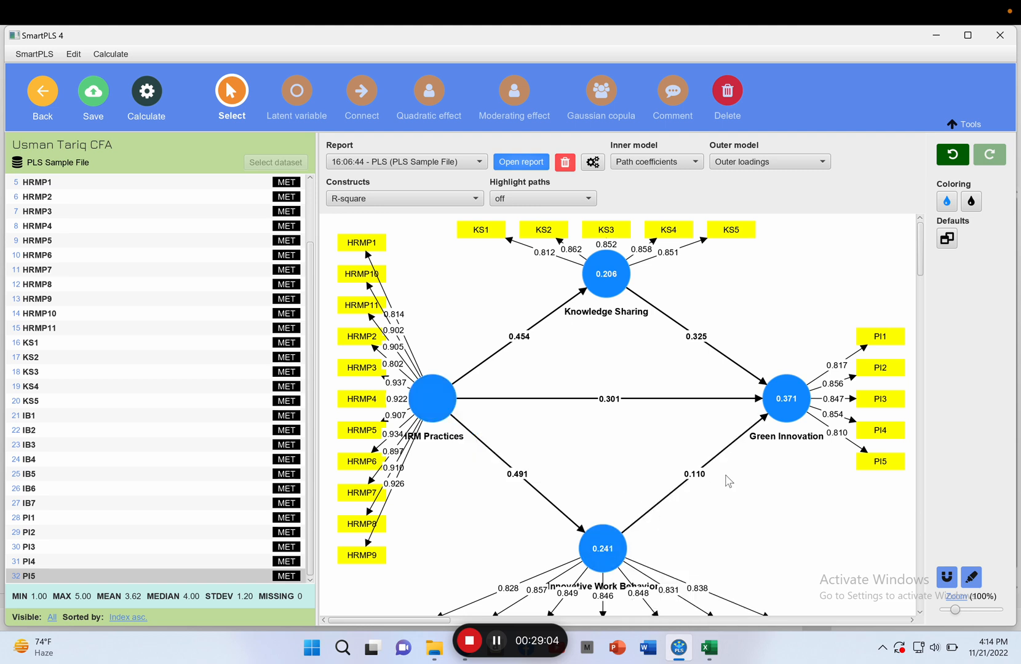
left_click(154, 97)
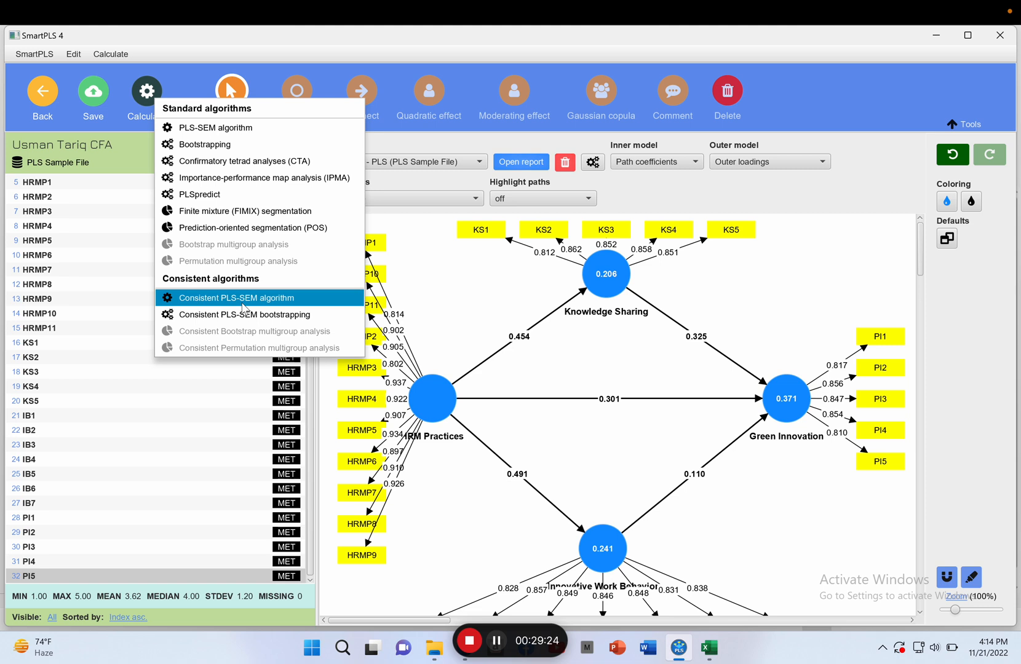
left_click(480, 348)
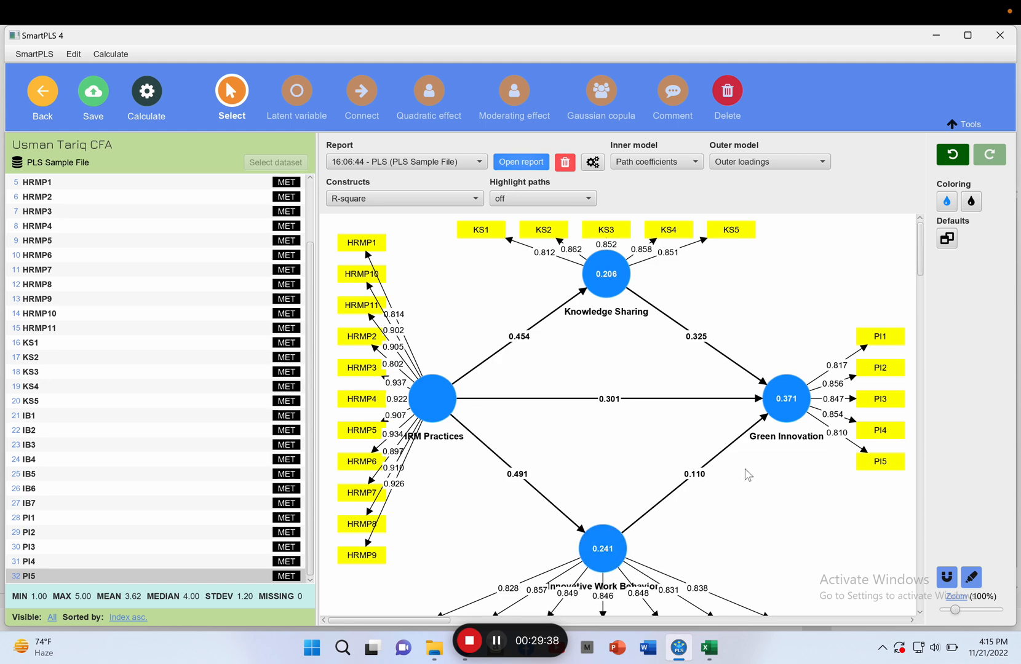
Run the consistent PLS-SEM algorithm with Factor weighting, standardized results and default initial weights, and return to the model
left_click(154, 108)
left_click(261, 300)
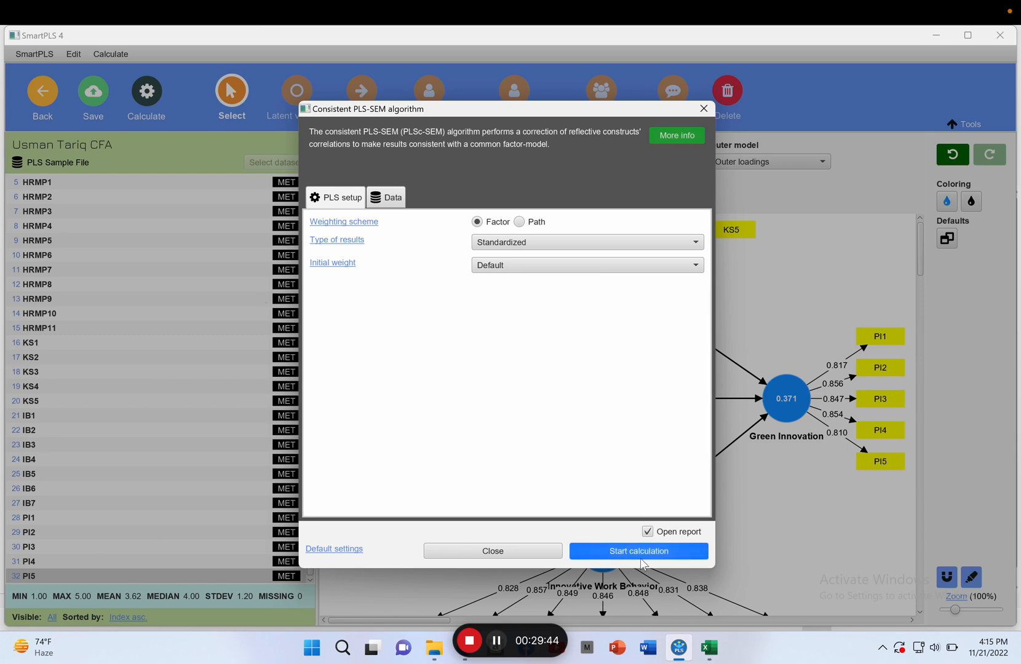
left_click(648, 551)
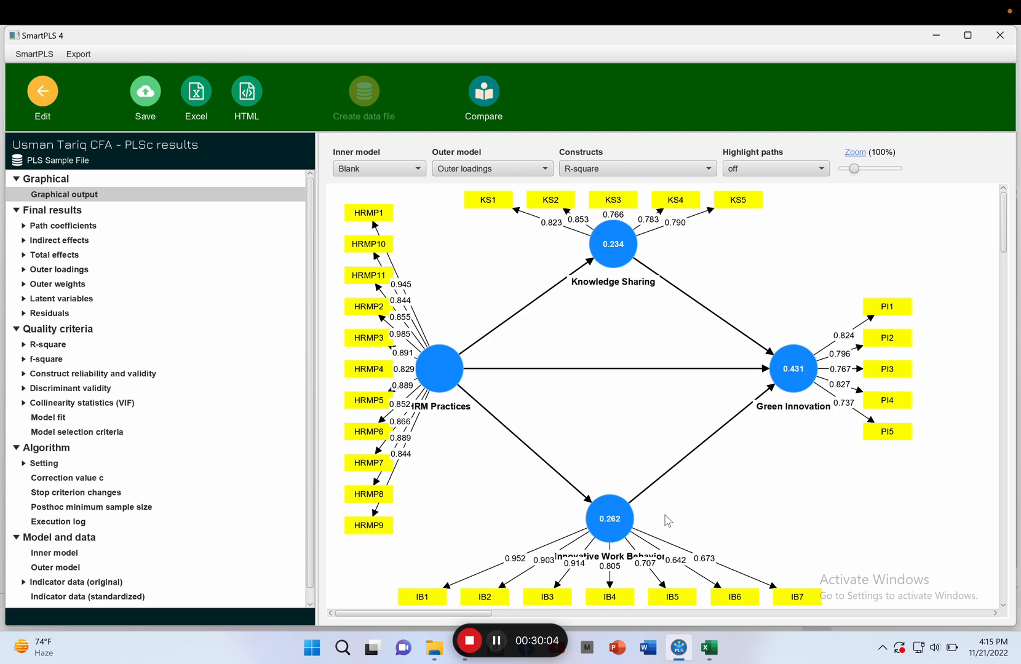
left_click(40, 92)
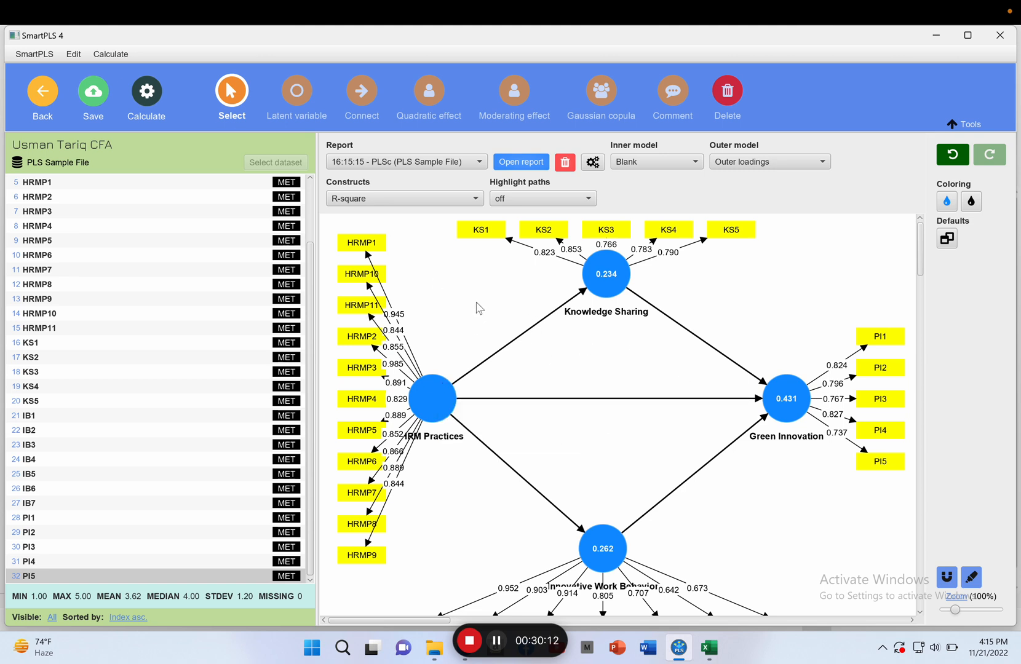
Run the standard PLS-SEM algorithm on the model without moderation, using Factor weighting and standardized results, and return to the model
left_click(149, 98)
left_click(198, 121)
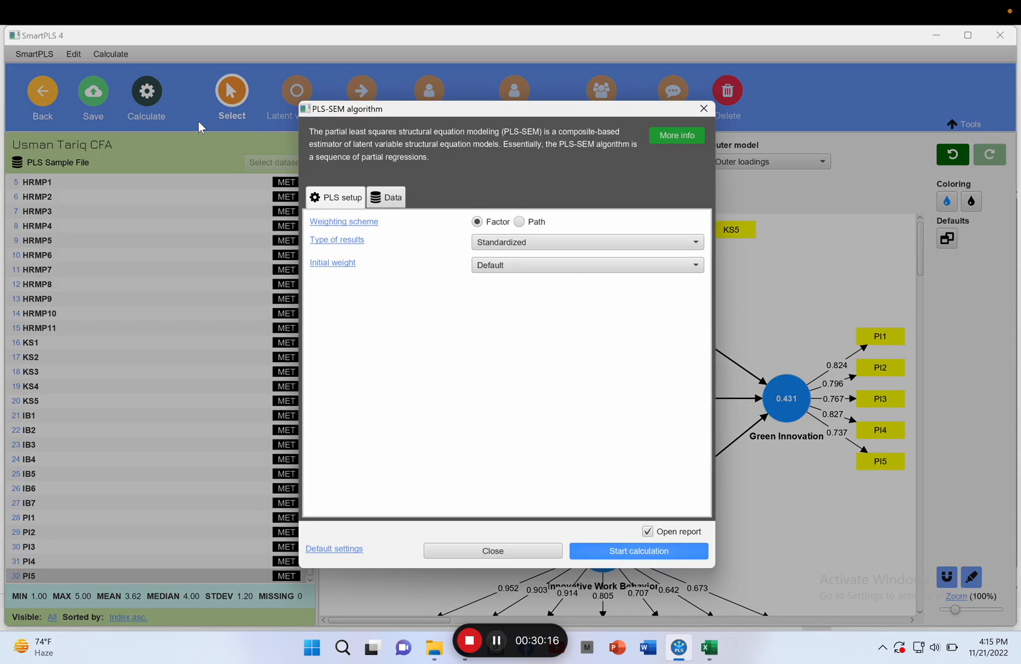
left_click(607, 549)
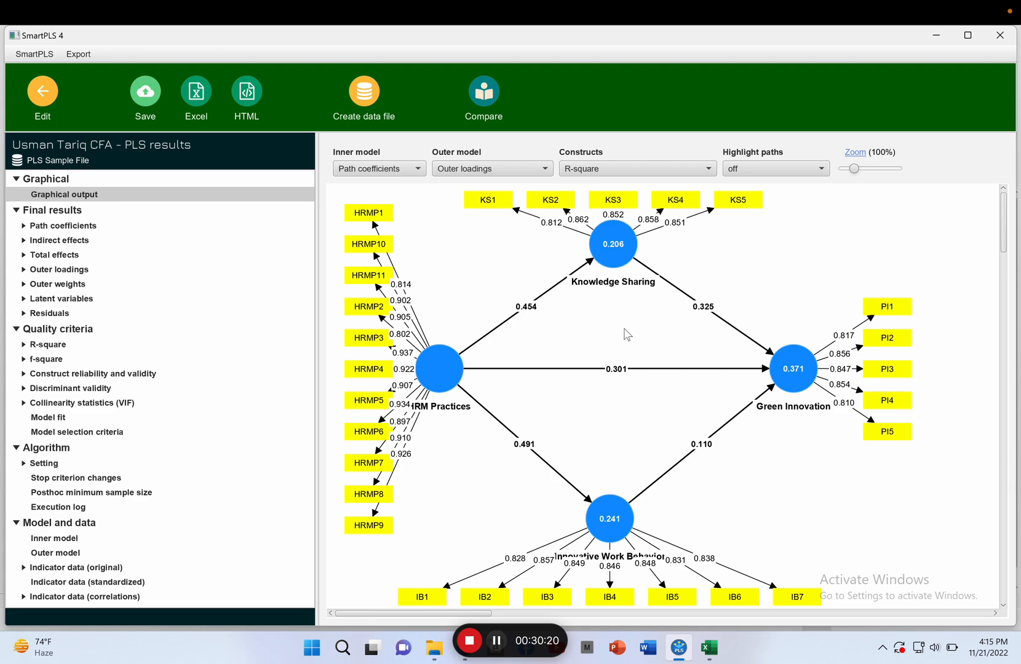
left_click(42, 92)
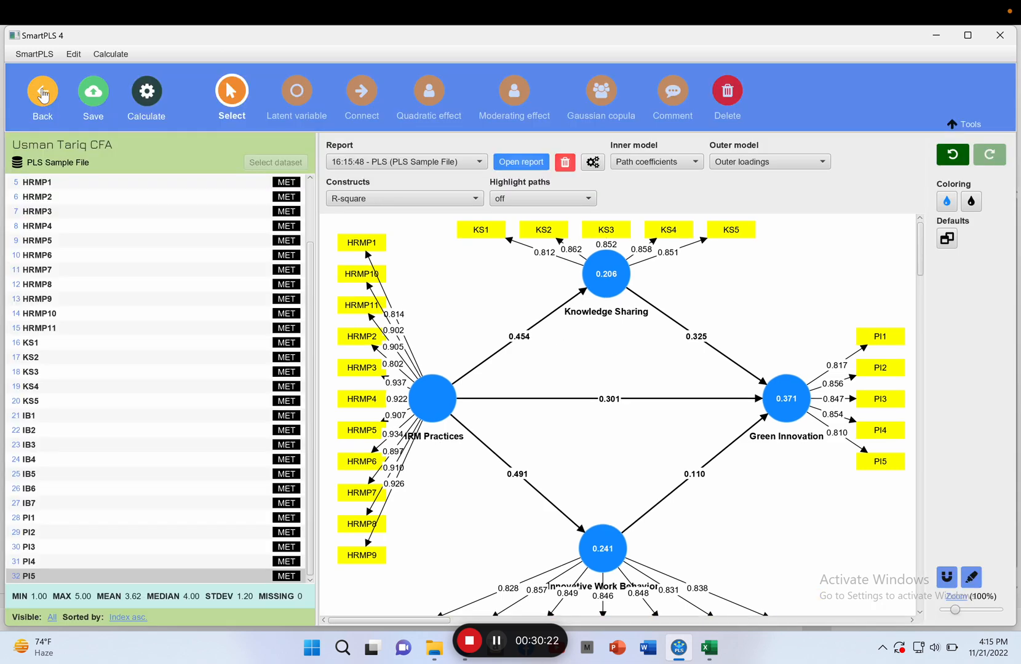
Add a moderating effect from Knowledge Sharing onto the path between Innovative Work Behavior and Green Innovation
left_click(514, 99)
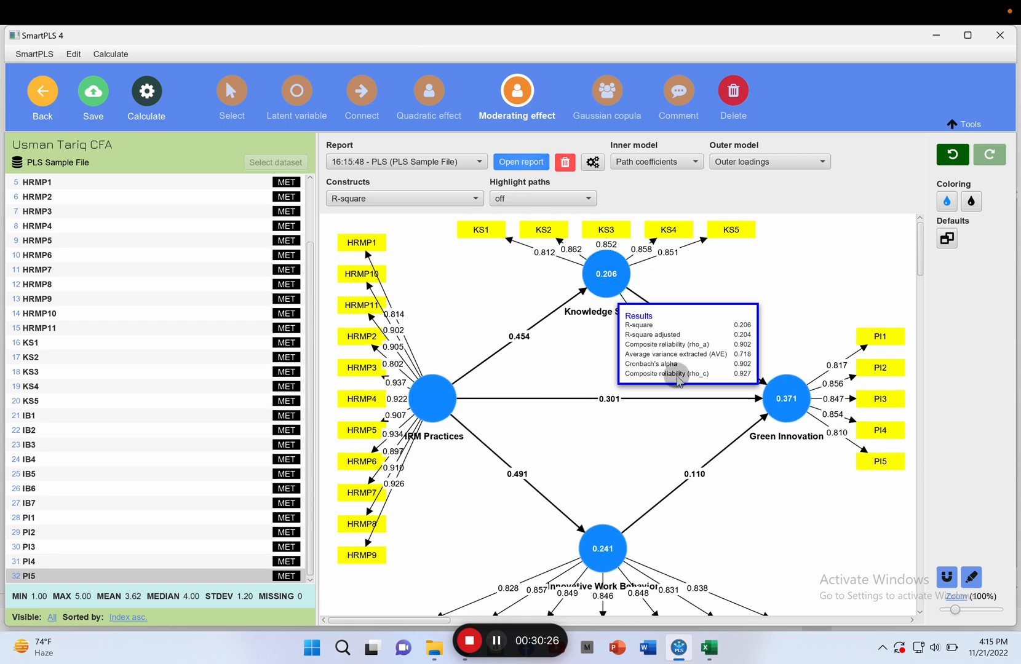
left_click(610, 298)
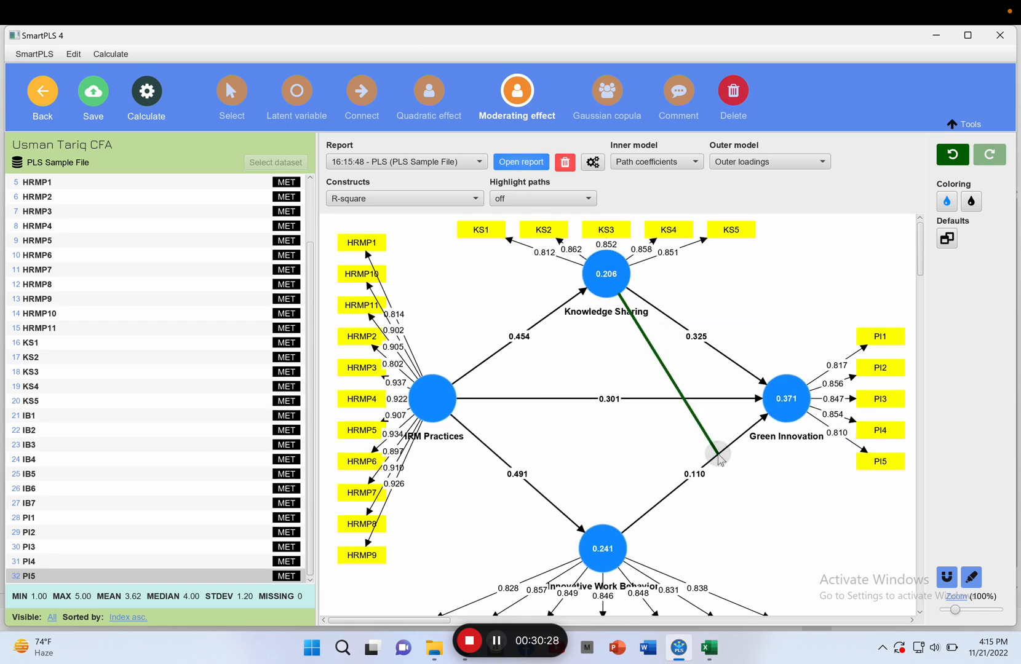
left_click(718, 455)
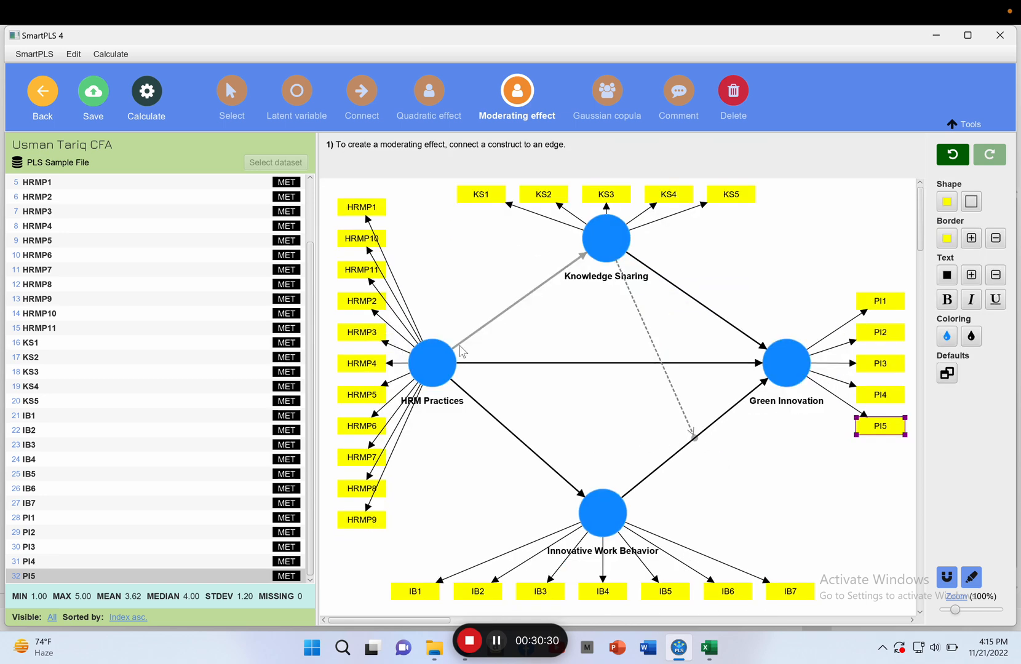
Run the standard PLS-SEM algorithm on the moderated model and set the inner model display of the graphical output to Blank
left_click(146, 93)
left_click(218, 126)
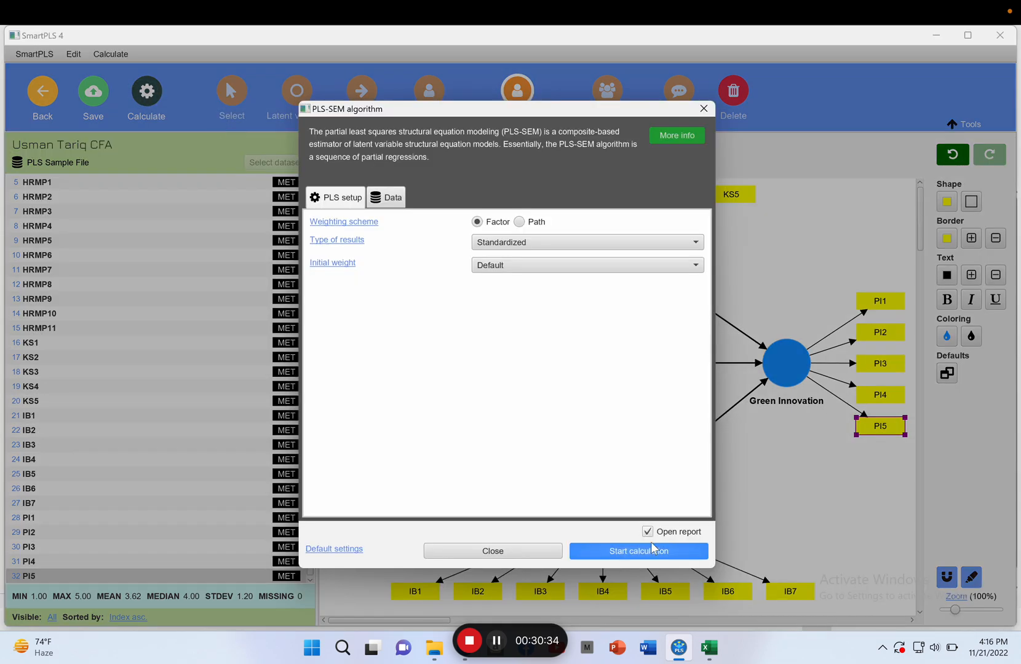
left_click(639, 551)
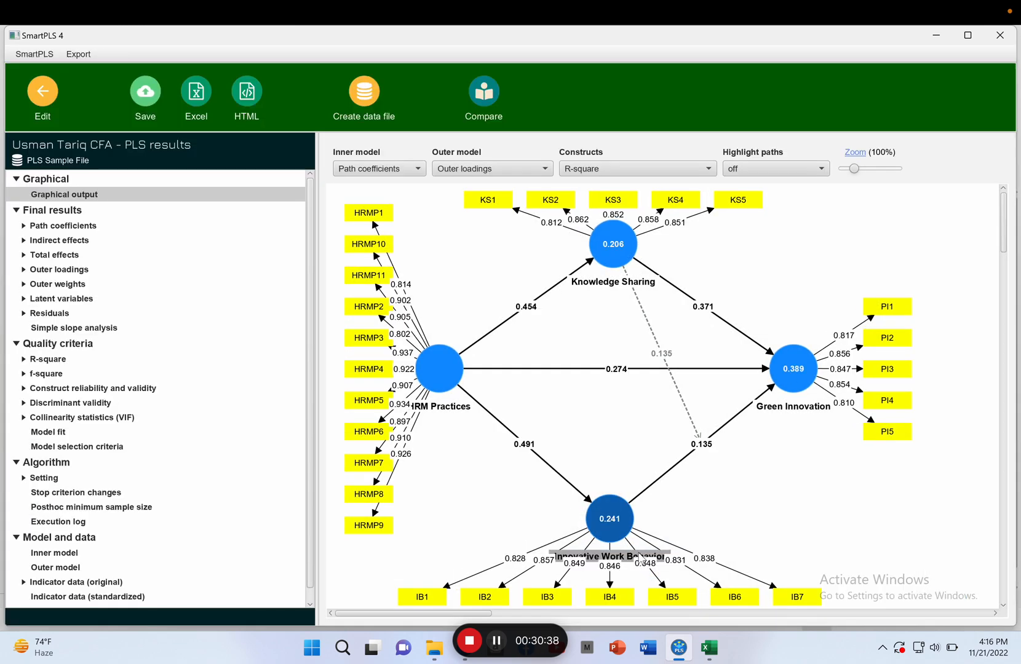
mouse_move(654, 304)
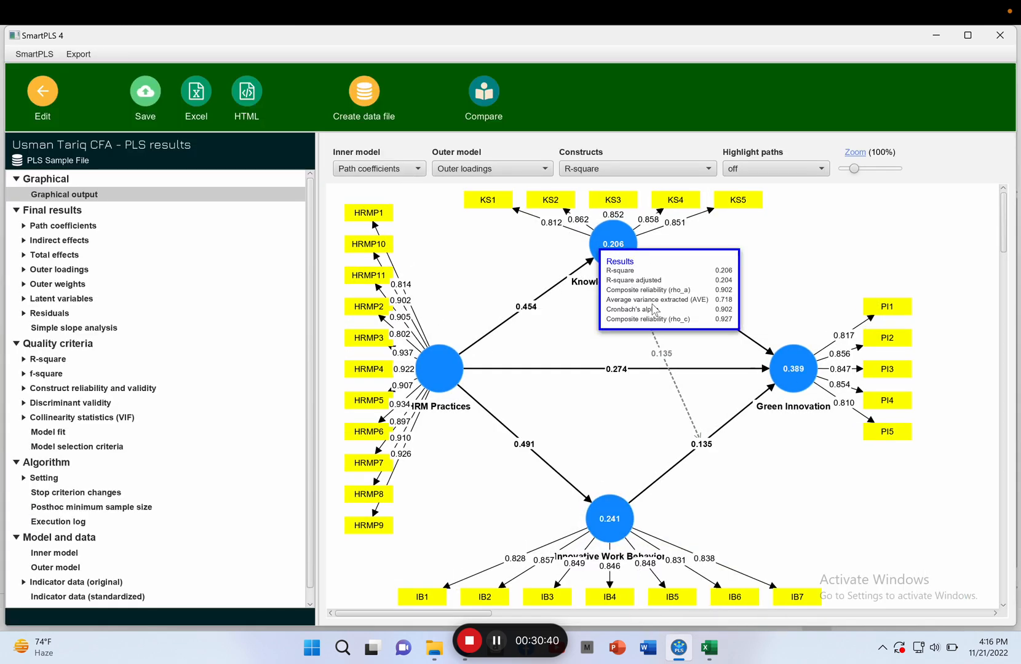
left_click(412, 172)
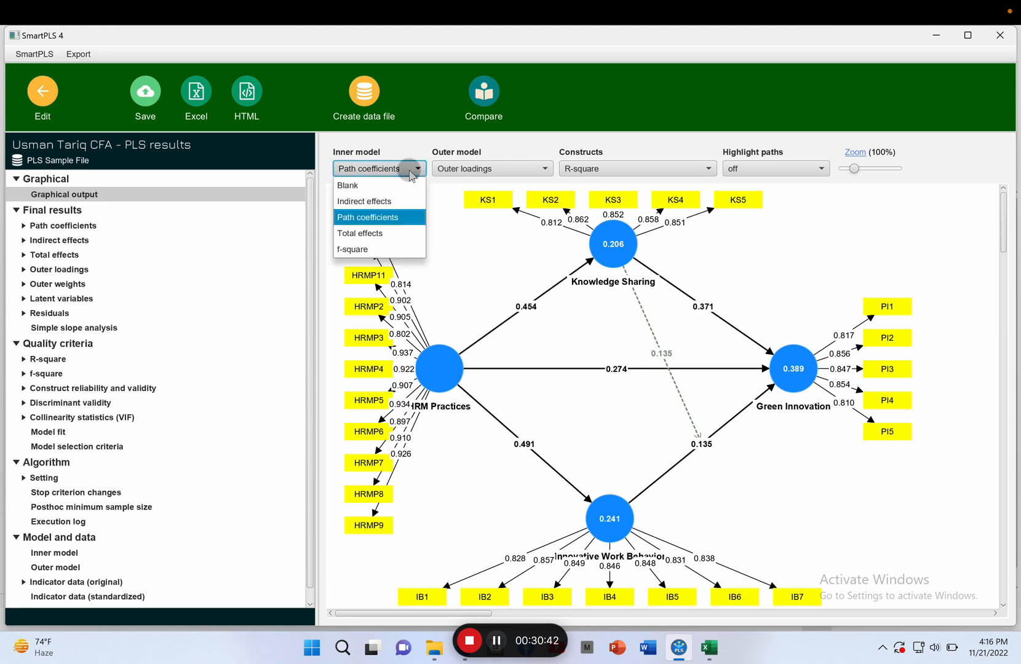
left_click(373, 185)
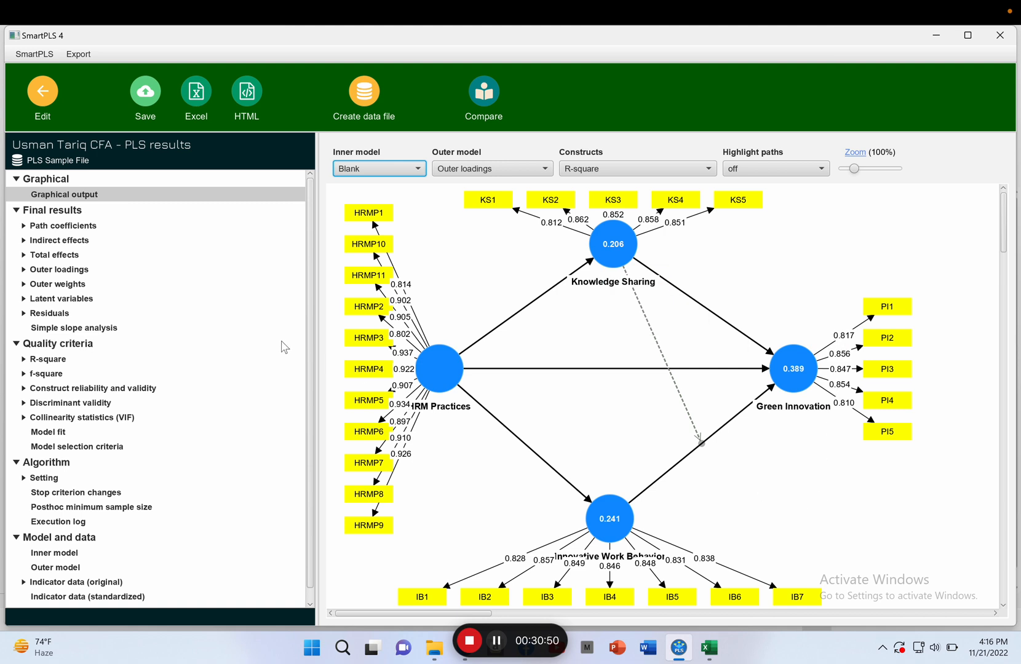
Copy the model fit table from the PLS-SEM report and paste it at cell A1 of Sheet3 in Excel
left_click(56, 440)
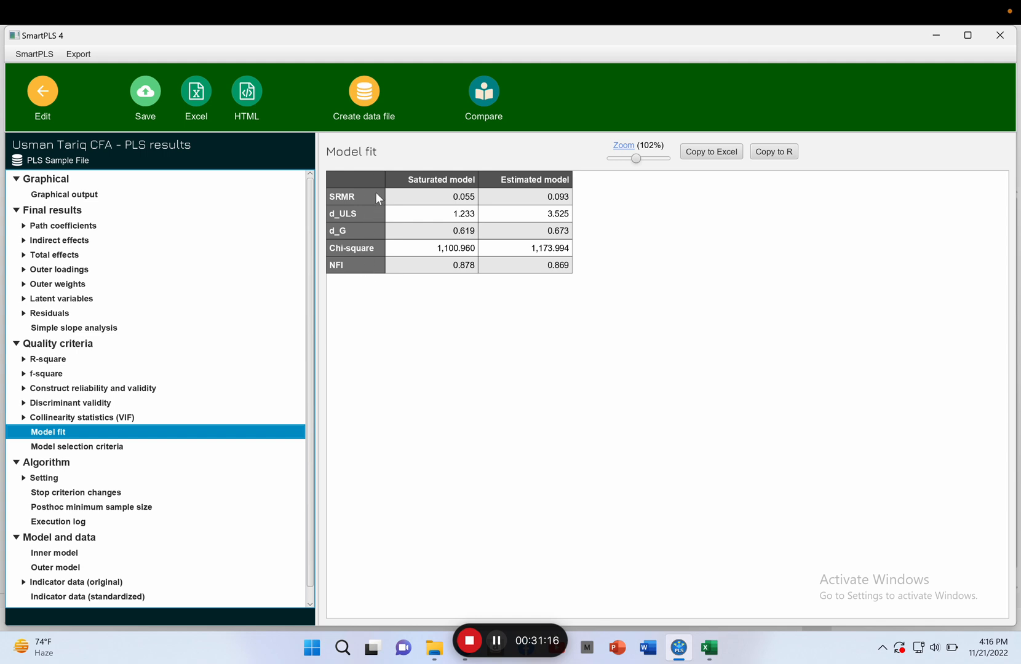
left_click(711, 152)
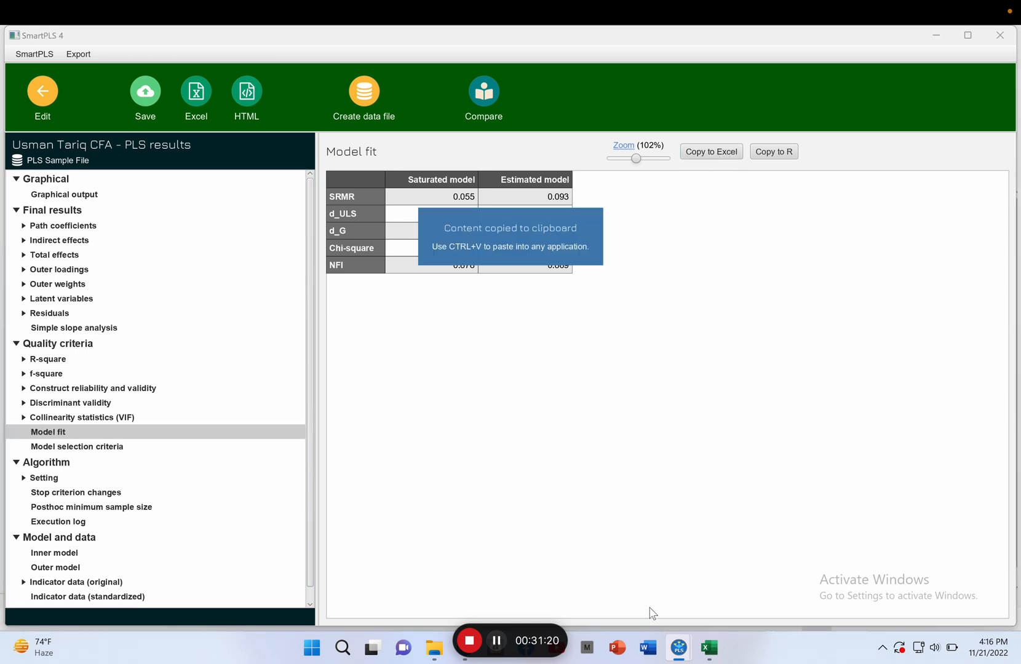
left_click(709, 648)
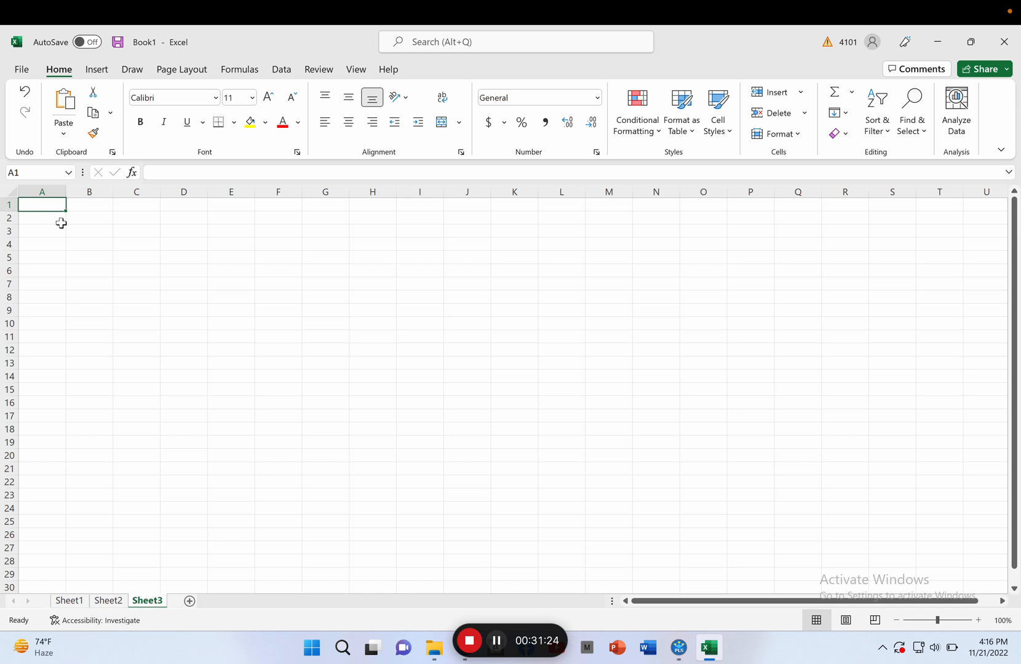
key("ctrl+v")
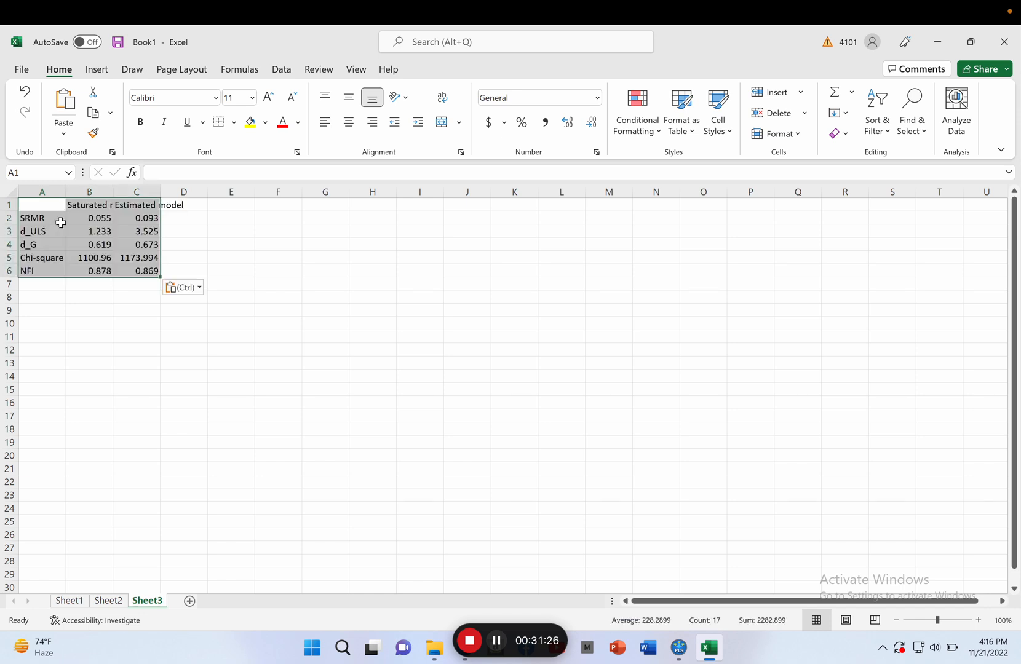
left_click(306, 530)
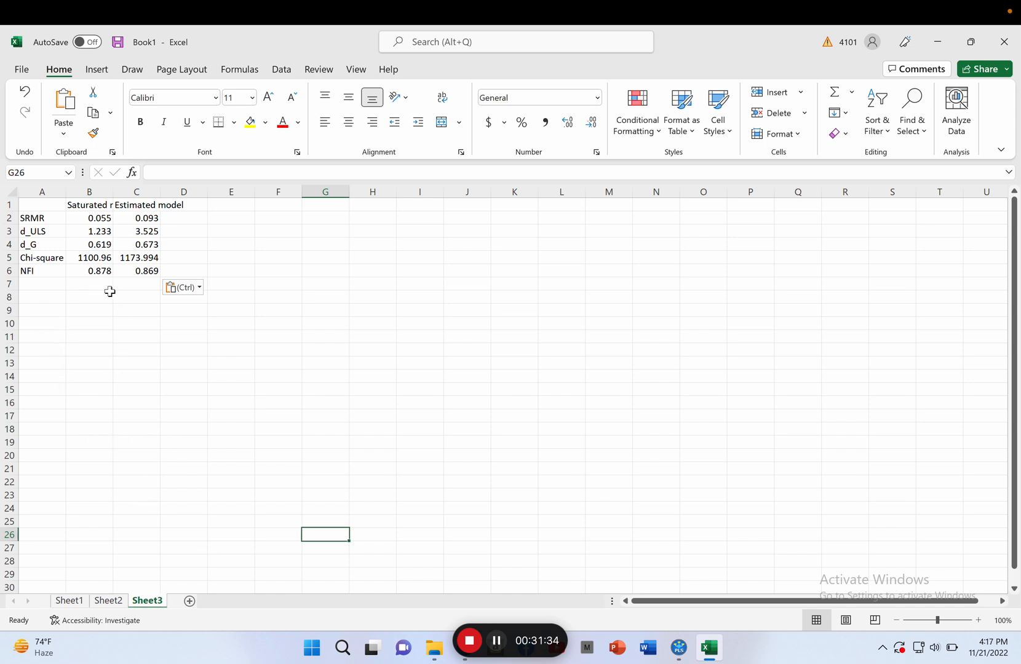
Copy the construct reliability and validity overview from the SmartPLS report and paste it at cell A10 of Sheet3 in Excel
left_click(41, 328)
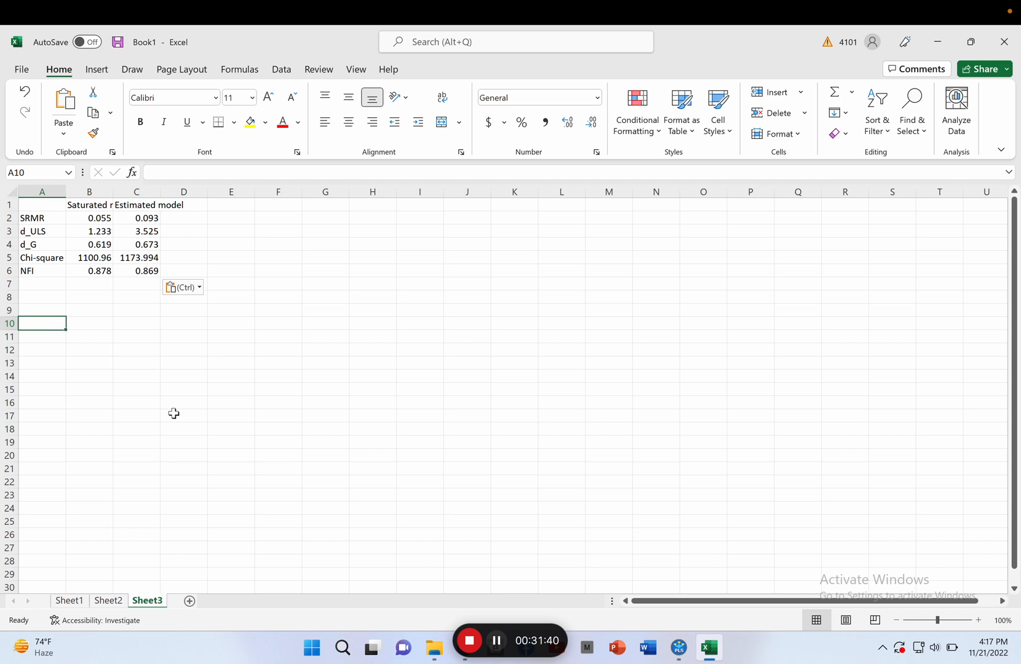
left_click(676, 649)
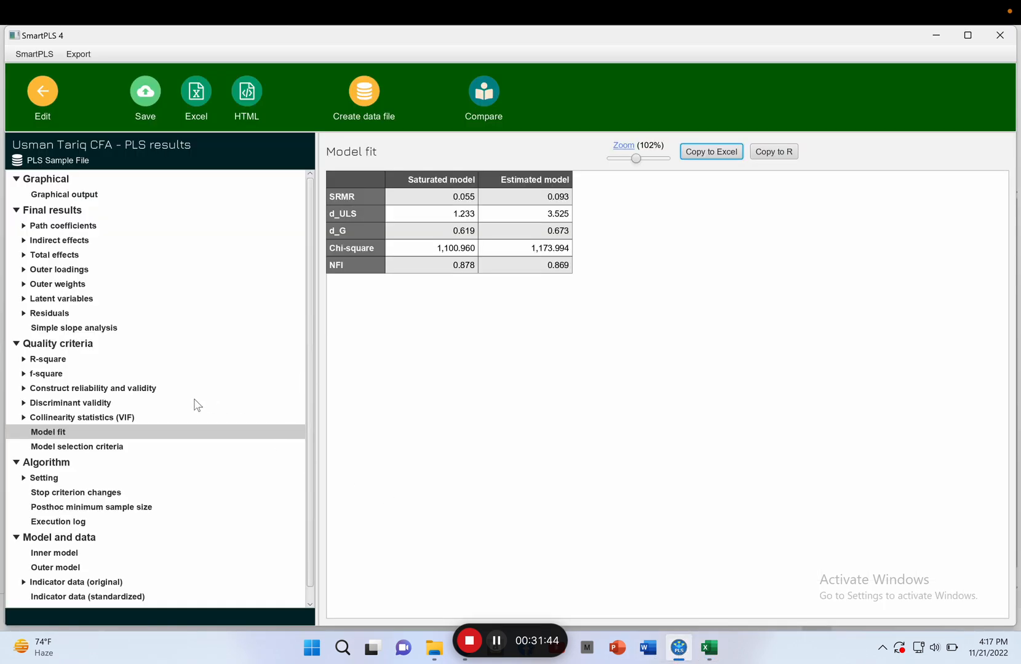
left_click(68, 390)
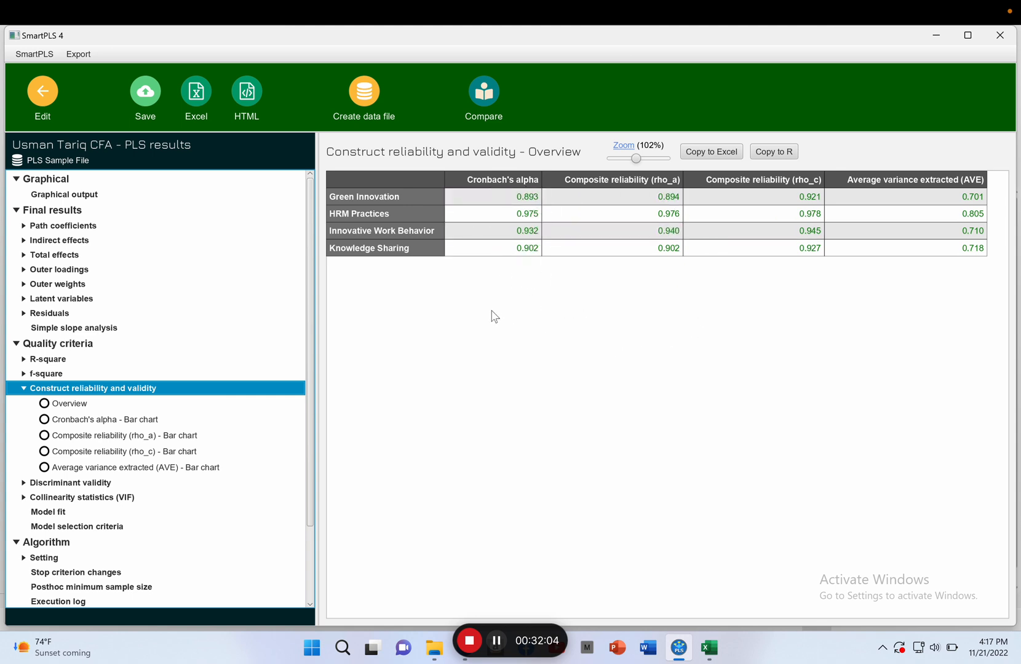
left_click(705, 157)
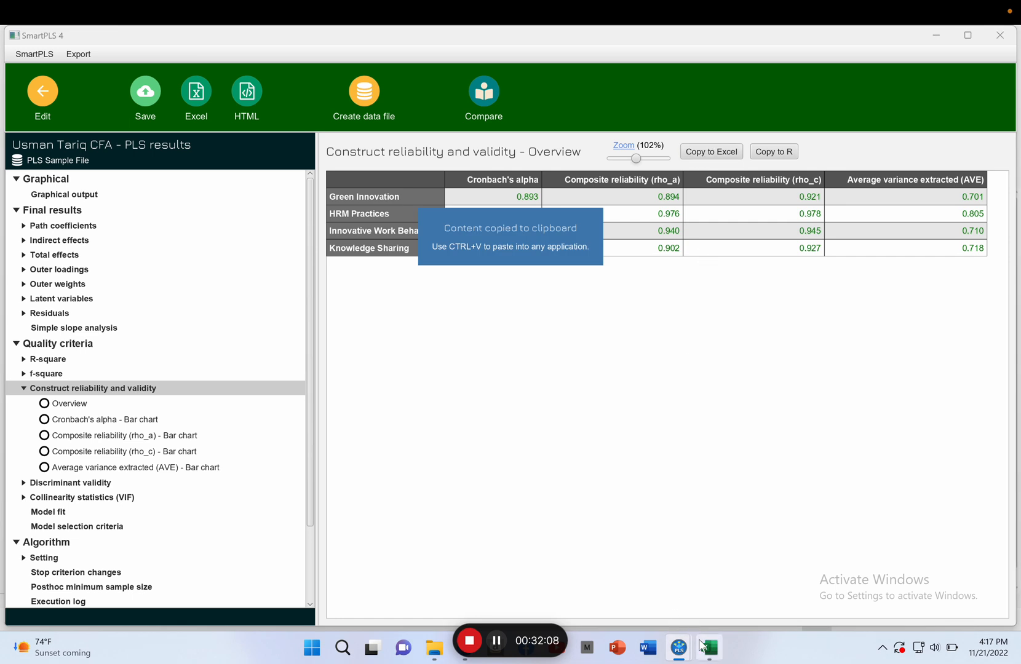
left_click(701, 645)
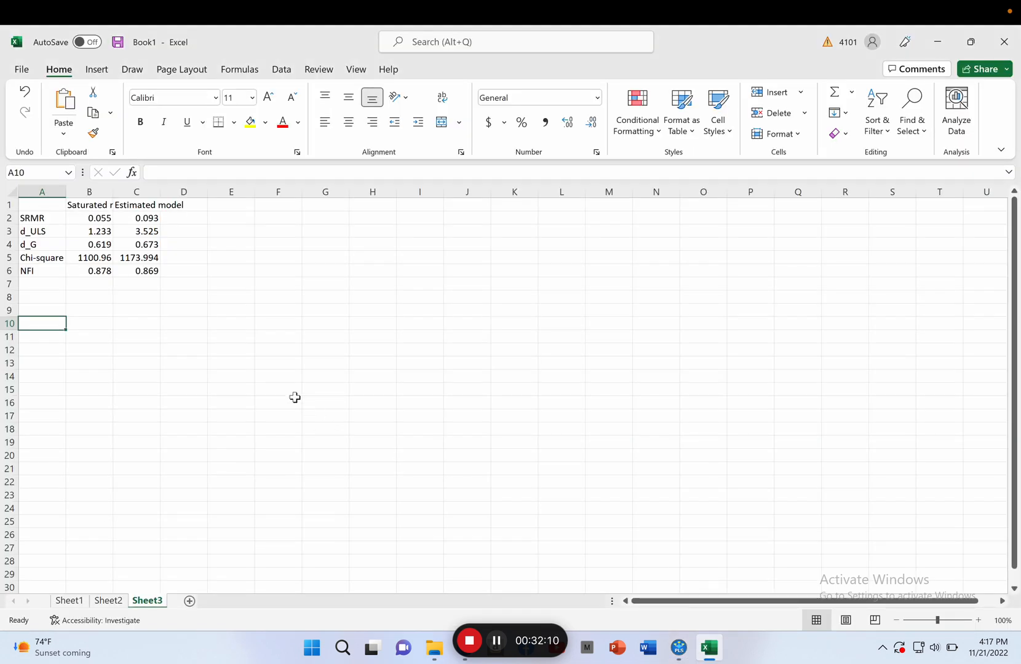
key("ctrl+v")
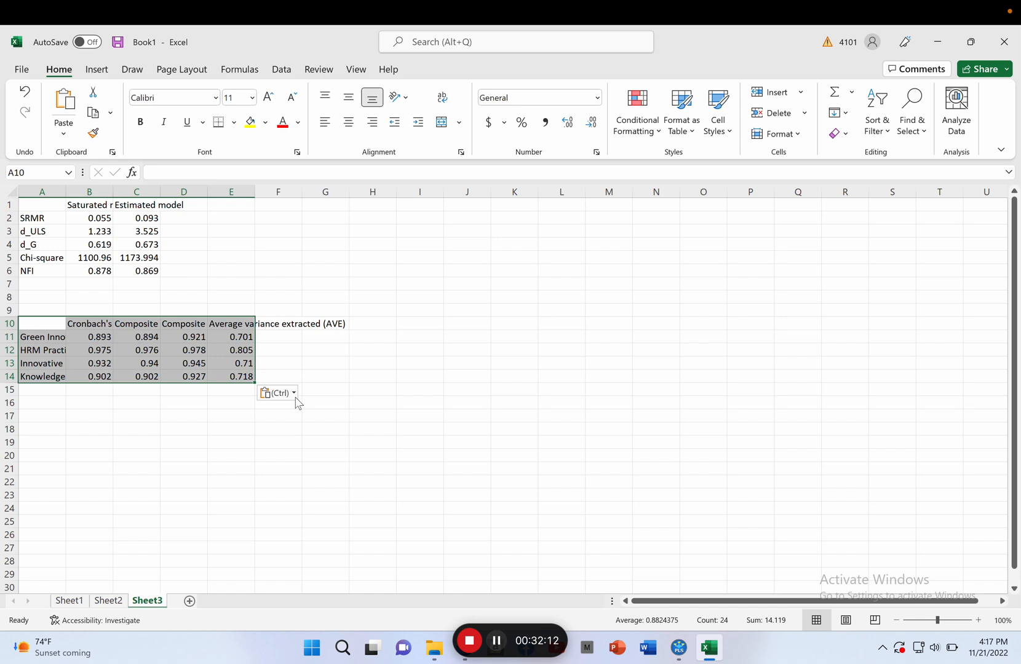
Compare the HTMT matrix with the Fornell-Larcker criterion in SmartPLS, and copy the HTMT matrix to cell A18 of Sheet3 in Excel
left_click(710, 658)
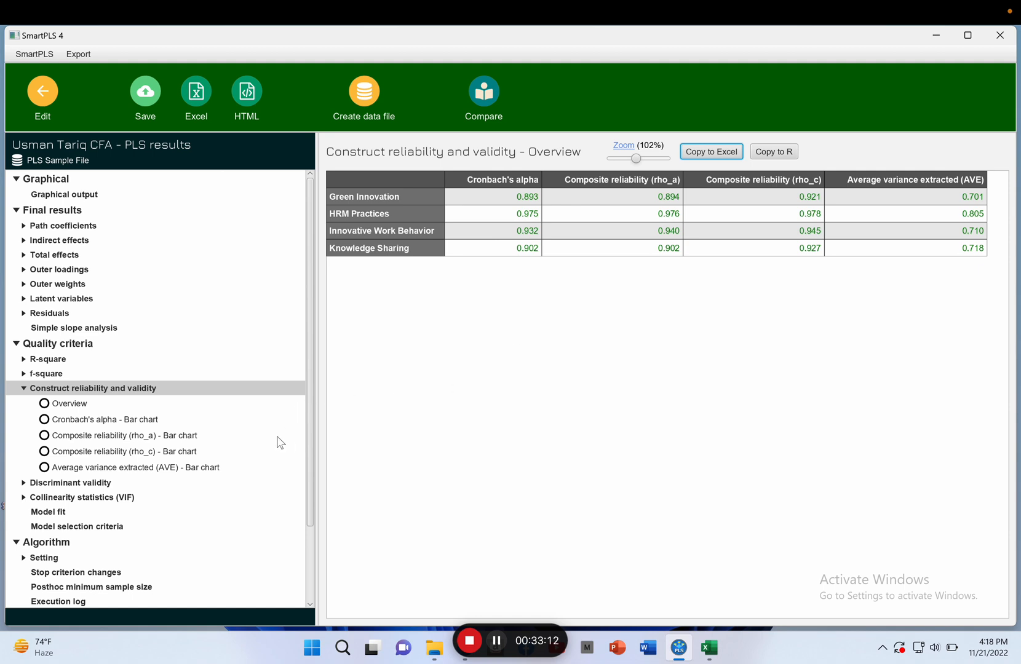
left_click(69, 483)
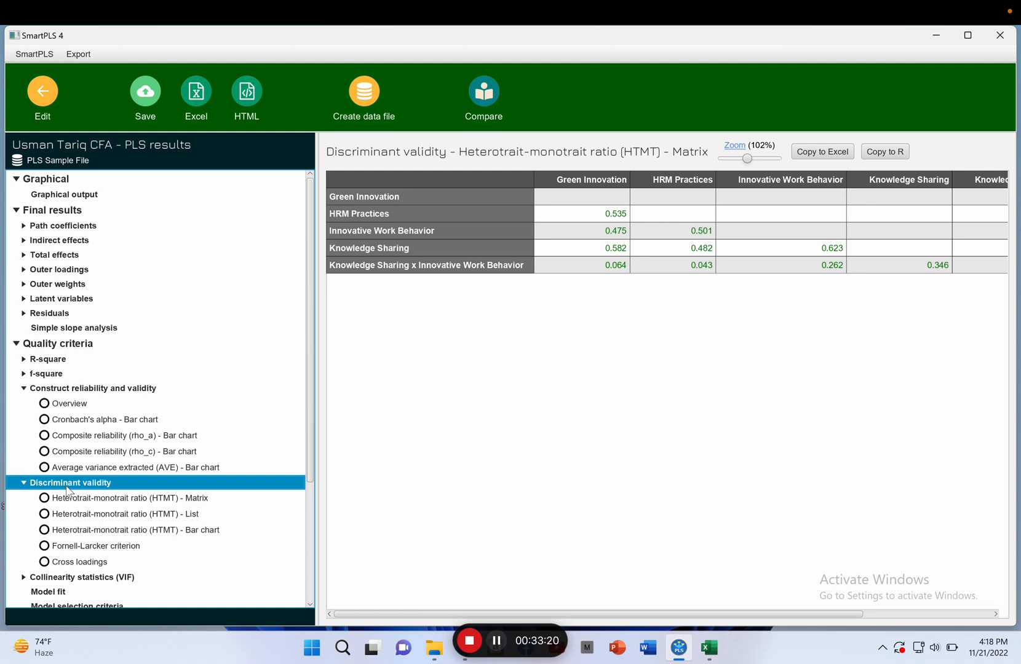
left_click(89, 550)
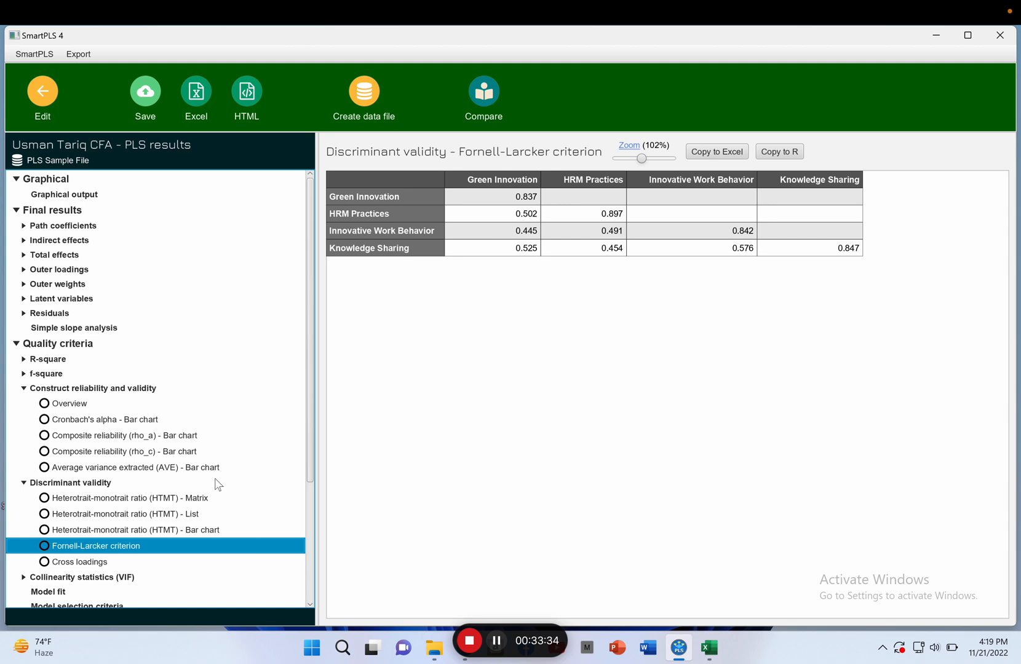
left_click(99, 501)
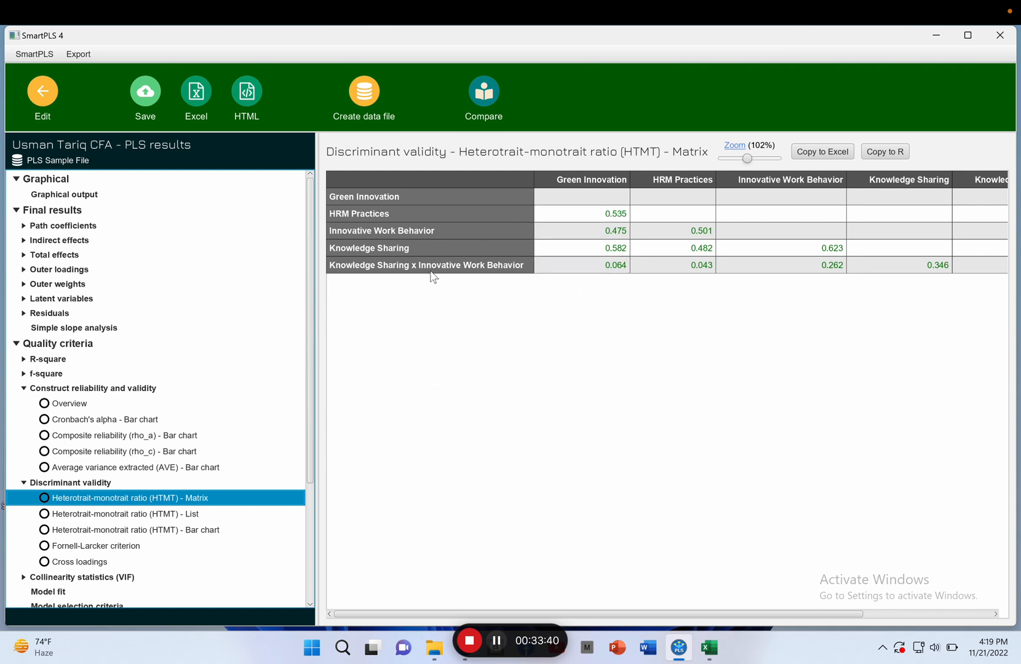
left_click(107, 549)
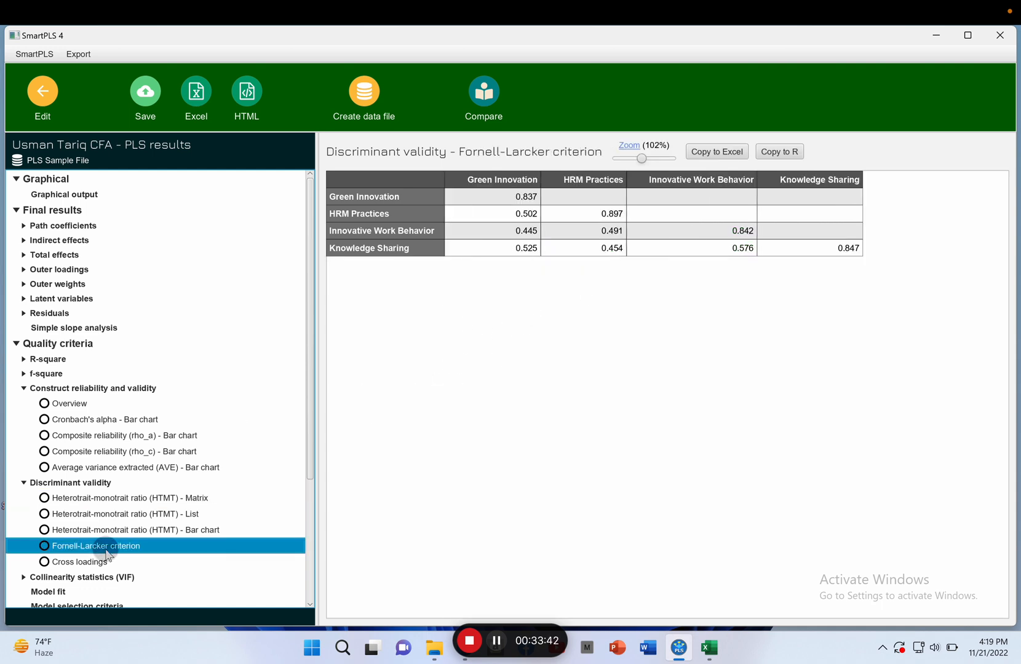
left_click(106, 498)
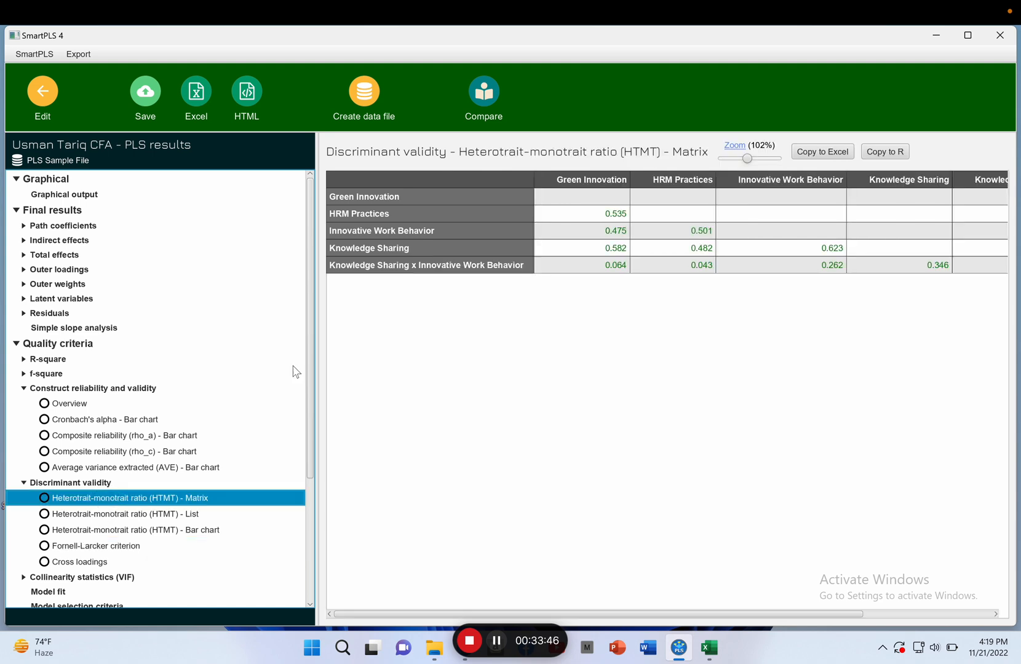
left_click(831, 159)
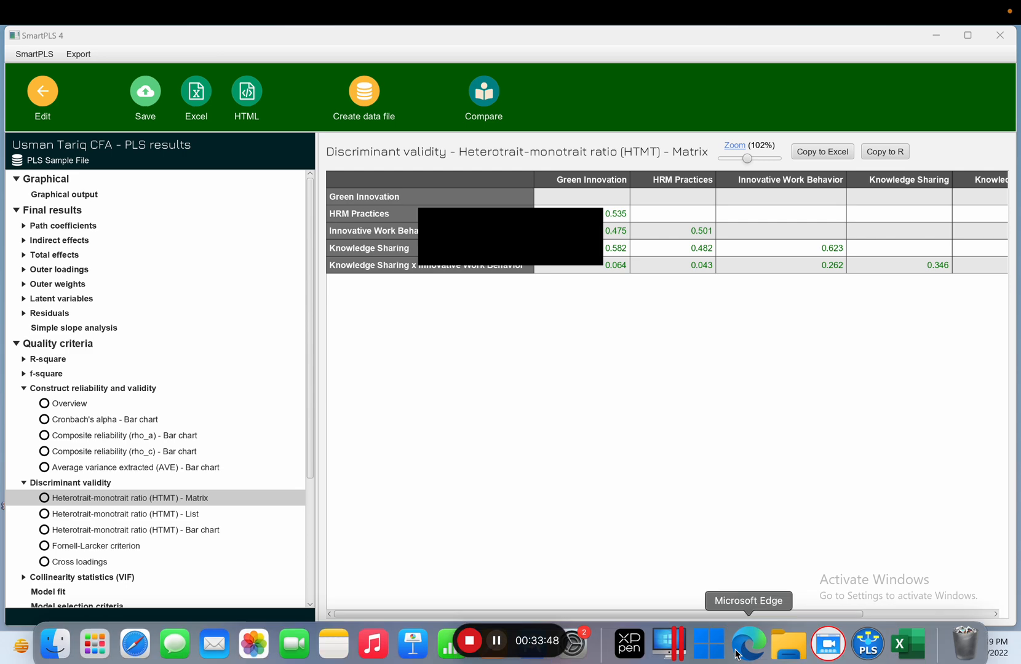
left_click(707, 652)
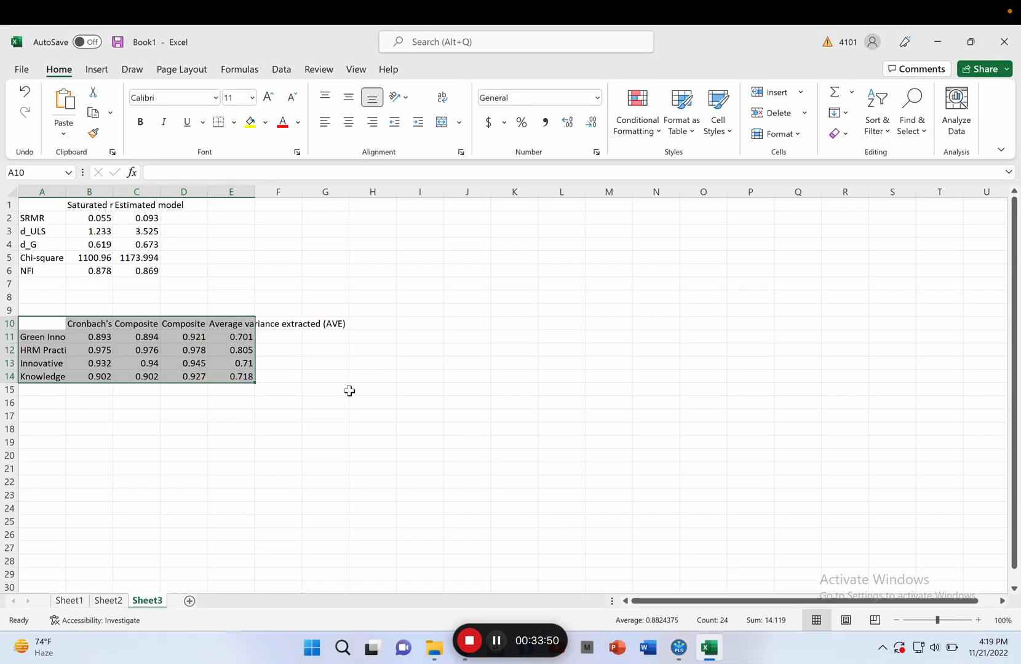
left_click(39, 427)
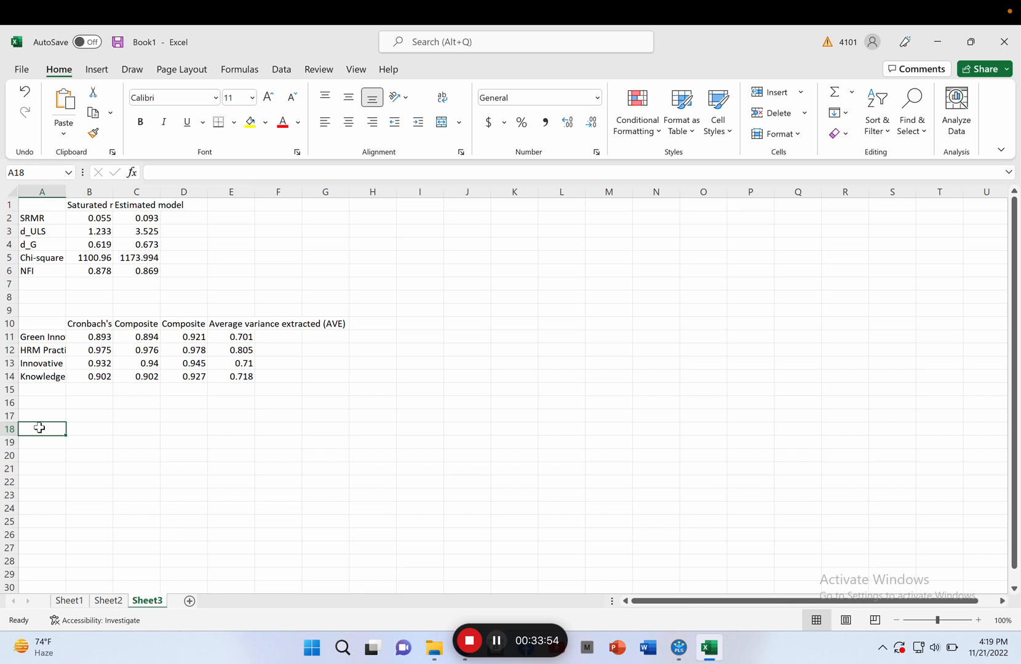
key("ctrl+v")
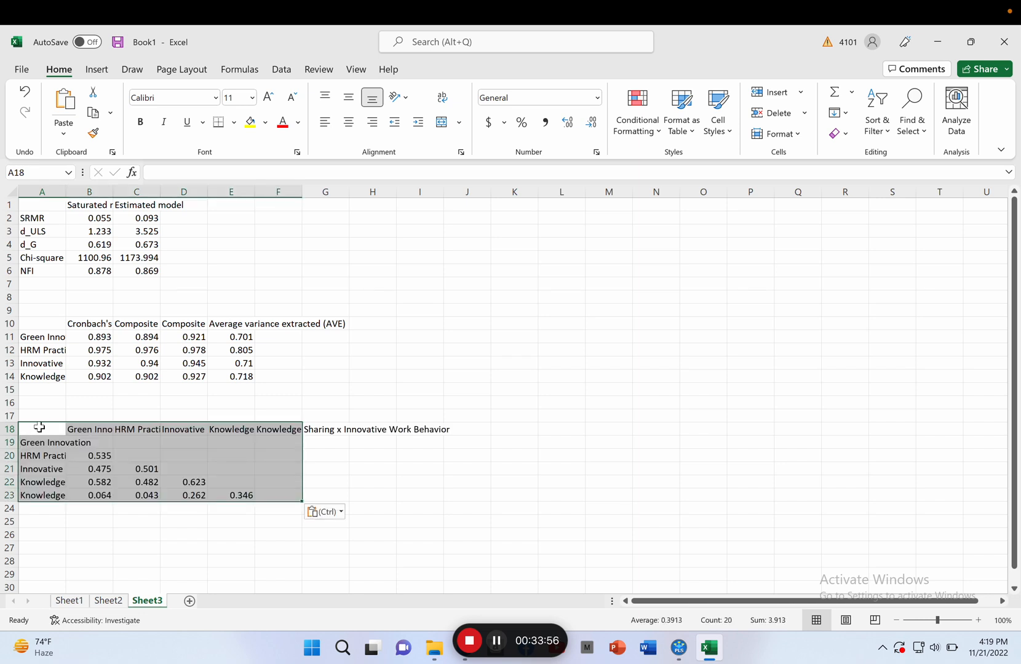
Copy the Fornell-Larcker criterion table from the SmartPLS report and paste it at cell A27 of Sheet3 in Excel
left_click(39, 548)
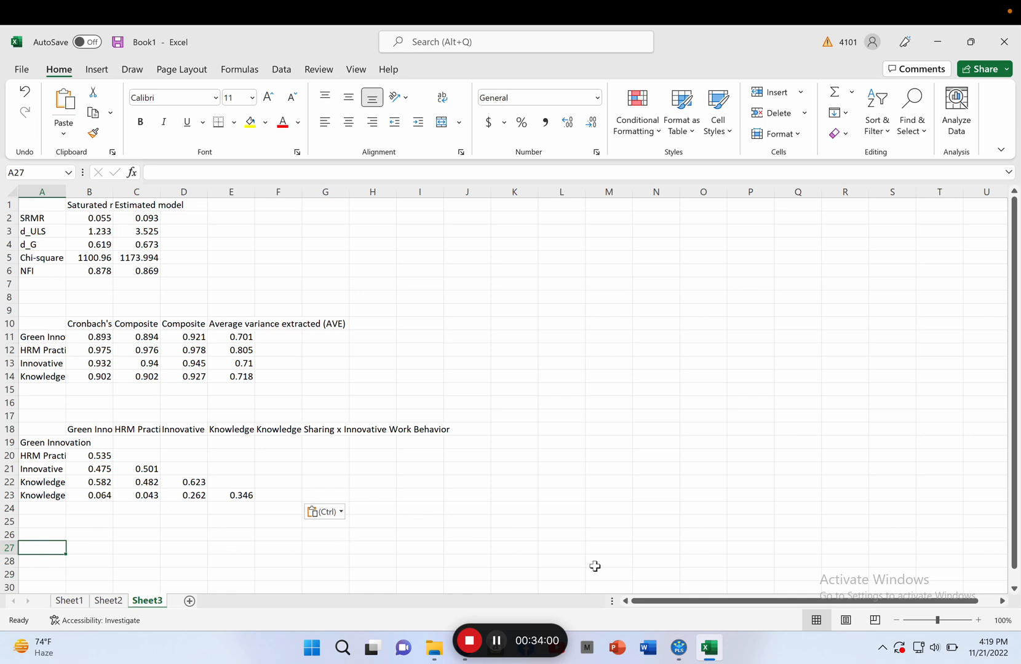
left_click(709, 645)
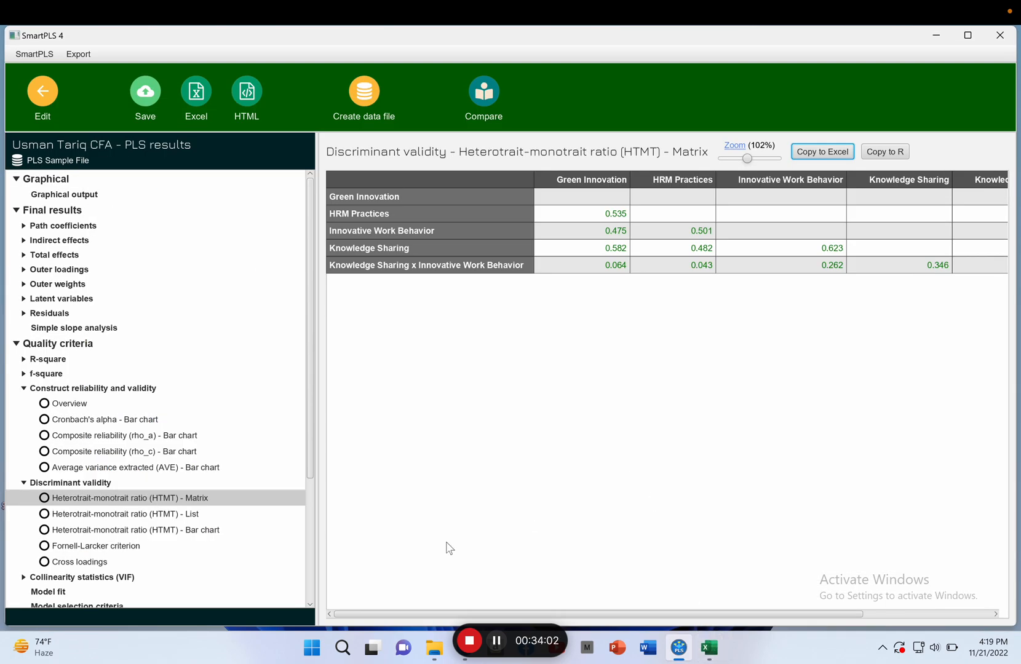
left_click(120, 547)
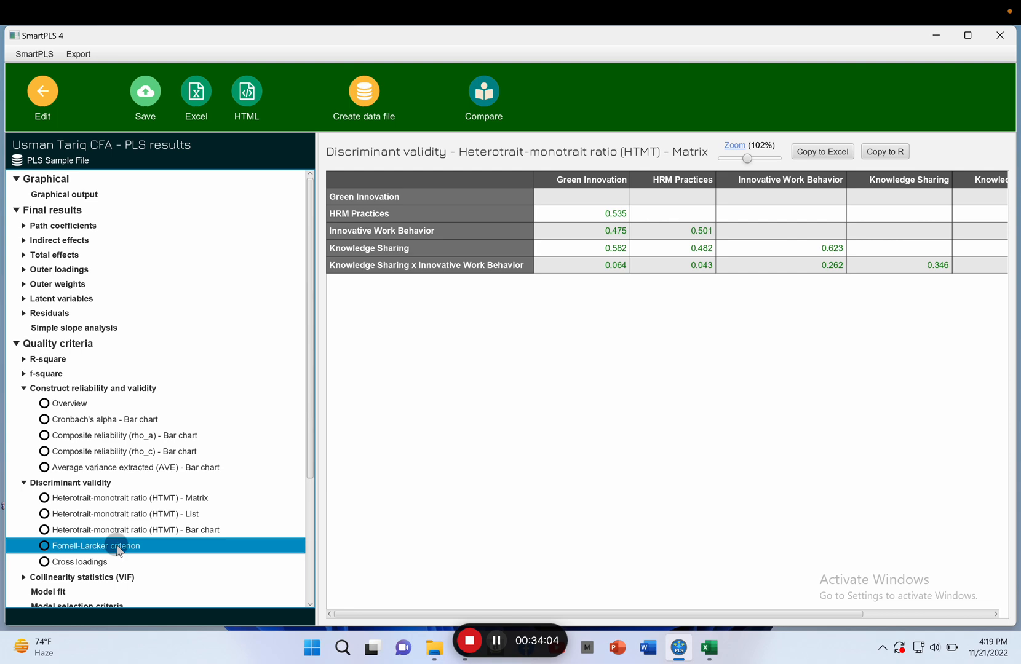
left_click(717, 152)
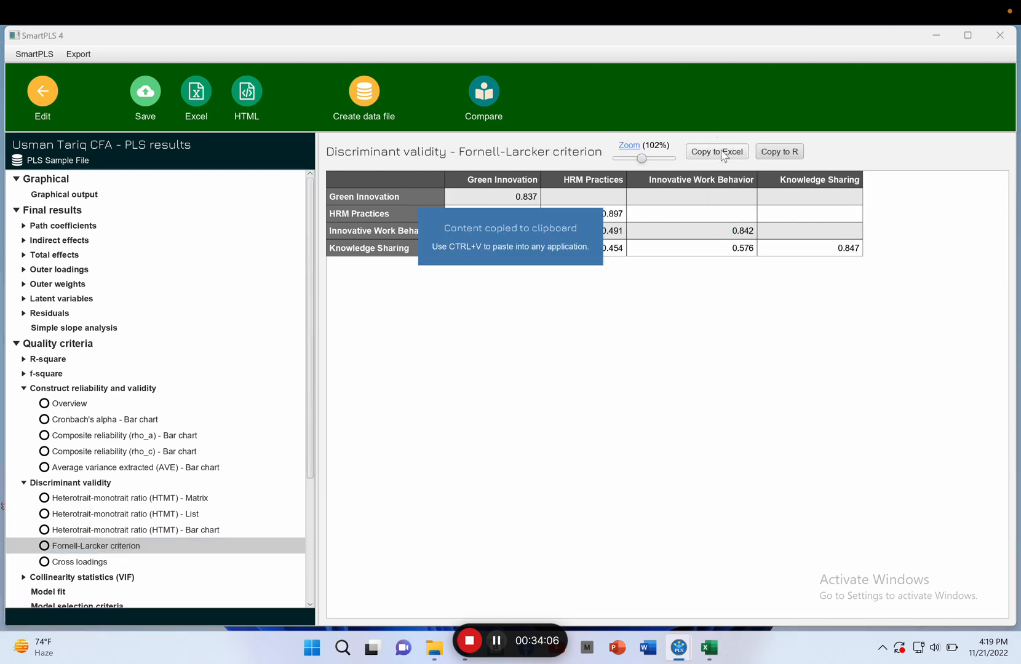
left_click(709, 650)
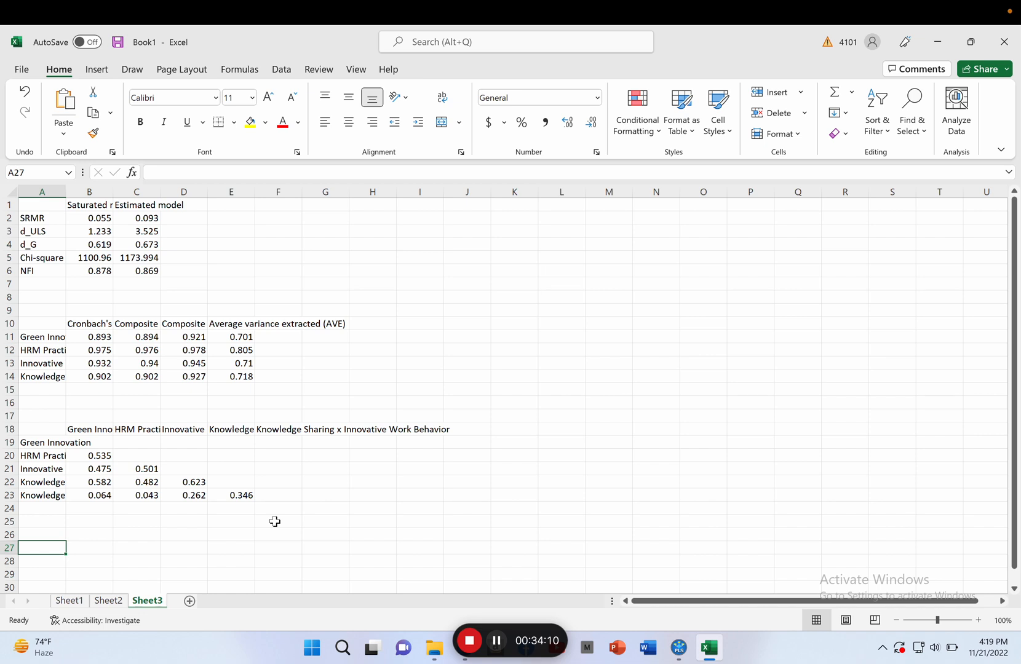
key("ctrl+v")
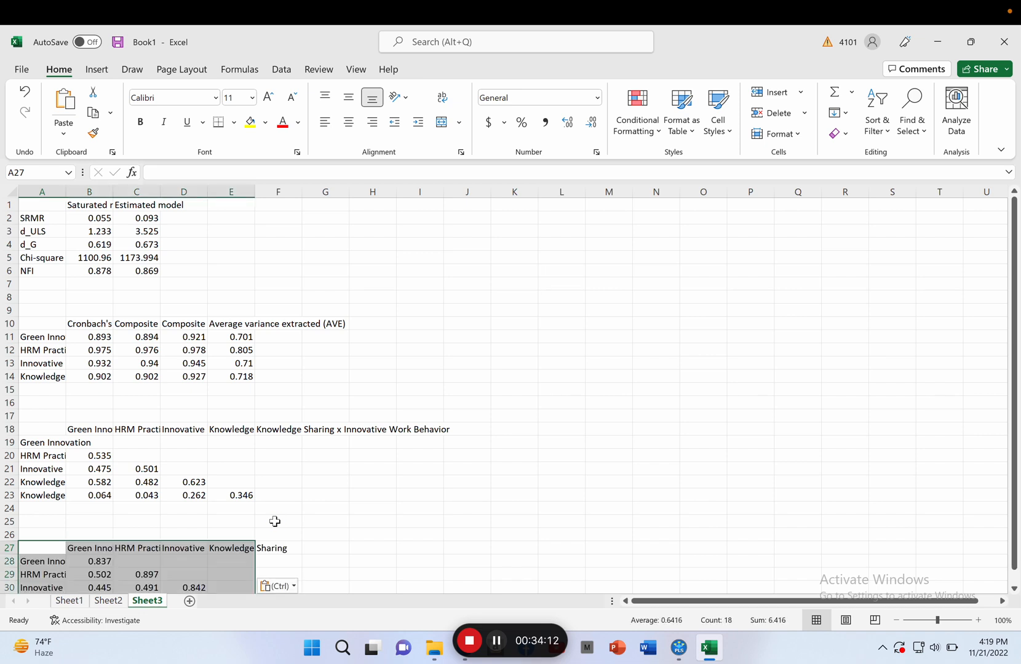
scroll(275, 522, "down", 4)
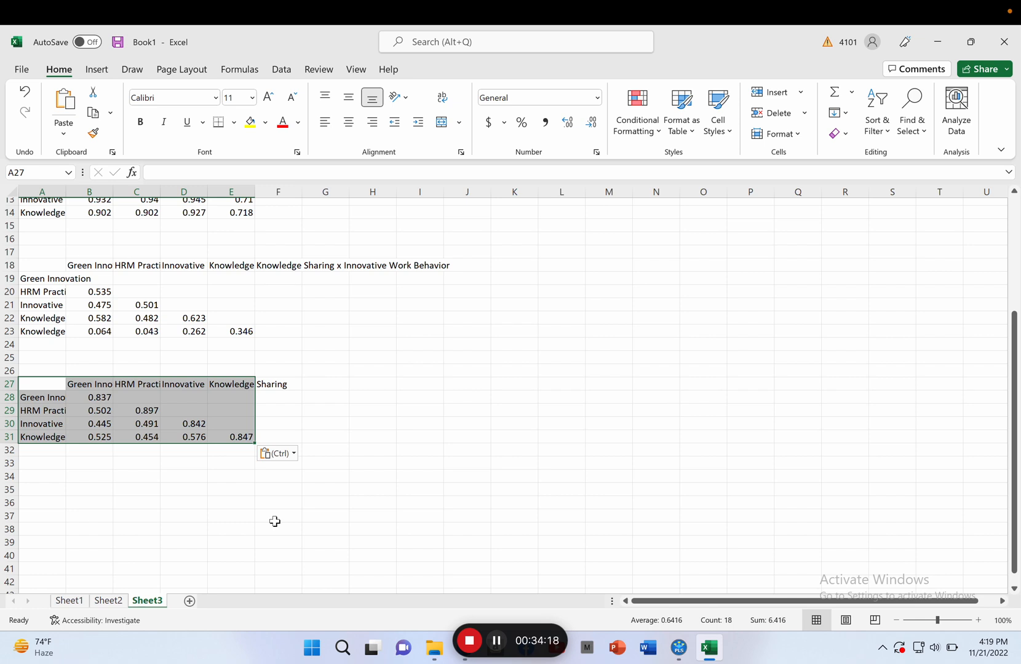
Review the outer loadings matrix in the SmartPLS report, copy it and paste it at cell A35 of Sheet3 in Excel
left_click(47, 493)
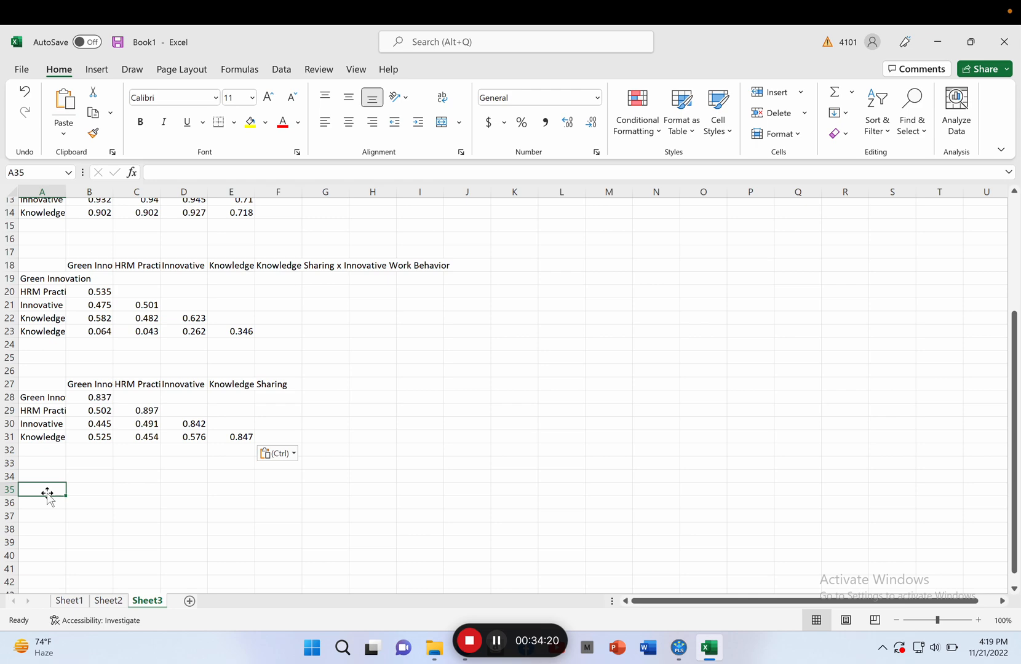
left_click(709, 649)
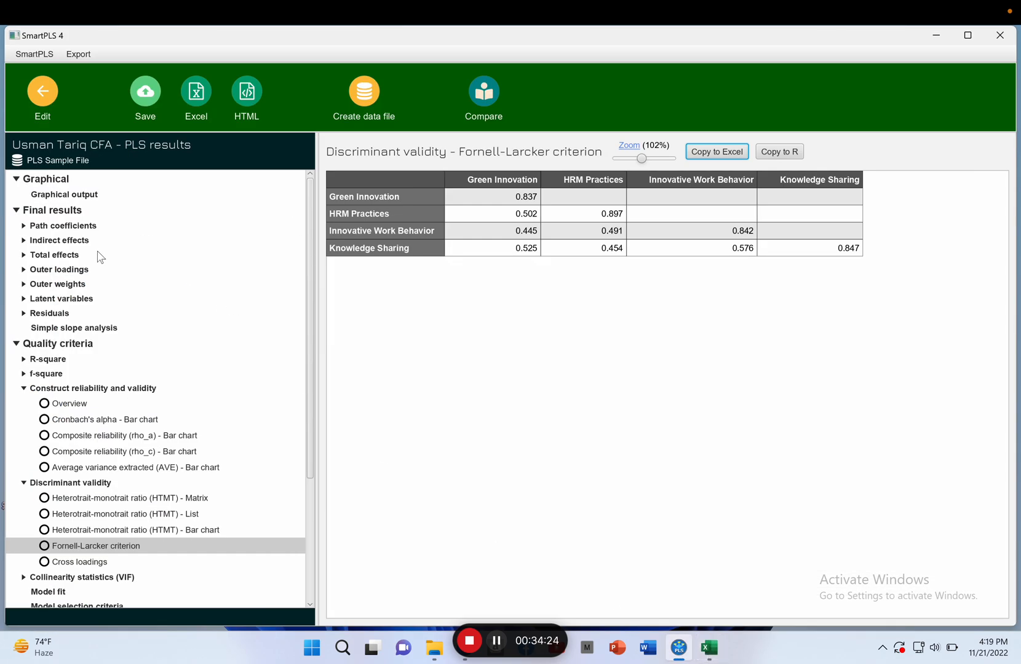
left_click(73, 275)
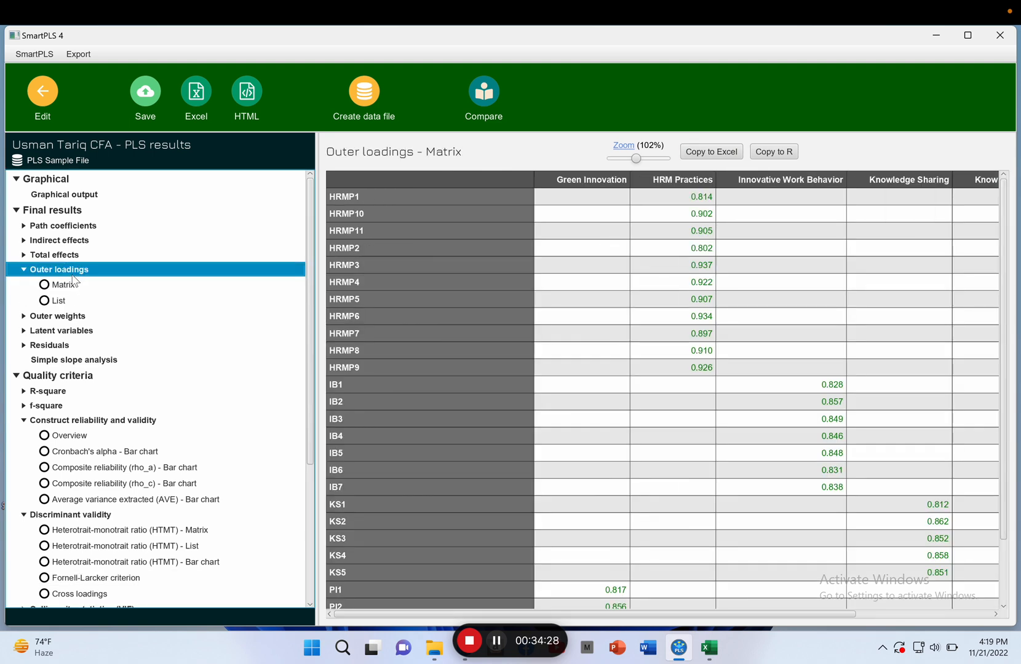
left_click(632, 269)
scroll(633, 272, "right", 2)
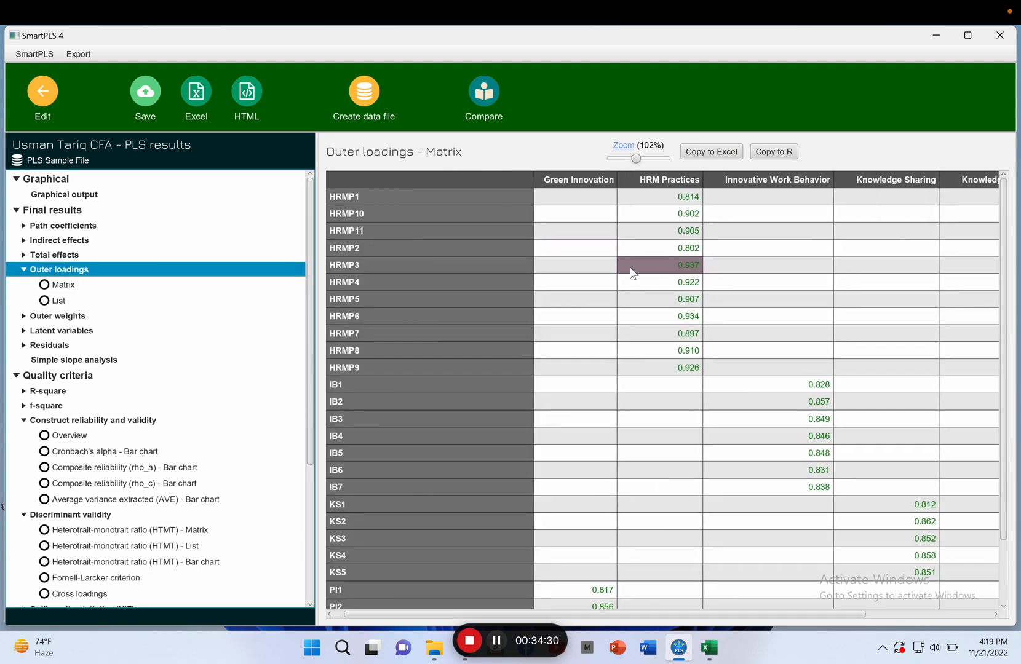
scroll(633, 273, "right", 3)
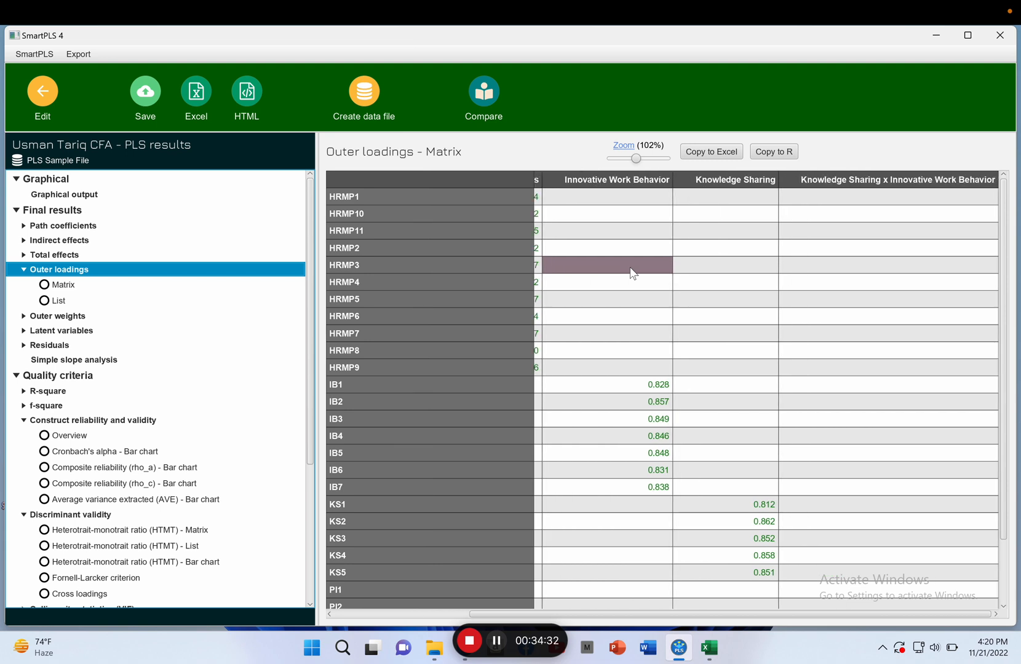
scroll(632, 273, "down", 2)
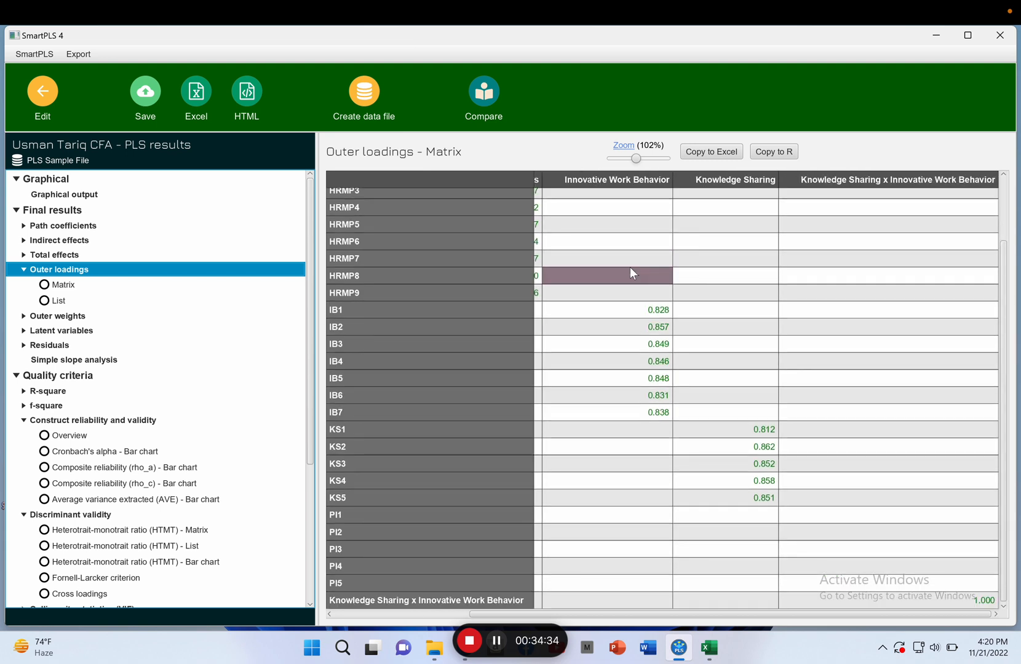
scroll(632, 273, "left", 5)
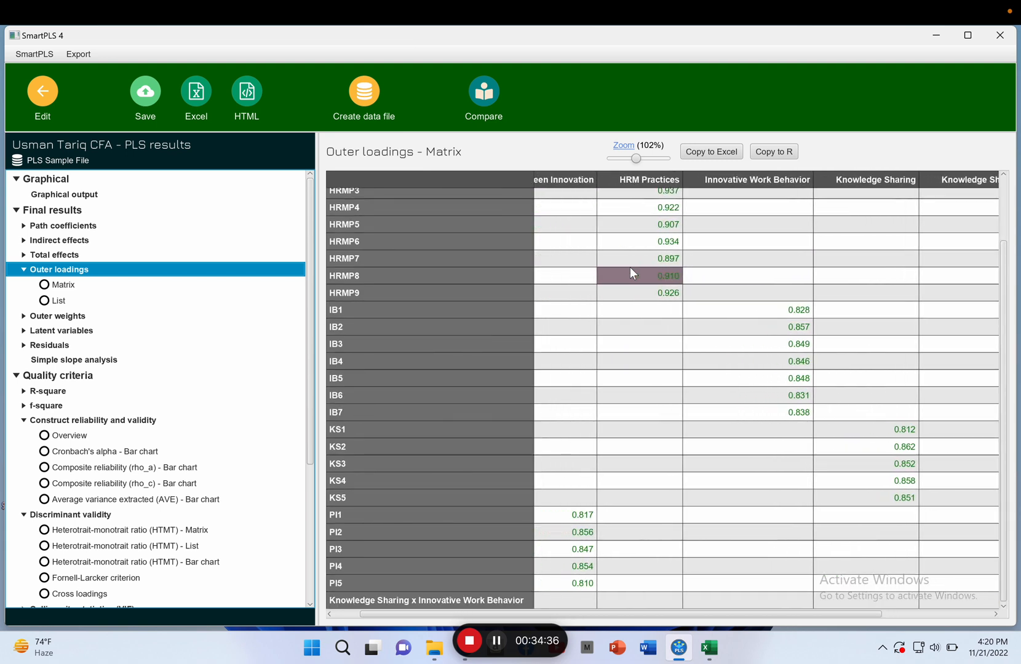
scroll(632, 273, "right", 3)
scroll(632, 273, "left", 3)
left_click(721, 153)
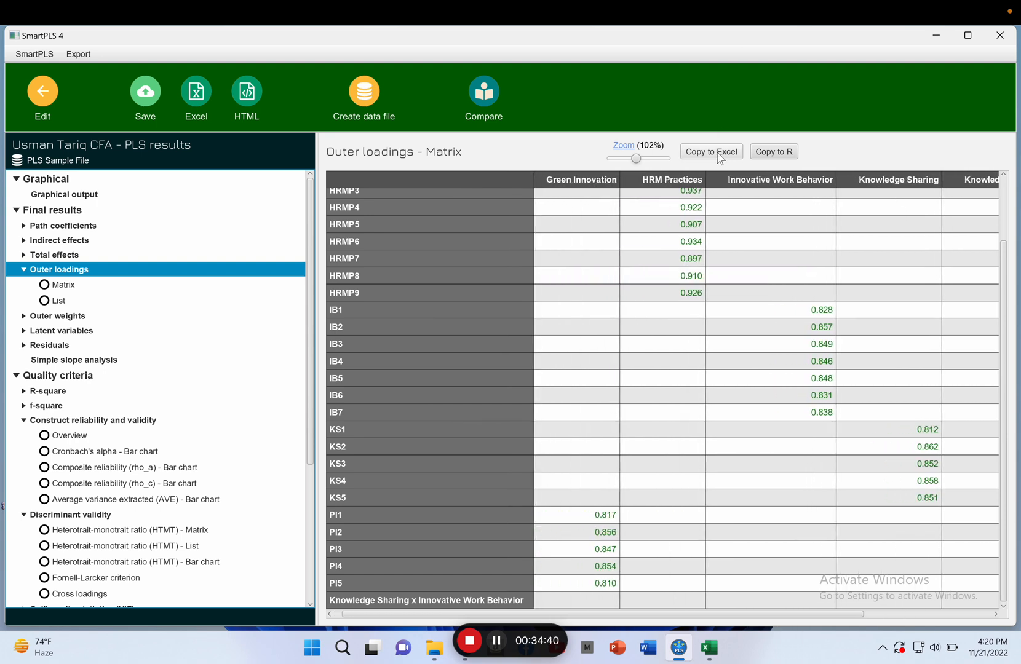
left_click(718, 154)
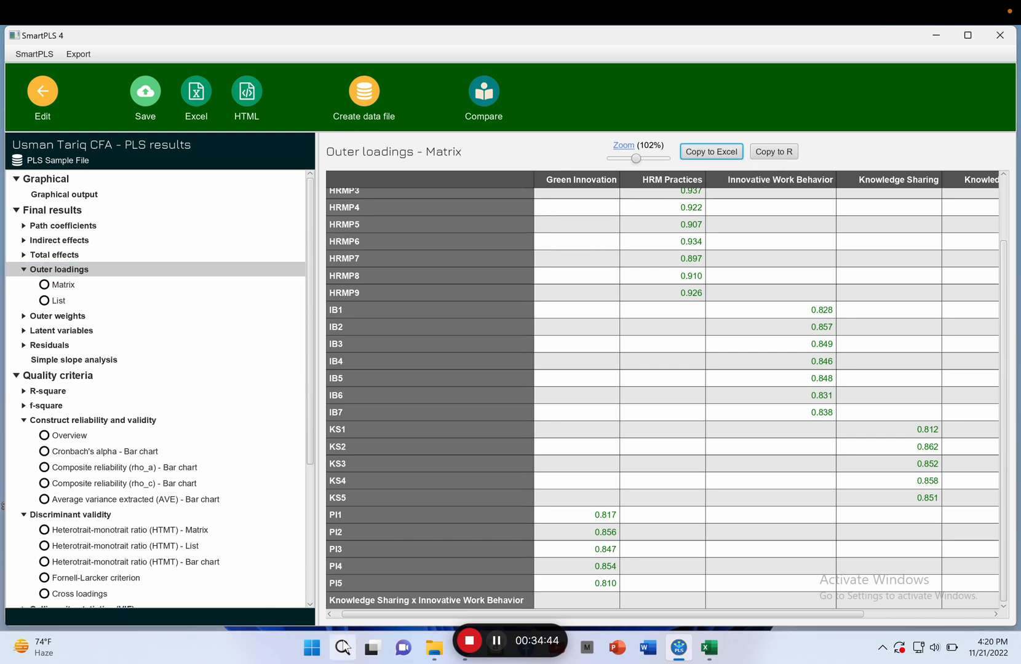
left_click(709, 649)
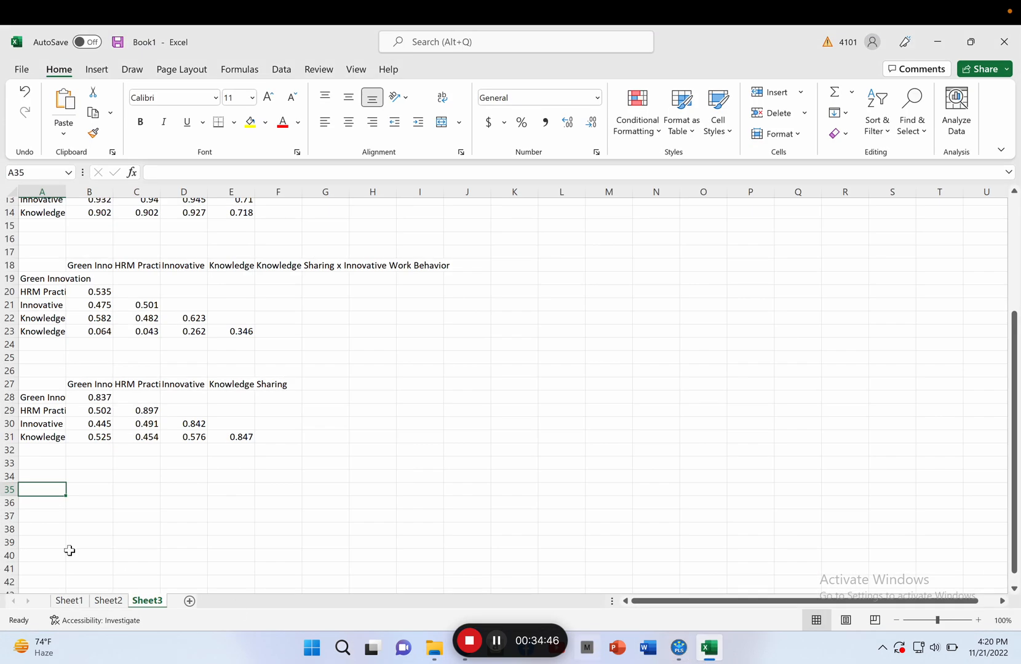
key("ctrl+v")
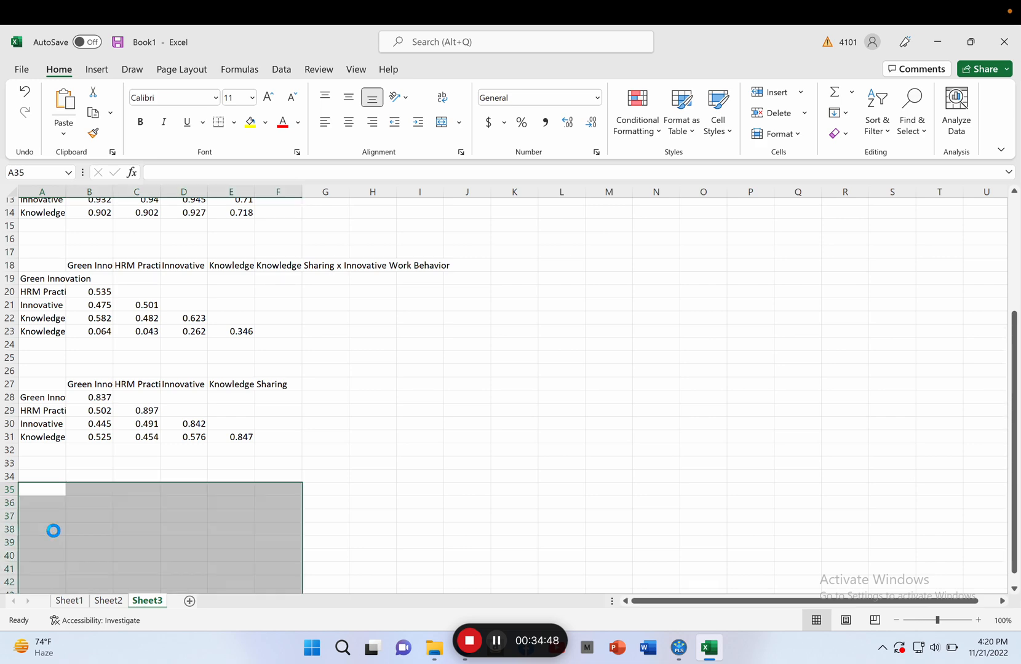
scroll(401, 415, "down", 2)
scroll(403, 417, "down", 5)
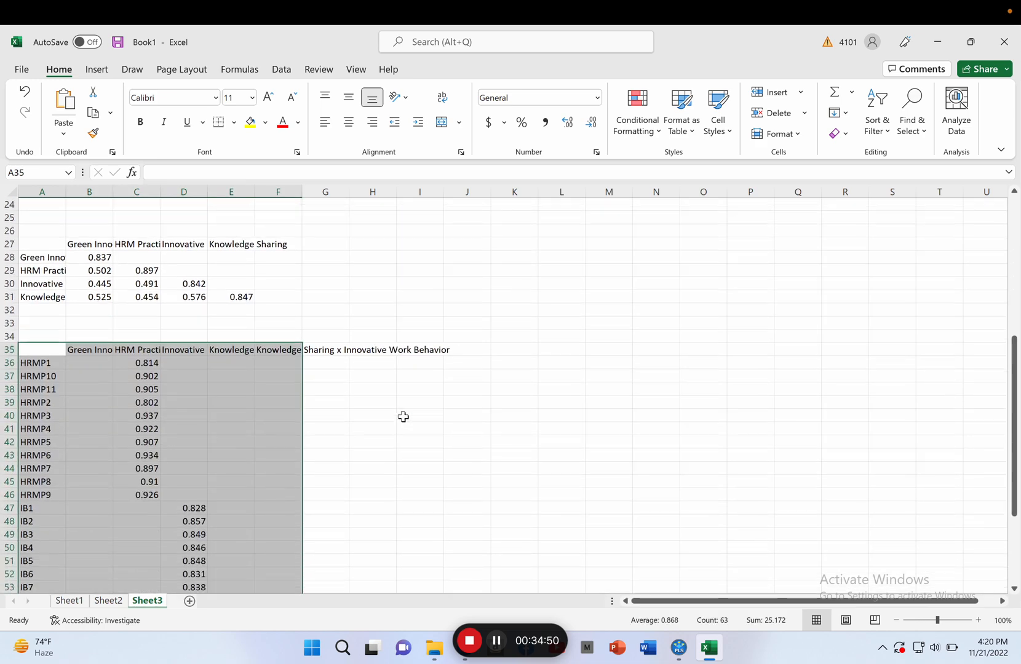
Examine the pasted outer loadings table on Sheet3, from its header row down to the Knowledge Sharing x Innovative Work Behavior row
scroll(382, 356, "right", 2)
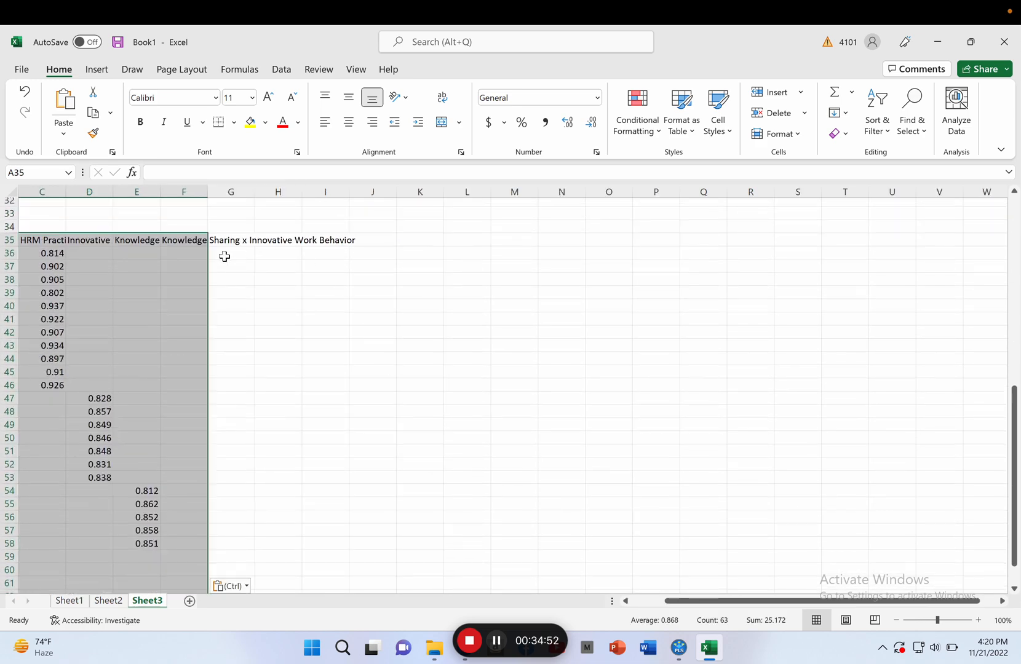
scroll(280, 369, "down", 5)
scroll(280, 369, "left", 2)
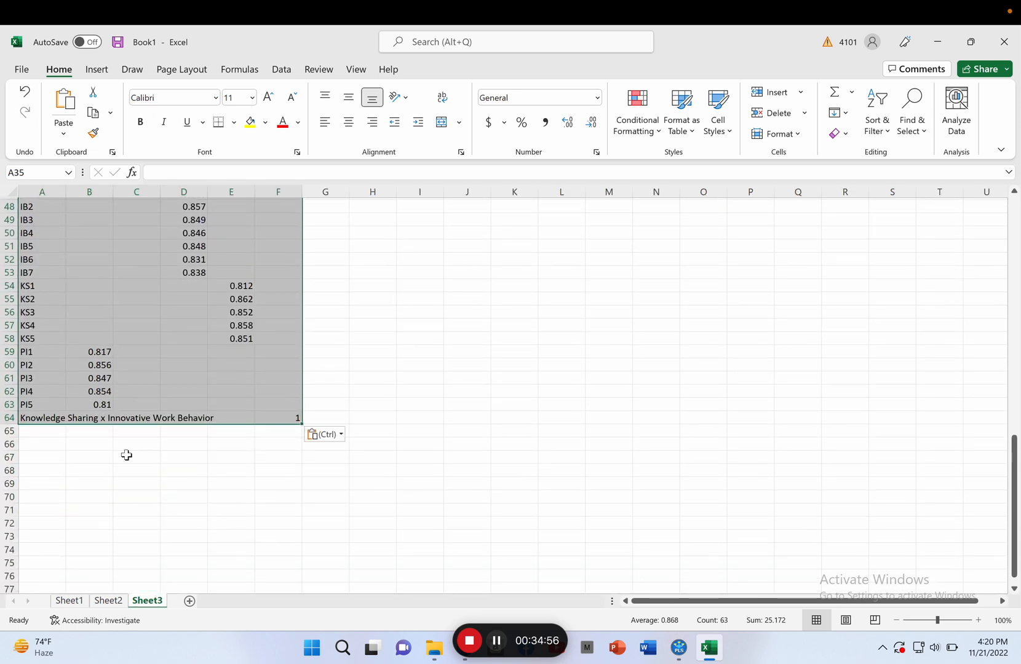
scroll(420, 321, "up", 8)
scroll(421, 322, "right", 2)
scroll(420, 322, "up", 1)
scroll(420, 322, "left", 2)
scroll(420, 322, "down", 5)
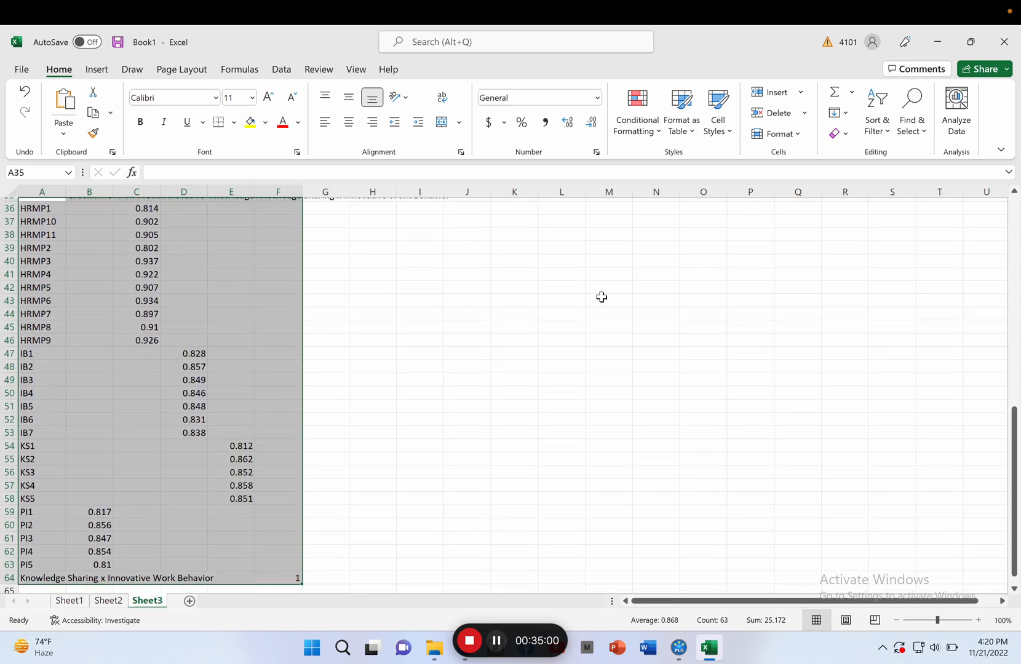
Switch to the SmartPLS report and view the latent variable scores and the graphical output of the model
left_click(678, 647)
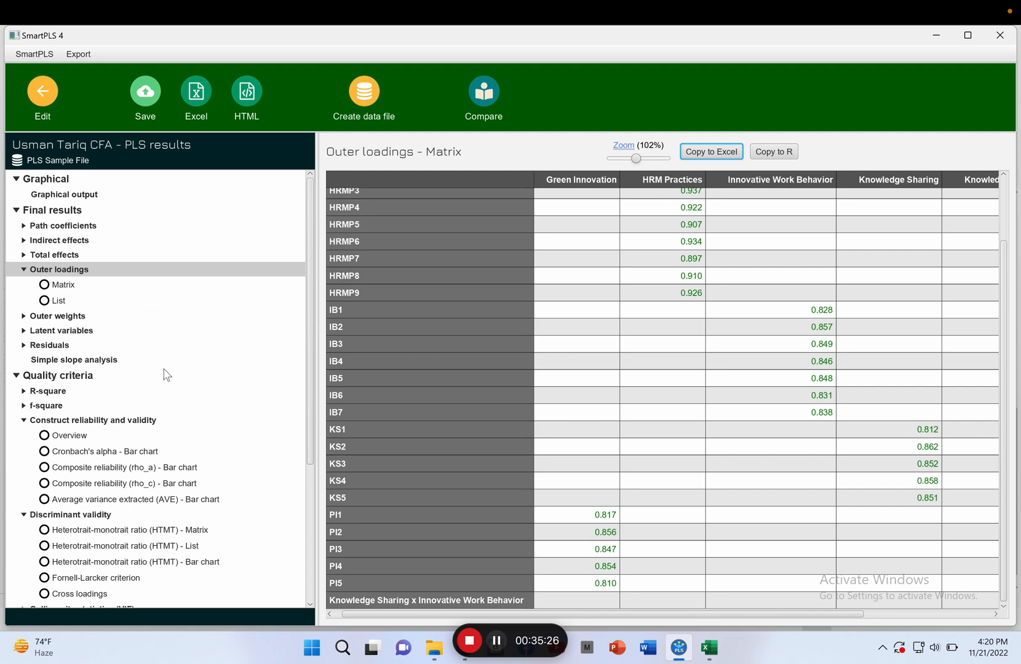
scroll(166, 375, "down", 5)
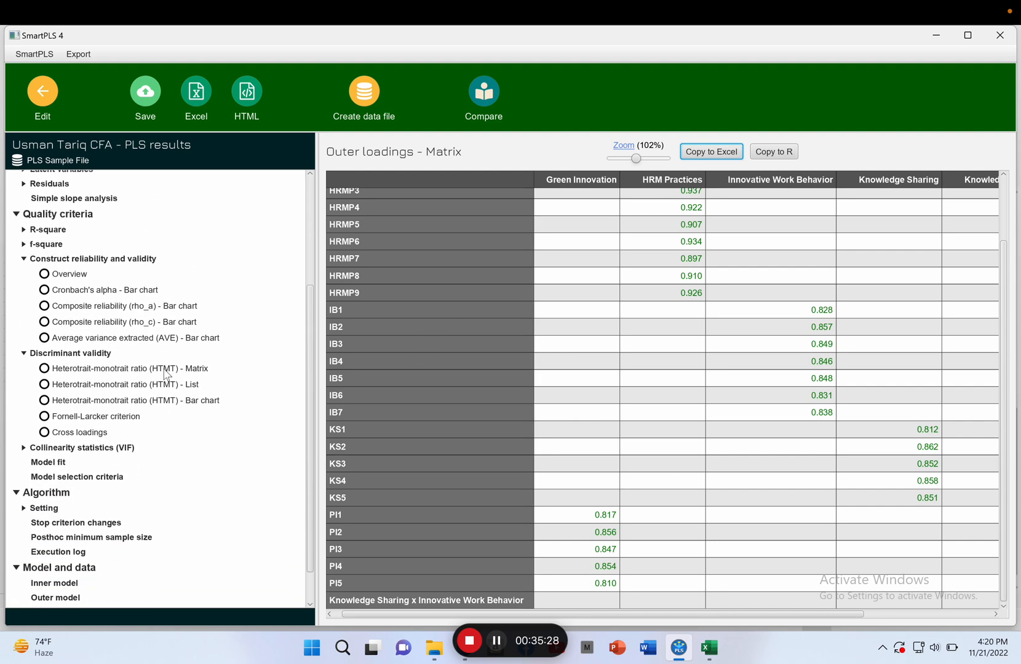
scroll(166, 375, "down", 2)
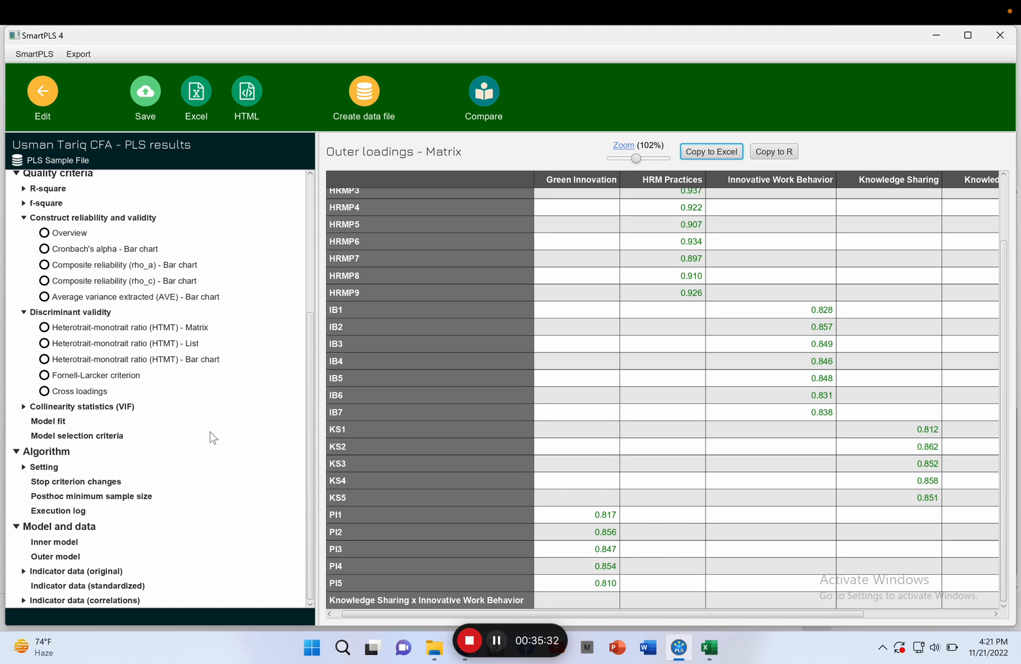
scroll(212, 438, "up", 2)
scroll(213, 437, "up", 4)
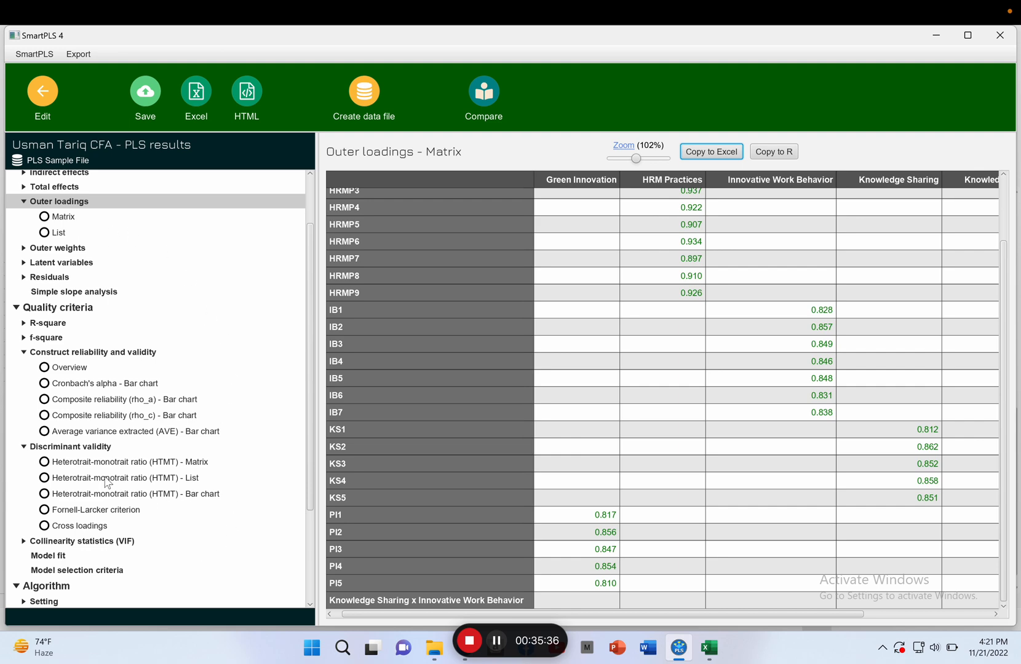
scroll(180, 273, "up", 2)
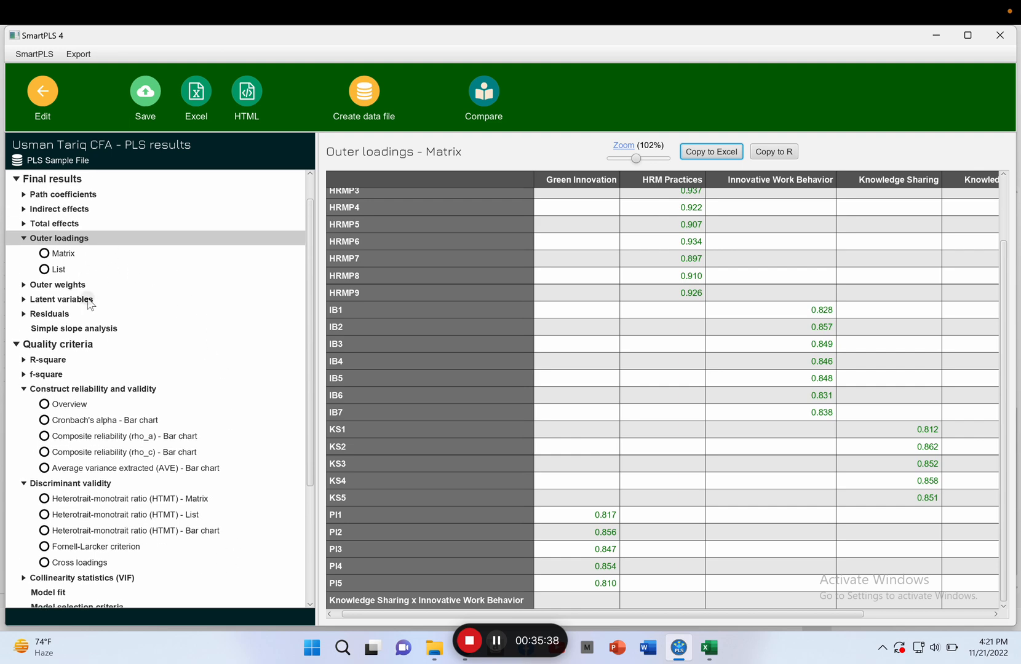
left_click(61, 300)
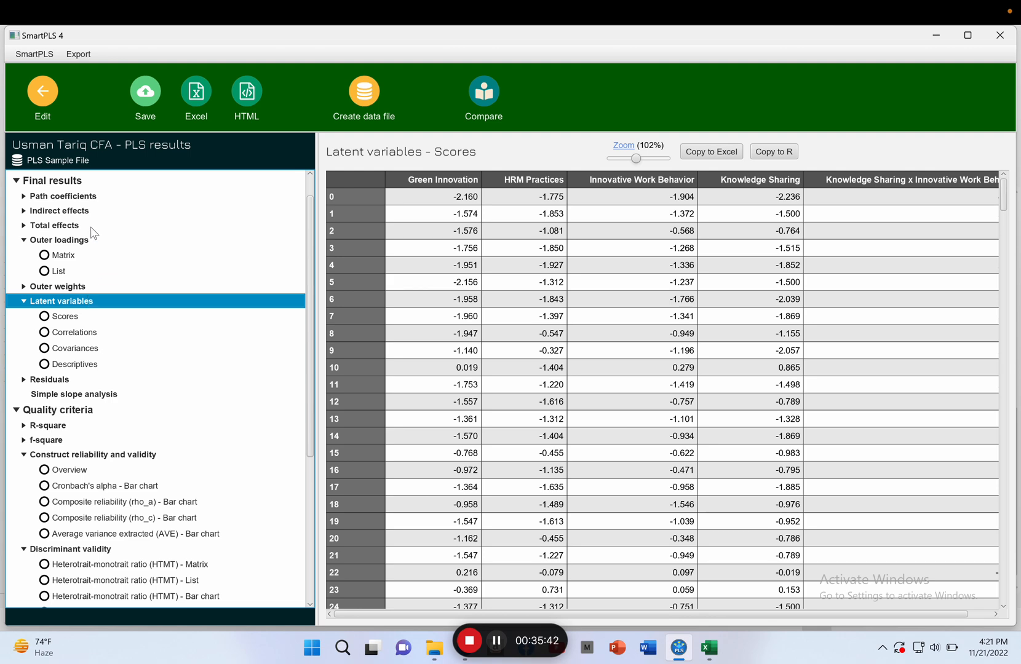
scroll(93, 227, "up", 2)
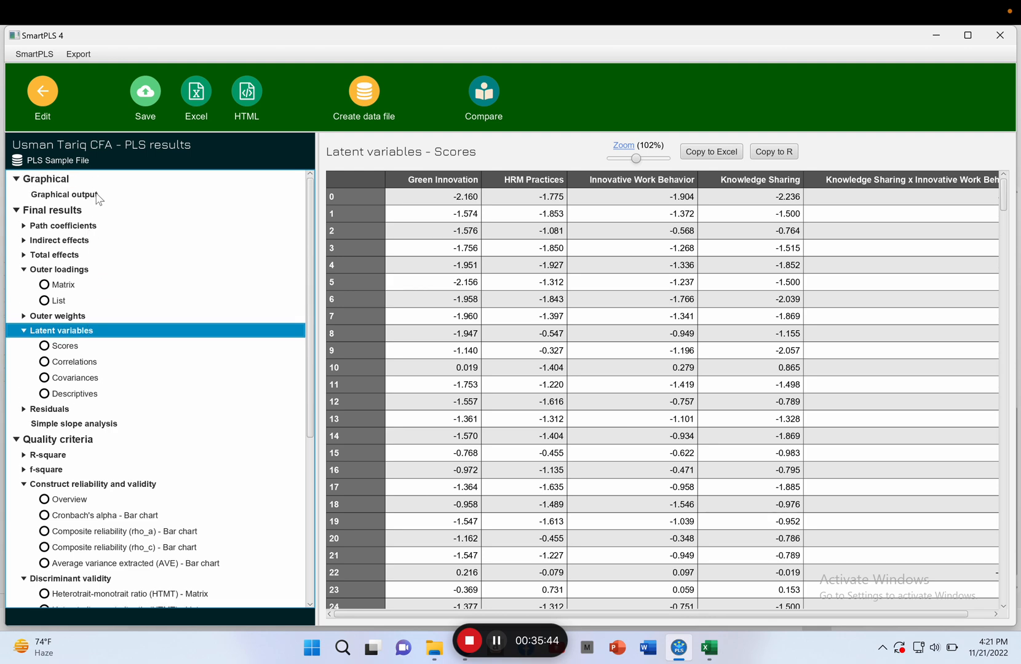
left_click(97, 198)
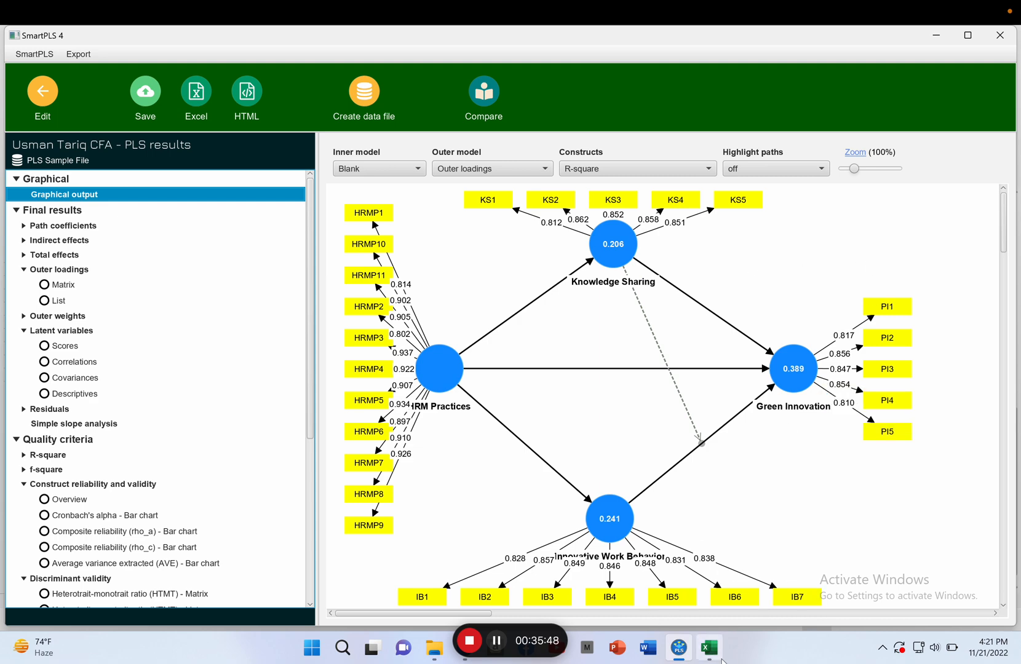
Switch to Excel, look through the sheets and examine the model fit and construct reliability tables at the start of Sheet3
left_click(721, 657)
left_click(65, 601)
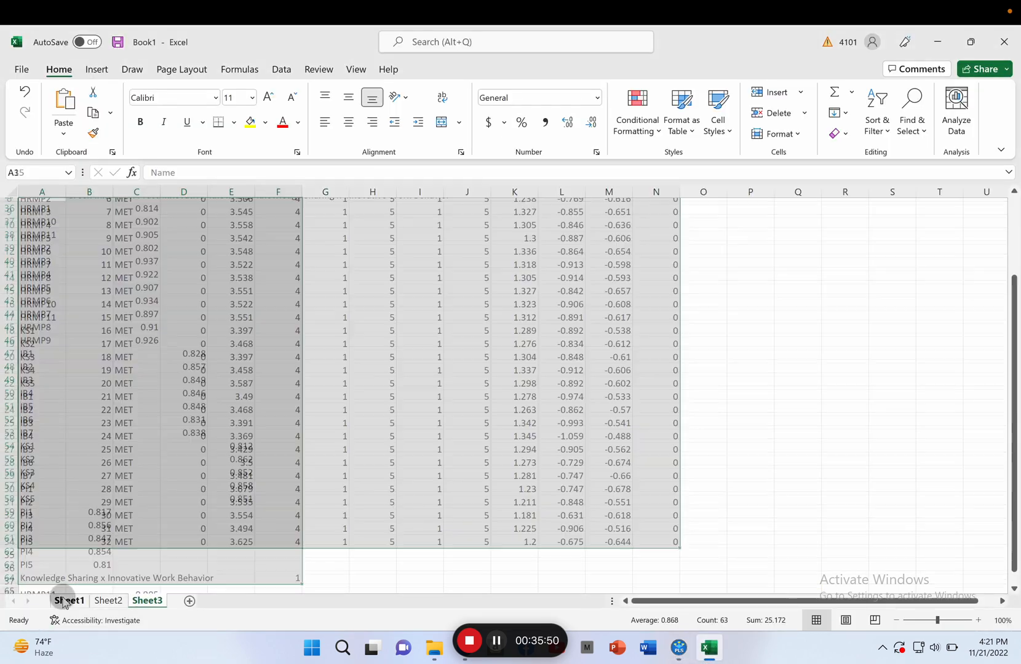
left_click(108, 601)
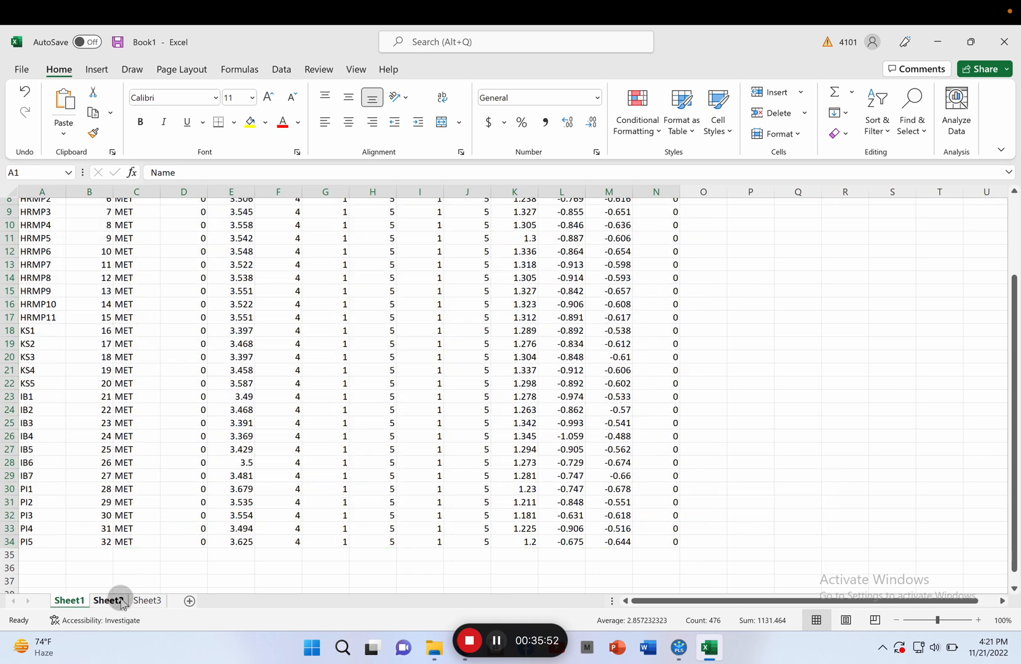
left_click(154, 603)
scroll(246, 356, "up", 11)
scroll(246, 356, "right", 2)
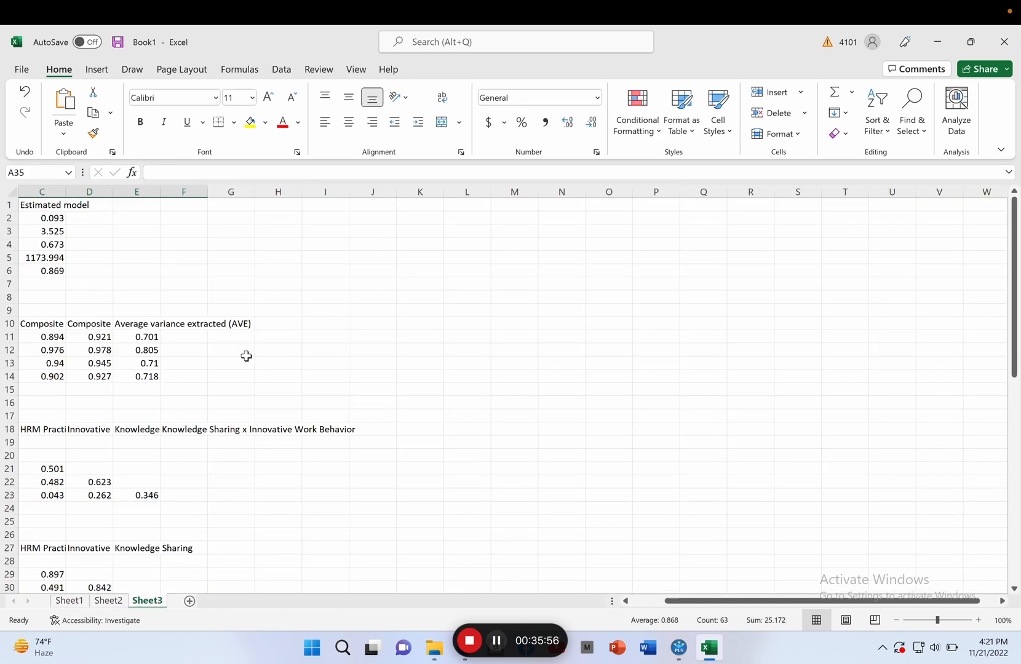
scroll(99, 253, "left", 2)
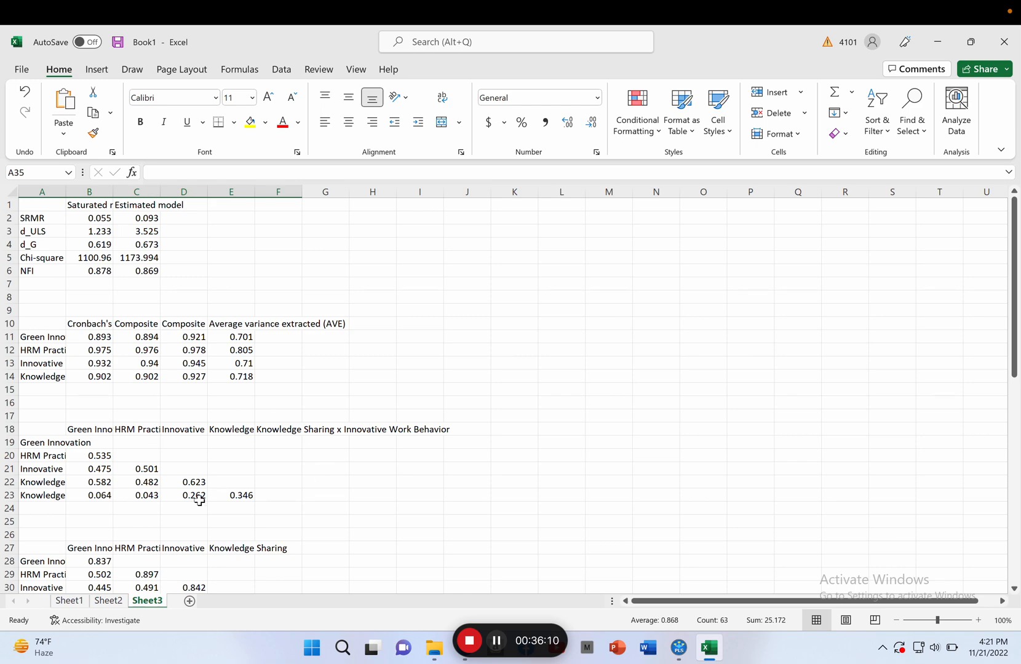
Review the HTMT, Fornell-Larcker and outer loadings tables further down Sheet3
scroll(170, 553, "down", 1)
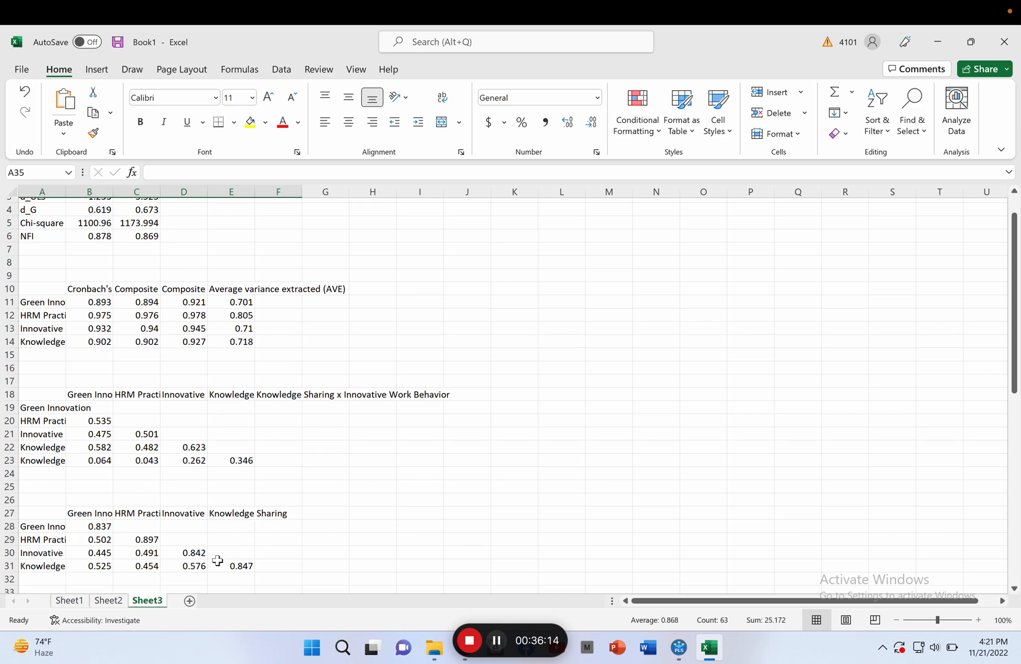
scroll(319, 495, "down", 5)
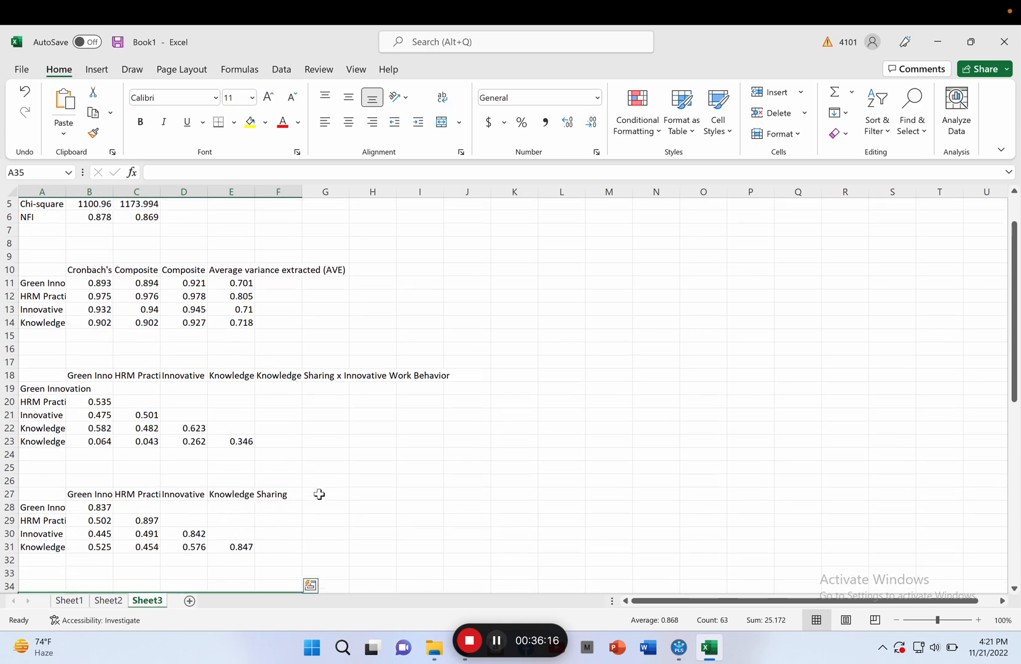
scroll(320, 495, "down", 6)
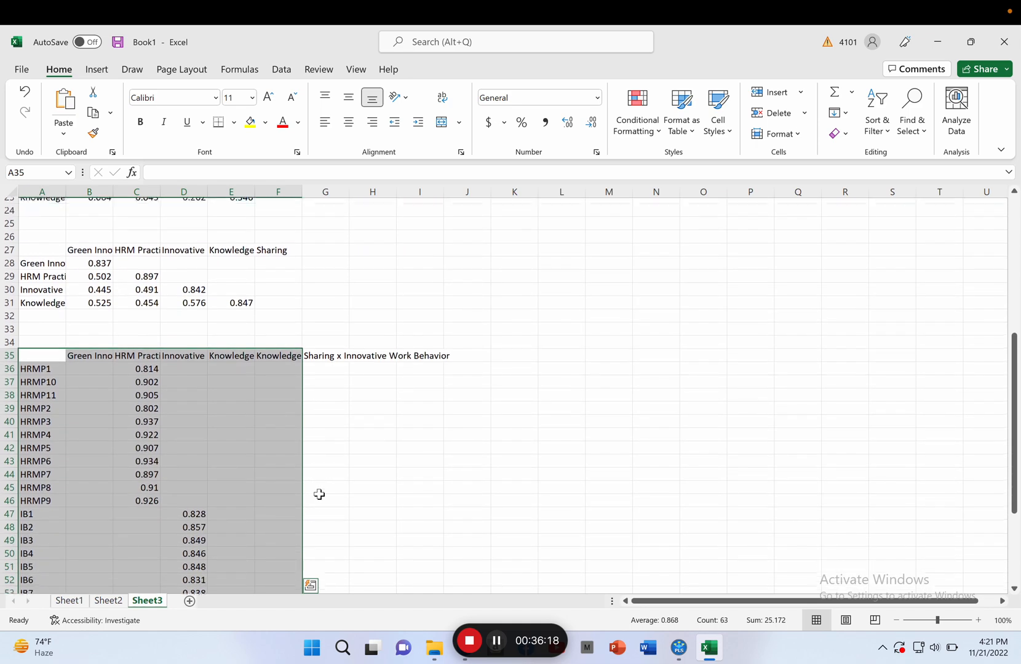
scroll(319, 494, "down", 1)
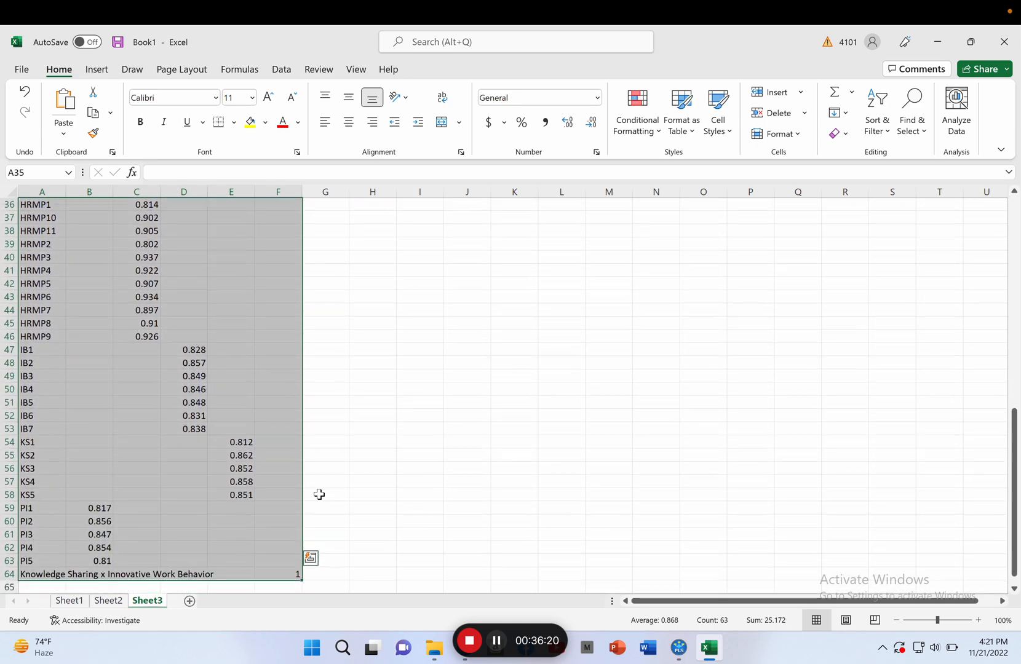
scroll(319, 494, "up", 3)
scroll(319, 494, "right", 3)
scroll(319, 495, "left", 3)
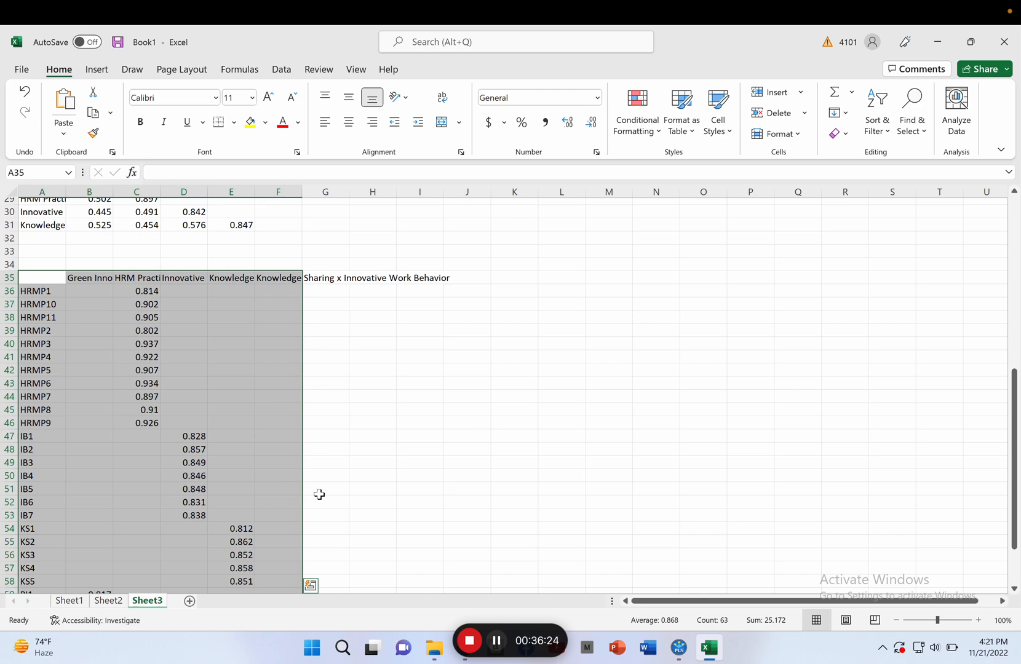
scroll(320, 494, "down", 3)
scroll(319, 495, "up", 5)
scroll(319, 494, "right", 1)
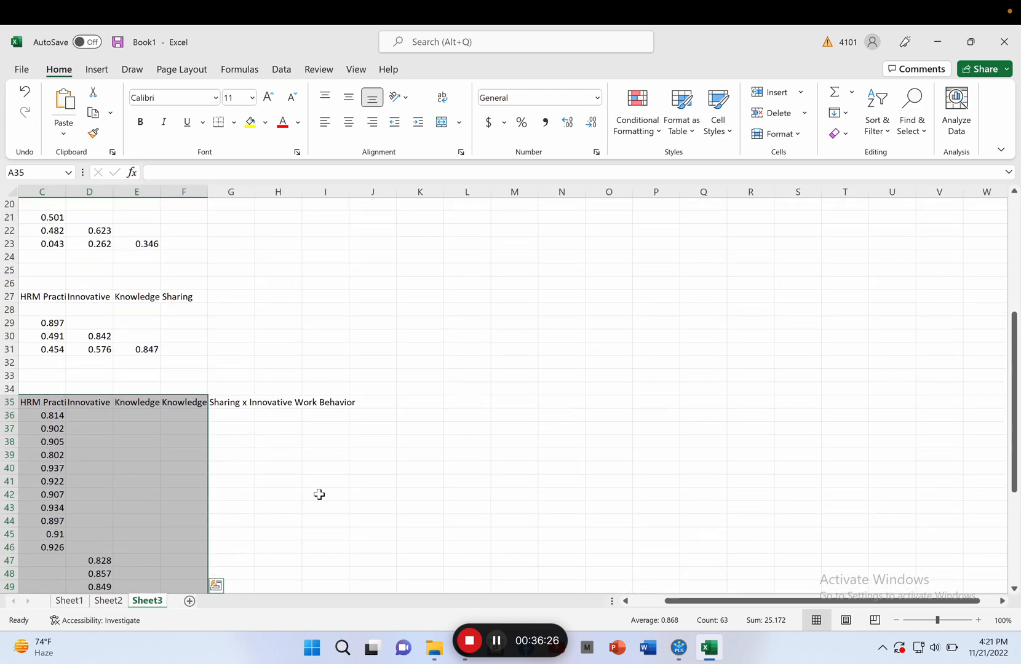
scroll(319, 494, "left", 1)
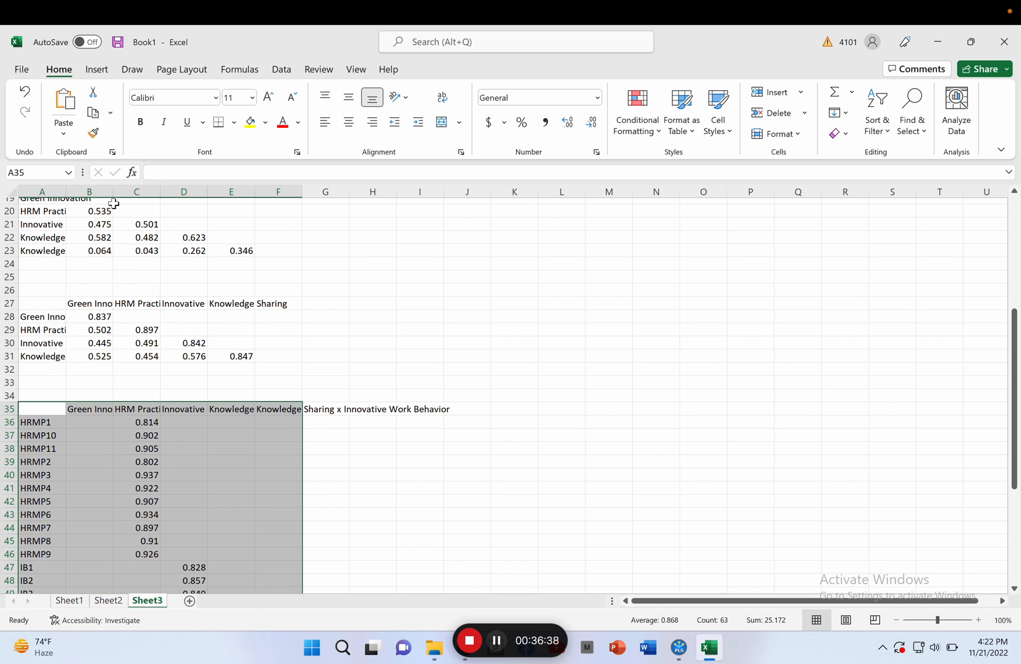
scroll(230, 266, "up", 1)
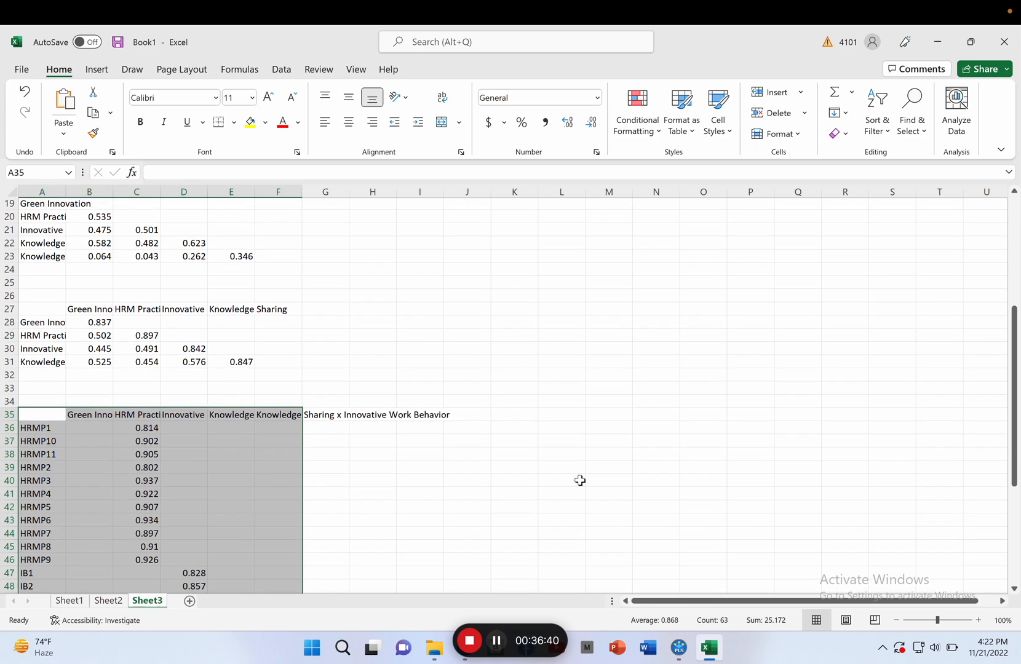
Switch to the SmartPLS report, view the HTMT matrix under discriminant validity and look over the report's other result sections
left_click(679, 648)
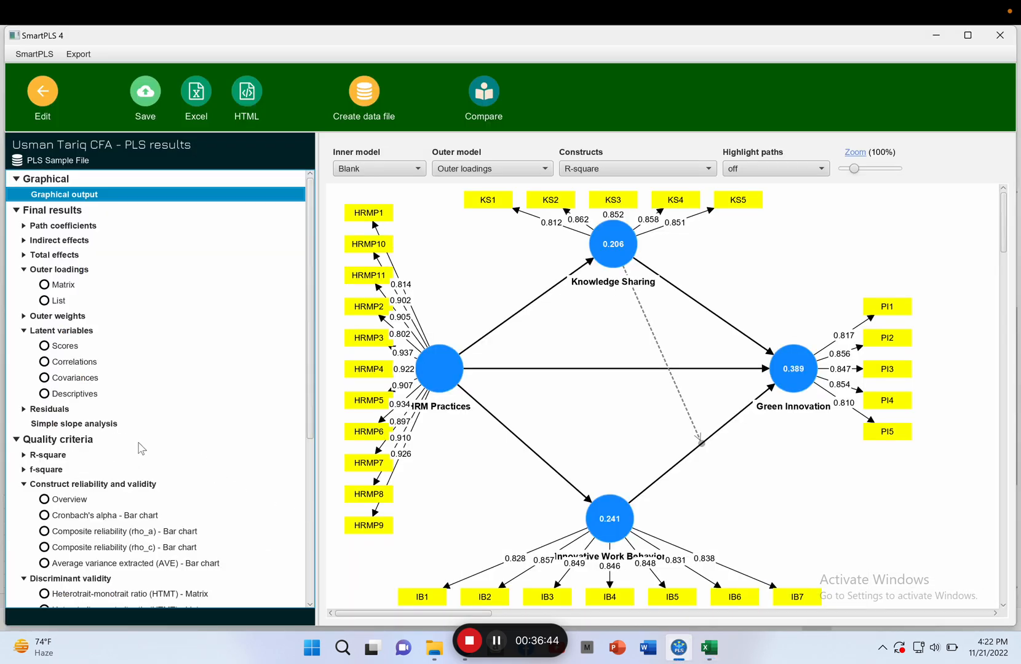
scroll(151, 431, "down", 2)
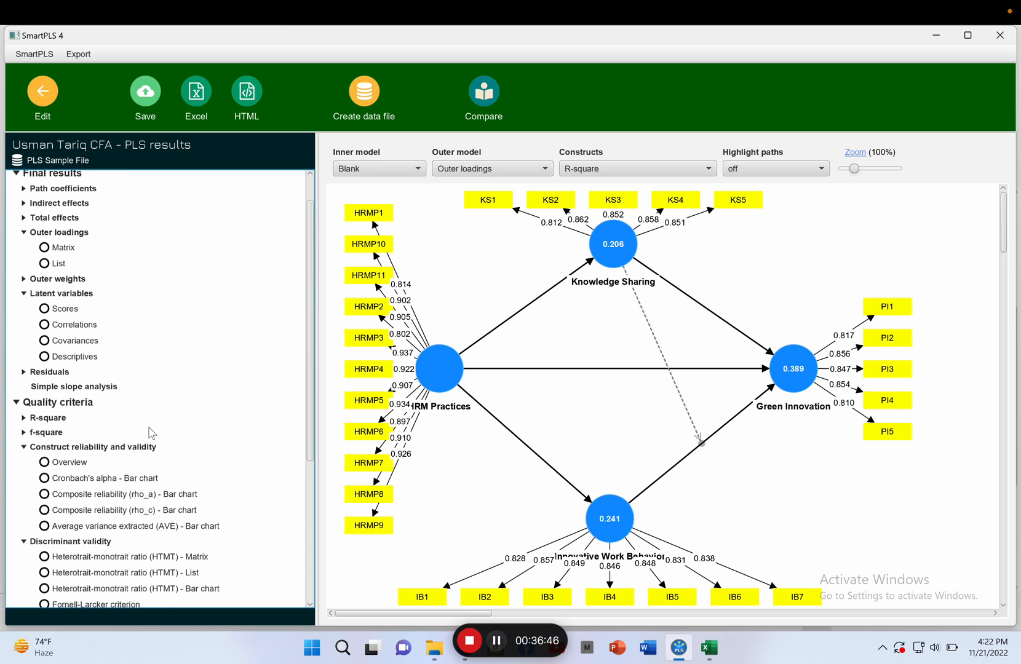
left_click(100, 557)
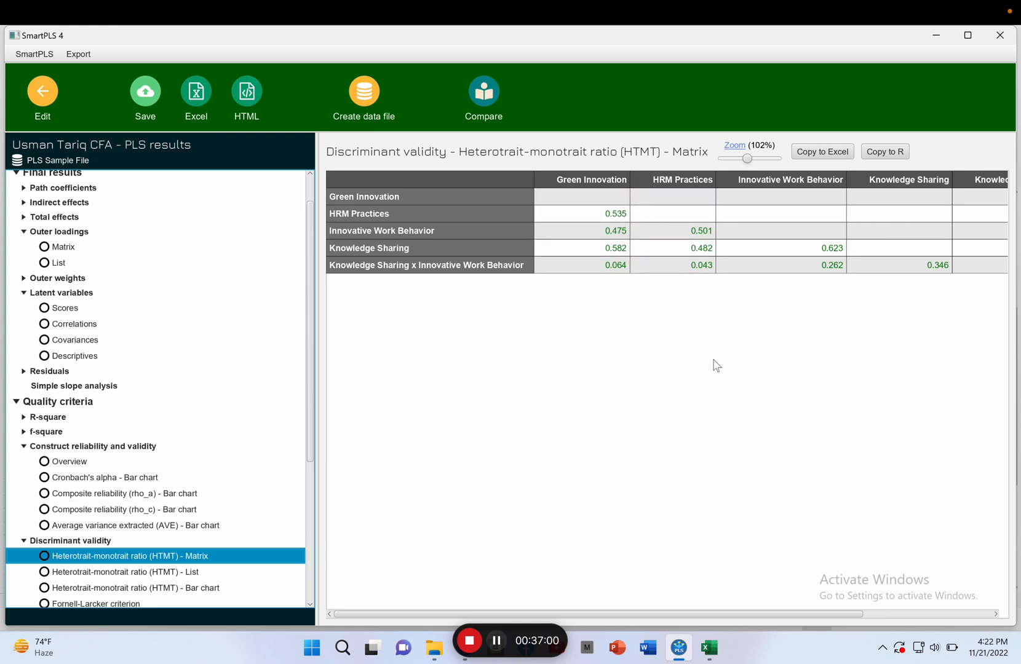
scroll(288, 436, "up", 2)
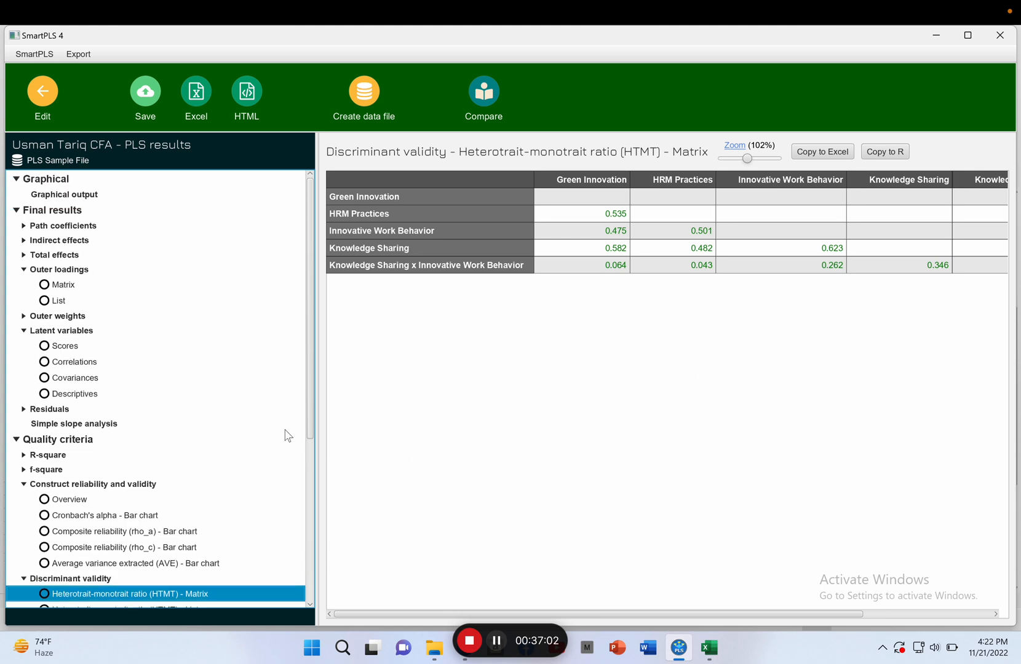
scroll(287, 436, "down", 6)
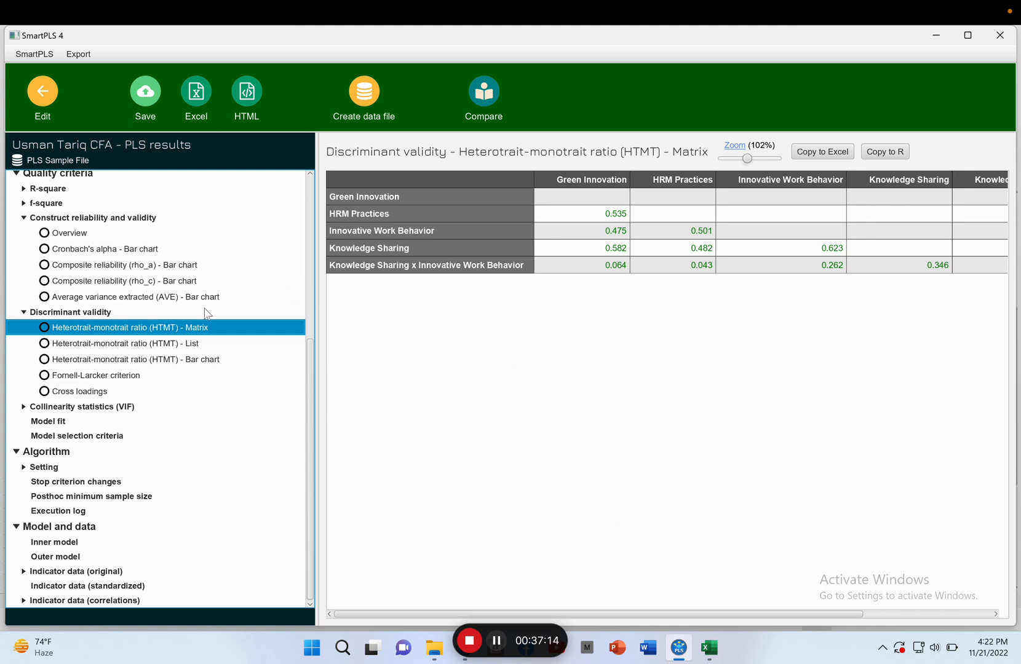
scroll(208, 313, "up", 2)
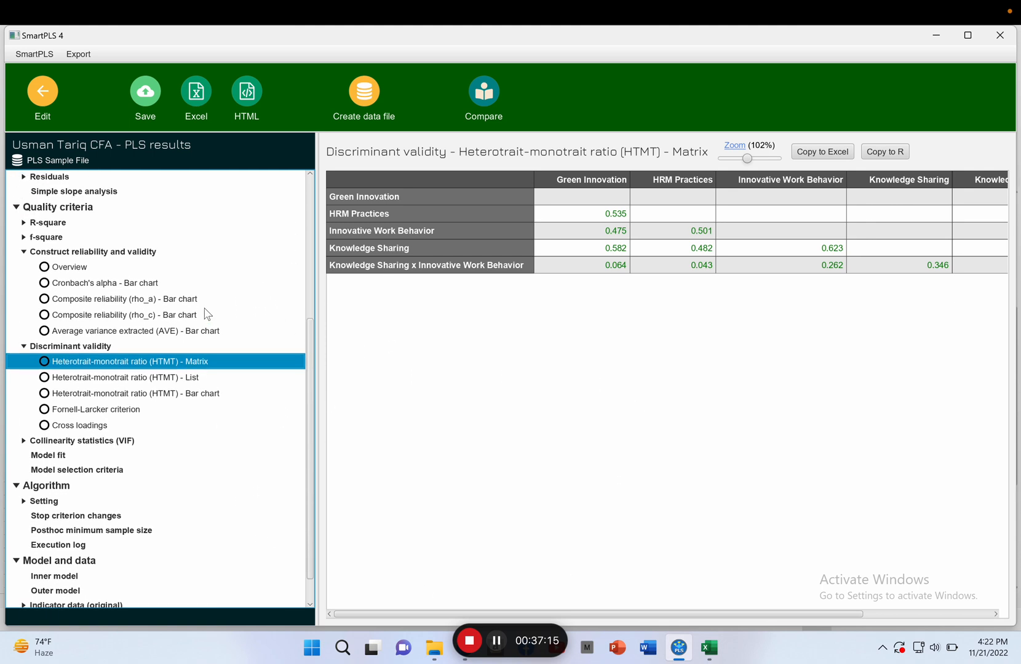
Save the results report in the current project, removing the "- PLS - 2022-11-21" ending from its file name
left_click(147, 96)
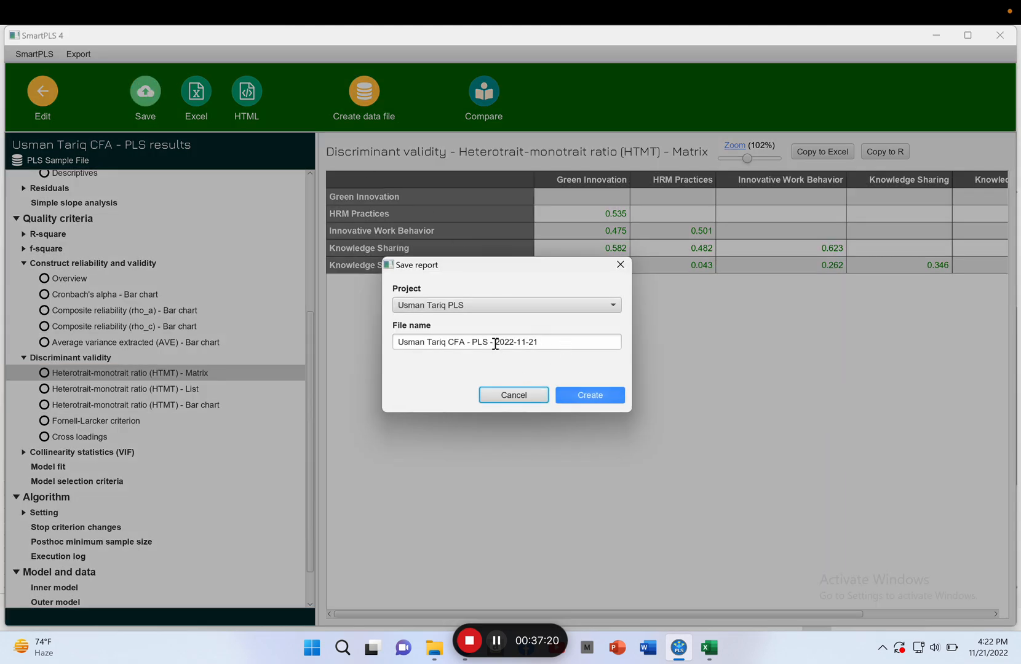
left_click_drag(546, 341, 467, 345)
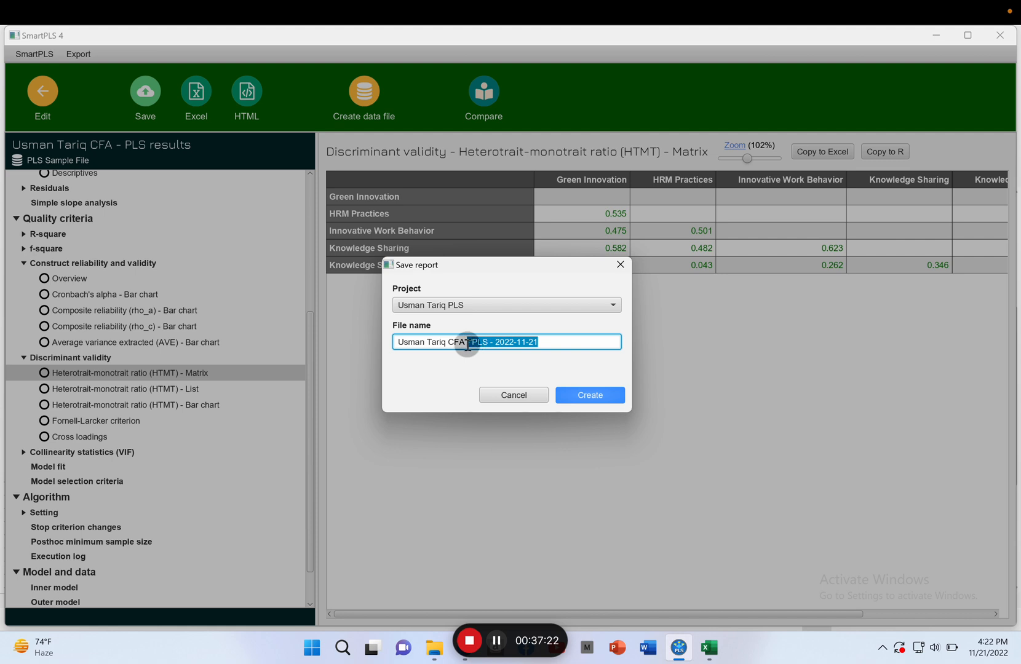
key("BackSpace")
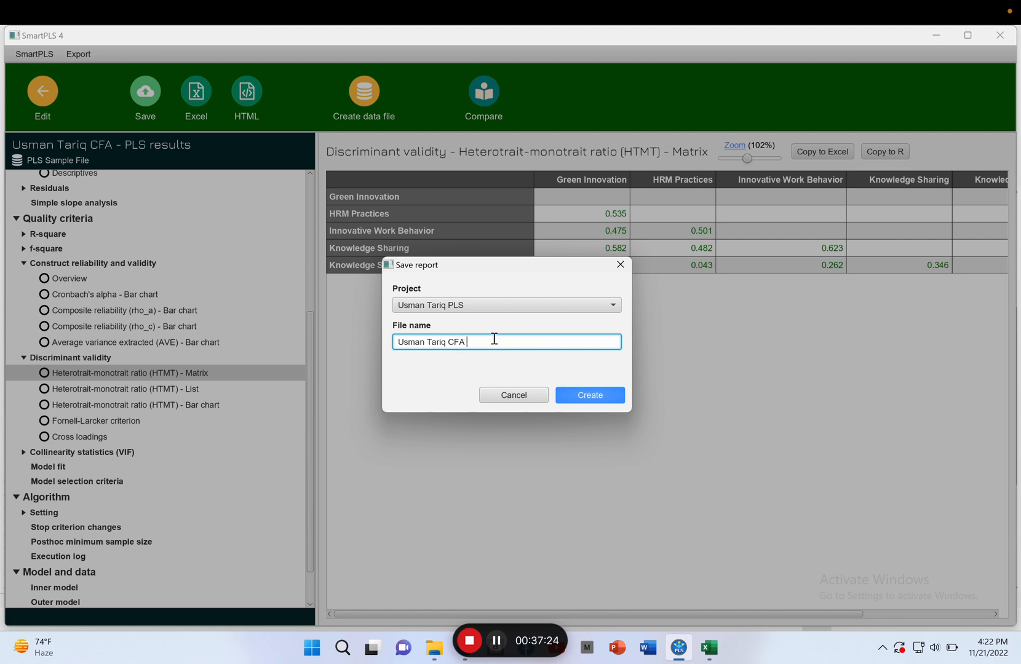
left_click(579, 398)
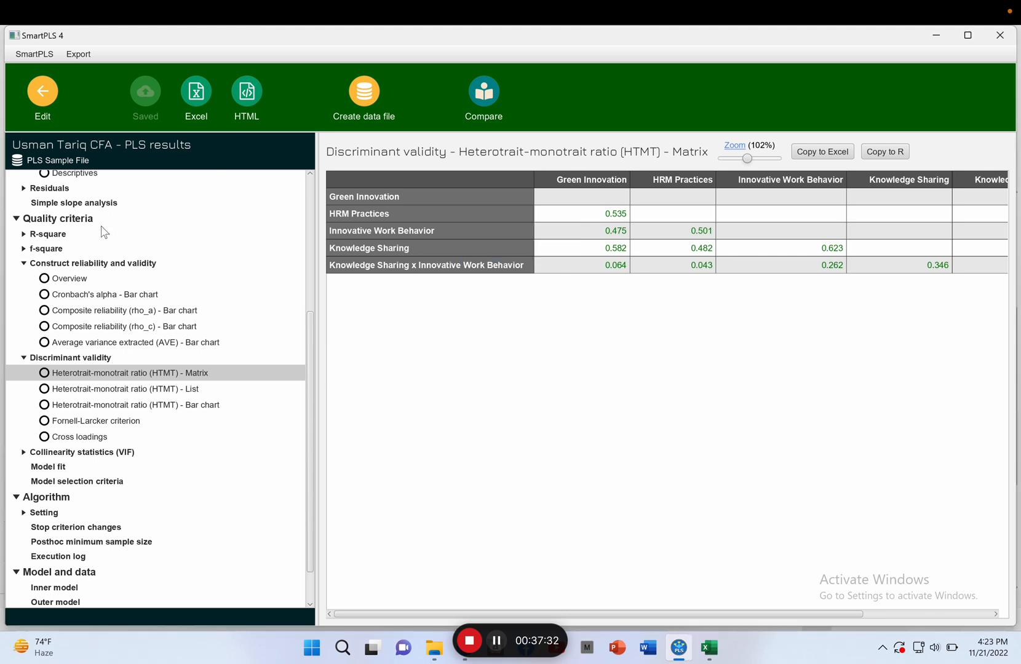
Switch to Excel and review the collected result tables from the start of Sheet3
left_click(709, 648)
scroll(387, 484, "up", 6)
scroll(387, 484, "right", 2)
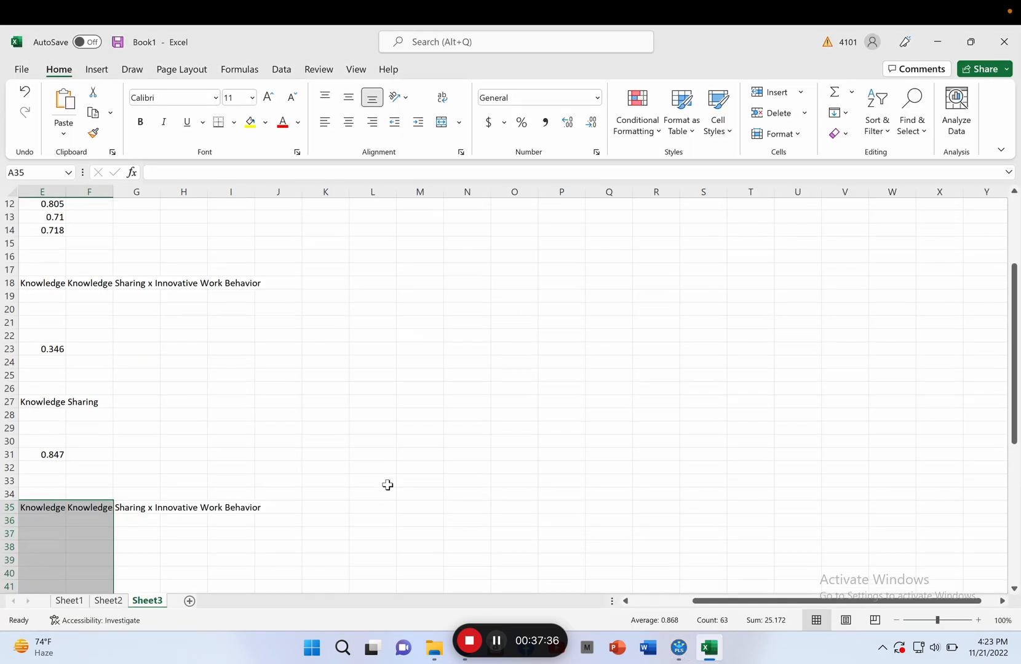
scroll(388, 484, "left", 2)
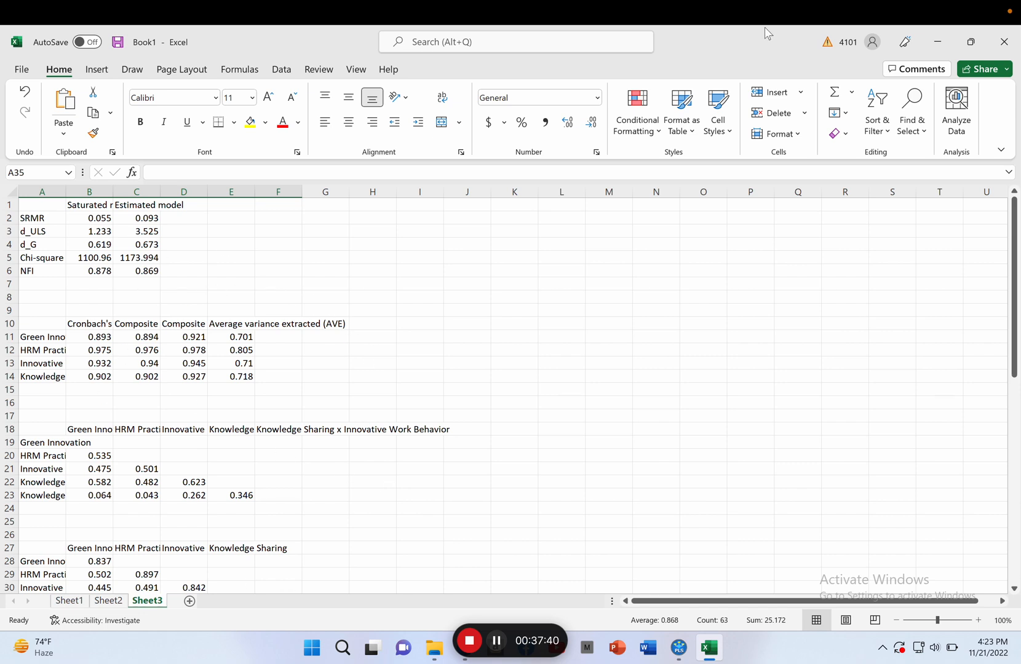
Switch to the SmartPLS report and export it to Excel in the Desktop's Random Work folder, adding "Results" to the suggested file name
left_click(937, 42)
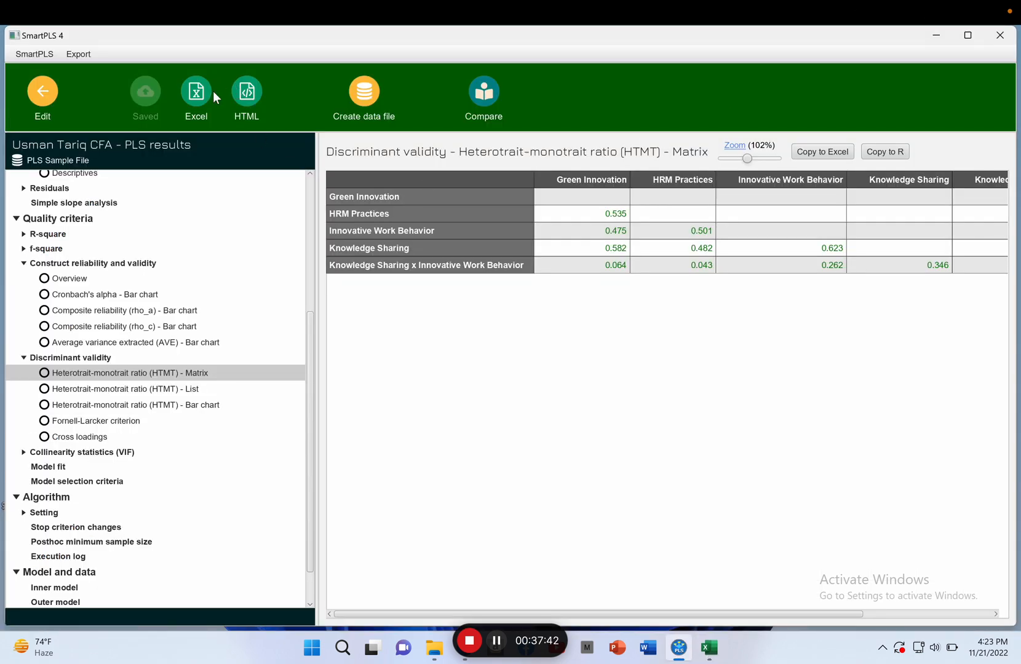
left_click(196, 95)
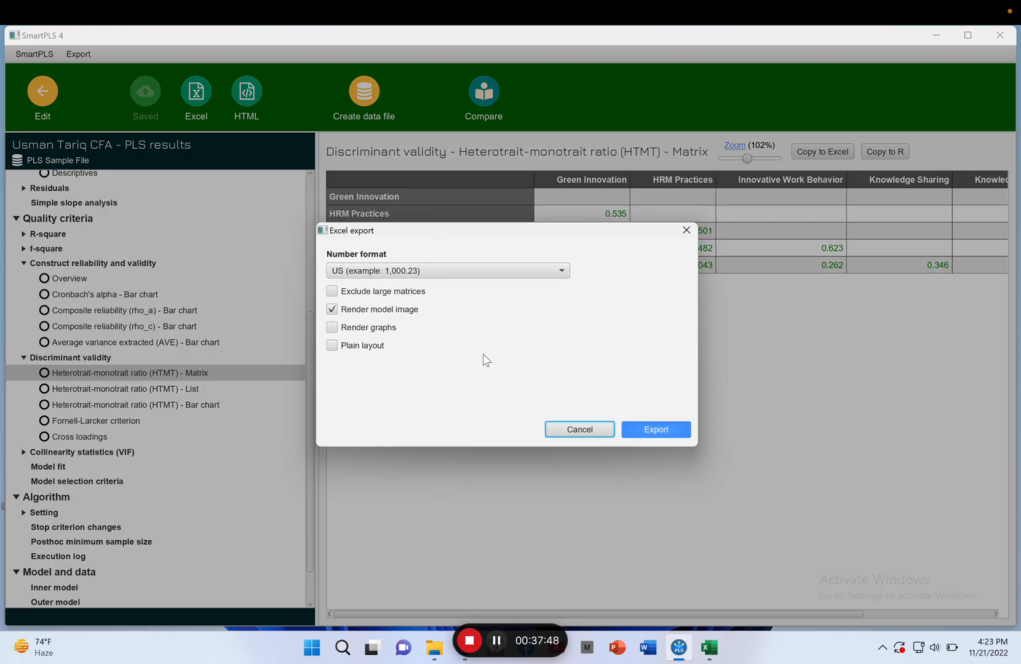
left_click(655, 429)
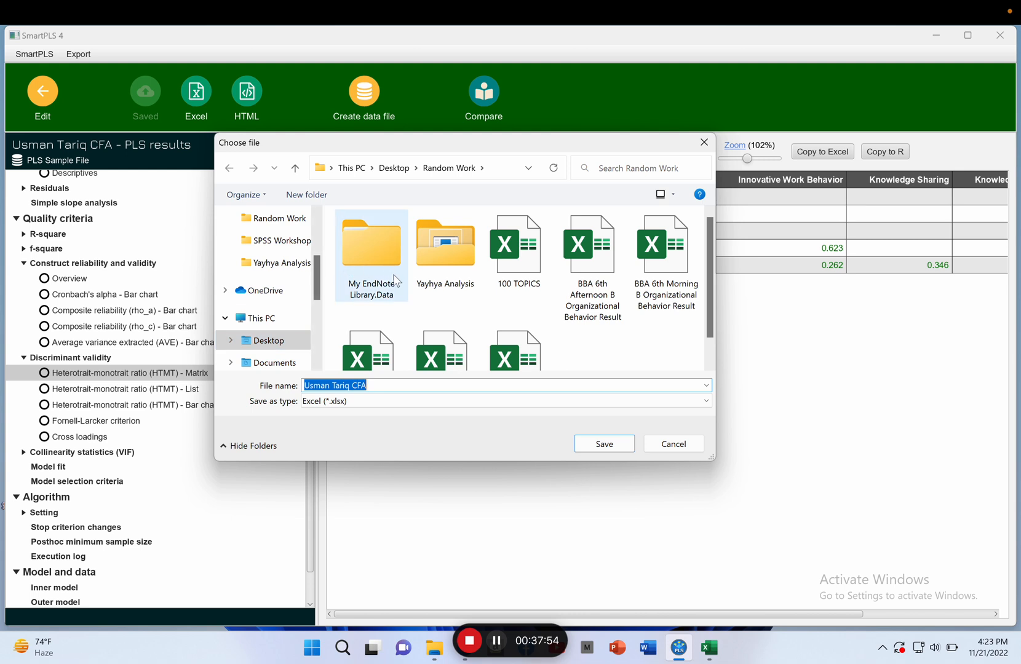
left_click(274, 341)
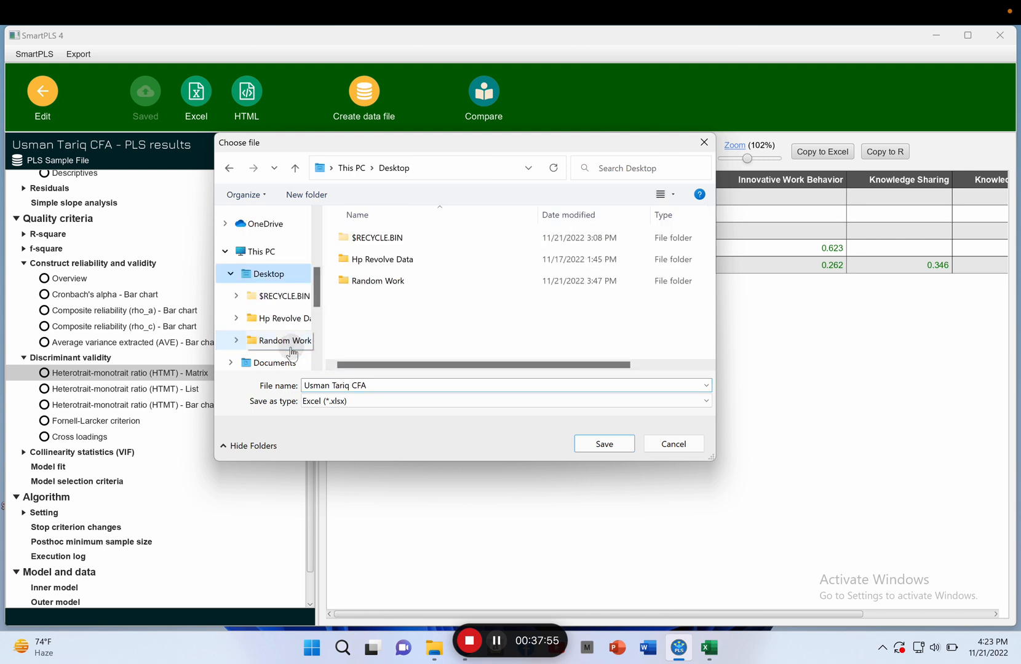
double_click(382, 280)
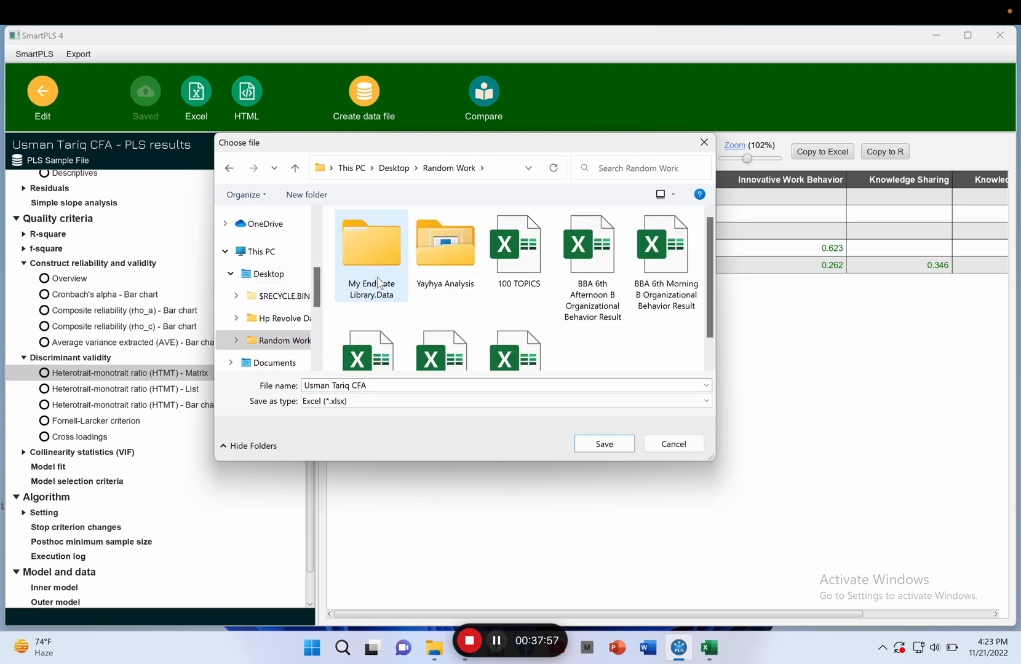
triple_click(376, 387)
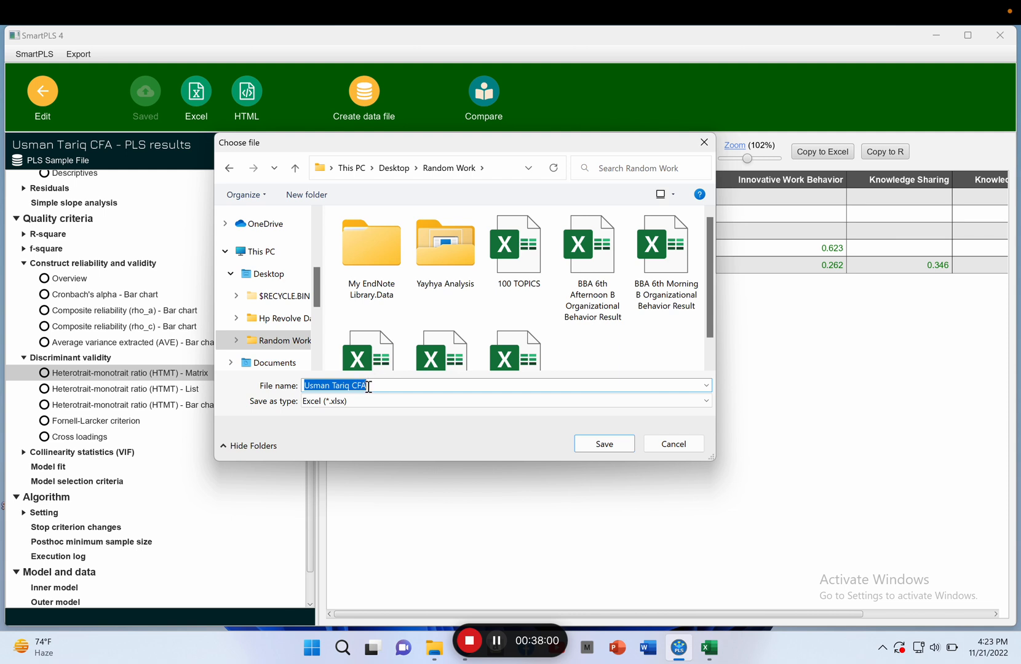
left_click(374, 386)
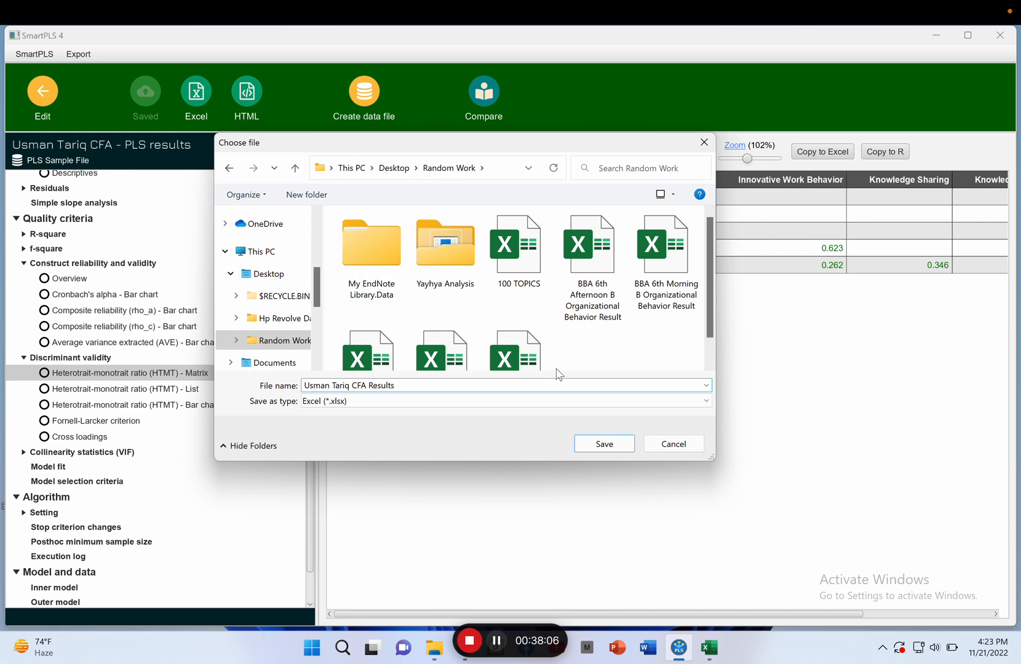
left_click(596, 444)
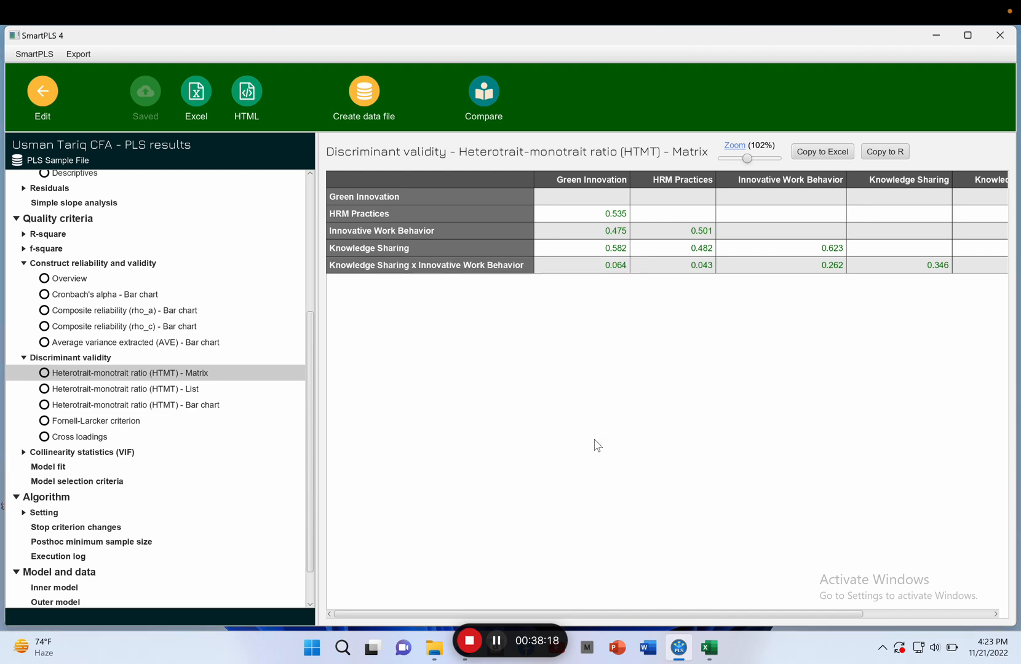
Open the Random Work folder from the desktop and open the exported CFA Results workbook in Excel
left_click(935, 36)
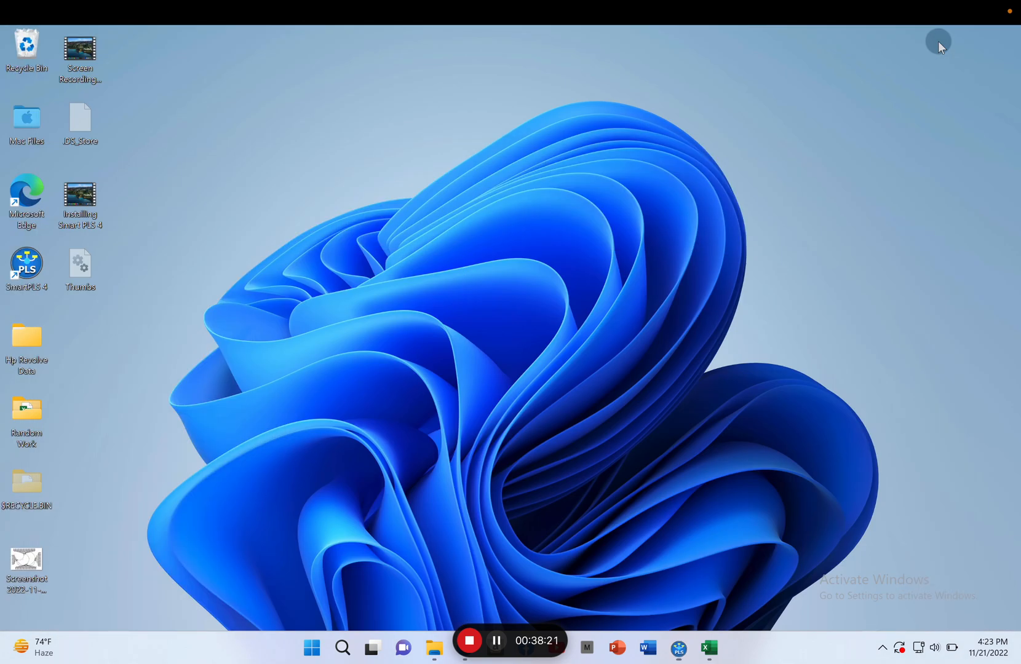
double_click(20, 432)
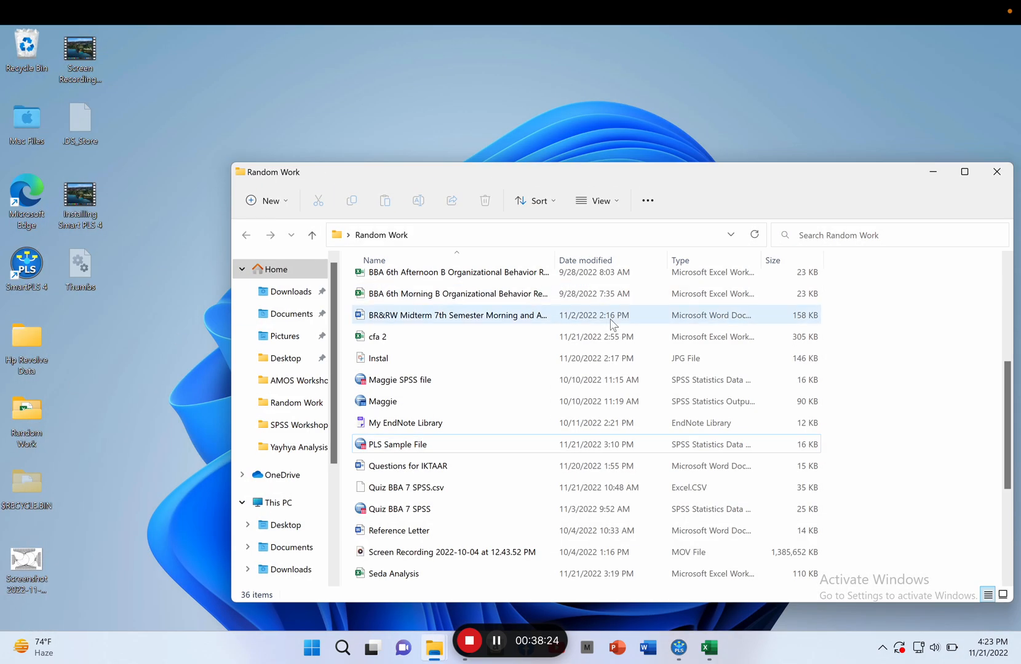
left_click(964, 172)
scroll(390, 385, "down", 1)
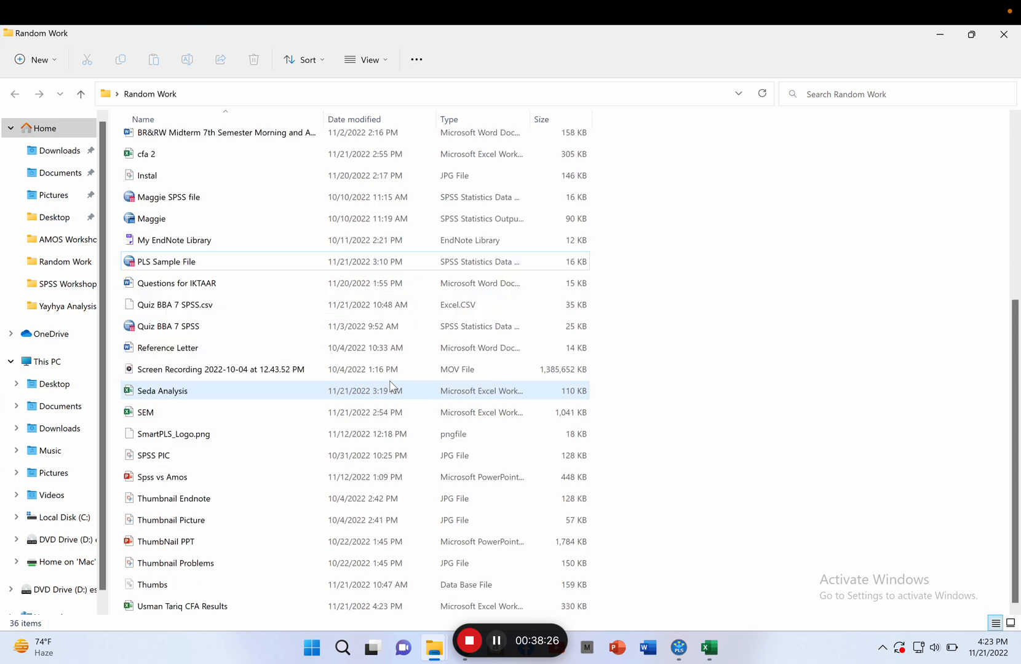
double_click(160, 607)
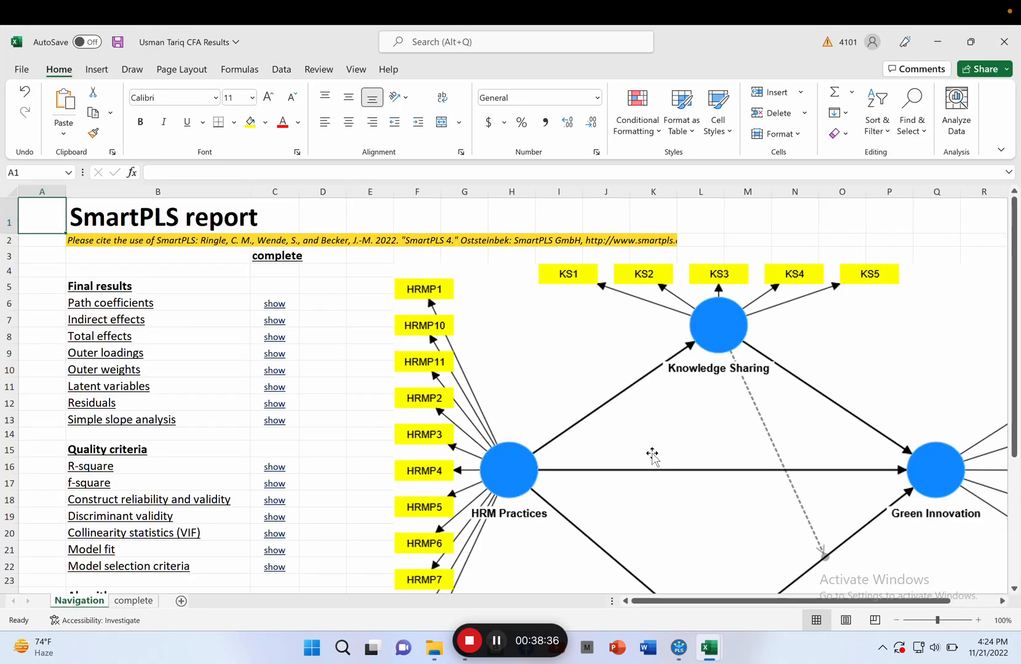
View the whole Navigation sheet with its model diagram, and follow its Model fit link to examine the fit summary
scroll(652, 455, "down", 3)
scroll(652, 455, "right", 1)
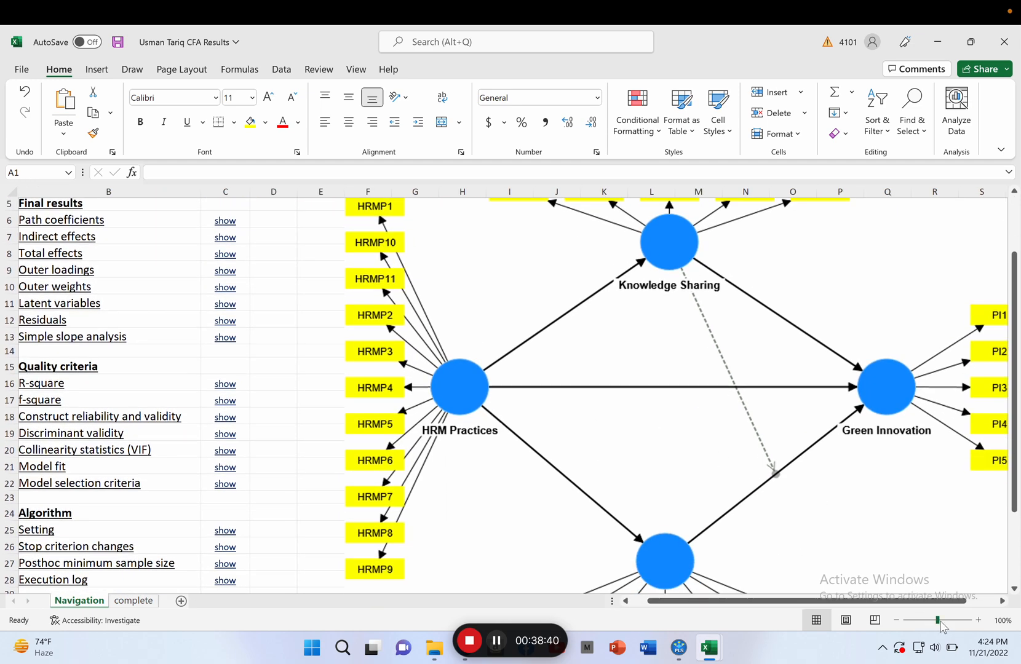
left_click_drag(937, 621, 922, 622)
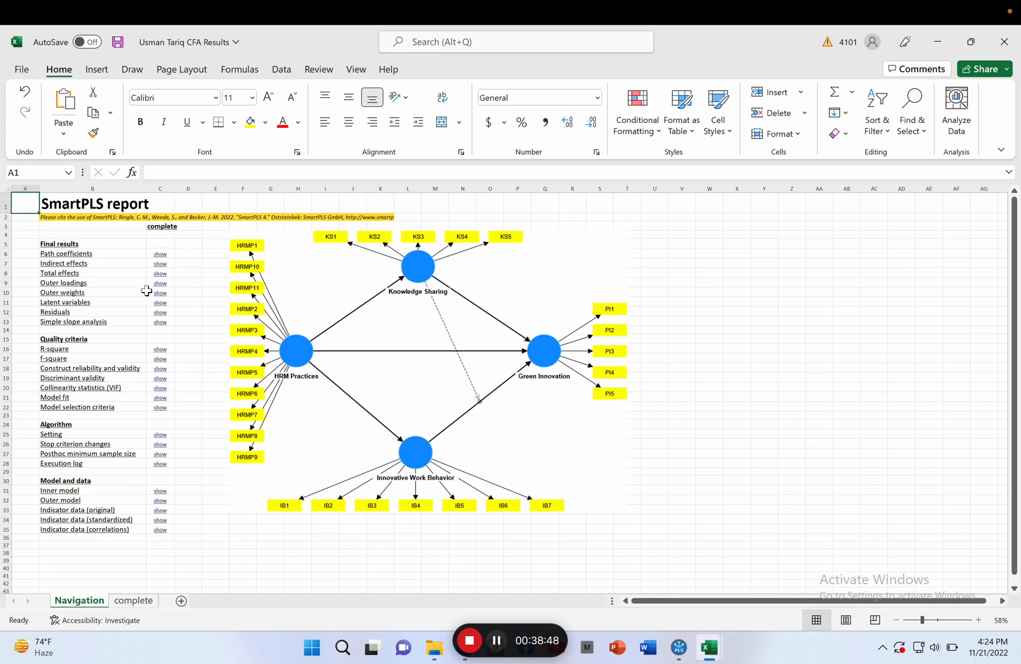
left_click(161, 399)
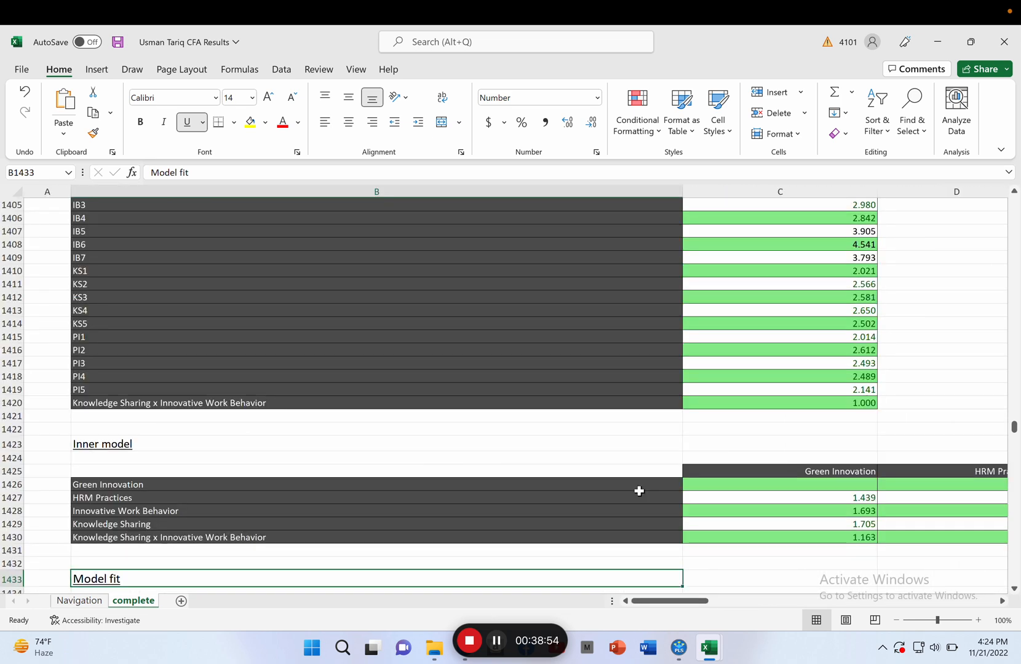
scroll(639, 491, "down", 6)
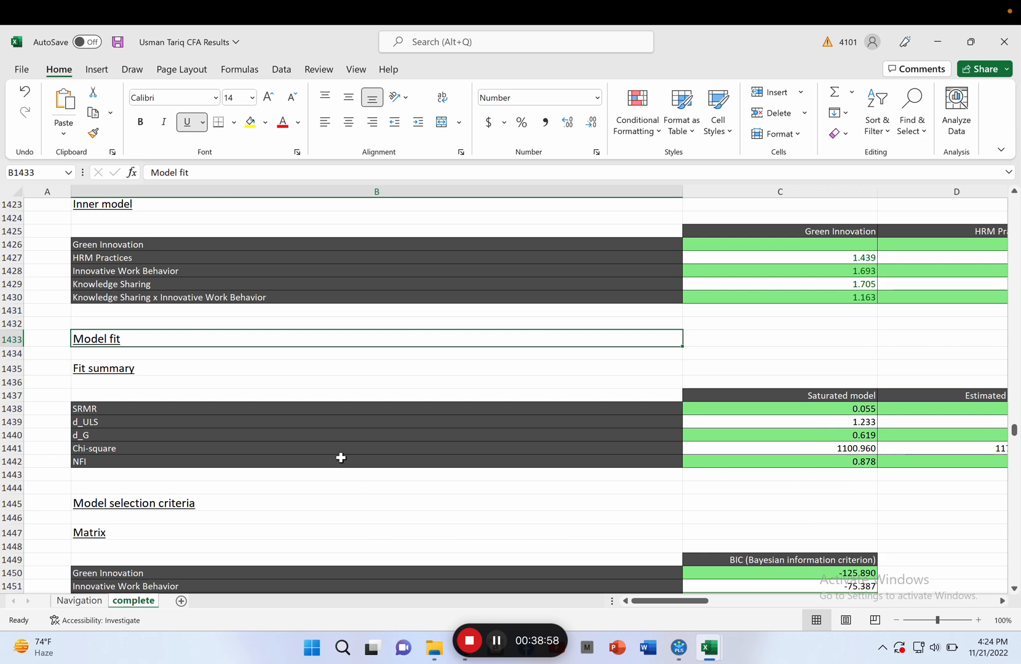
scroll(574, 514, "down", 1)
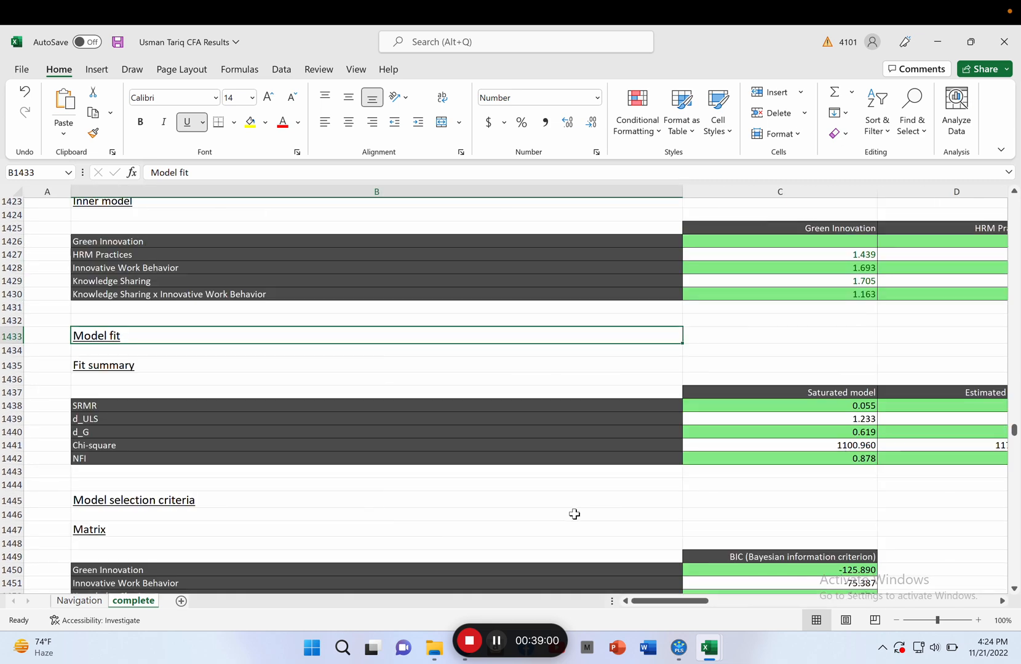
Look back through the complete sheet's result tables to its start, and return to the Navigation sheet
mouse_move(701, 602)
left_mouse_down()
mouse_move(759, 600)
mouse_move(681, 598)
left_mouse_up()
scroll(193, 375, "up", 20)
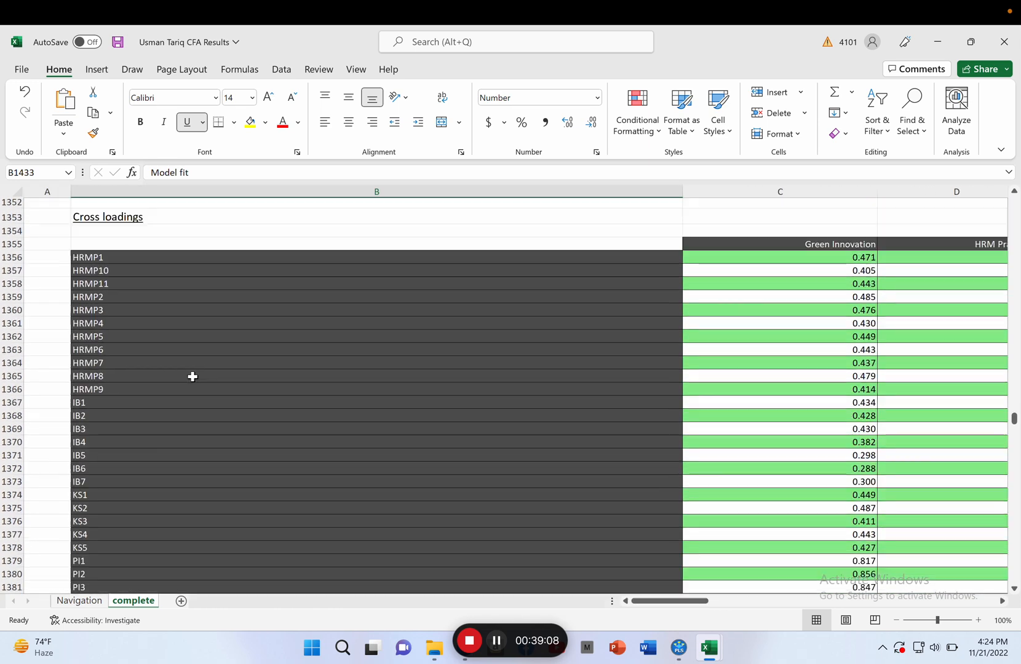
scroll(194, 376, "up", 20)
scroll(193, 376, "right", 4)
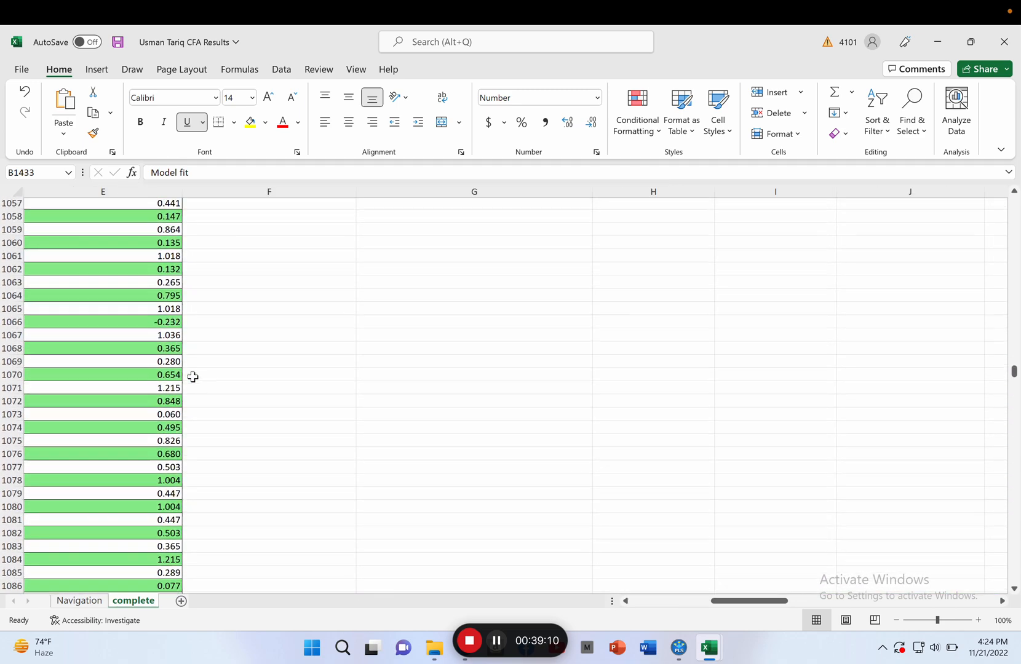
left_click_drag(1013, 359, 1006, 187)
scroll(692, 277, "left", 4)
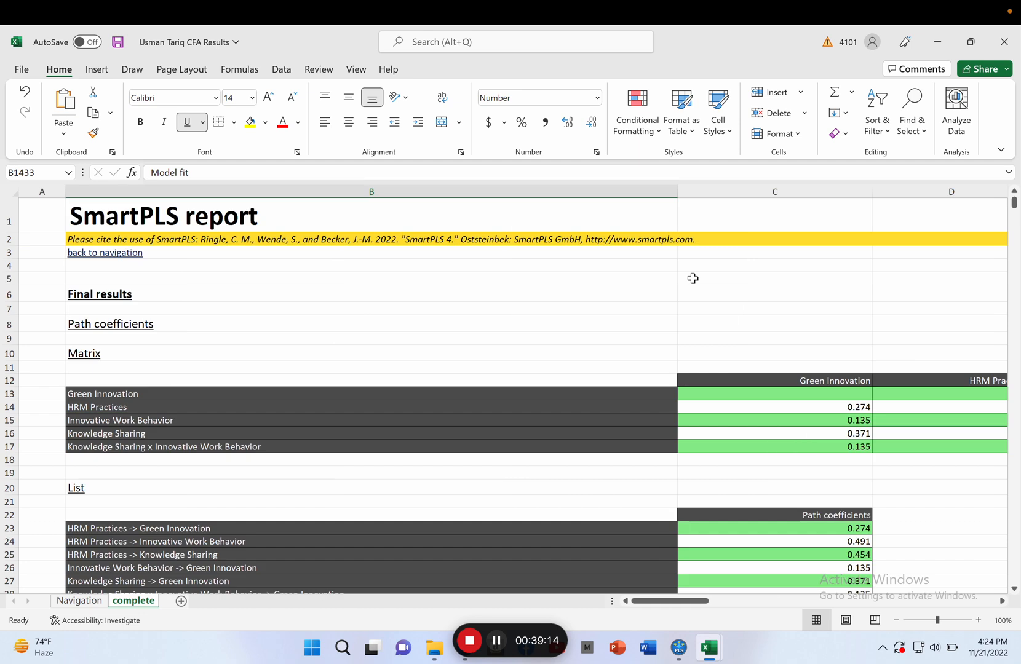
left_click(134, 255)
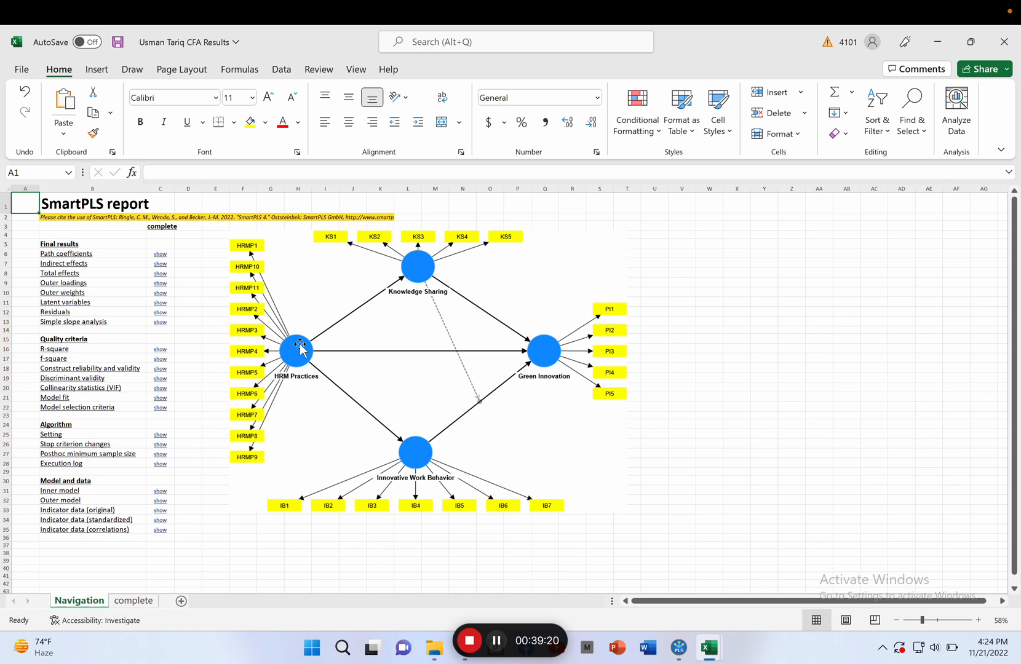
Minimize both Excel workbooks, switch to SmartPLS and go from the results report back to the model editor
left_click(938, 43)
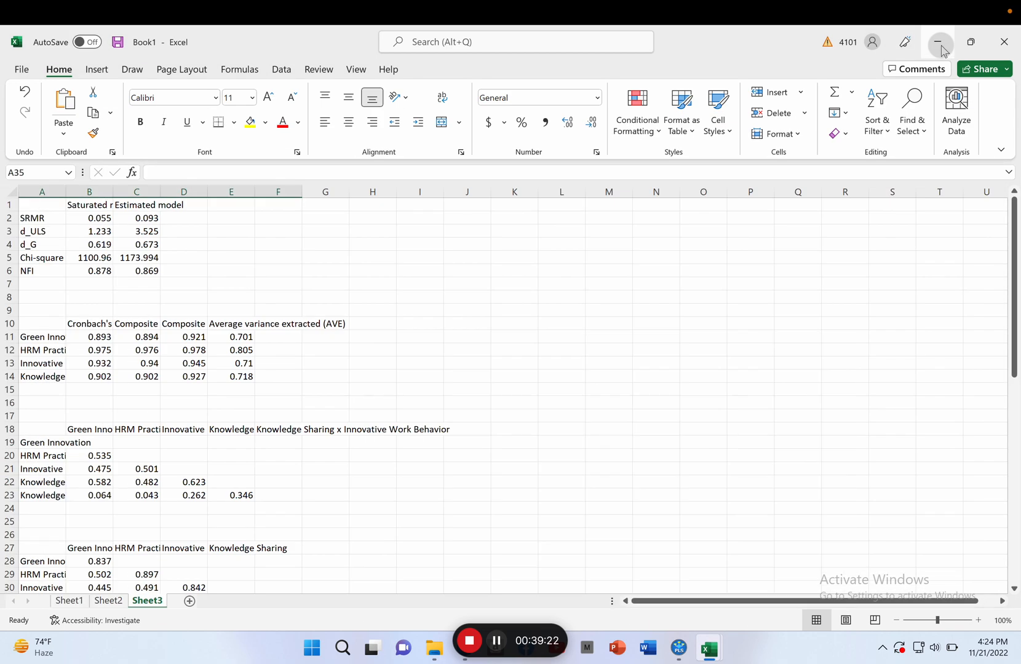
left_click(940, 46)
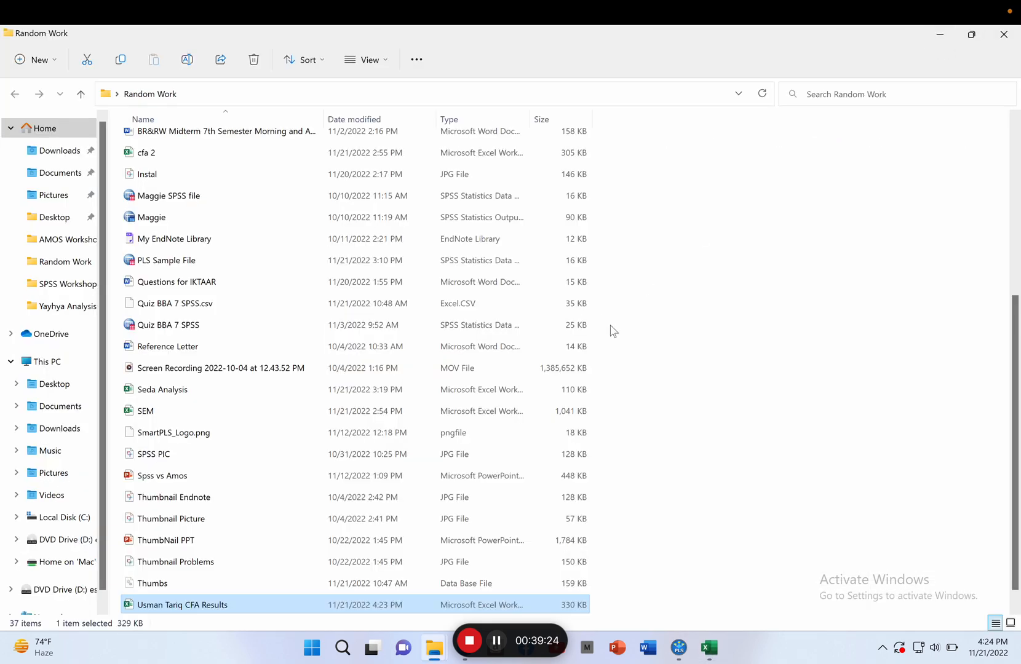
left_click(679, 647)
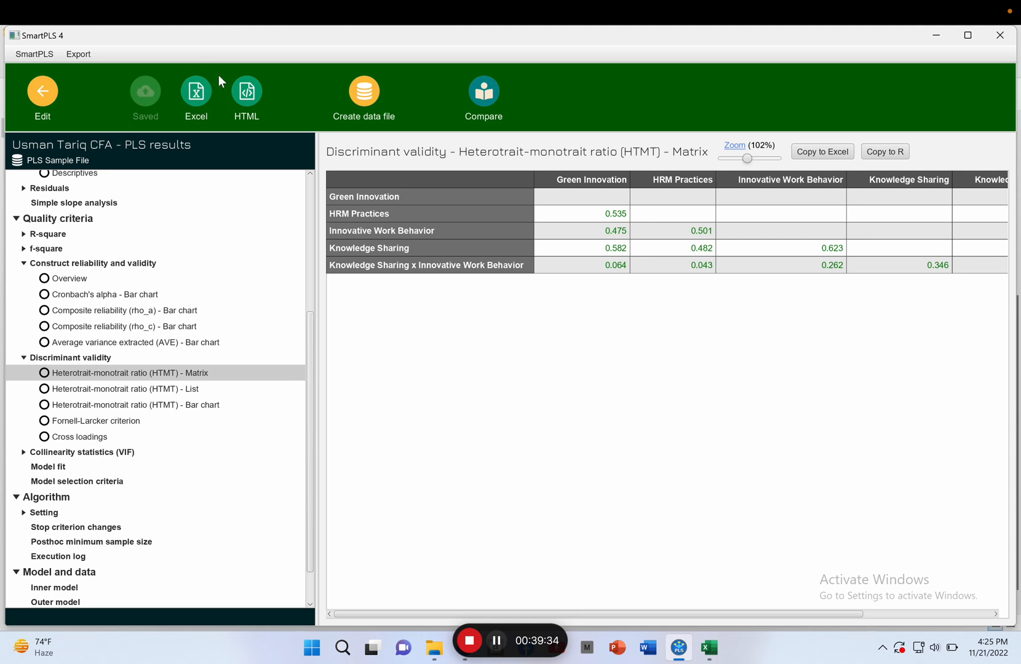
left_click(41, 92)
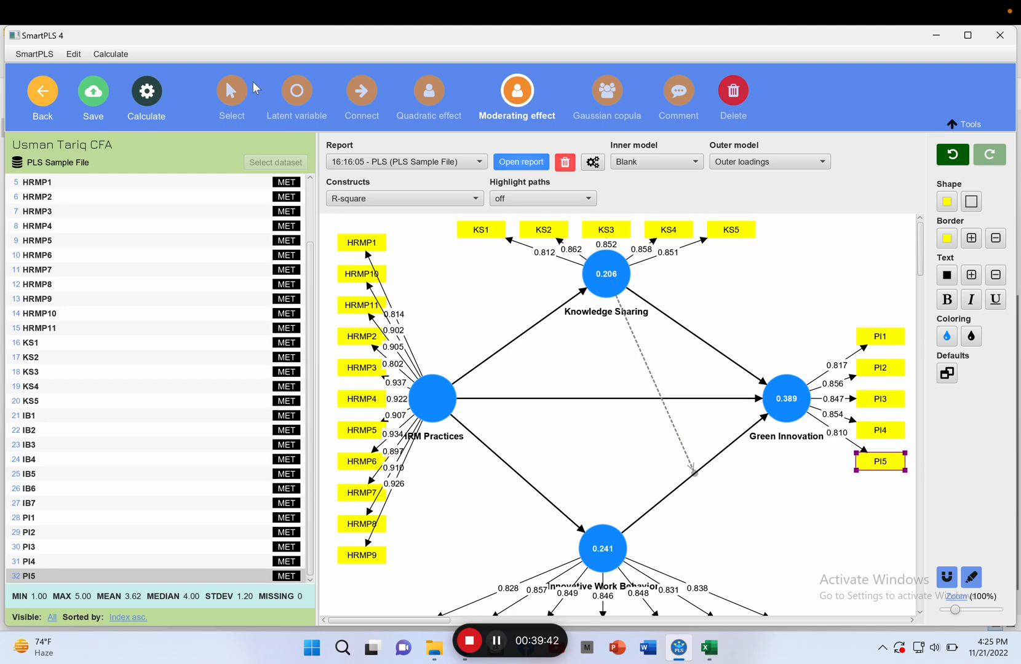
Run standard Bootstrapping on the model with the Path weighting scheme, opening the report on completion
left_click(156, 91)
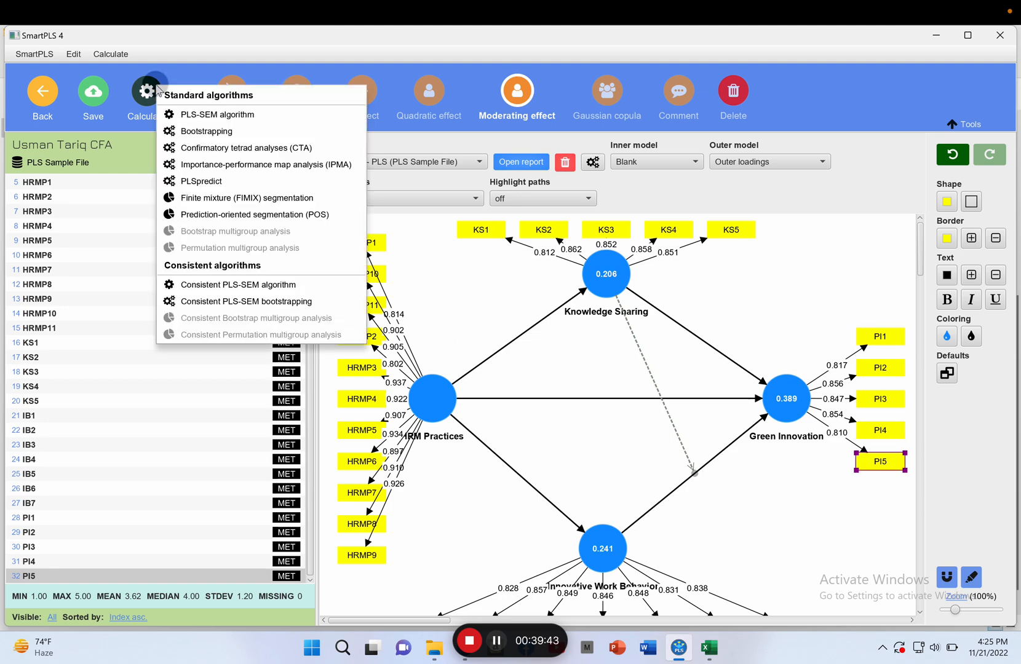
left_click(203, 134)
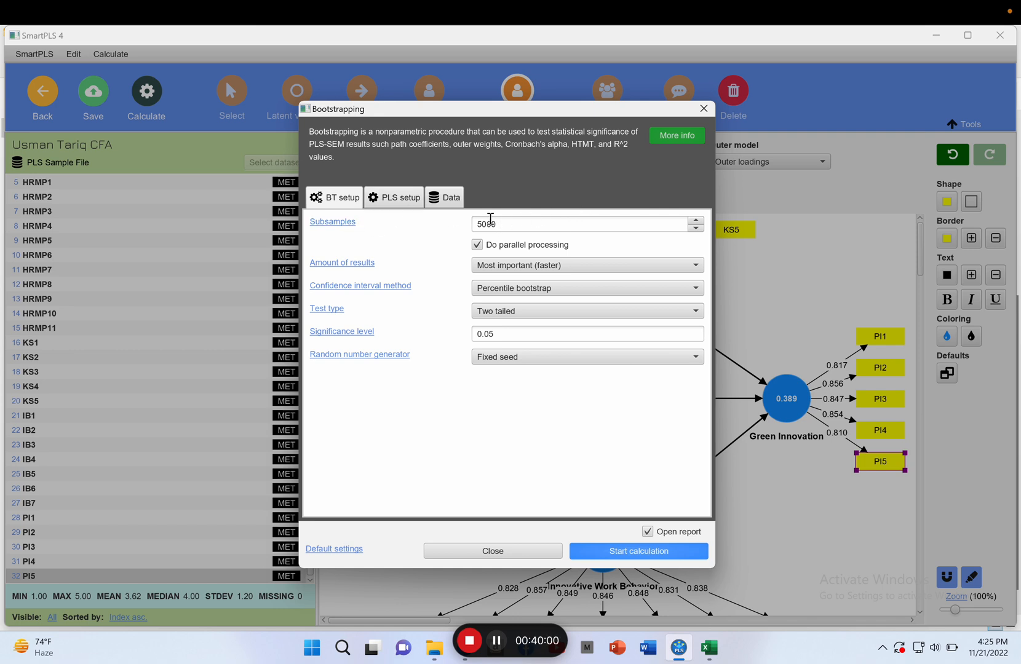
left_click(484, 222)
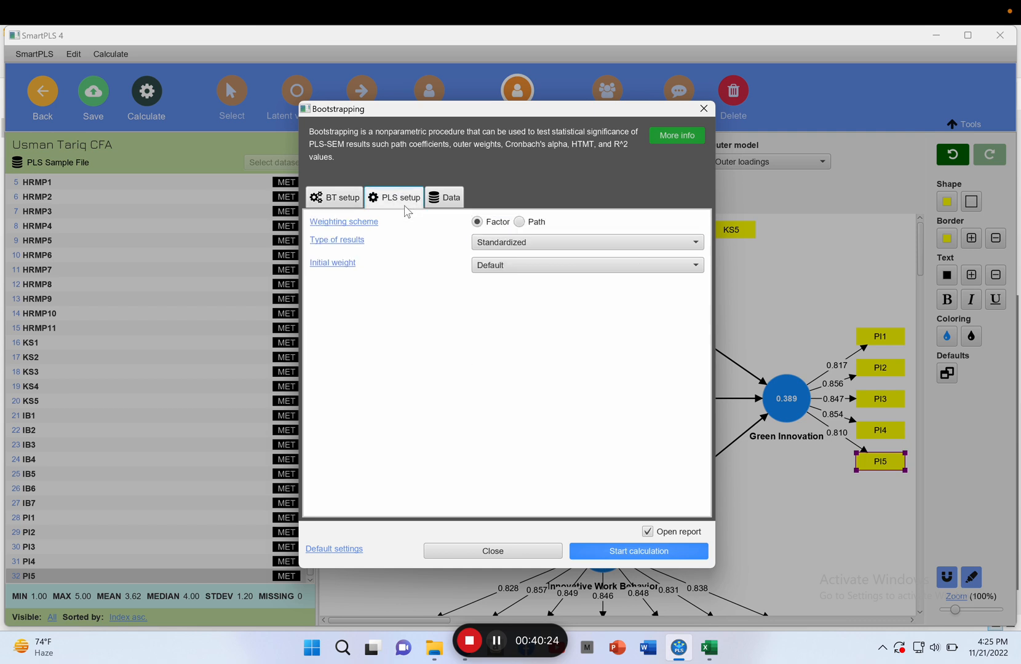
left_click(519, 223)
left_click(623, 556)
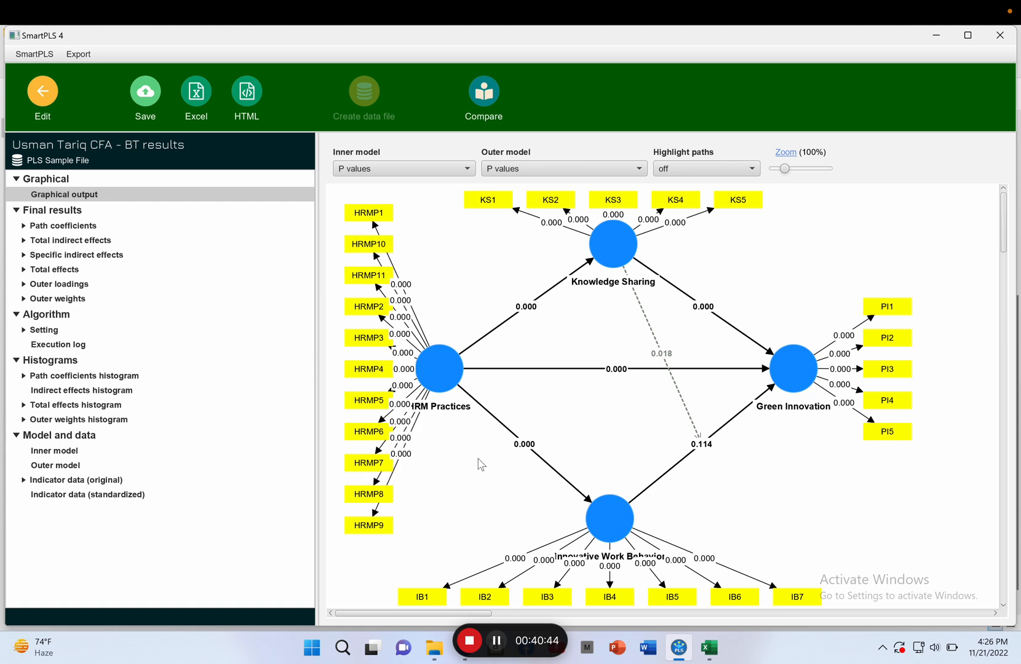
Hide the indicators of HRM Practices, Knowledge Sharing, Green Innovation and Innovative Work Behavior in the bootstrapping diagram
right_click(435, 370)
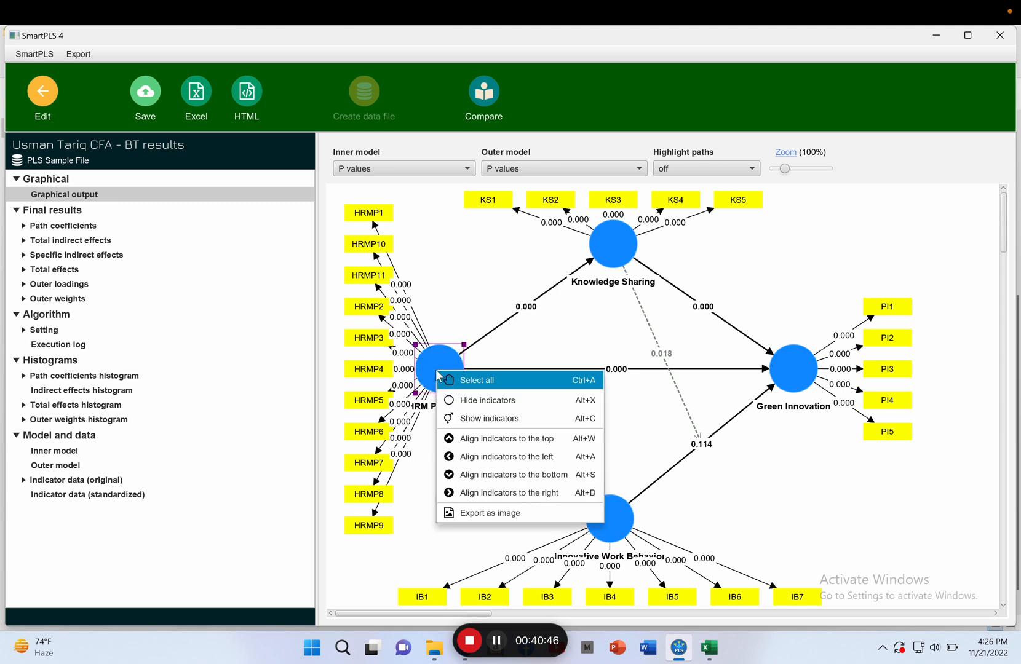
left_click(486, 400)
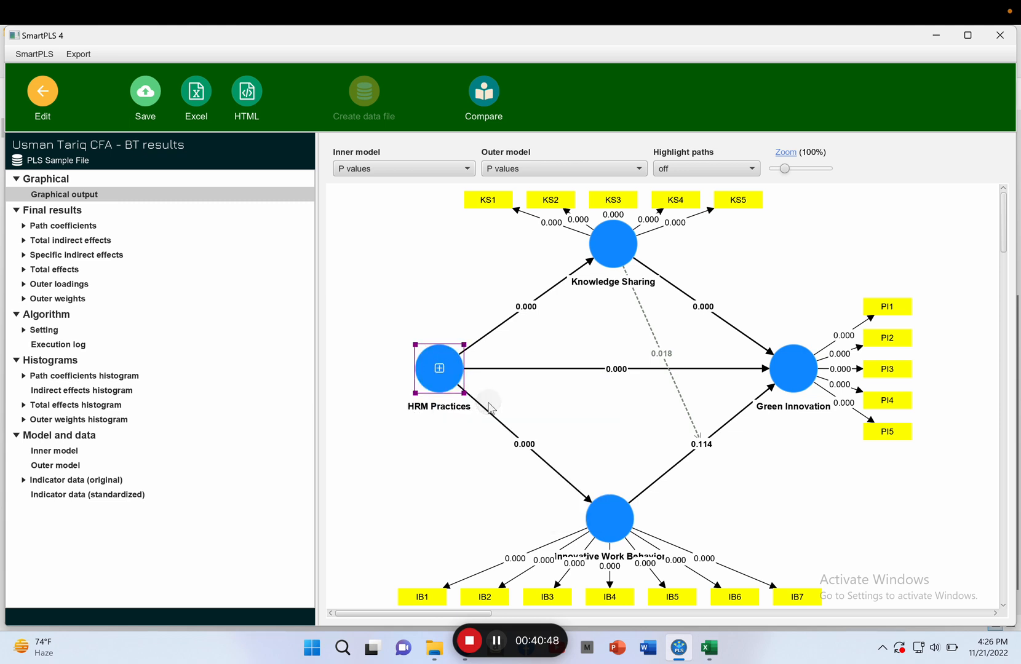
right_click(613, 240)
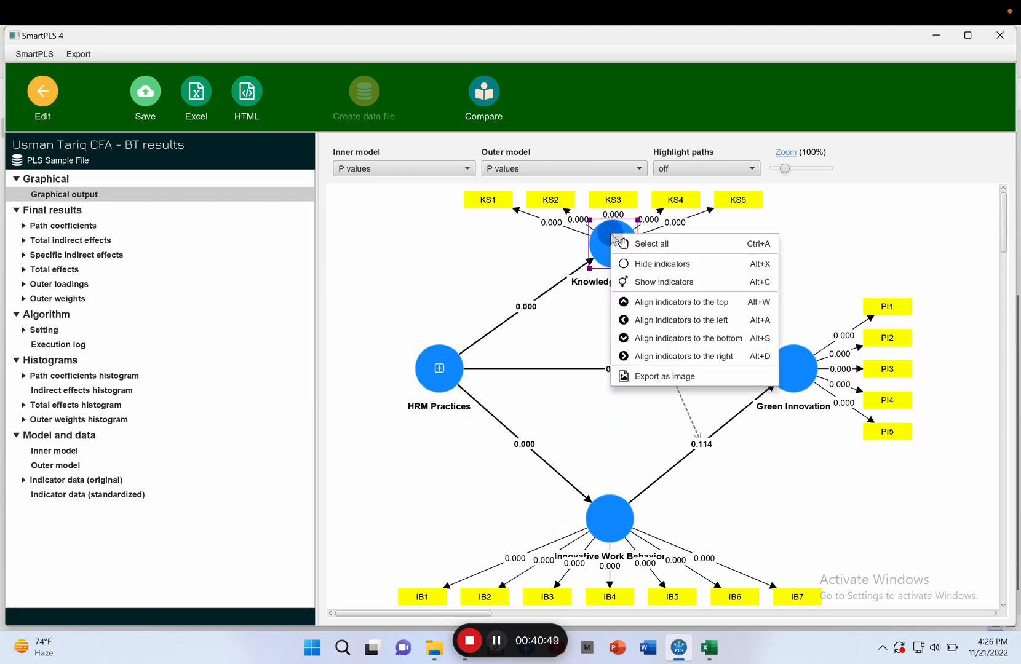
left_click(667, 263)
right_click(794, 367)
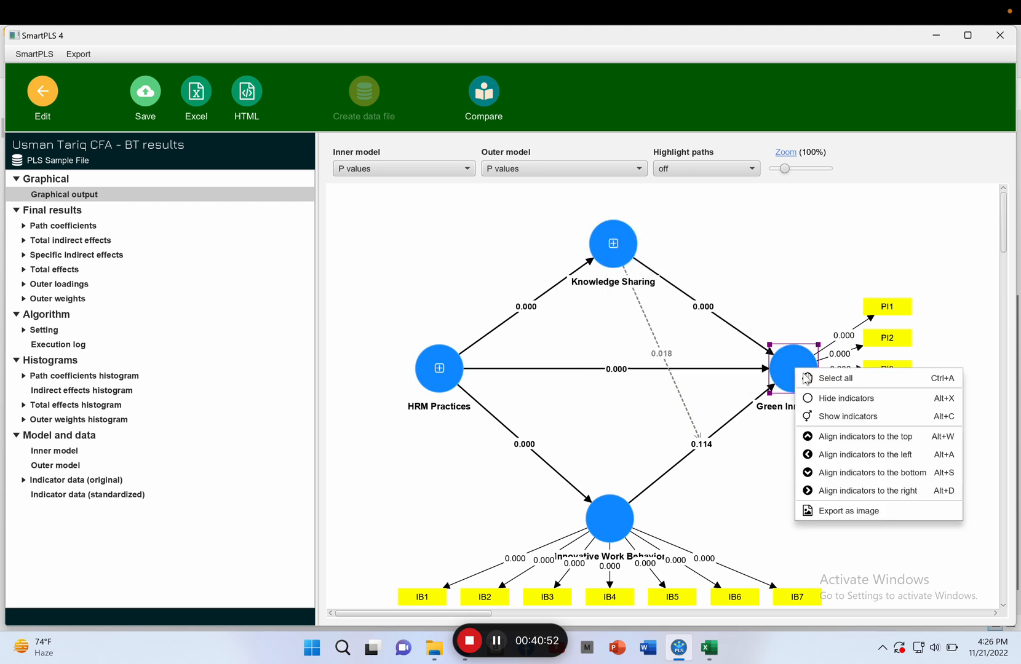
left_click(825, 401)
right_click(626, 527)
left_click(678, 507)
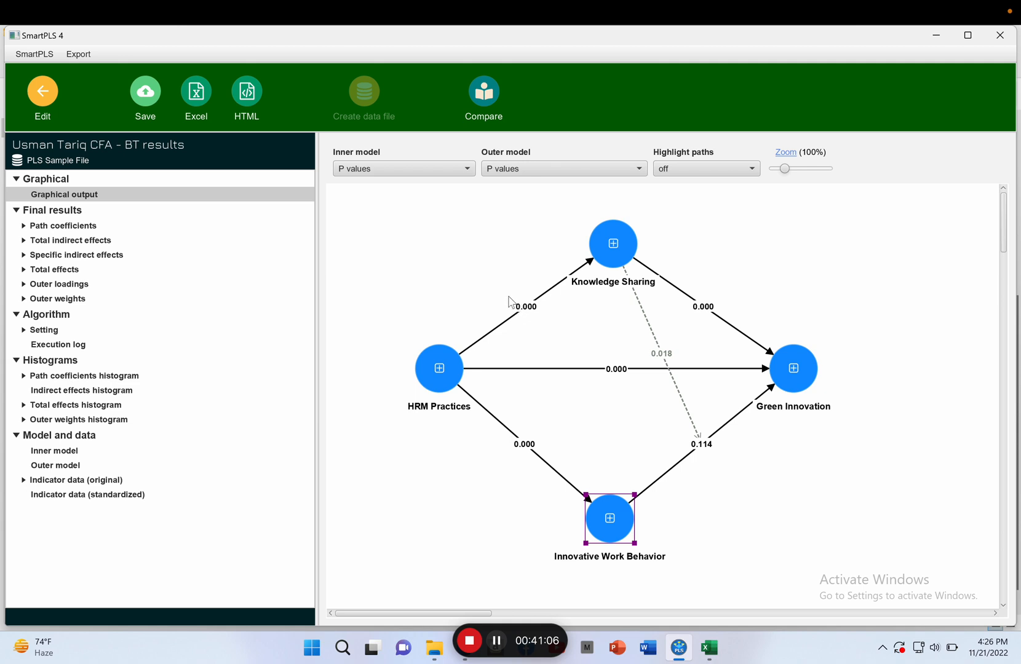
Show path coefficients and p values on the inner model and export the bootstrapping diagram as an image to the clipboard
left_click(467, 168)
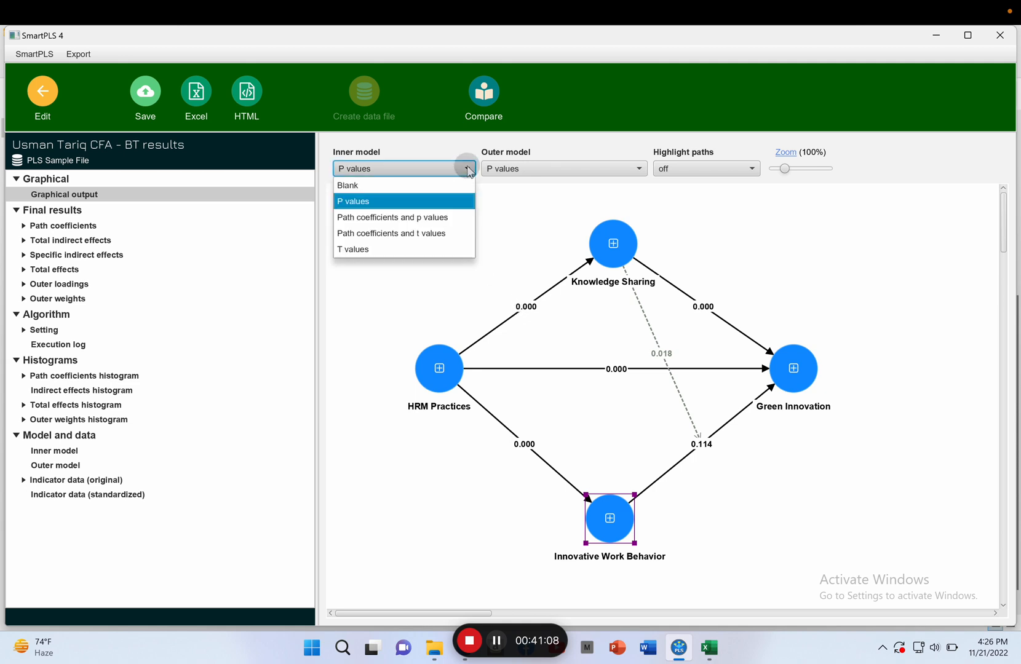
left_click(412, 218)
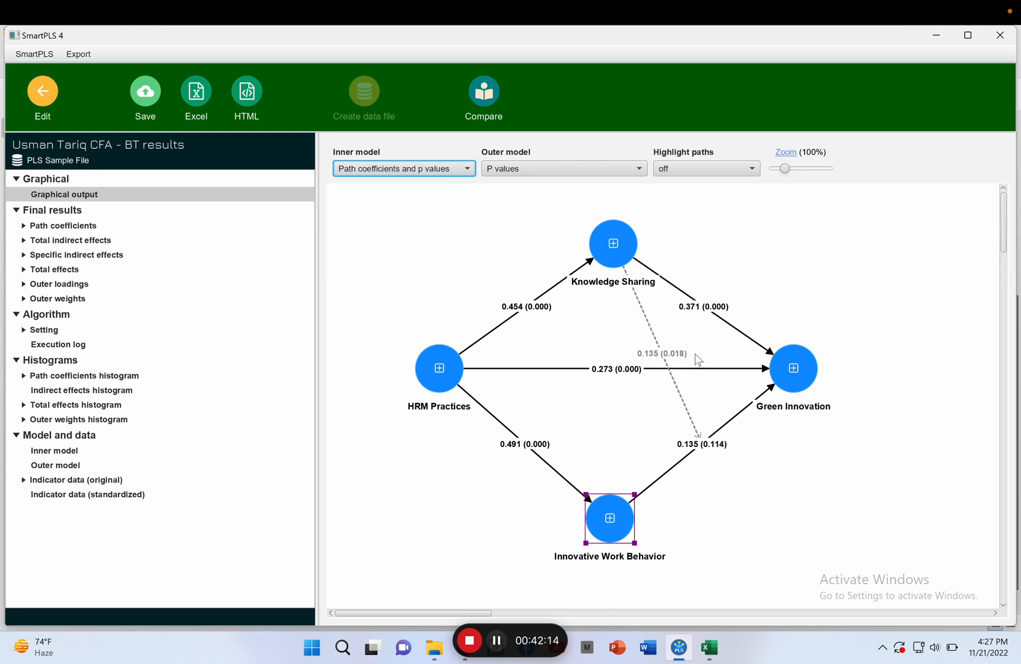
right_click(806, 275)
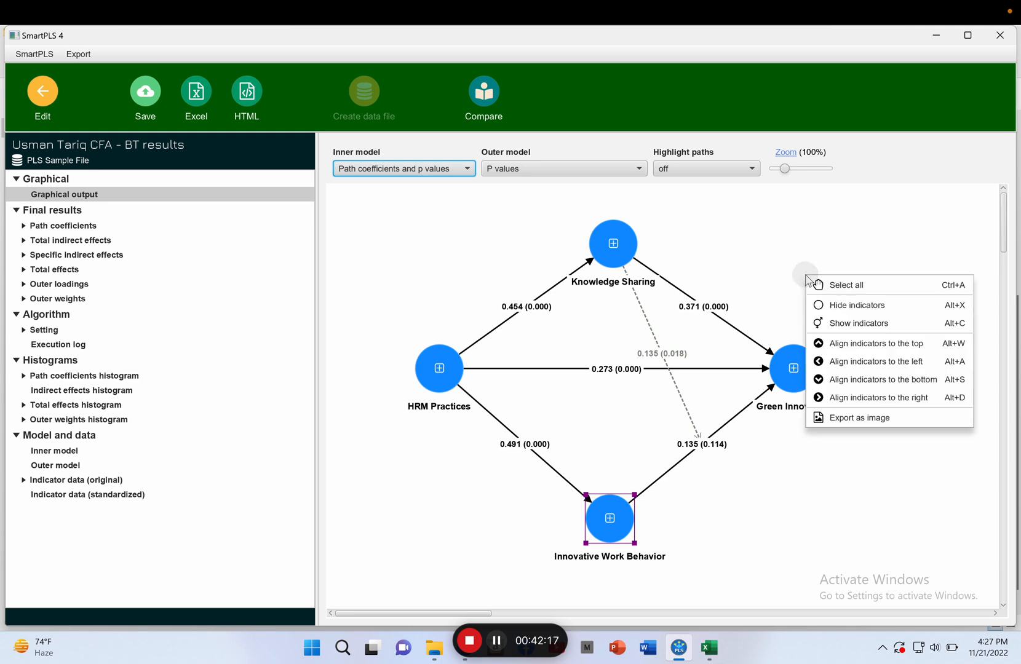
left_click(867, 419)
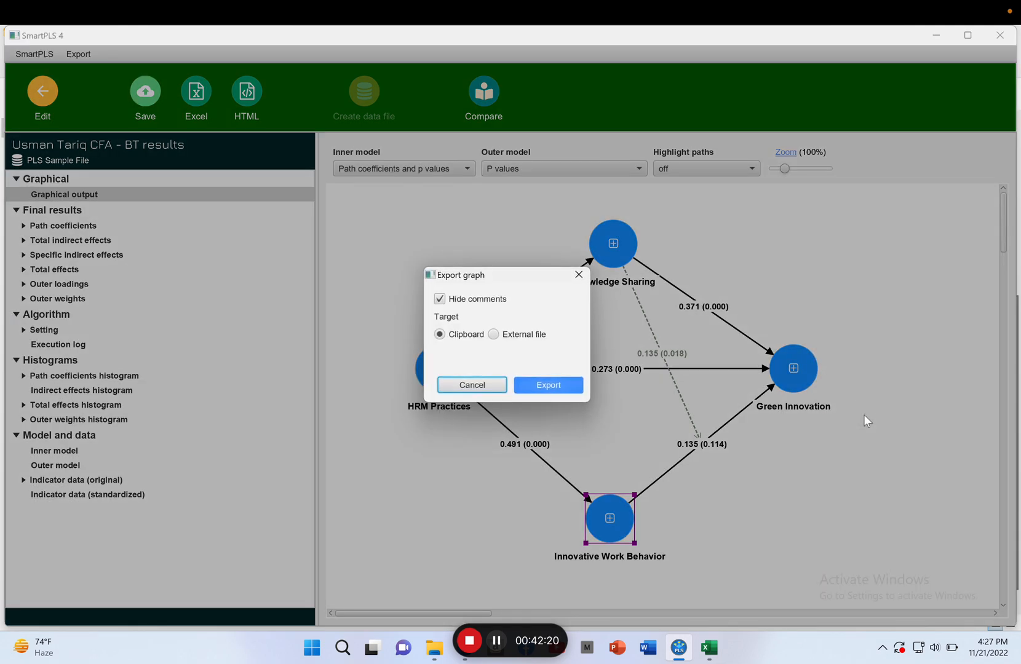
left_click(561, 395)
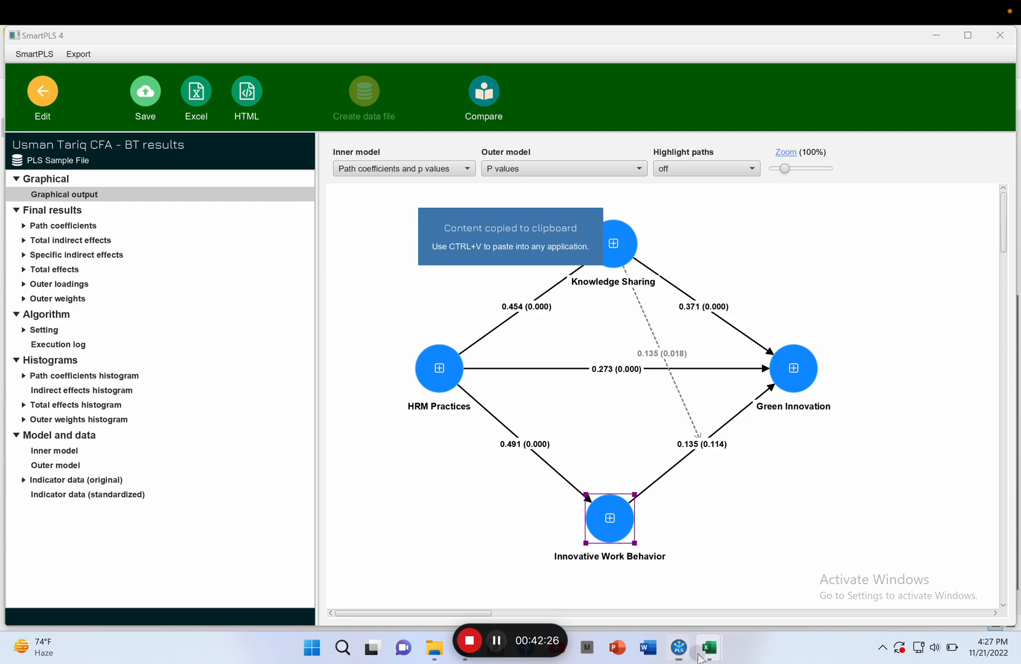
Switch to Excel and close the exported CFA results workbook
mouse_move(702, 657)
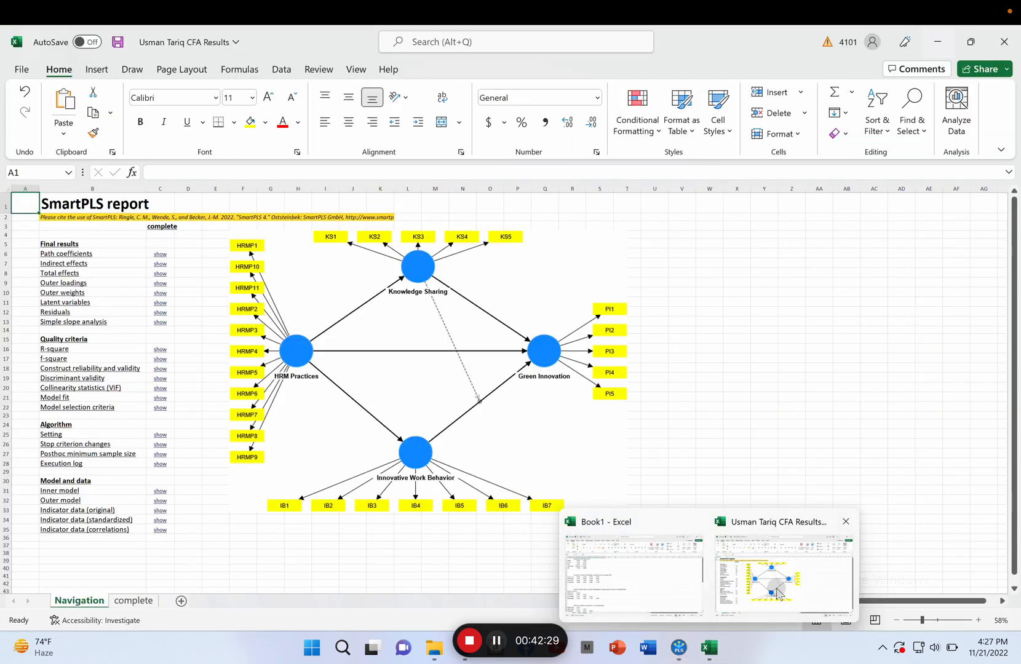
left_click(779, 594)
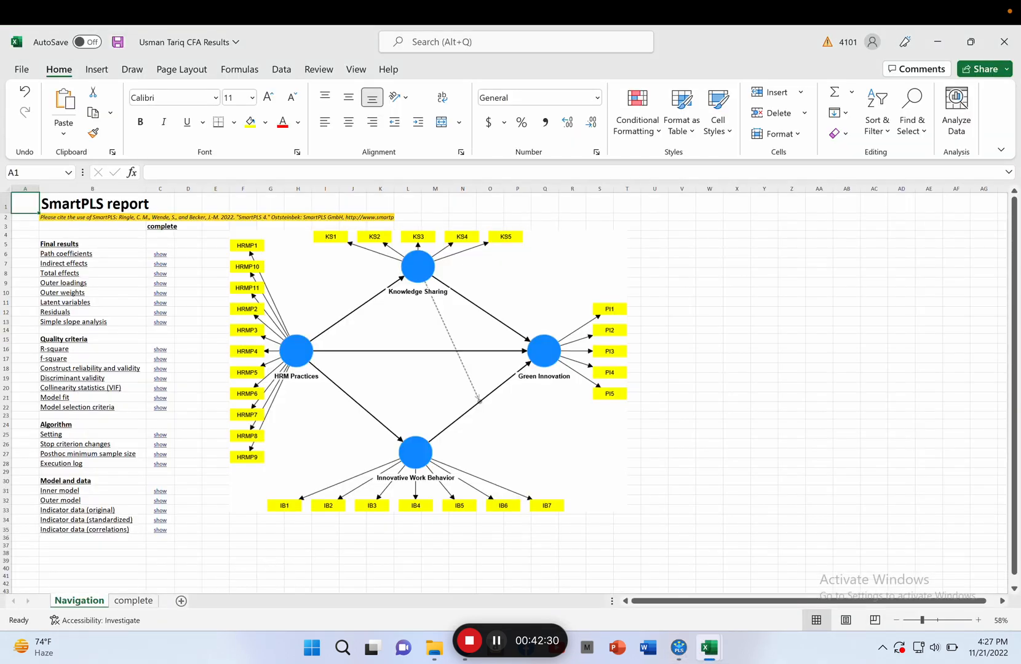
left_click(1004, 42)
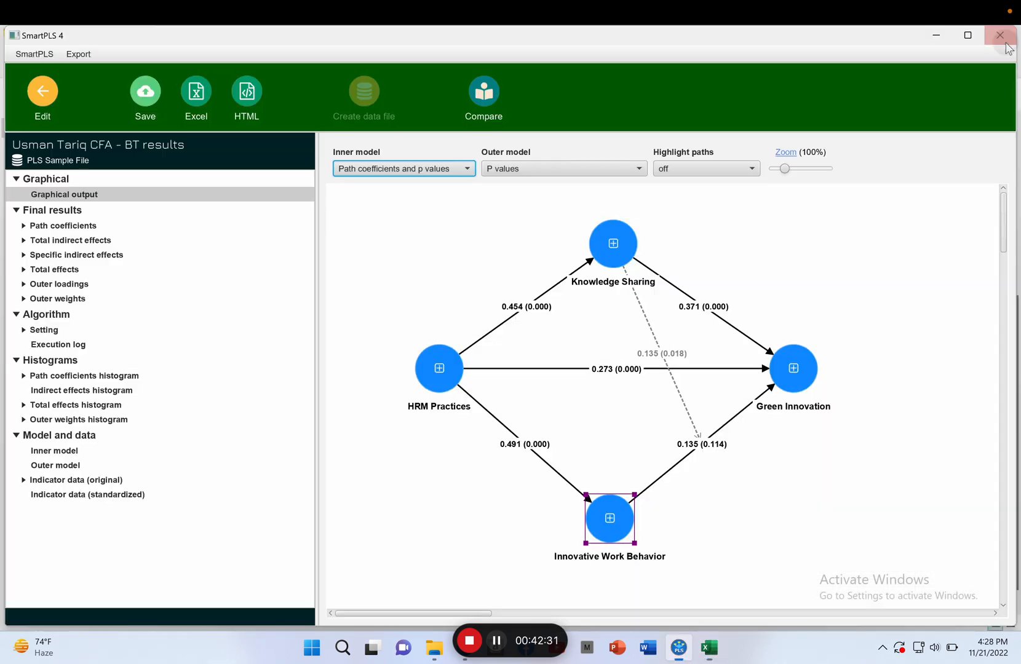
Add a new sheet to the Book1 workbook and paste the copied model diagram at cell A1
left_click(710, 645)
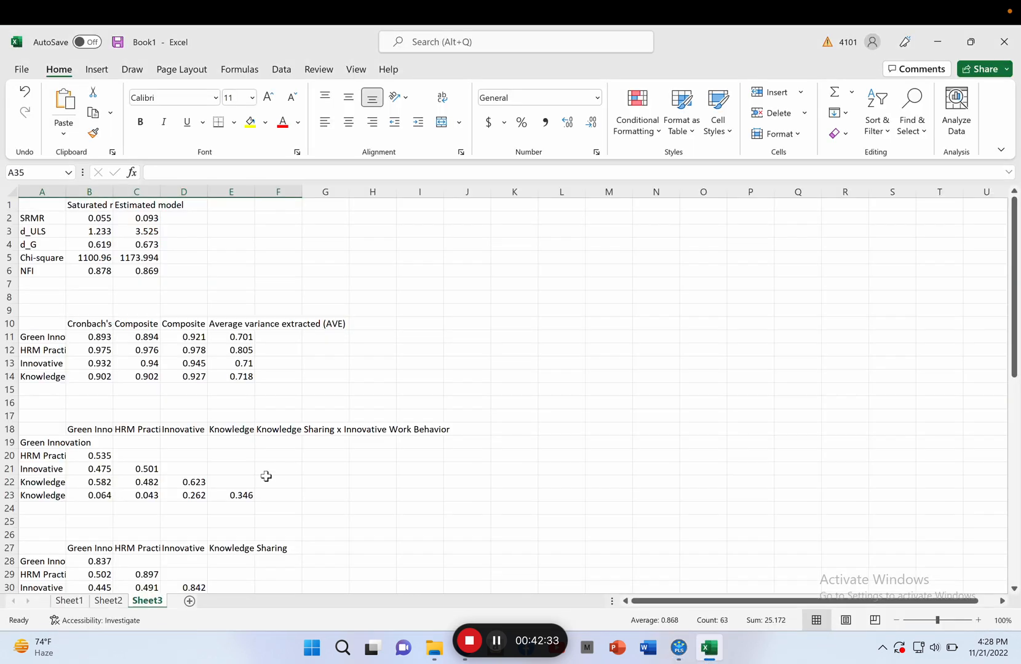
left_click(189, 600)
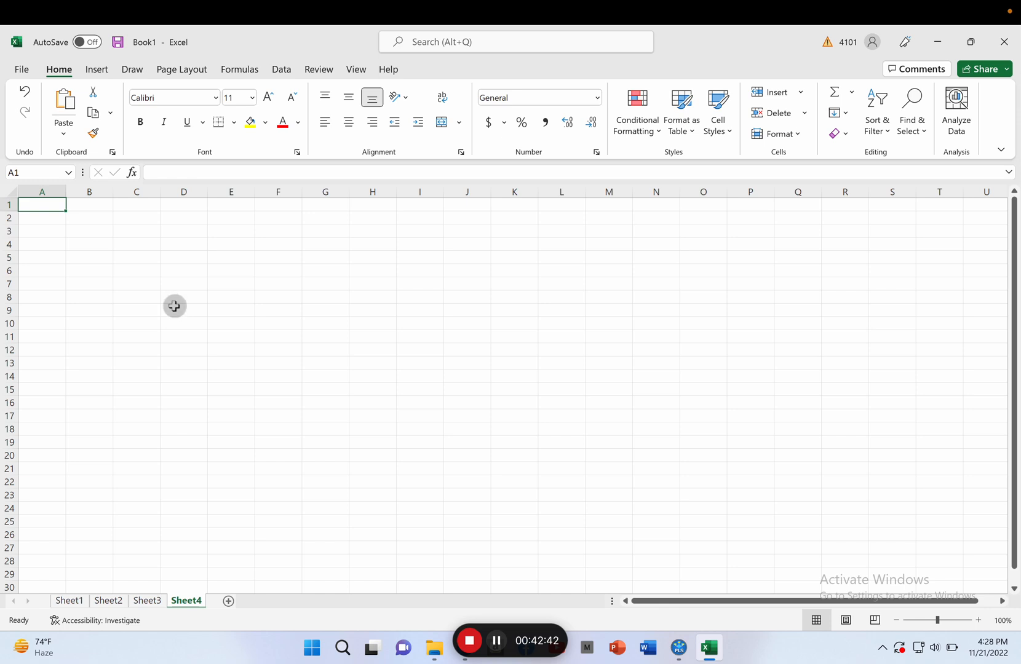
left_click(95, 263)
left_click(46, 205)
right_click(52, 203)
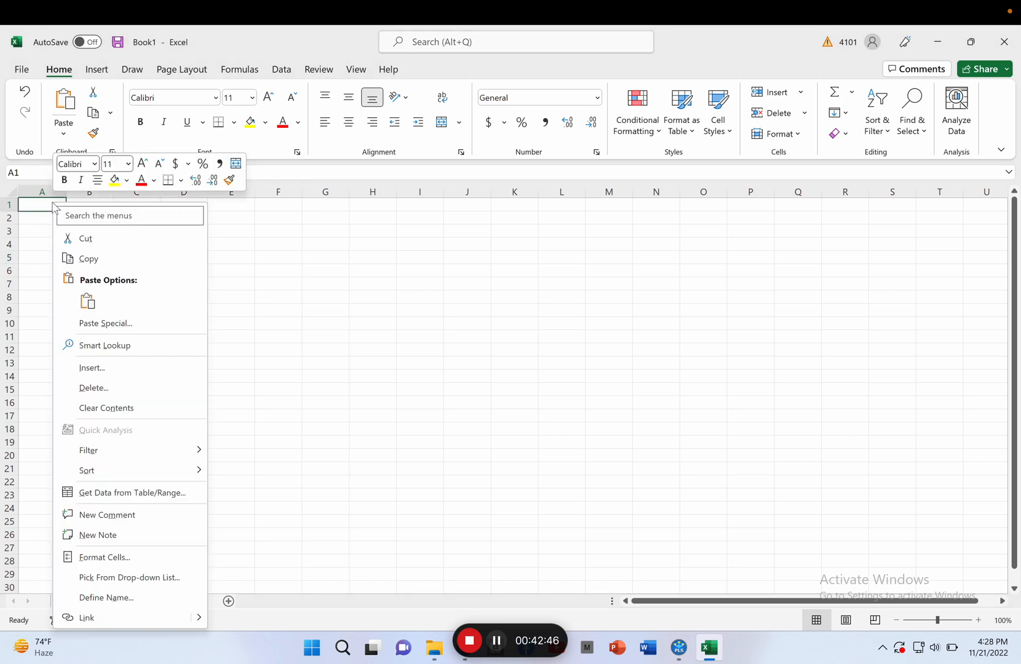
left_click(87, 297)
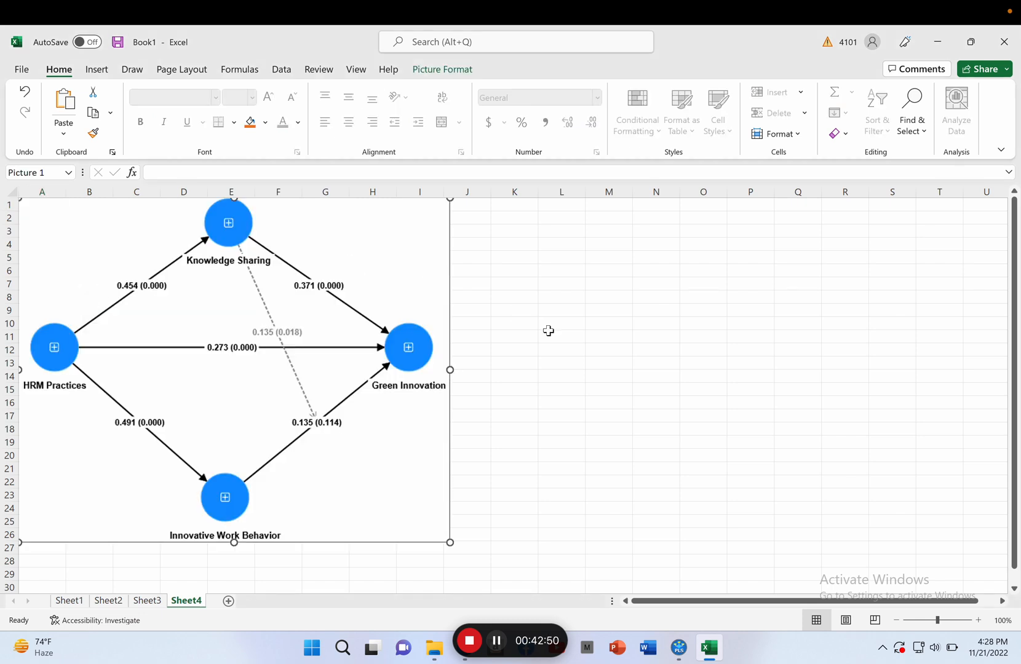
Add another blank sheet to Book1, and copy the Path coefficients table from the SmartPLS bootstrapping report for Excel
left_click(228, 602)
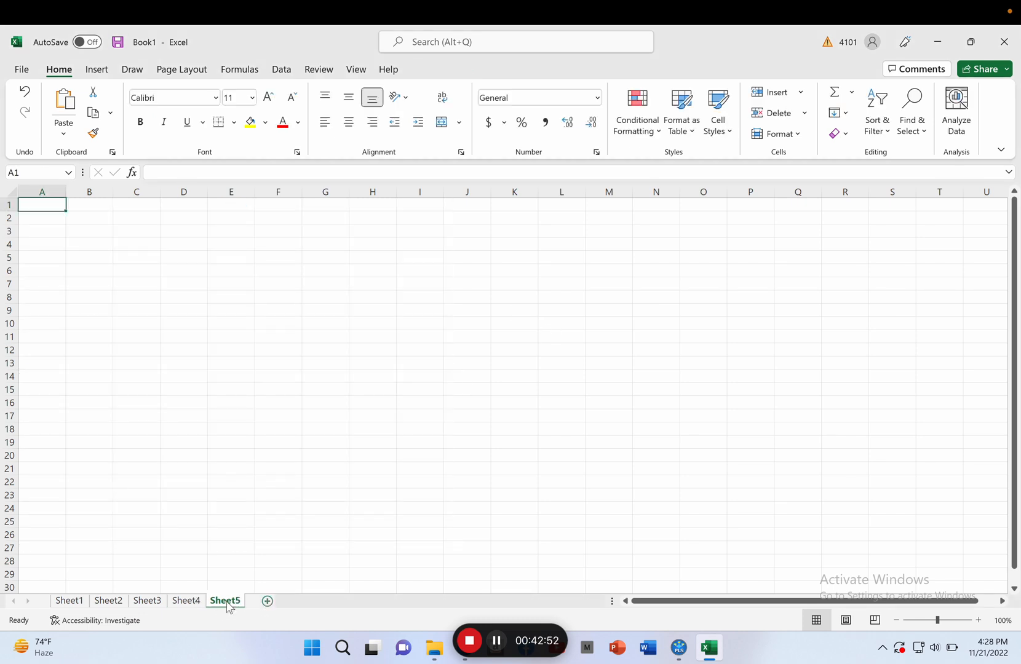
left_click(679, 648)
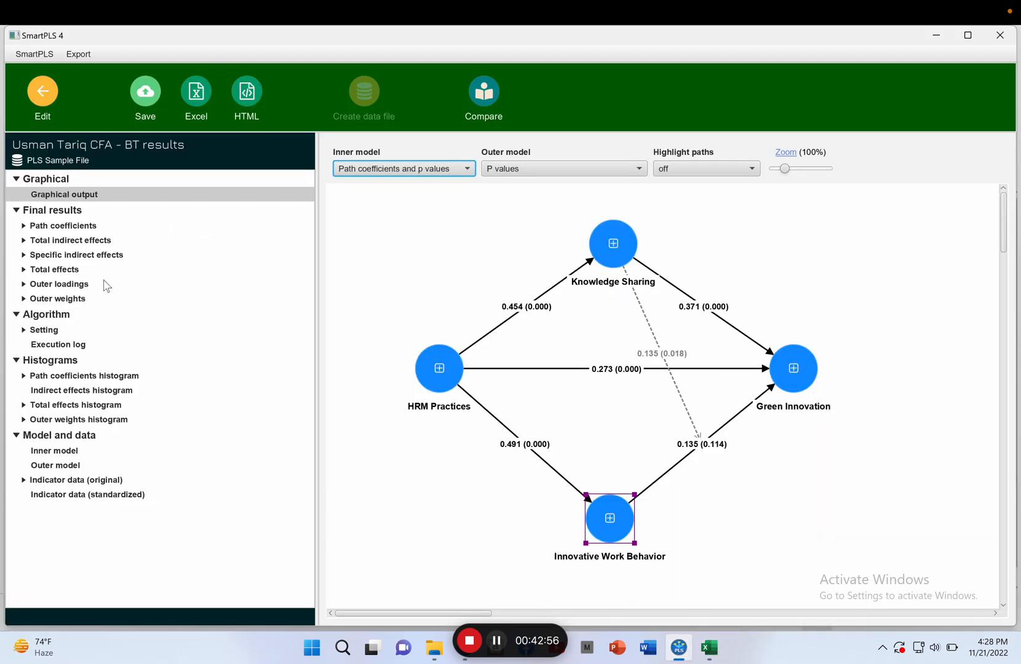
left_click(81, 226)
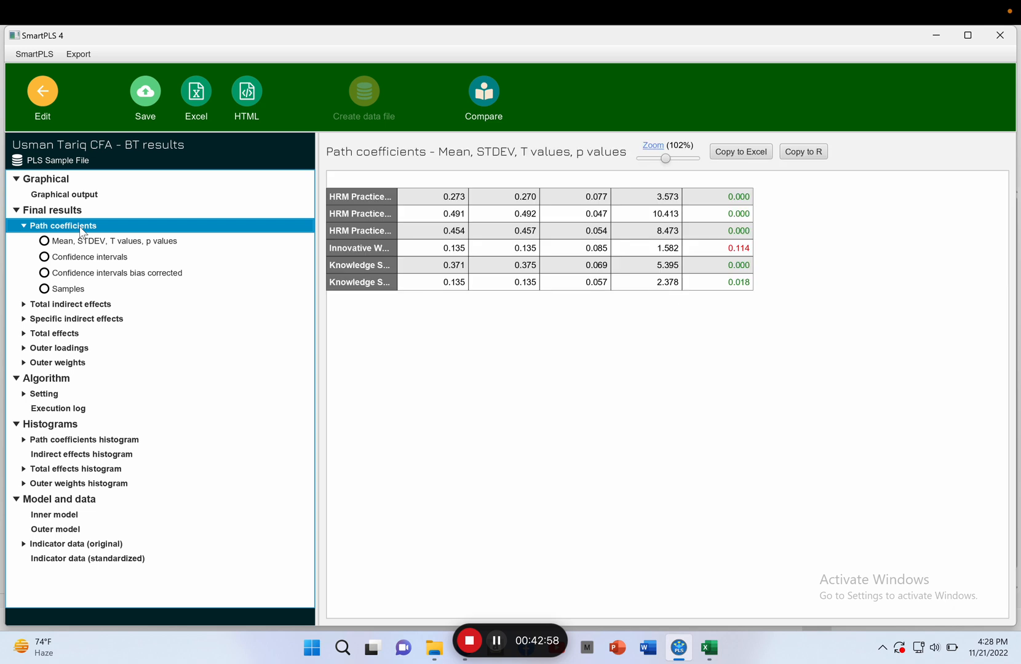
left_click_drag(666, 159, 658, 159)
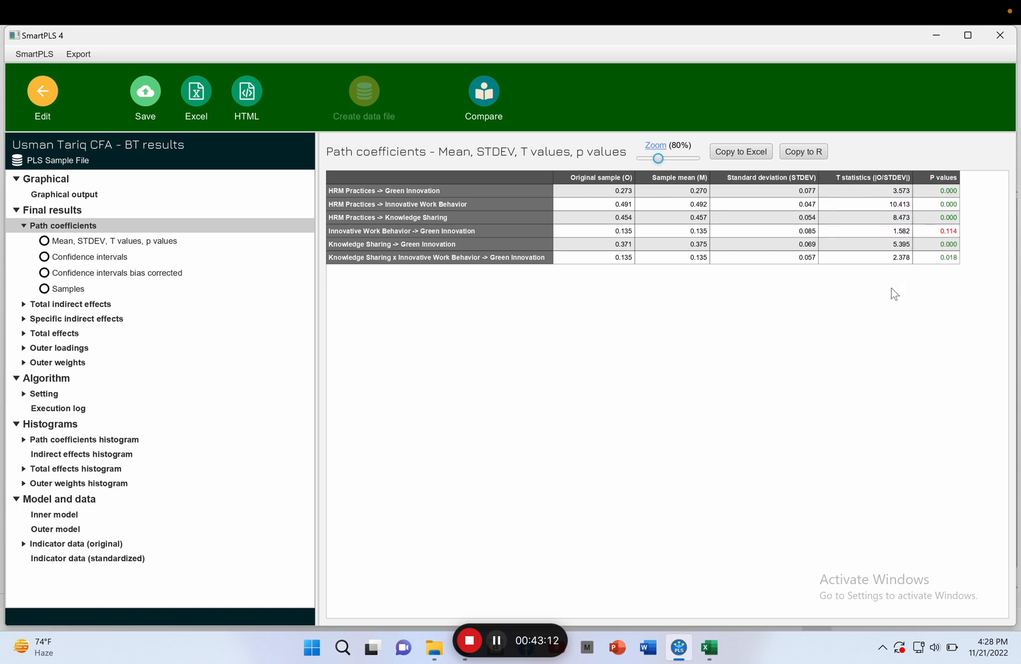
left_click(756, 156)
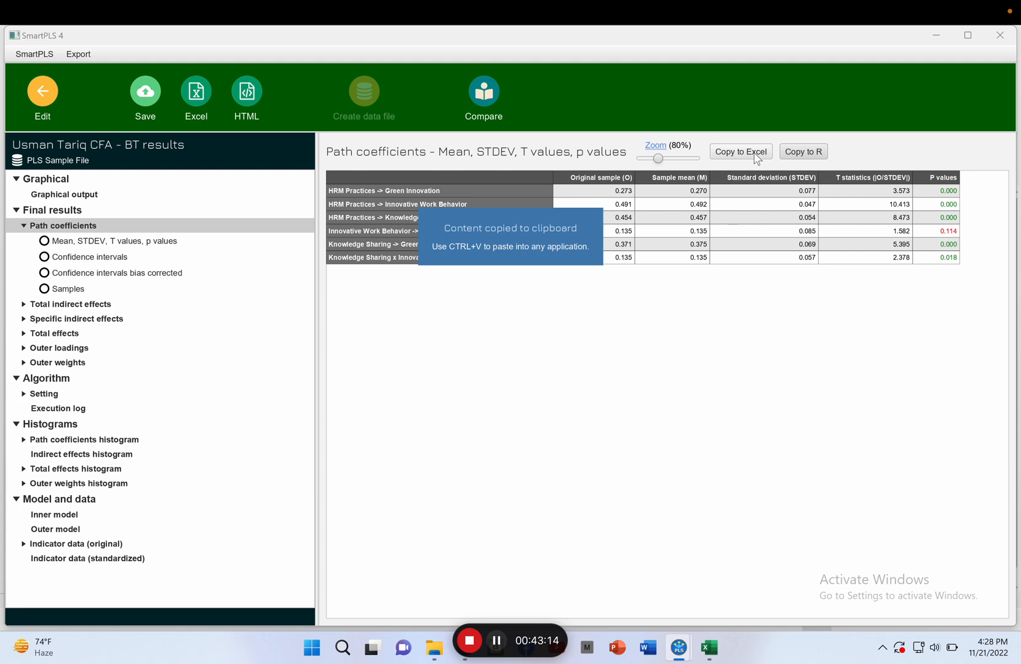
Switch to Book1, paste the path coefficients table at A1 of Sheet5 and widen column B
mouse_move(708, 656)
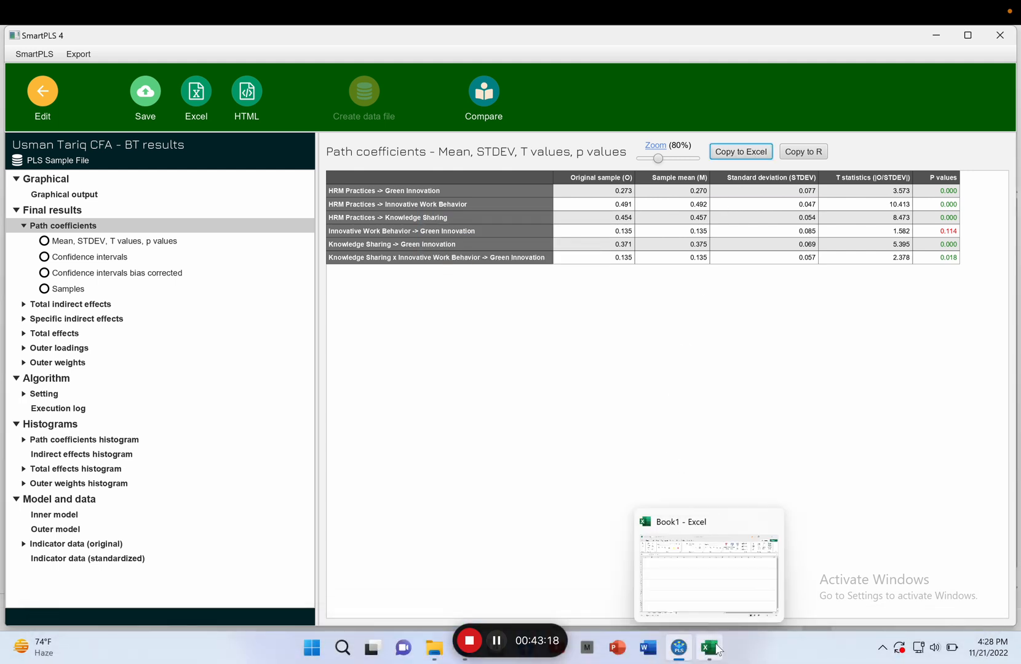
left_click(719, 650)
key("ctrl+v")
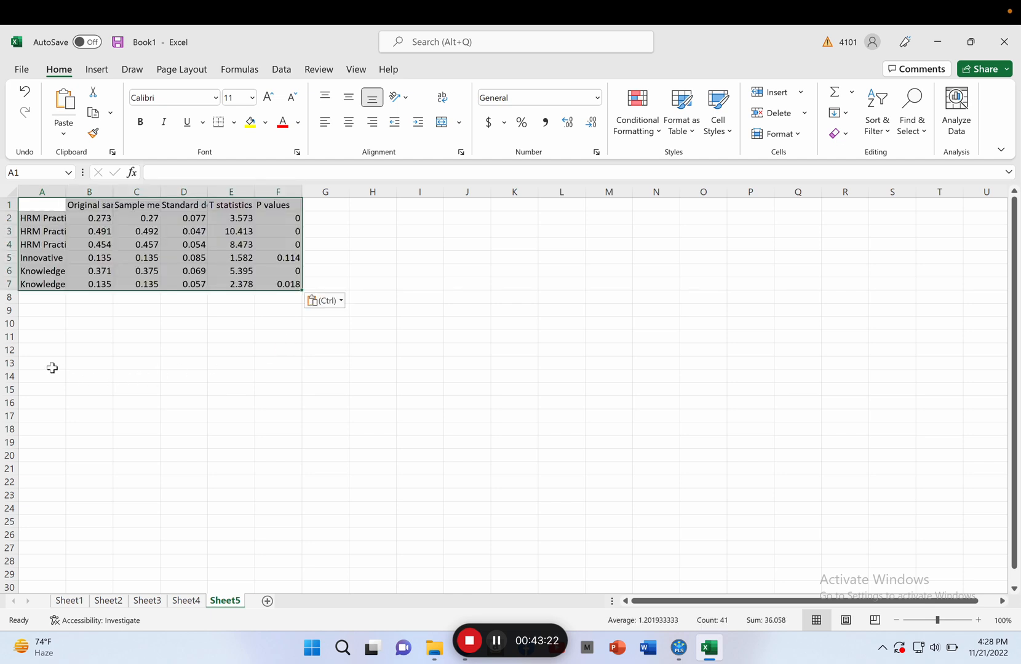
left_click(45, 350)
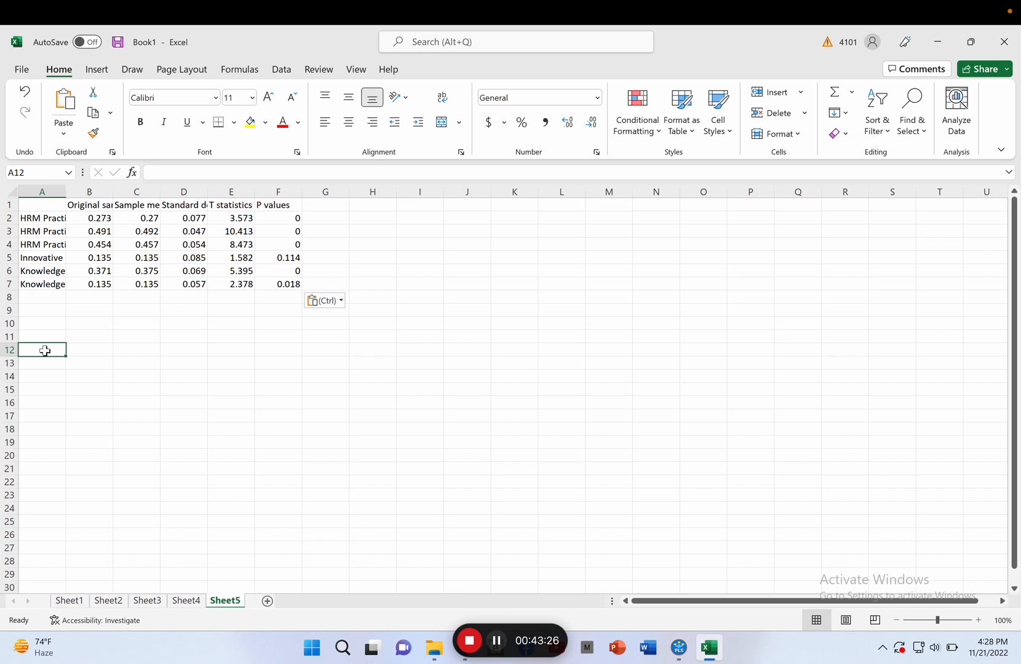
left_click_drag(113, 194, 130, 194)
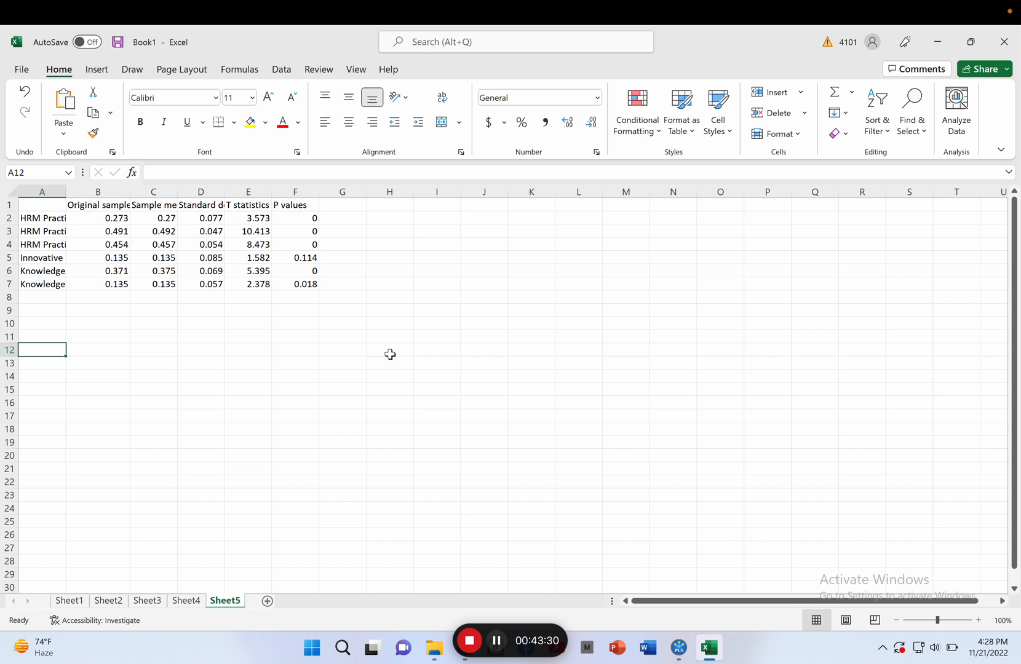
Switch to SmartPLS and examine the total indirect effect of HRM Practices on Green Innovation against the path diagram
left_click(678, 645)
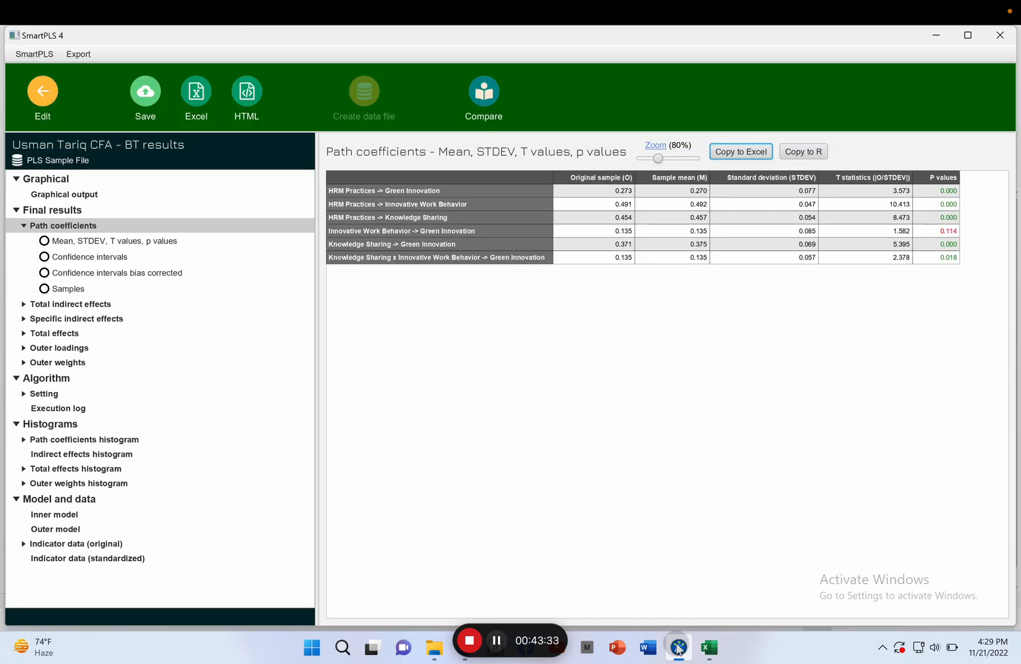
left_click(87, 308)
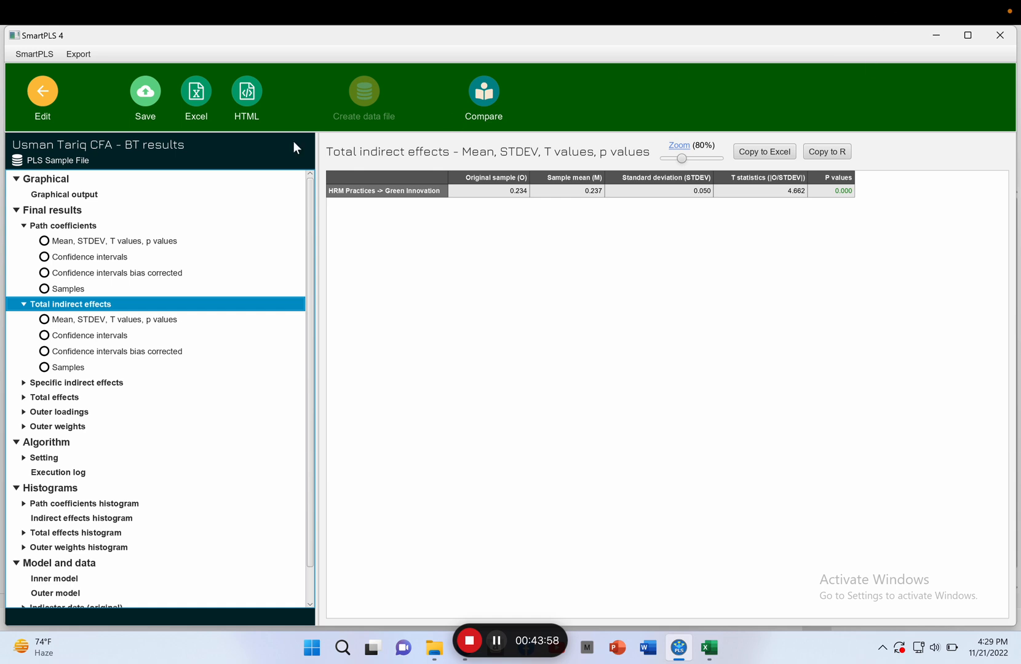
left_click(53, 195)
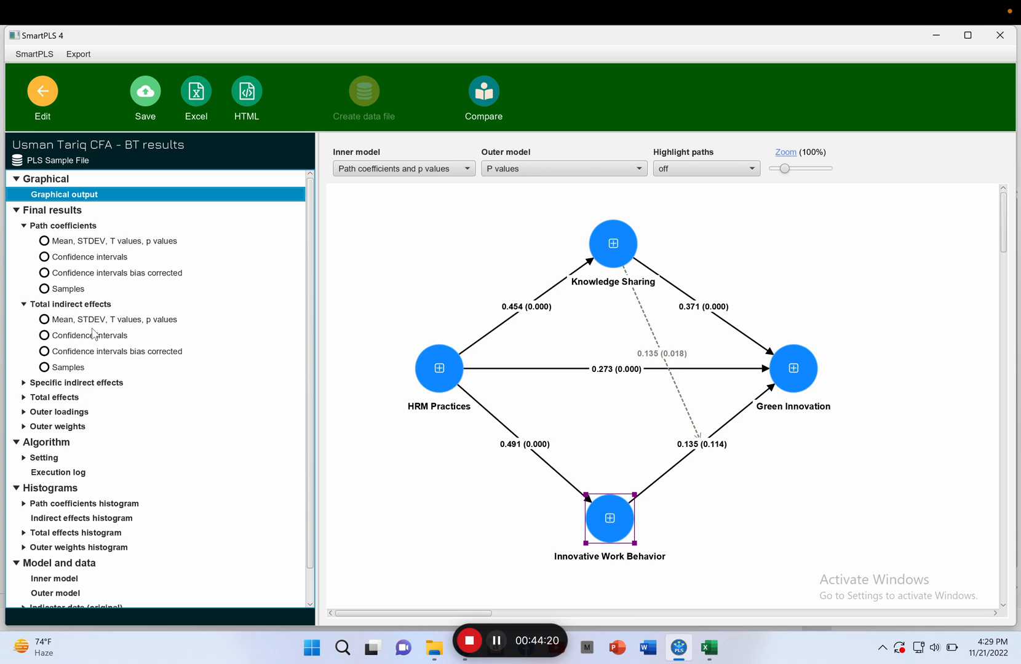
left_click(91, 305)
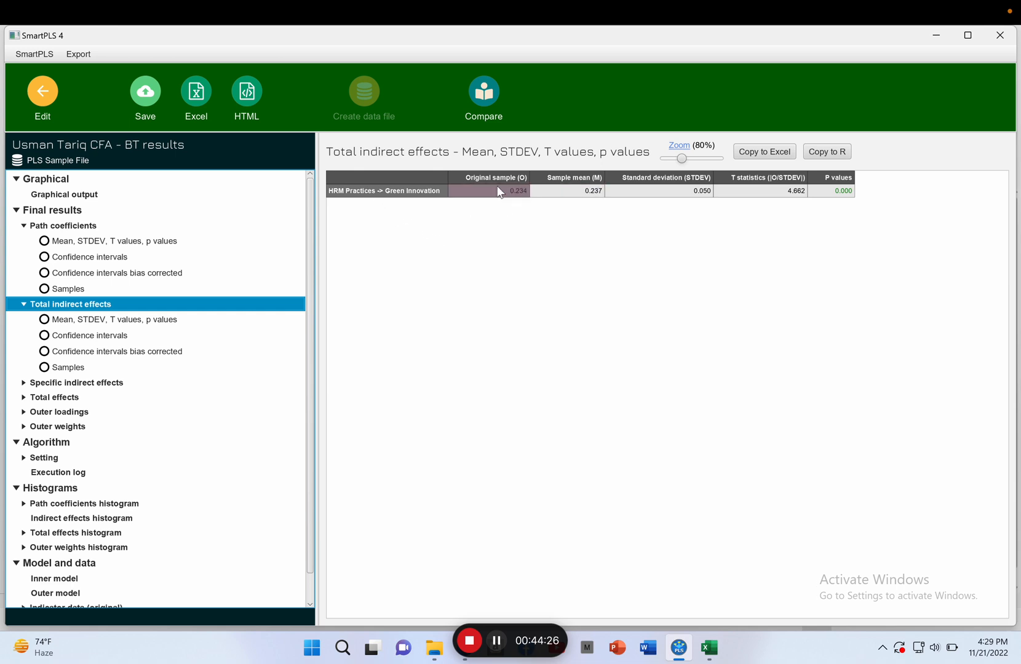
left_click(98, 195)
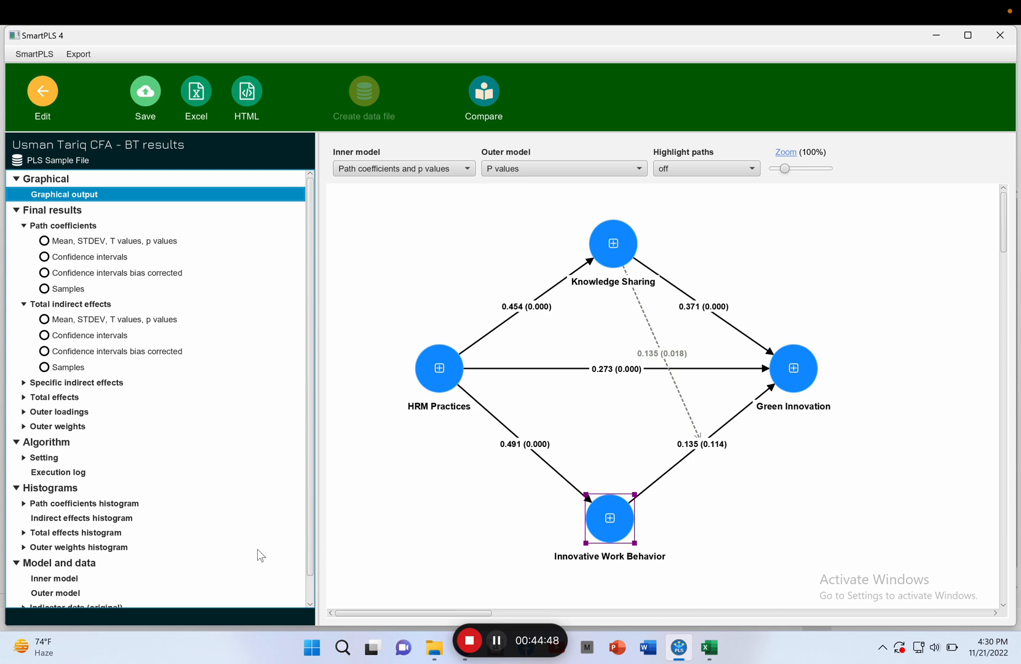
Compare the specific indirect effects through Innovative Work Behavior and Knowledge Sharing with the total indirect effect, and return to the diagram
left_click(107, 387)
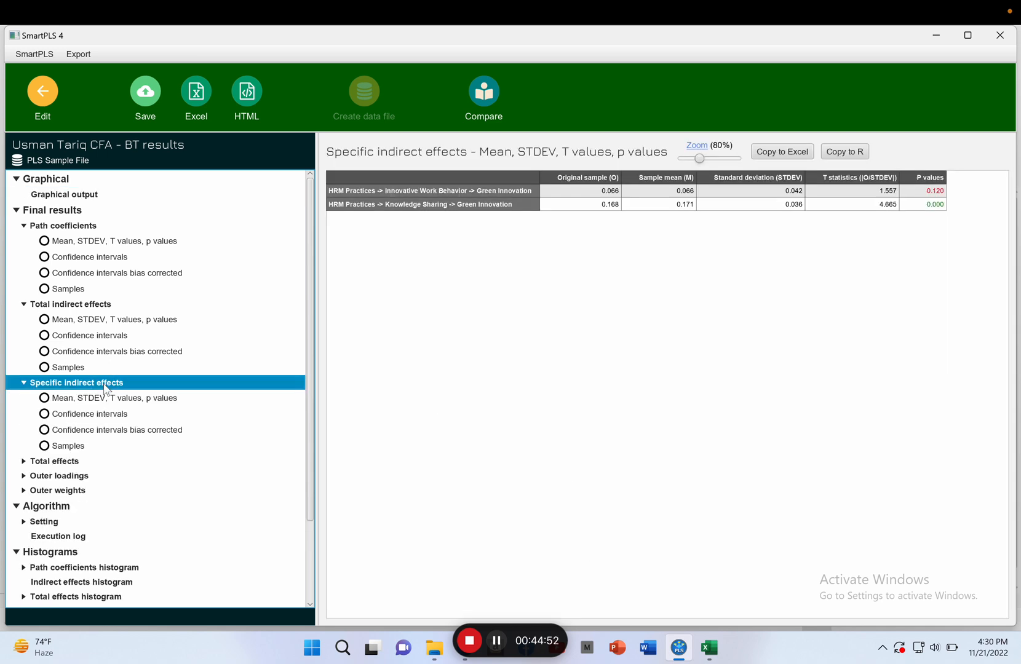
left_click(94, 308)
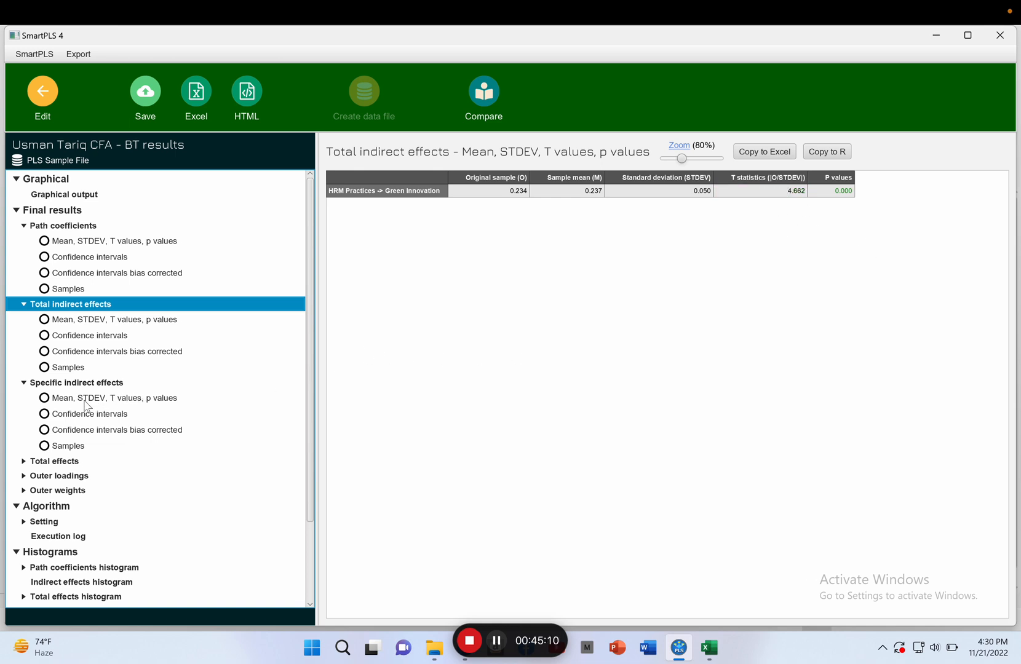
left_click(90, 383)
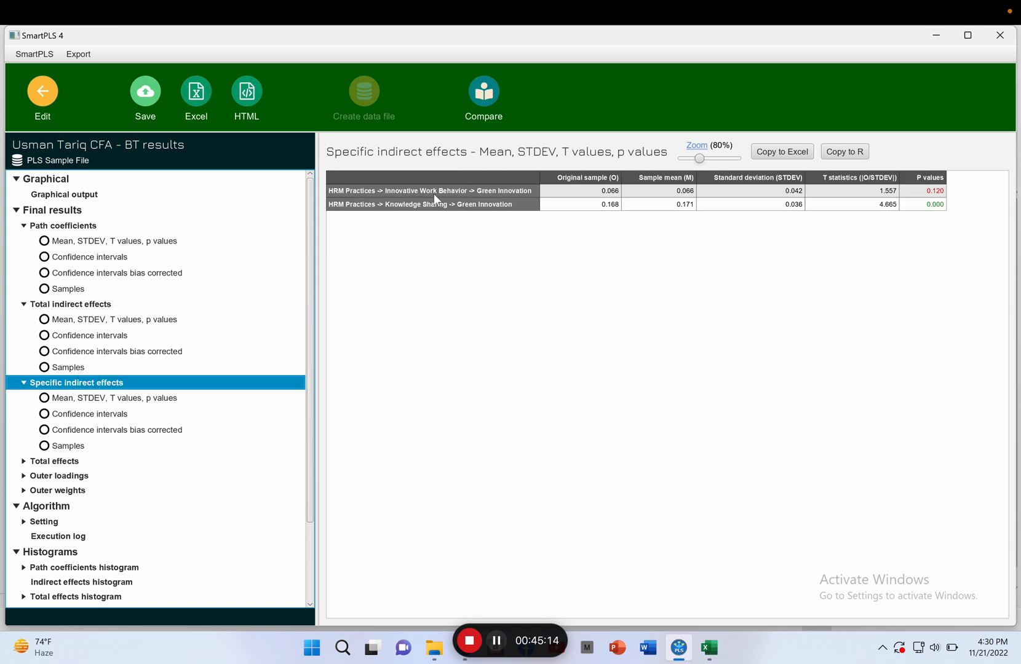
left_click(609, 193)
left_click(96, 195)
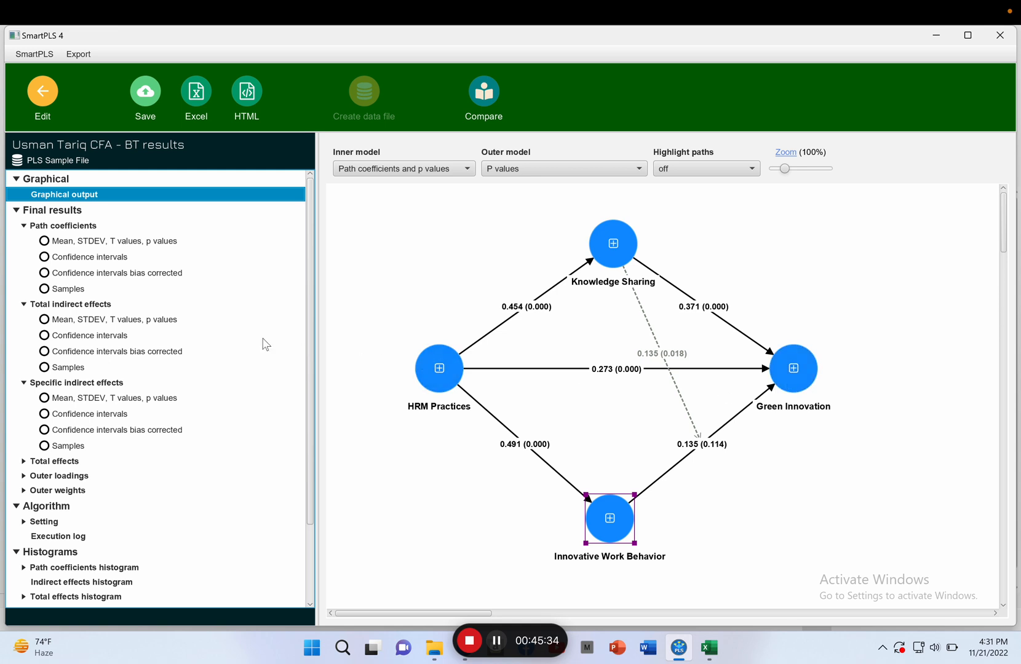
Review the direct path coefficients and specific indirect effects against the diagram, ending on the Knowledge Sharing moderation path in the coefficients table
left_click(76, 228)
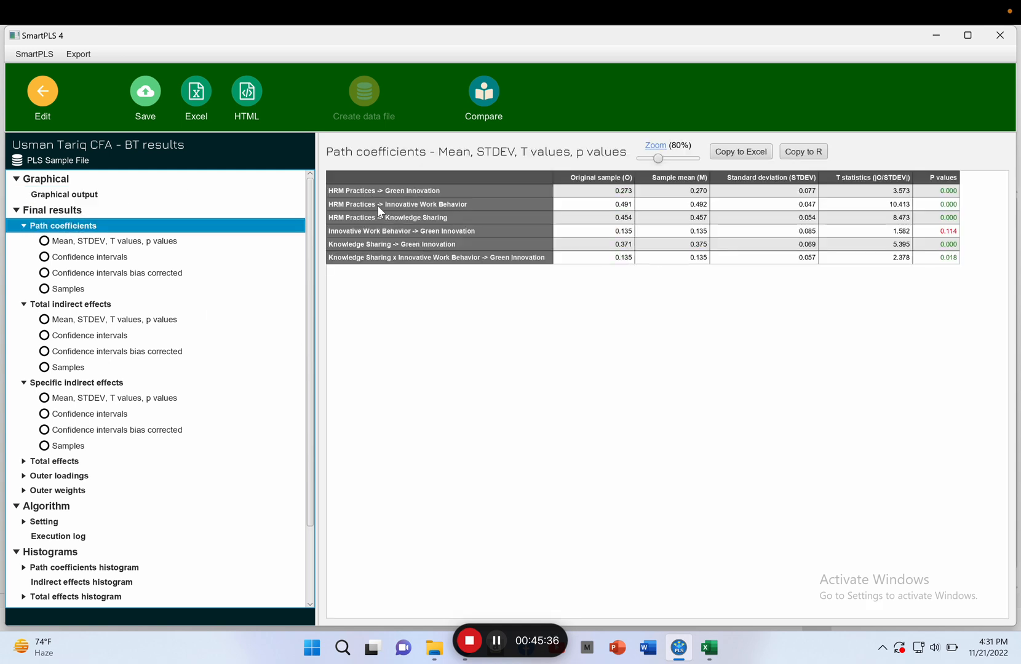
left_click(624, 192)
left_click(83, 194)
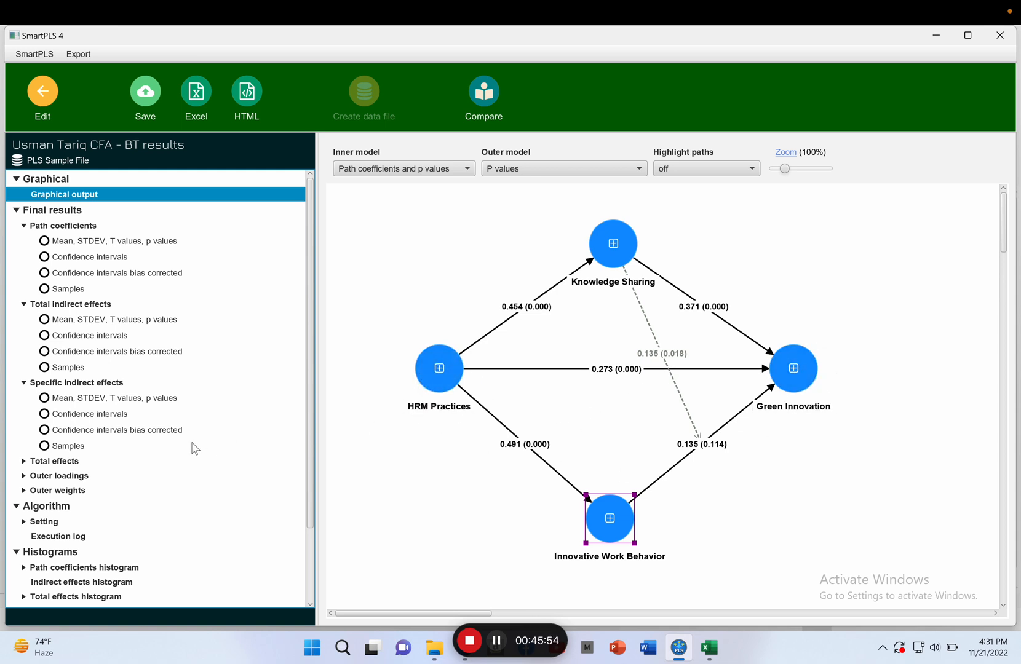
left_click(95, 382)
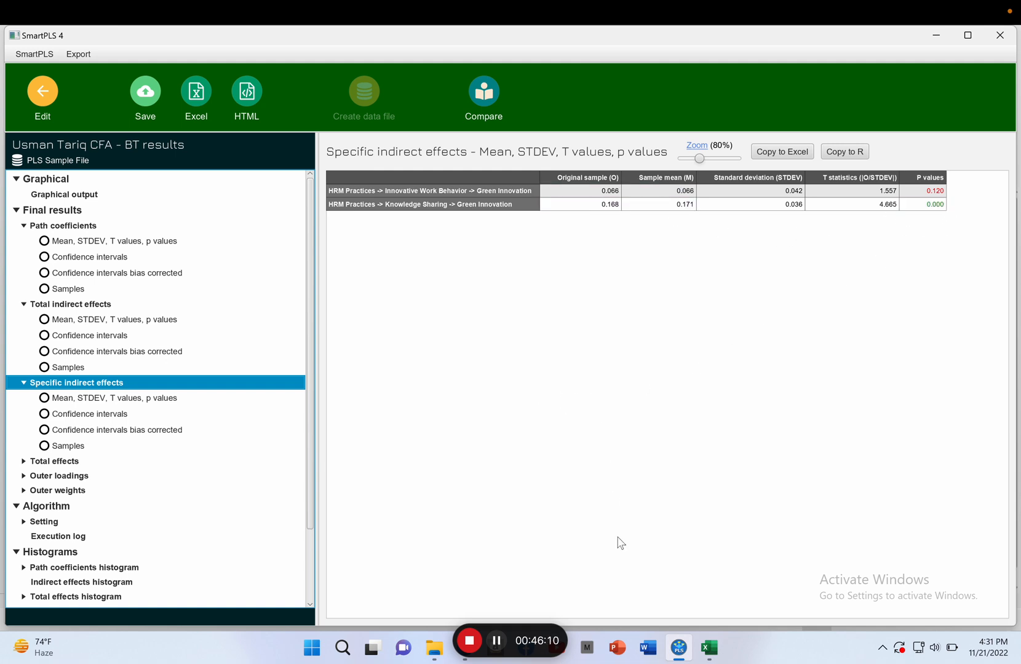
left_click(91, 194)
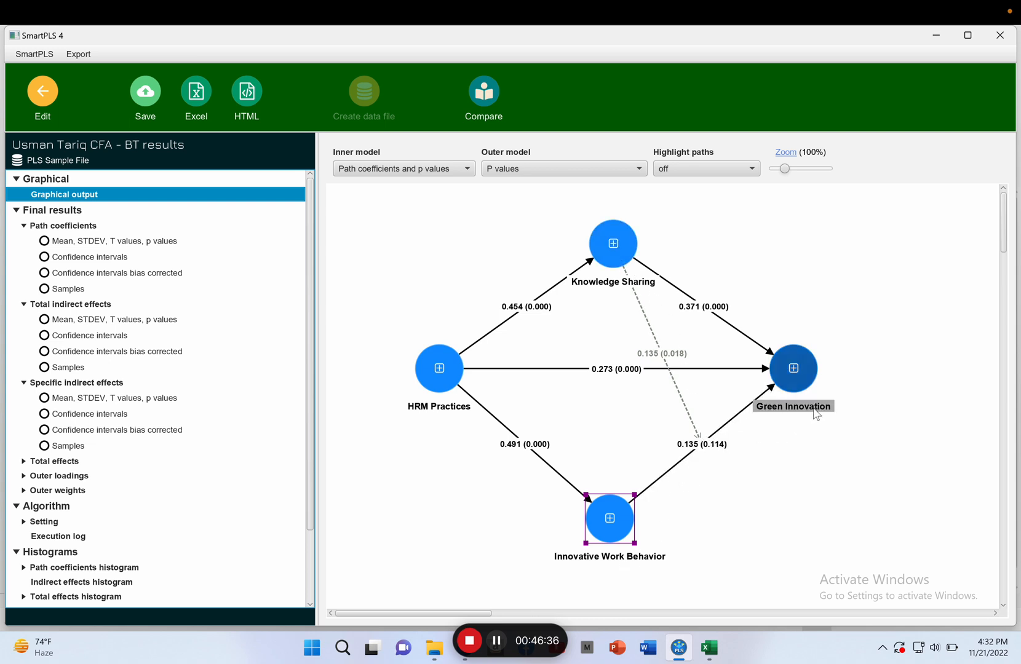
left_click(56, 227)
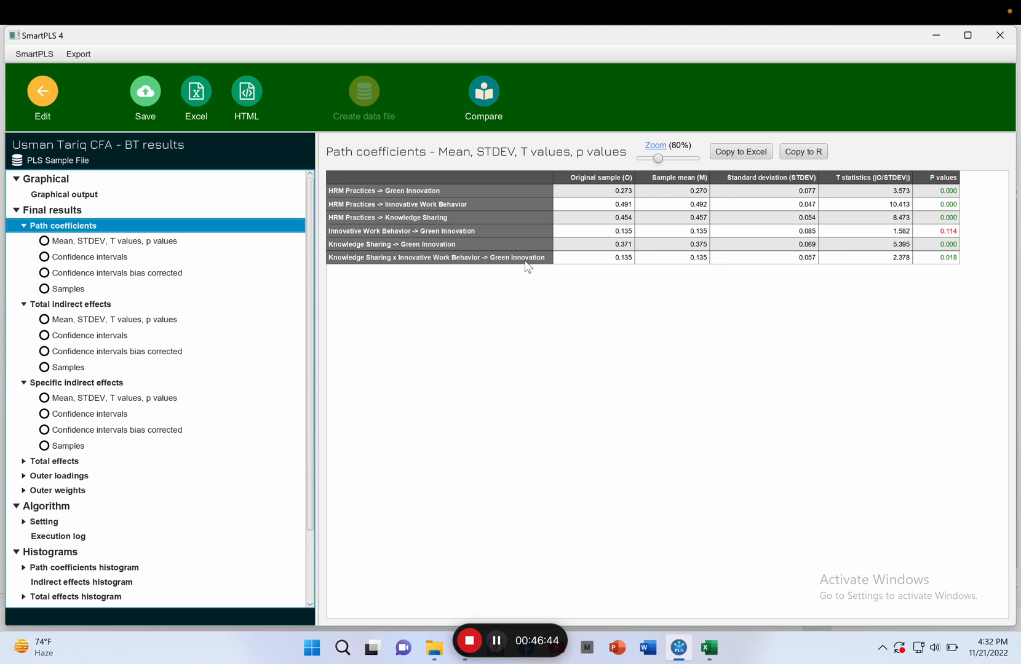
Switch to the Pages path diagram and add a straight arrow from HRM Practices to Product Innovation
left_click(624, 258)
key("ctrl+Left")
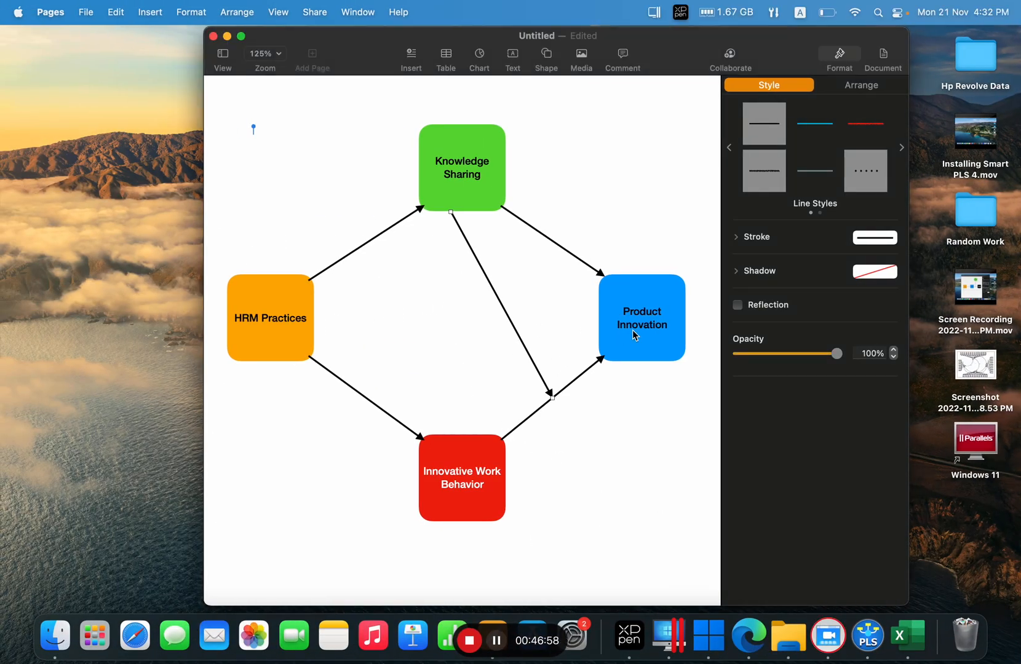
left_click(546, 57)
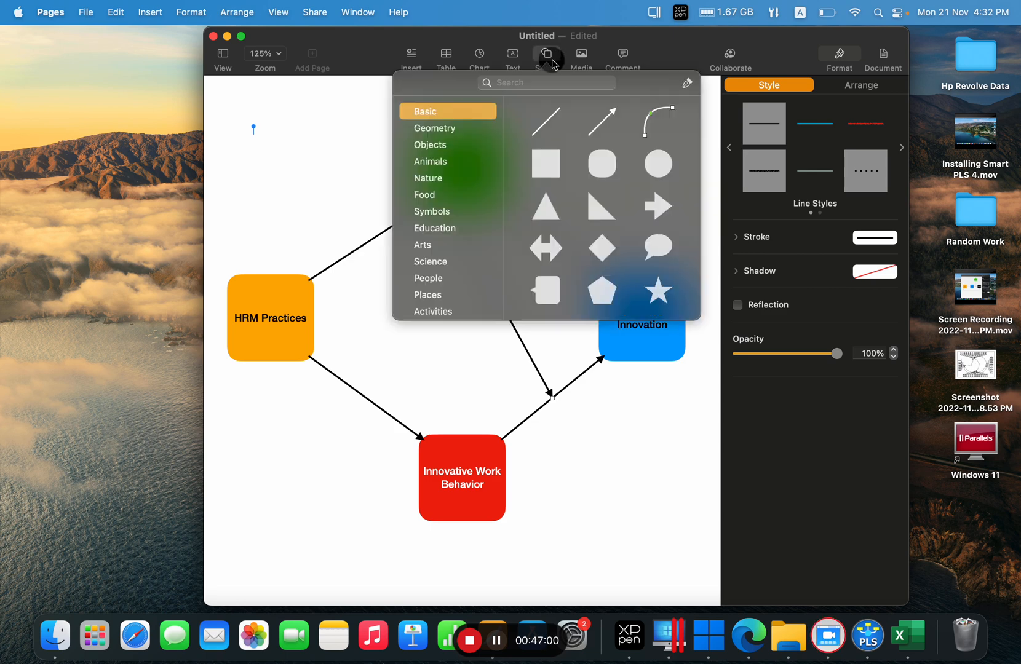
left_click(619, 125)
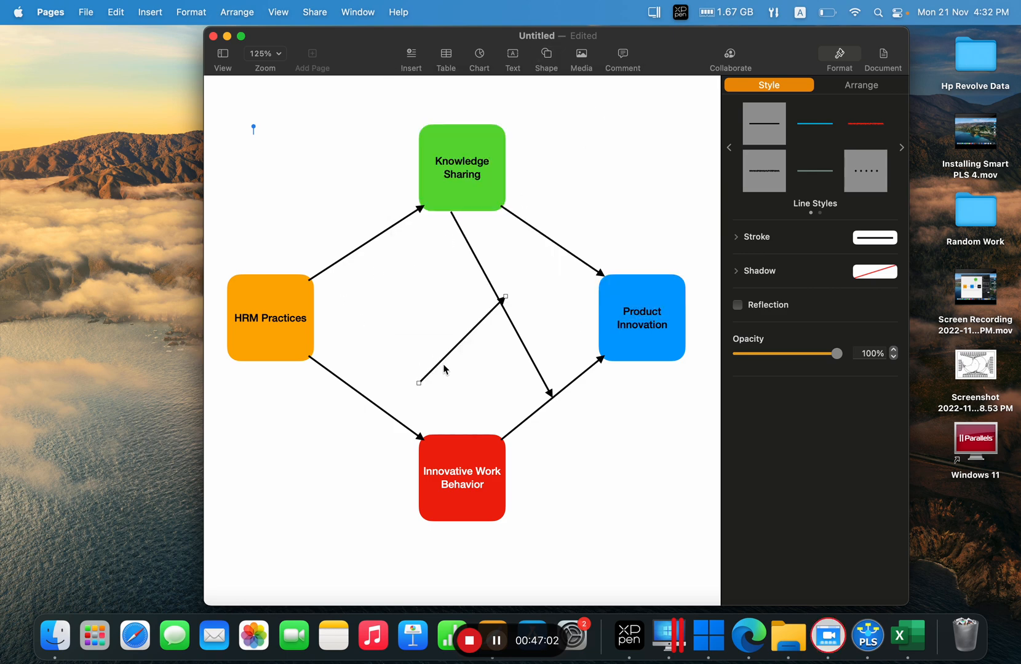
left_click_drag(440, 360, 353, 312)
left_click_drag(336, 307, 335, 308)
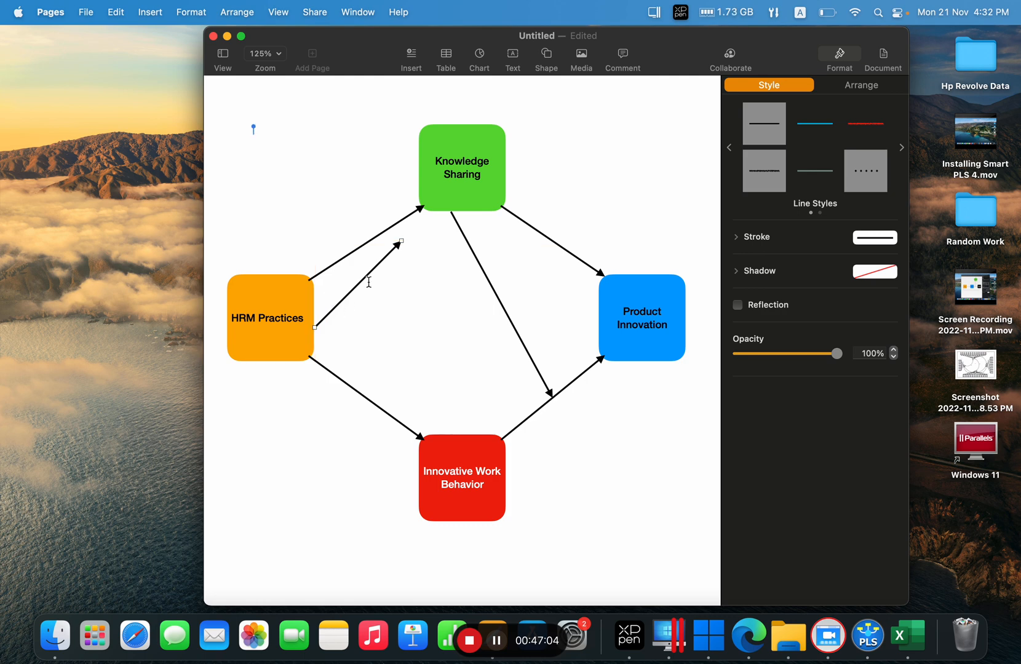
left_click_drag(400, 241, 596, 335)
left_click(487, 416)
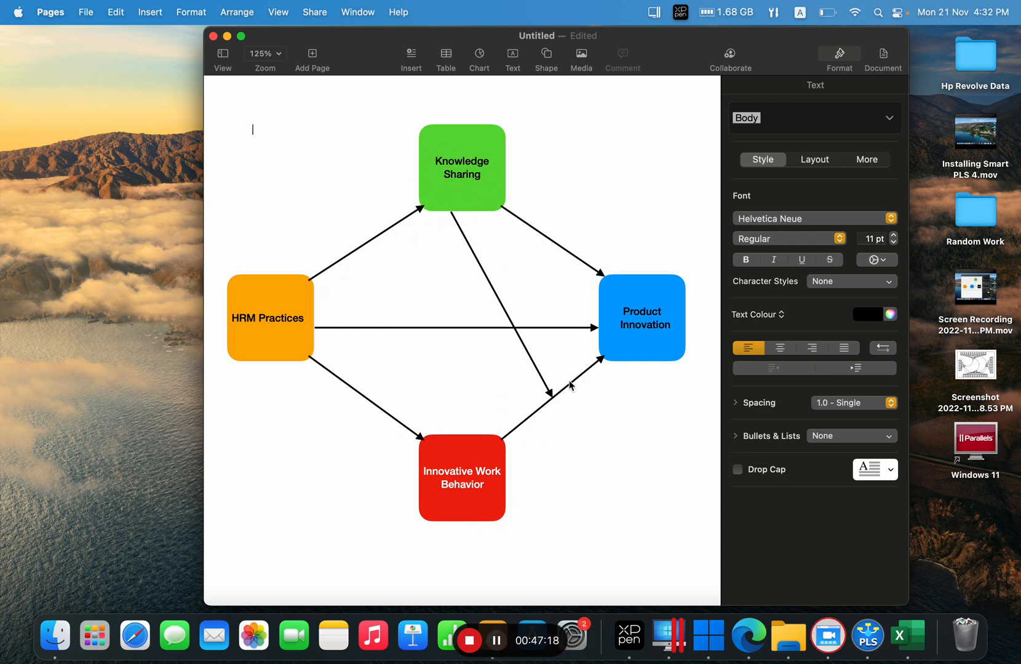
Minimise the Pages diagram, copy the specific indirect effects table from SmartPLS and paste it at A12 of Sheet5 in Excel's Book1
left_click(226, 37)
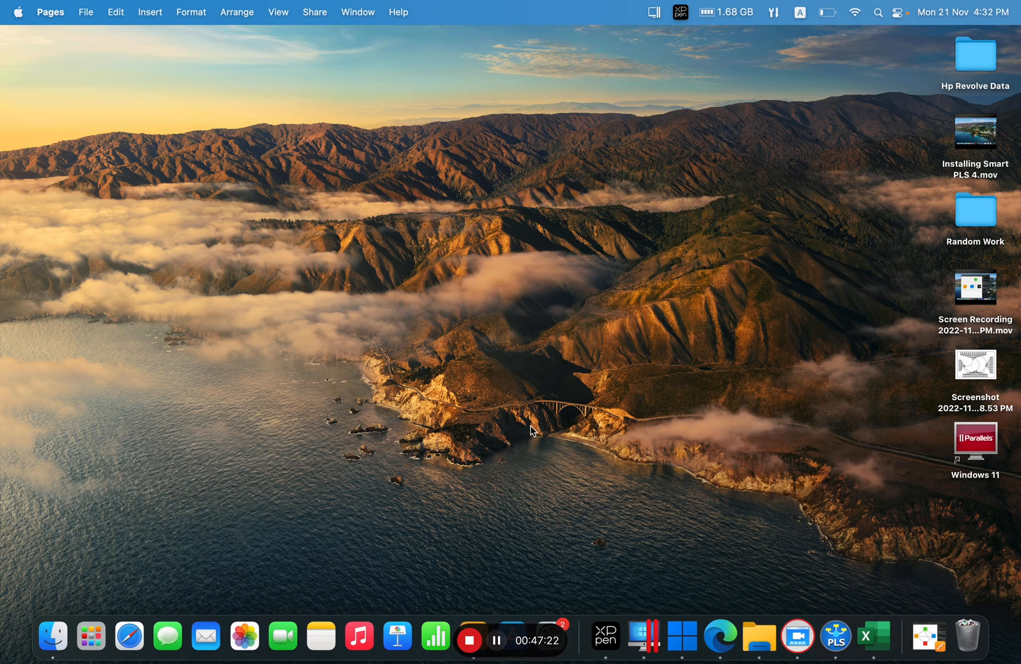
key("ctrl+Right")
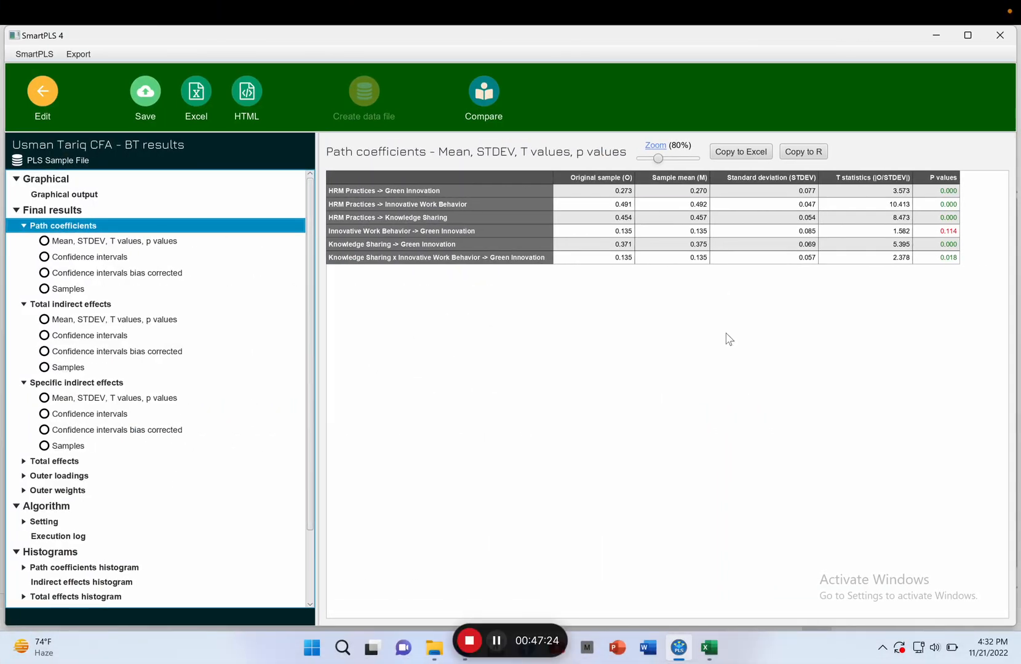
left_click(71, 385)
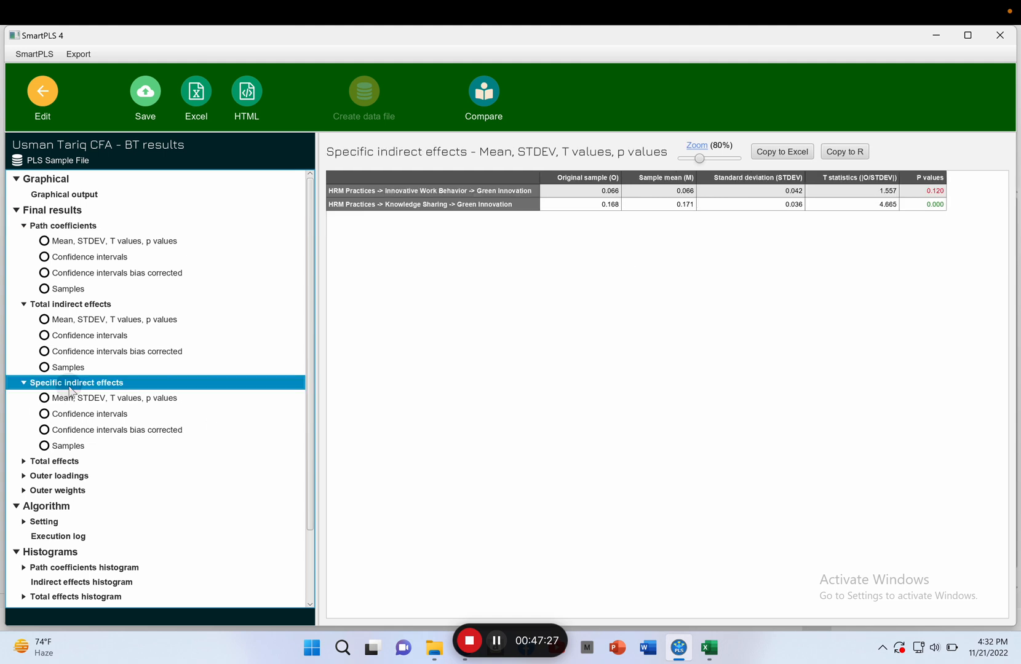
left_click(797, 157)
left_click(709, 648)
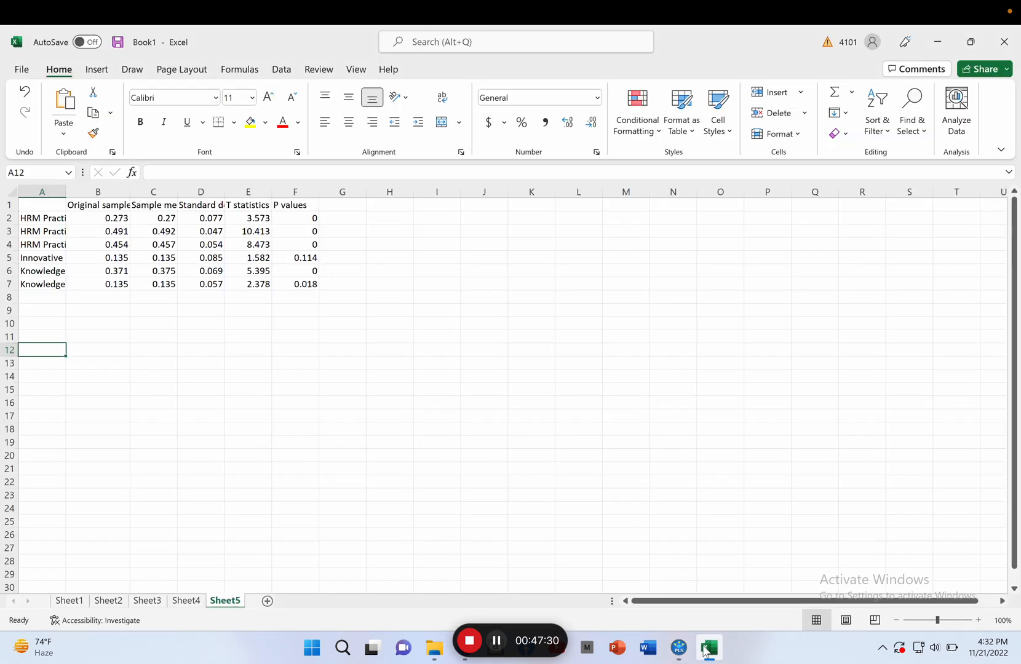
key("ctrl+v")
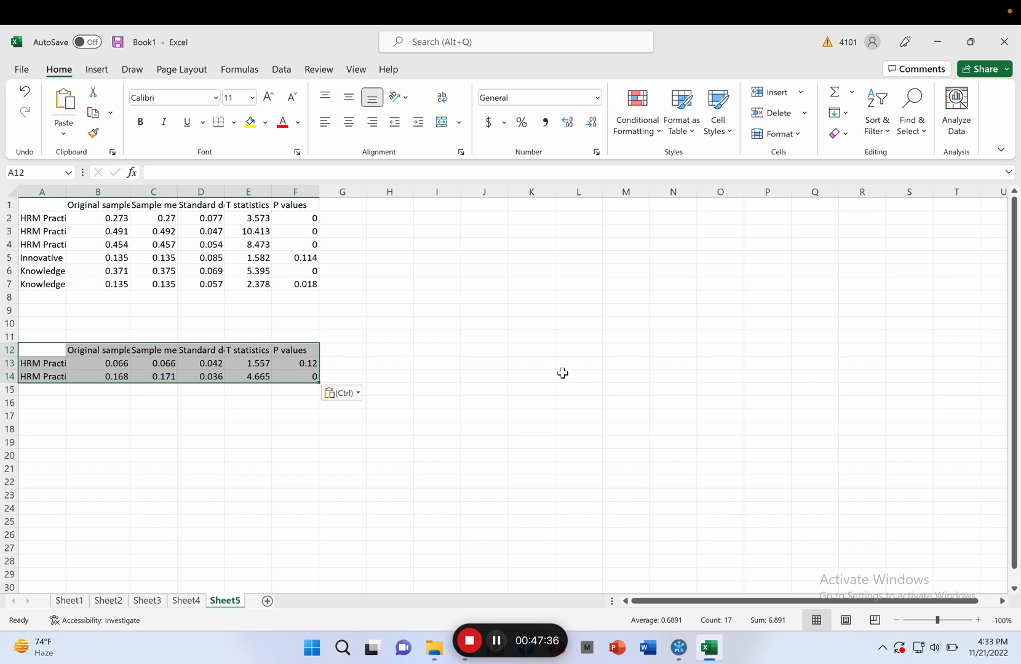
Switch back to SmartPLS and review the total effects table and the remaining sections of the bootstrapping report
left_click(680, 657)
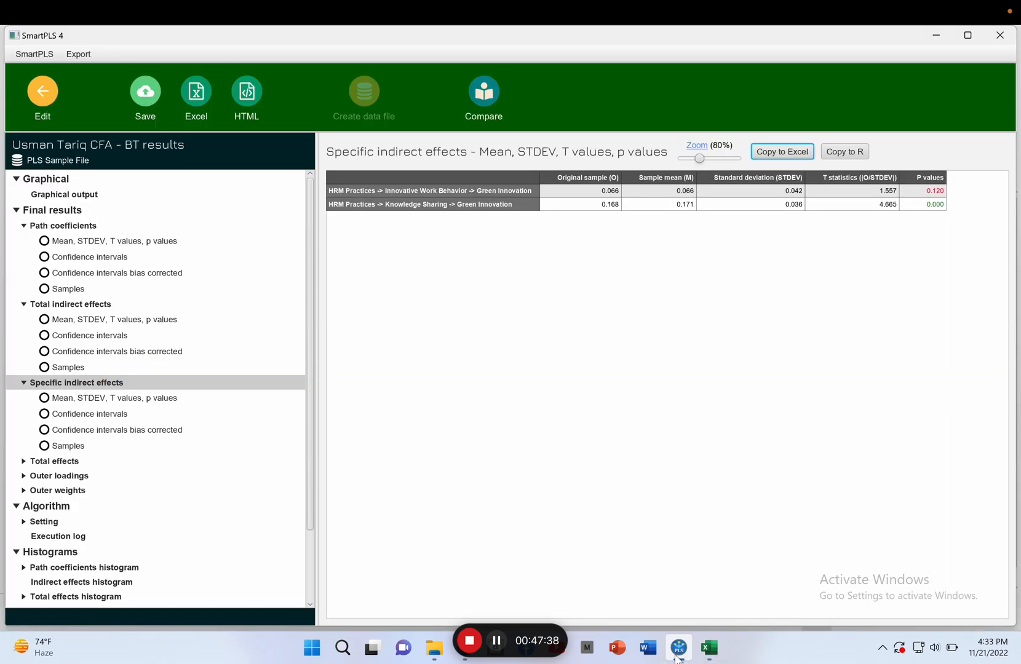
scroll(230, 507, "down", 5)
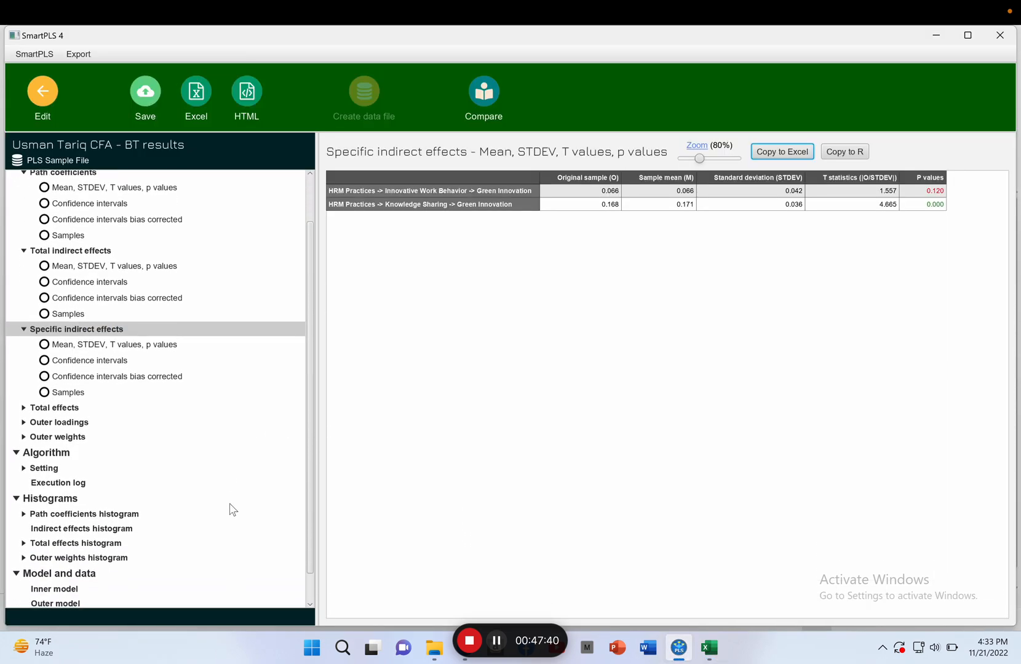
left_click(64, 393)
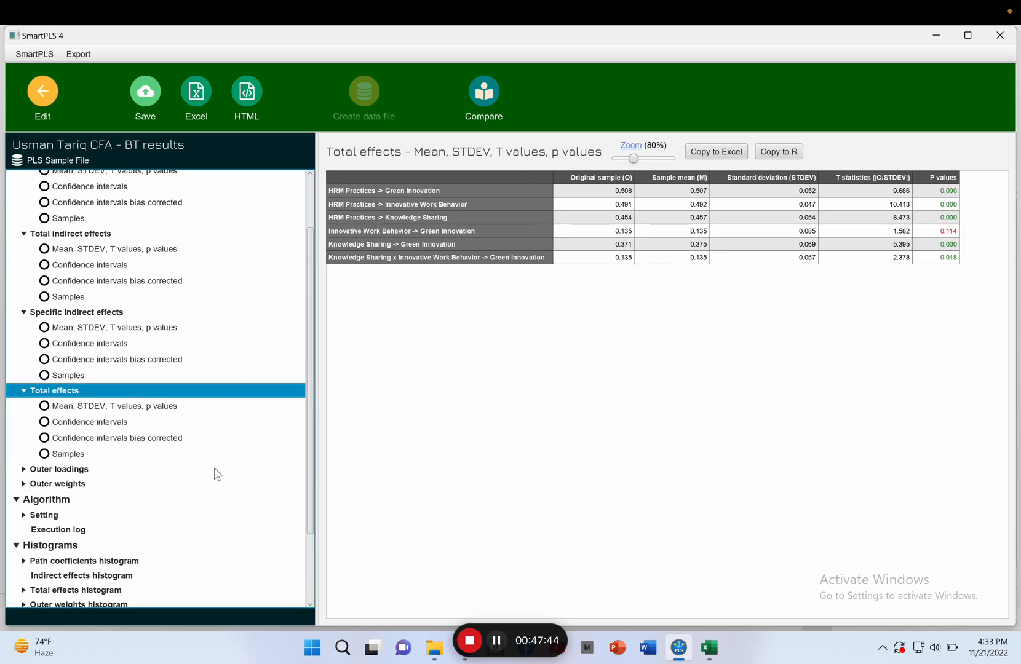
scroll(217, 473, "down", 4)
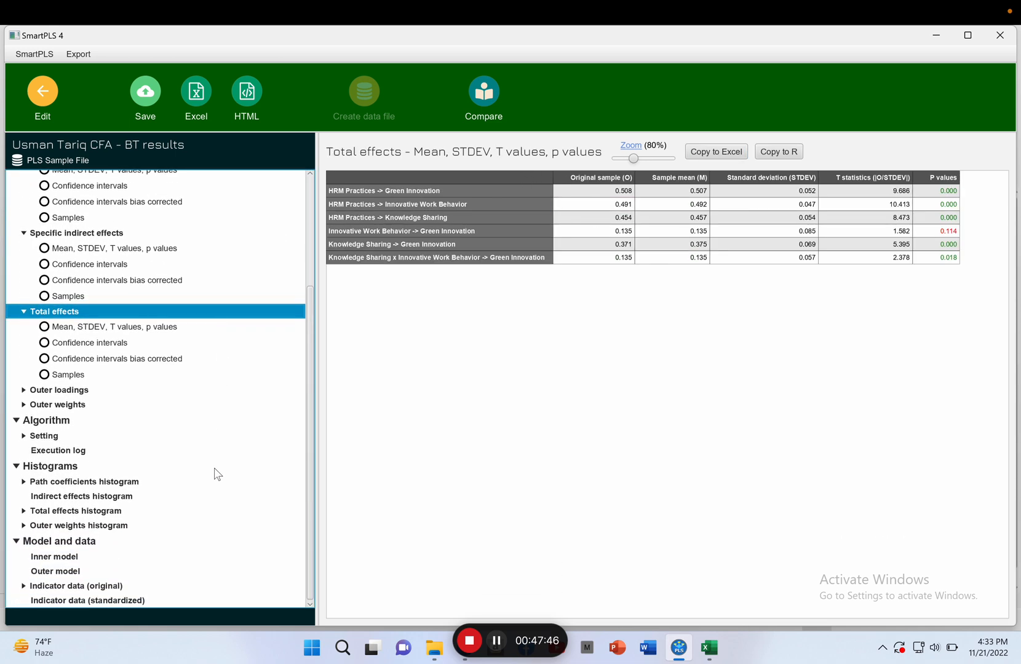
scroll(216, 474, "up", 8)
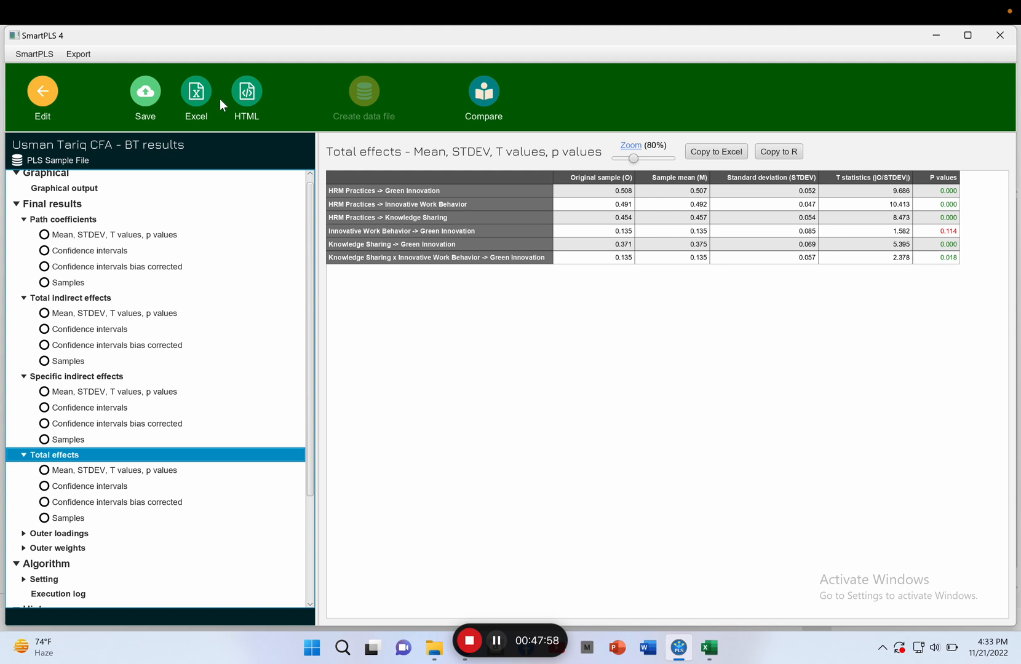
Save the bootstrapping report in the current project, replacing the CFA, BT and date part of its file name with SEM
left_click(146, 92)
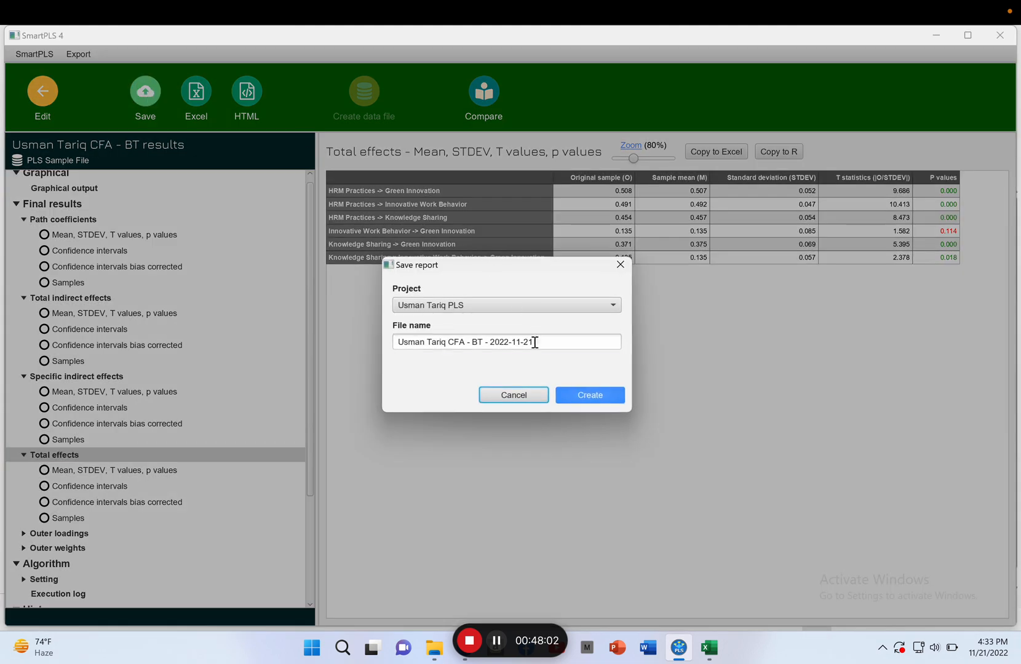
left_click_drag(534, 341, 450, 338)
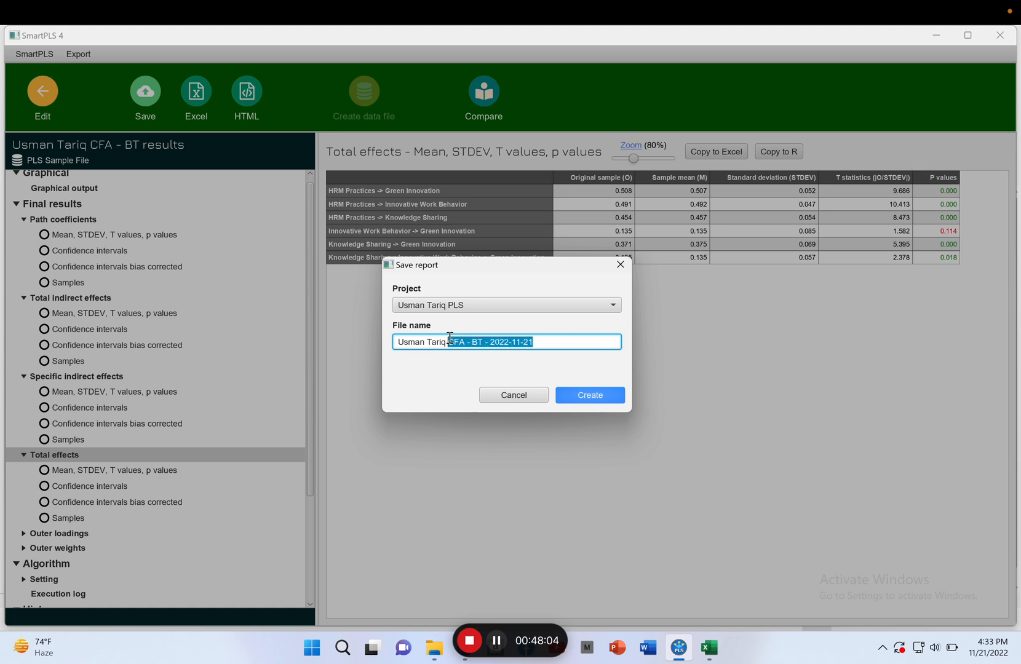
type("EM")
left_click(592, 394)
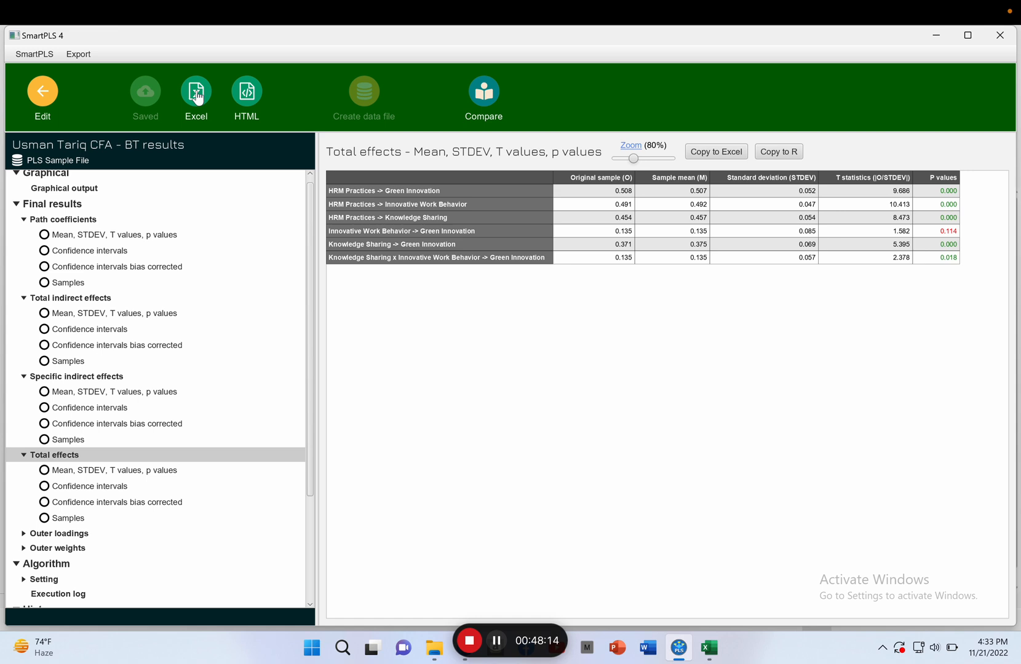
Return to the model editor and delete the Knowledge Sharing moderating effect on the Innovative Work Behavior to Green Innovation path
left_click(43, 95)
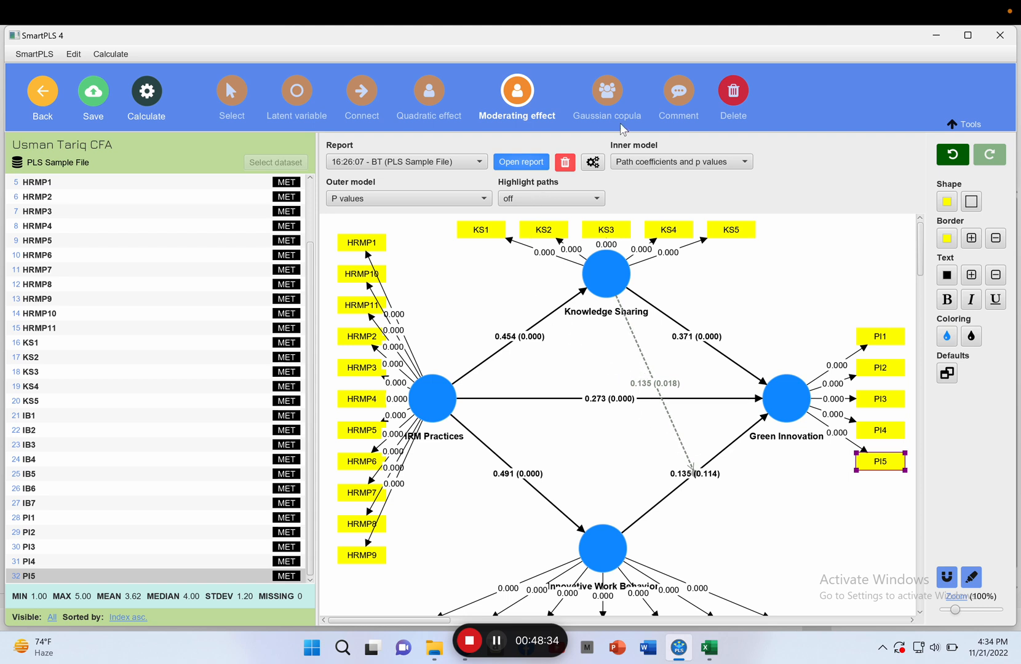
left_click(231, 96)
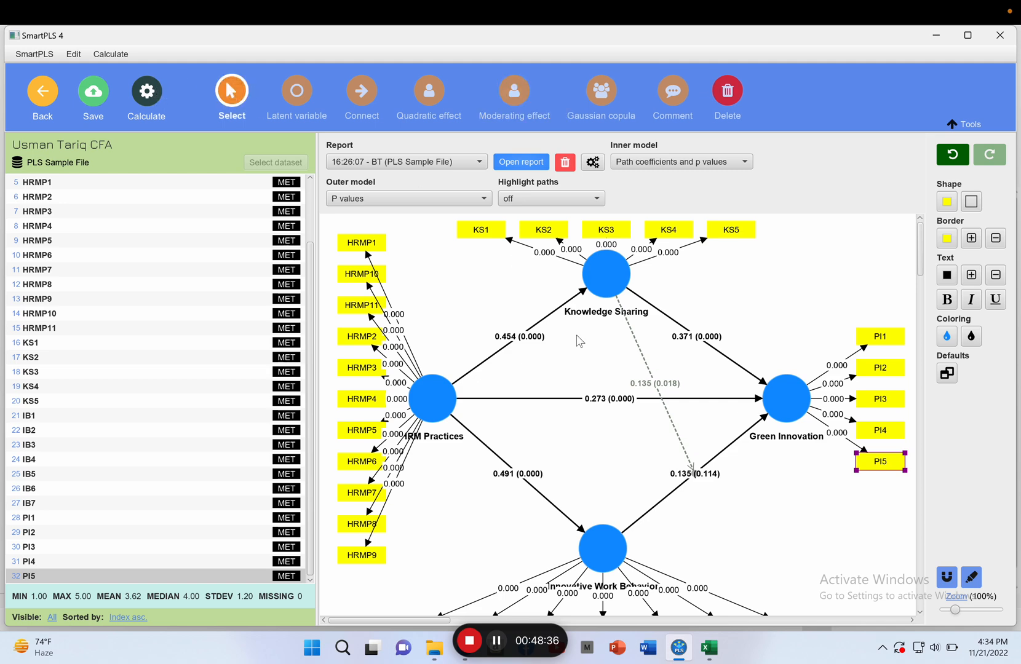
left_click(688, 458)
right_click(688, 460)
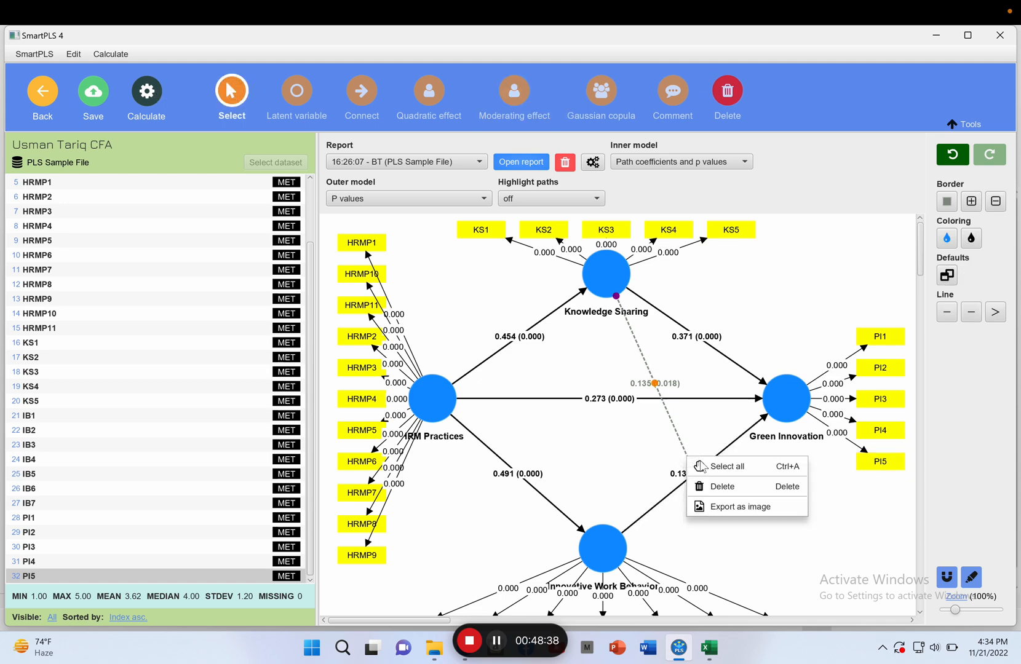
left_click(729, 486)
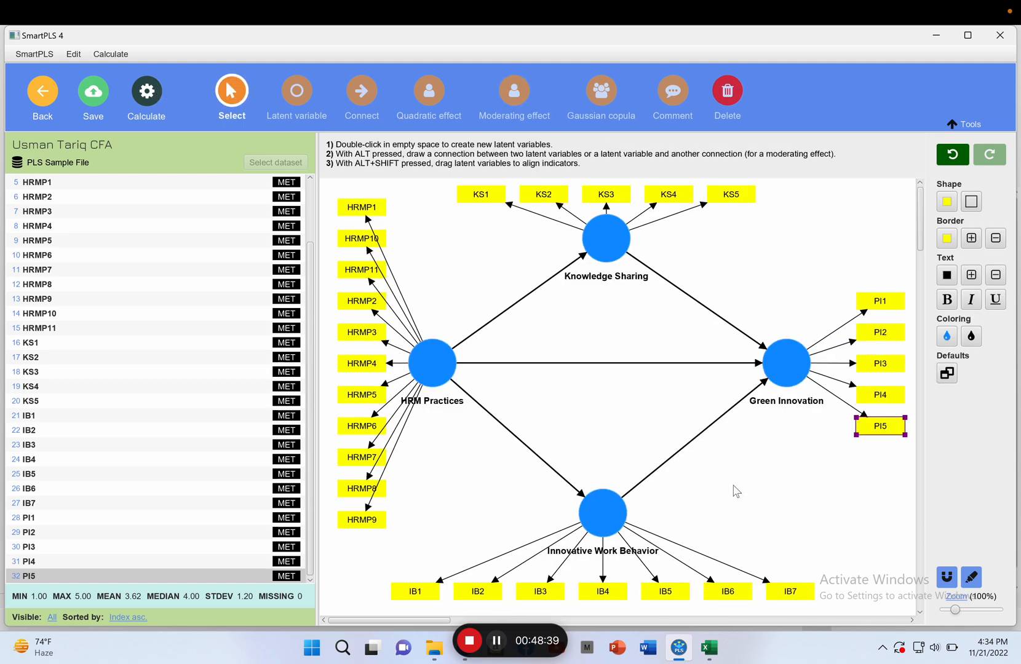
Delete the HRM Practices to Knowledge Sharing path and the Knowledge Sharing to Green Innovation path
right_click(537, 294)
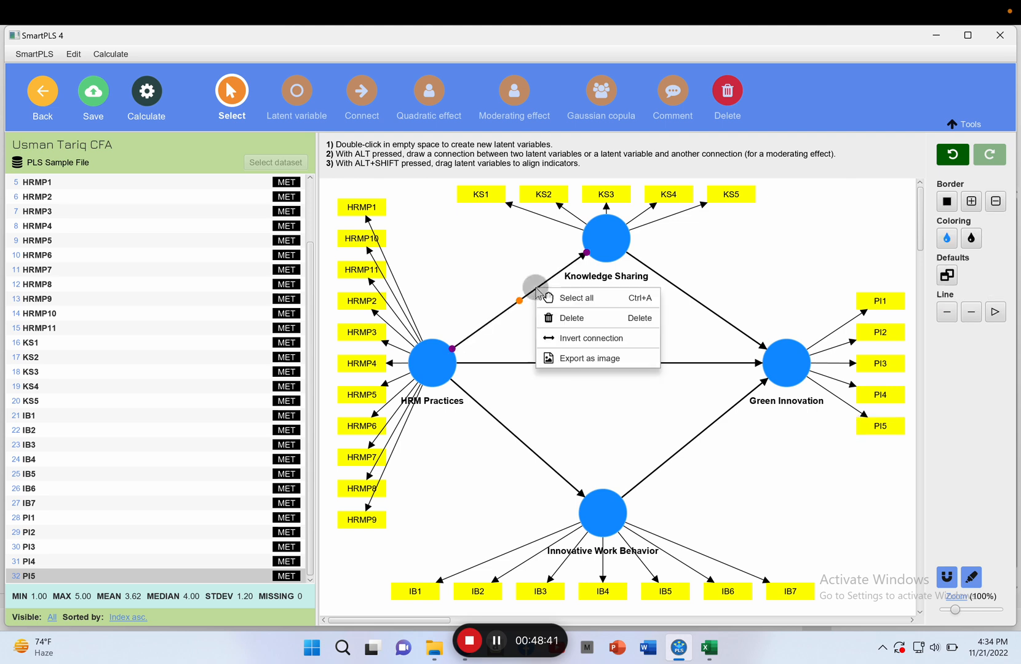
left_click(569, 318)
right_click(695, 300)
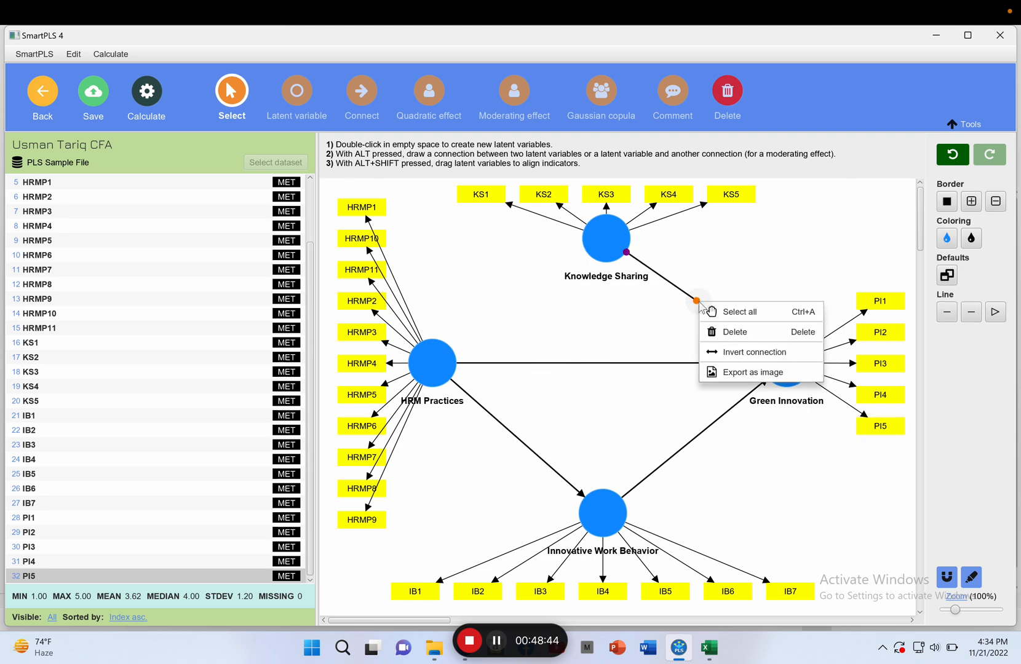
left_click(734, 333)
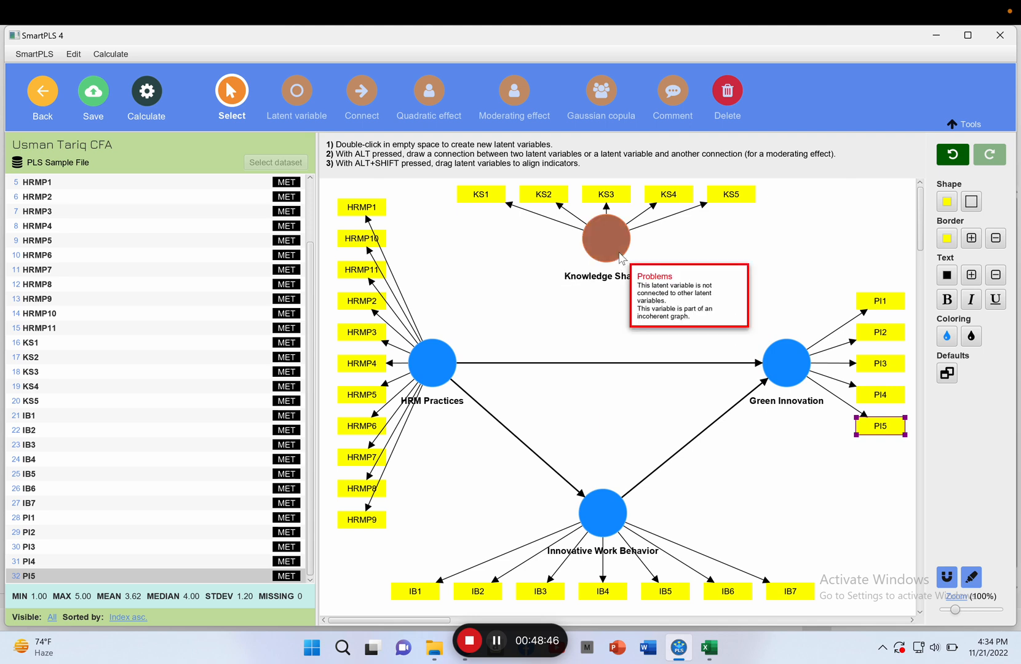
Add a moderating effect of Knowledge Sharing on the direct path from HRM Practices to Green Innovation
left_click(519, 69)
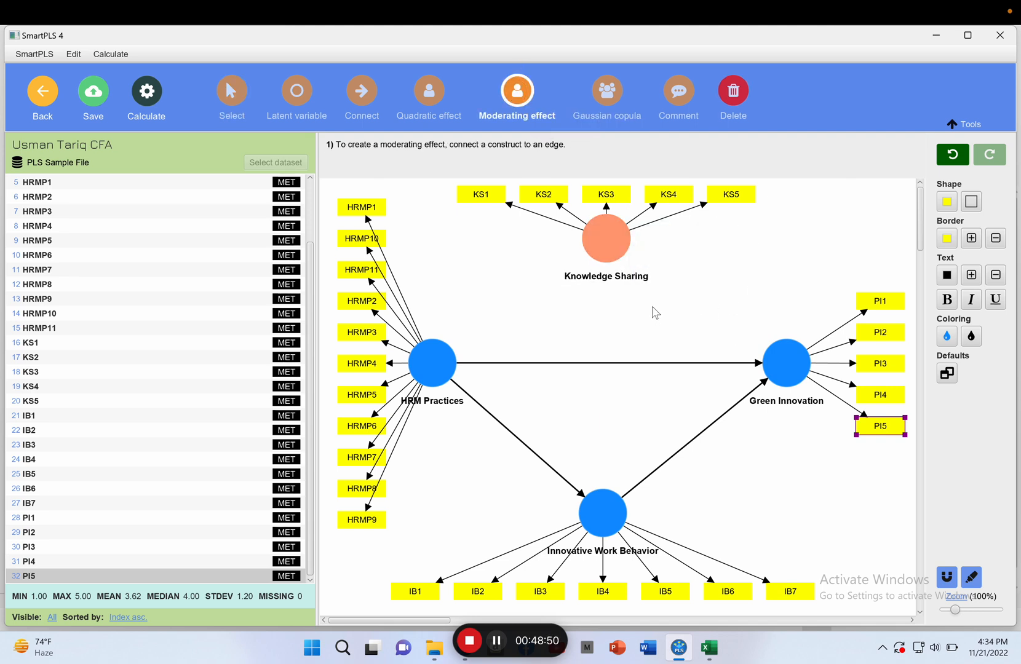
mouse_move(607, 249)
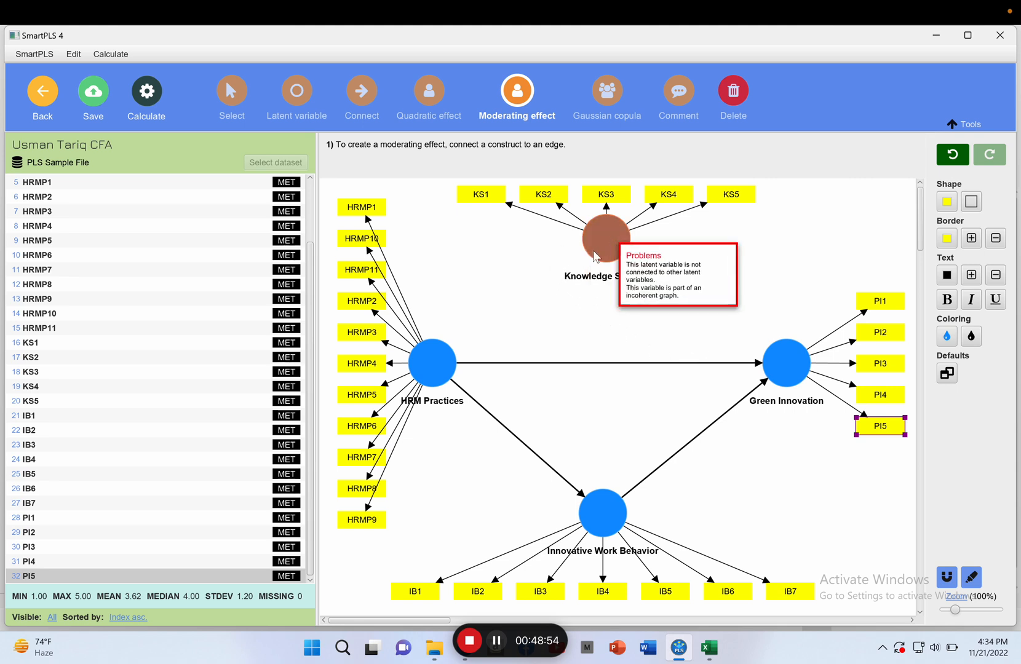
left_click_drag(612, 262, 609, 362)
left_click_drag(624, 260, 710, 429)
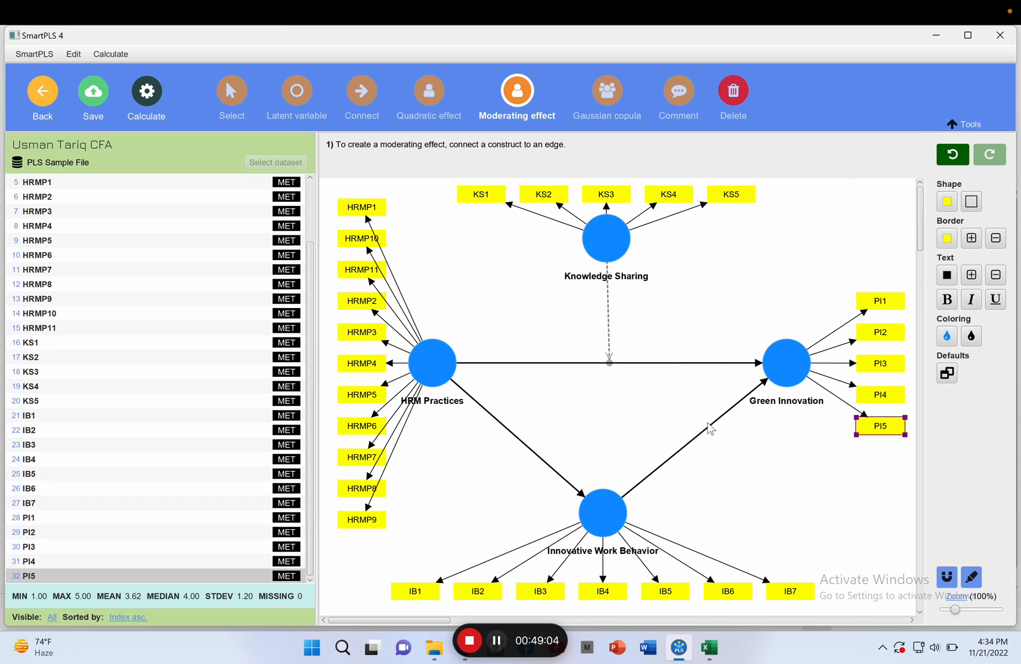
Undo the new moderating effect and the deletions to restore the Knowledge Sharing paths and the original moderating effect
key("ctrl+z")
key("ctrl+z")
key("ctrl+z")
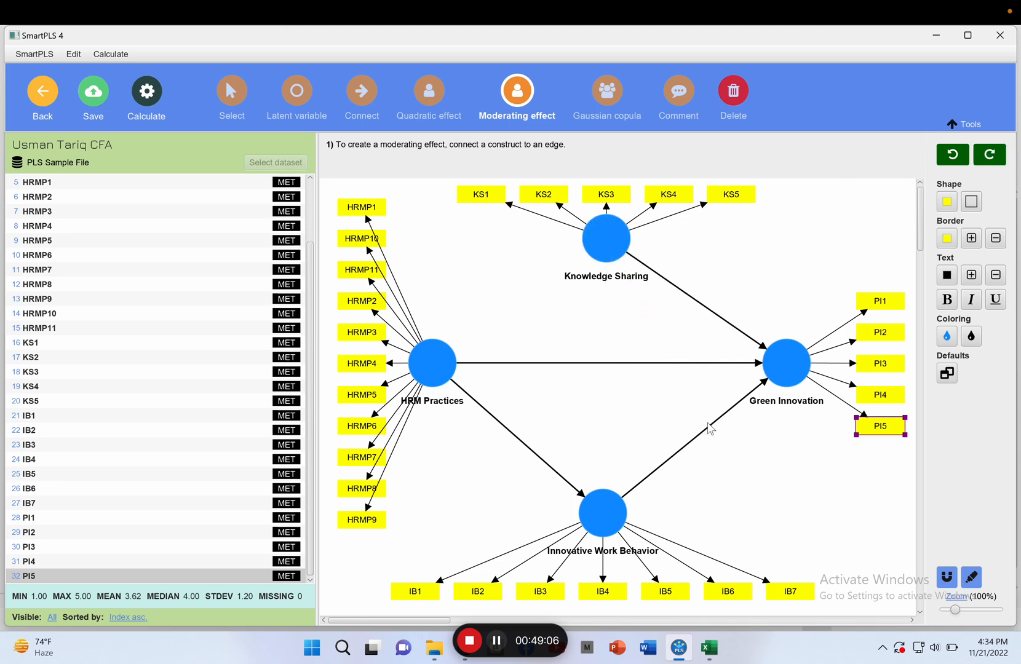
key("ctrl+y")
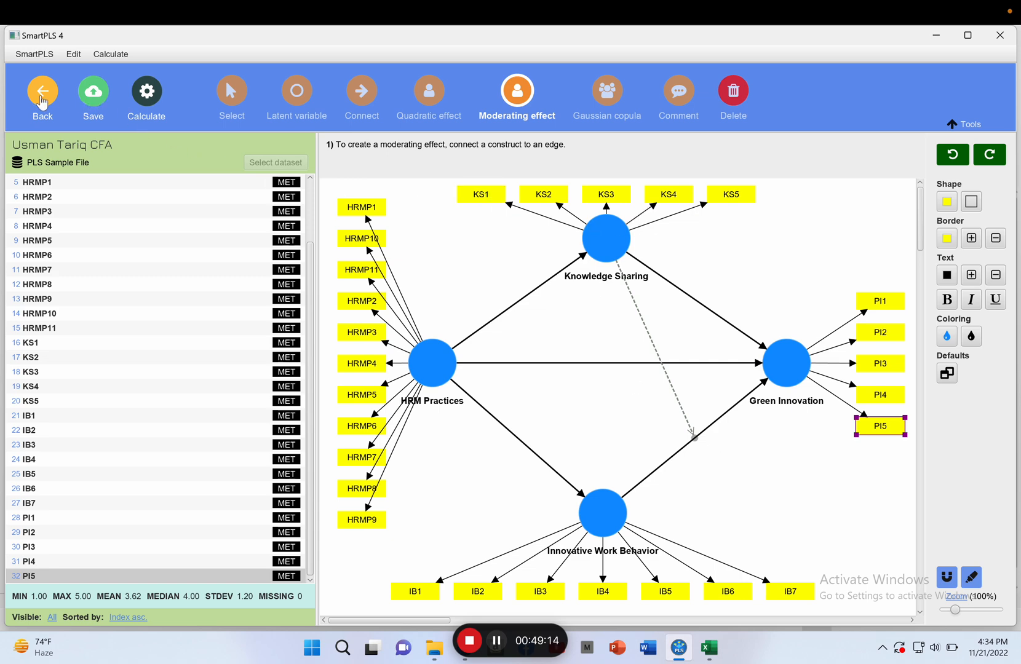
Leave the model for the workspace with its changes saved and reopen the CFA model
left_click(41, 103)
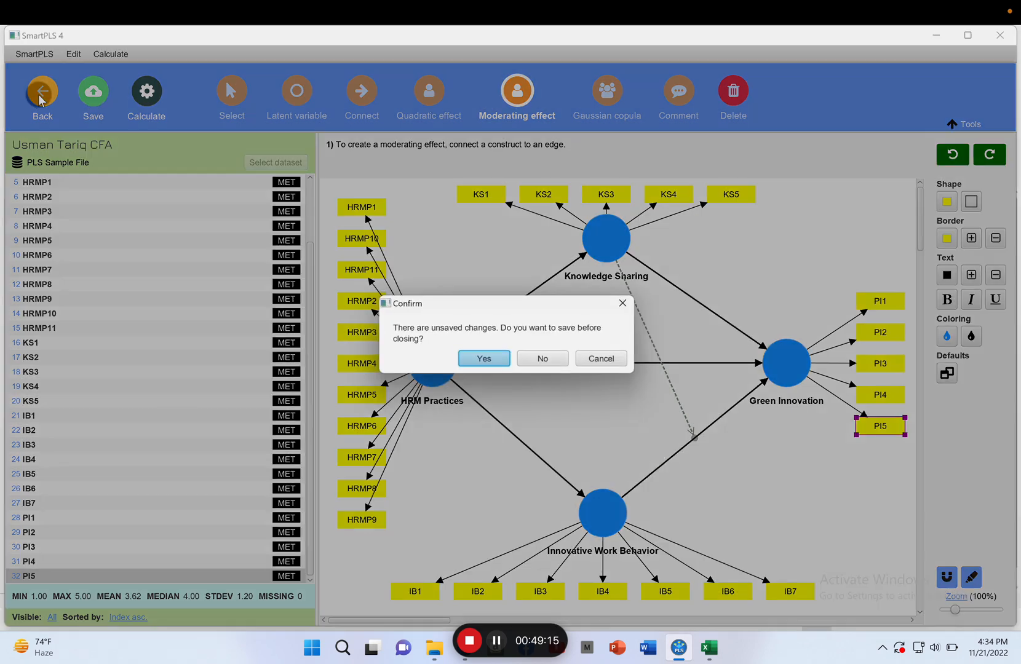
left_click(484, 360)
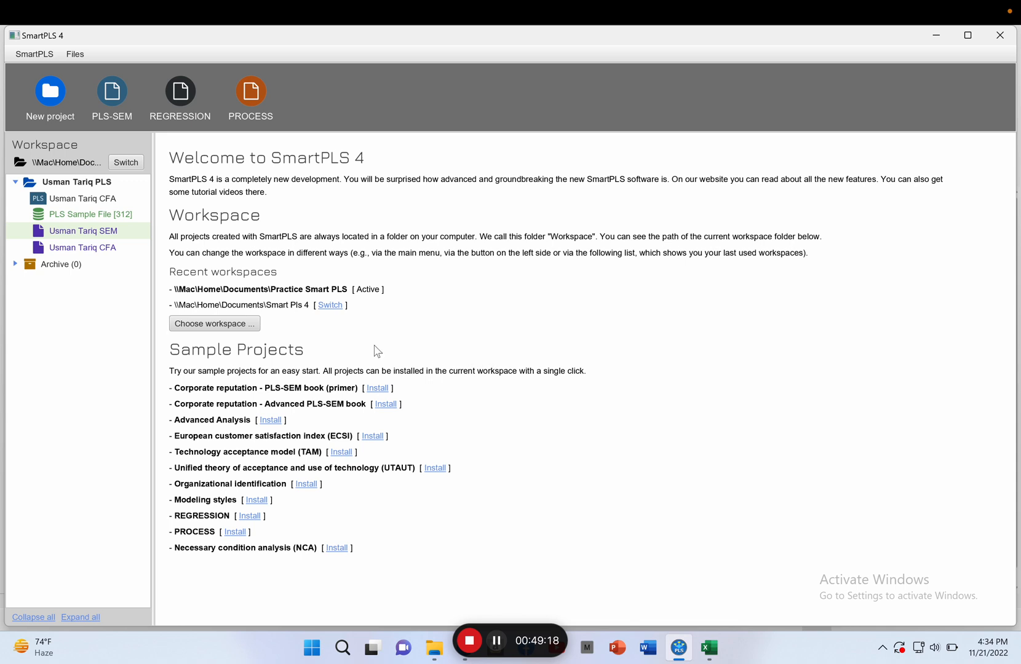
left_click(113, 312)
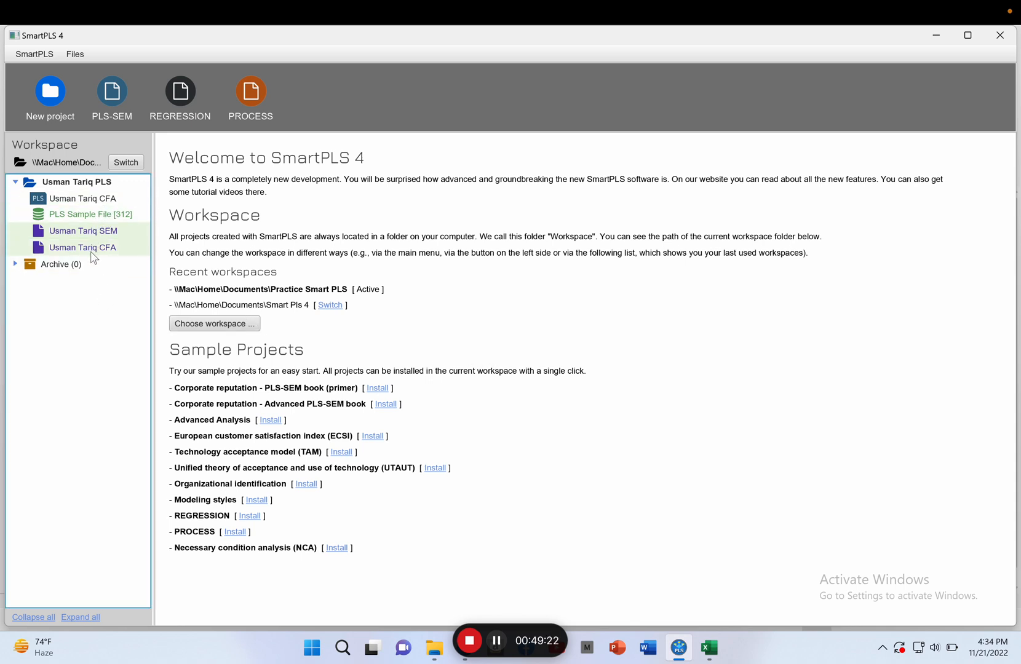
left_click(82, 199)
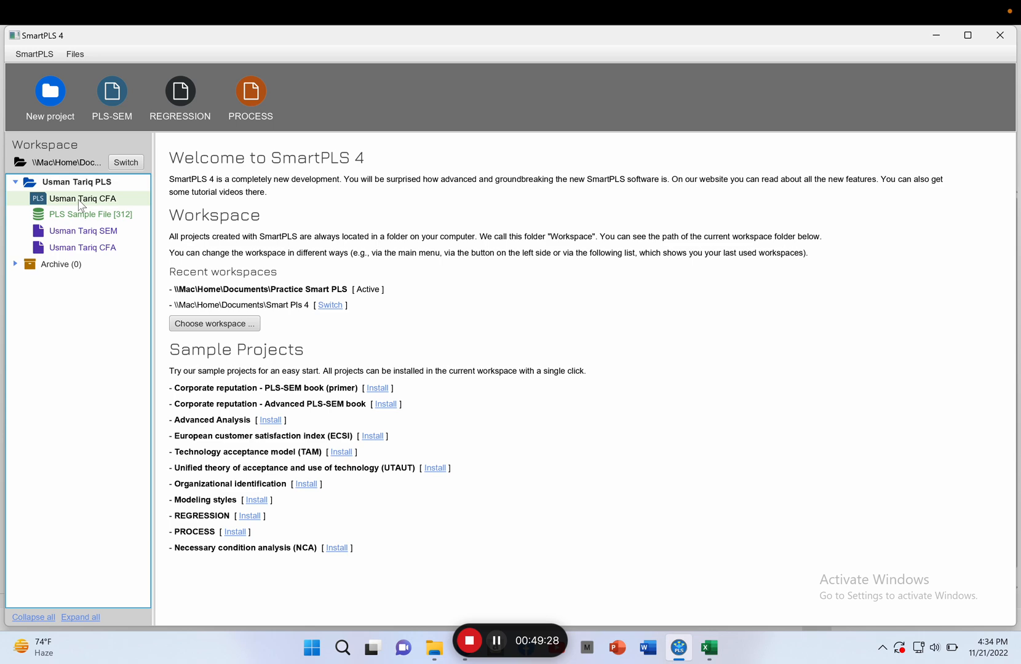
double_click(80, 200)
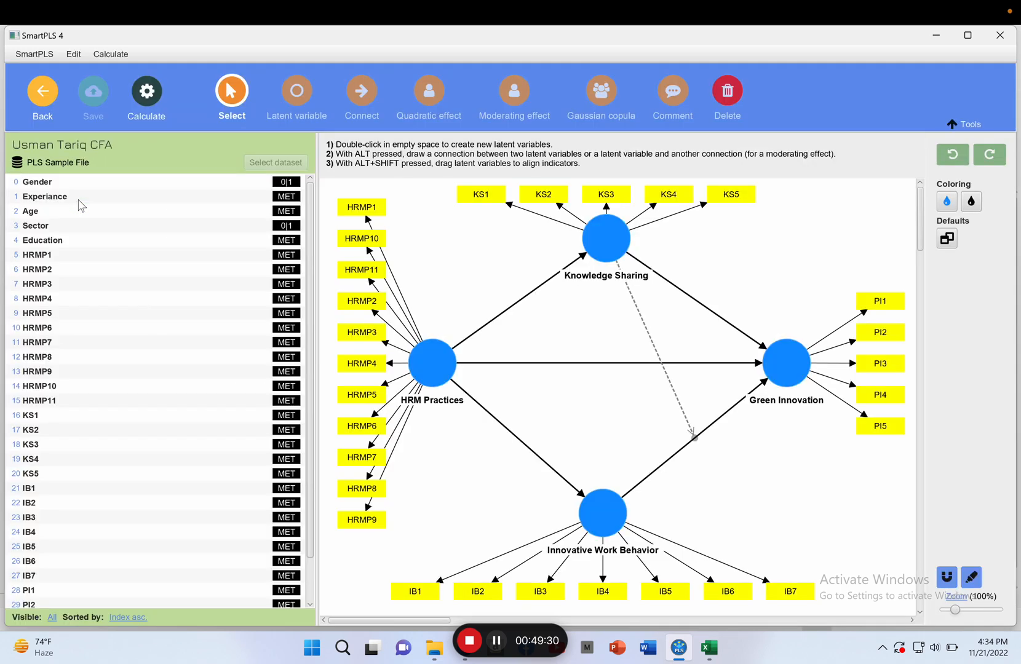
Return to the workspace and review the saved CFA report and the saved SEM bootstrapping report in turn
left_click(43, 91)
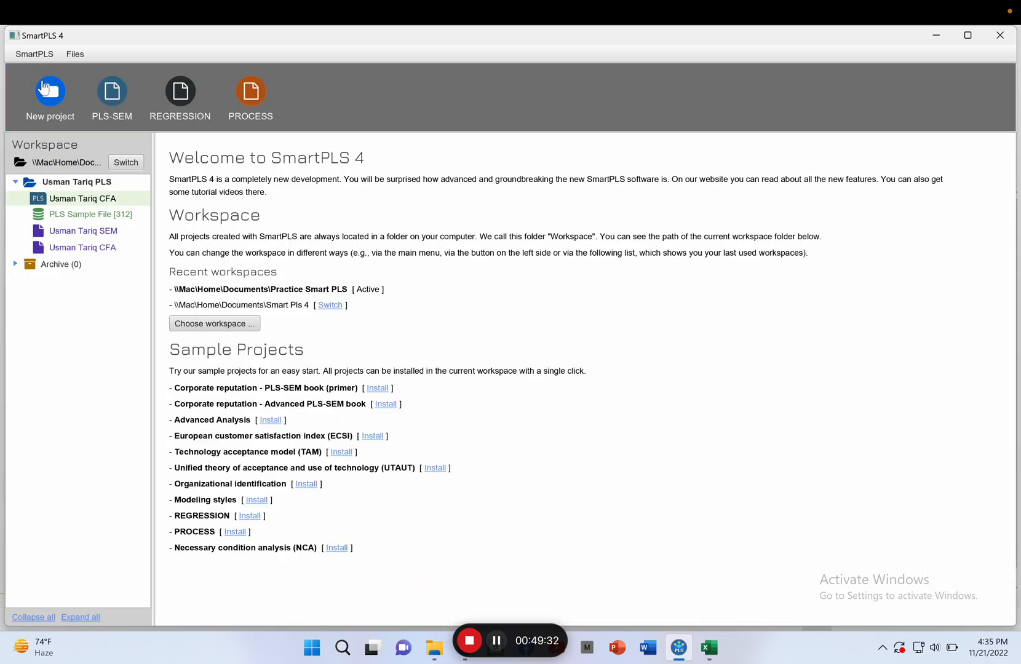
left_click(90, 251)
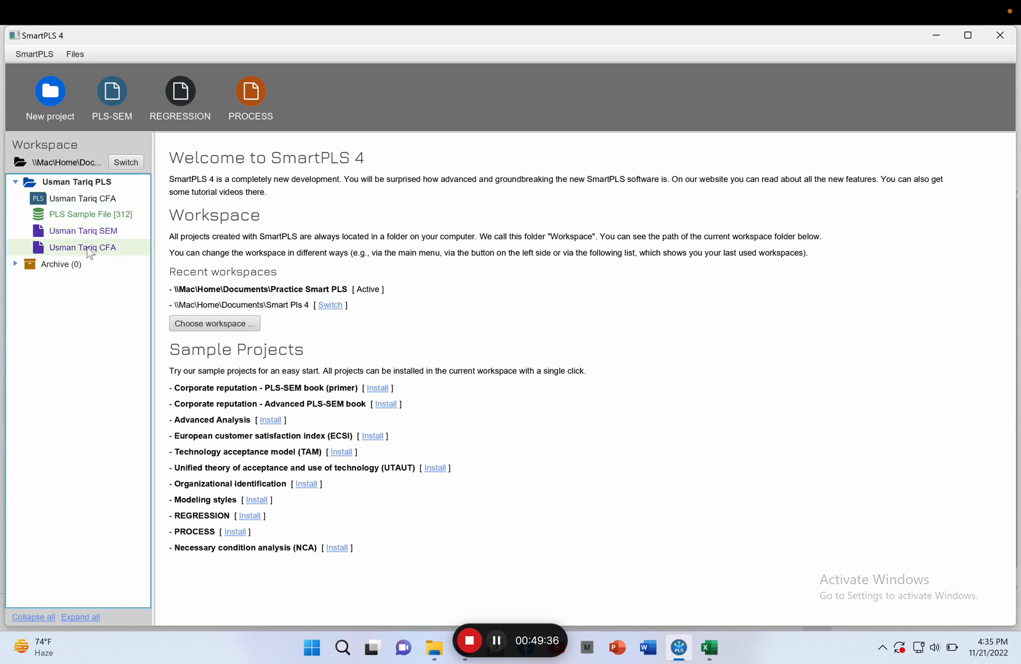
double_click(90, 248)
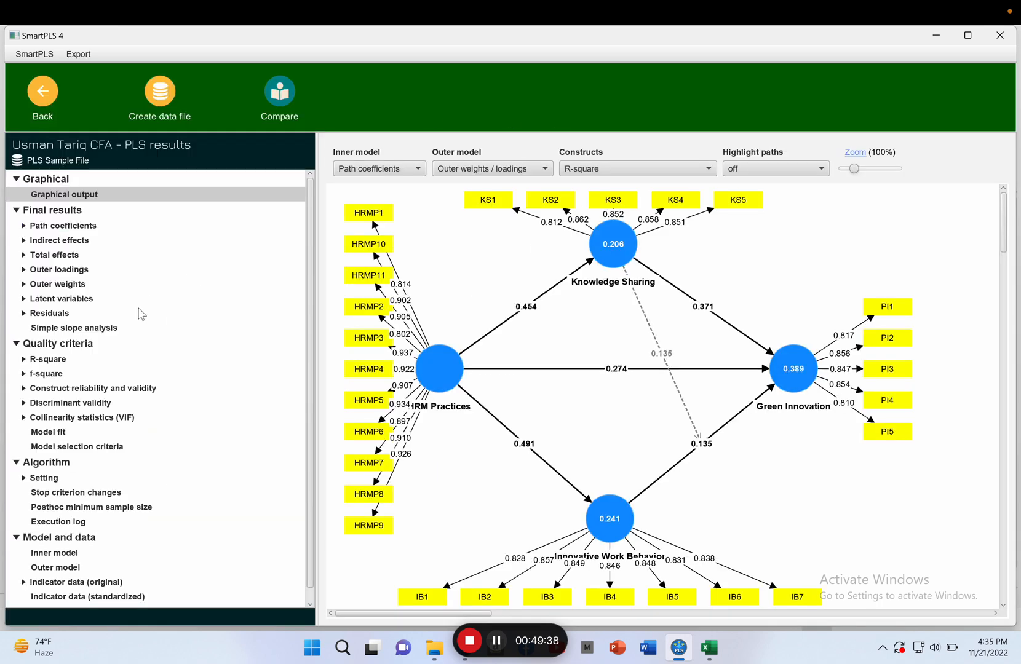
left_click(49, 93)
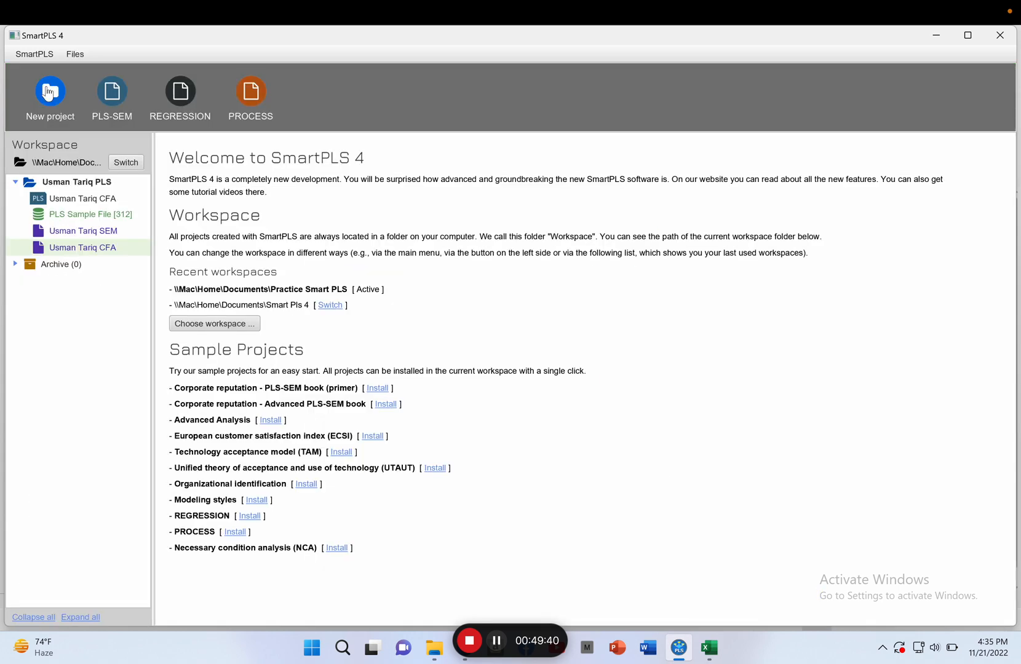
left_click(71, 237)
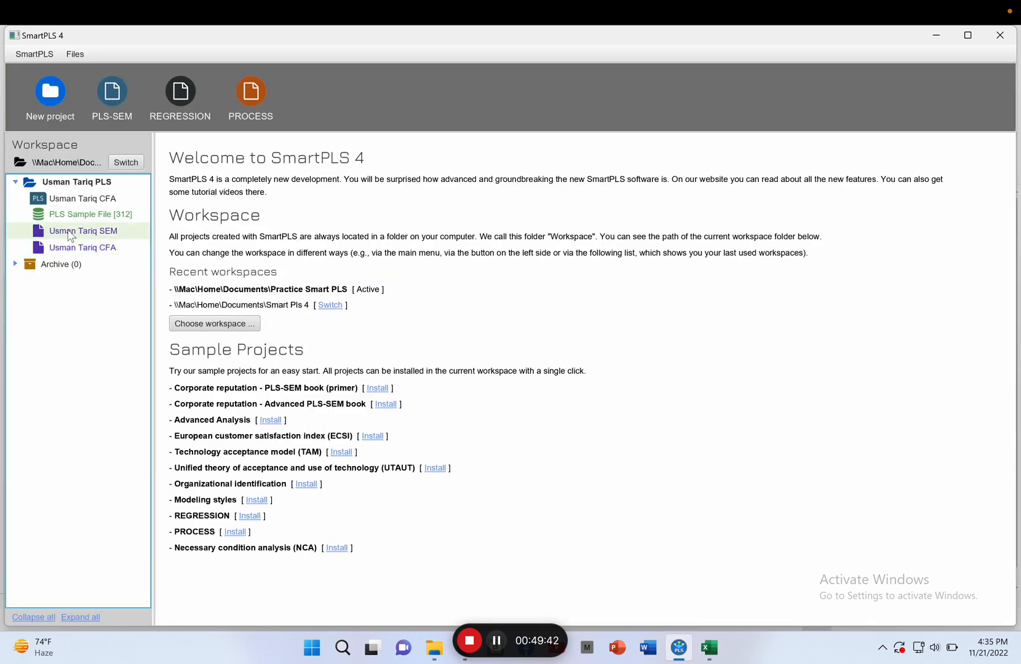
double_click(71, 237)
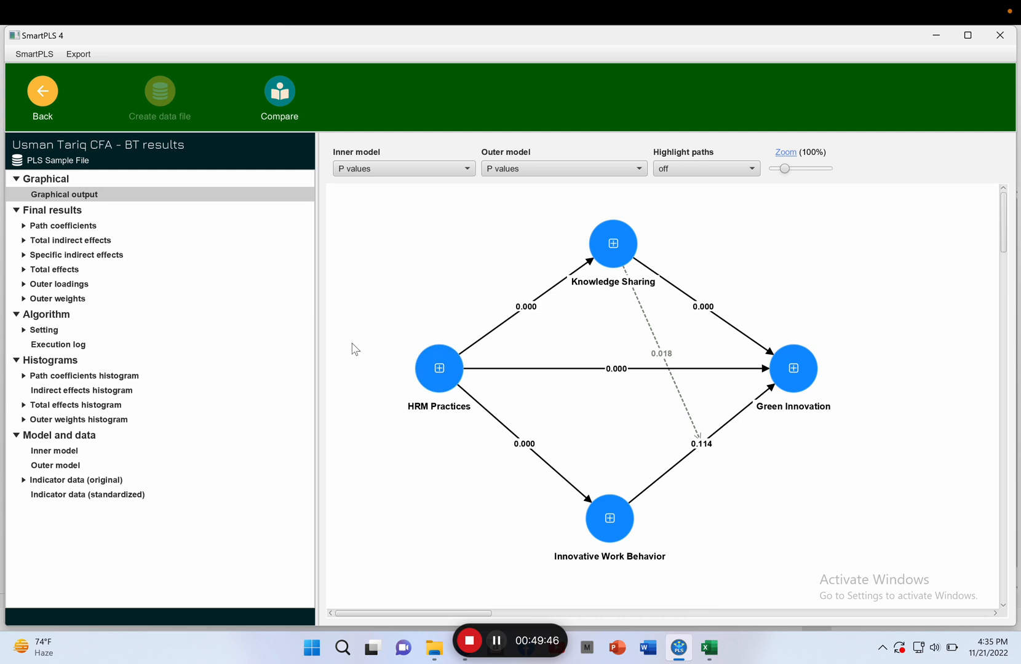
left_click(43, 93)
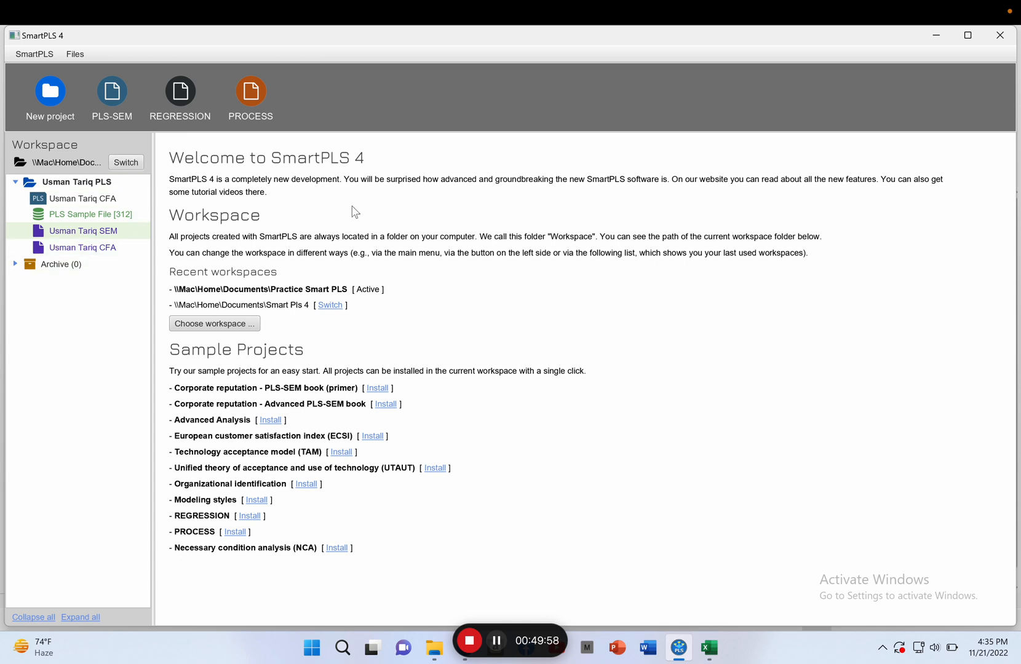
Switch to the Excel workbook Book1 and review the path coefficients and indirect effects collected on Sheet5
left_click(709, 647)
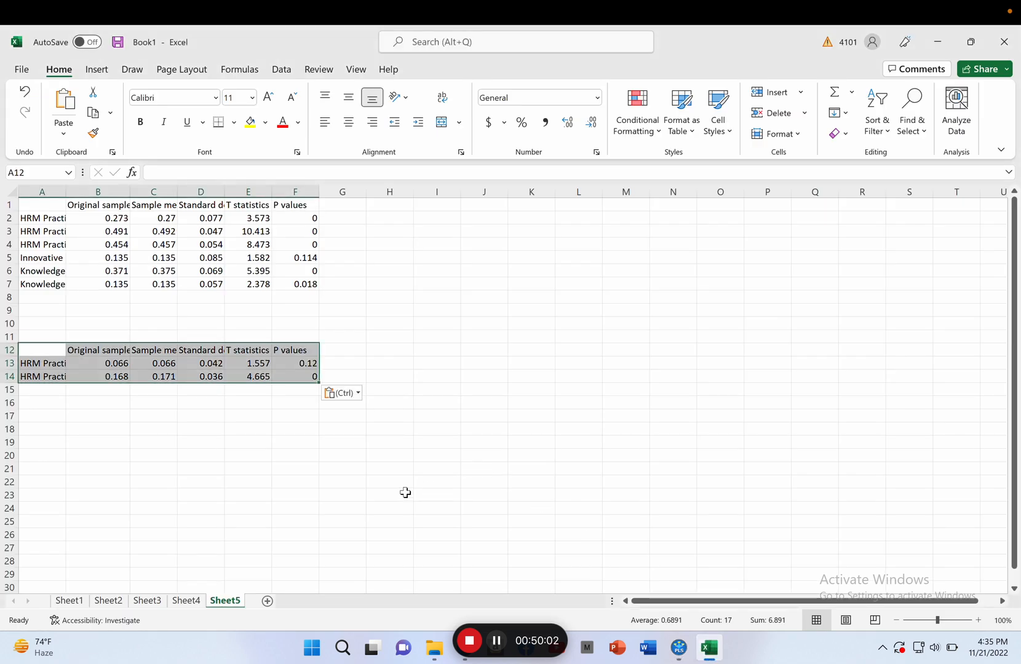
scroll(405, 493, "right", 2)
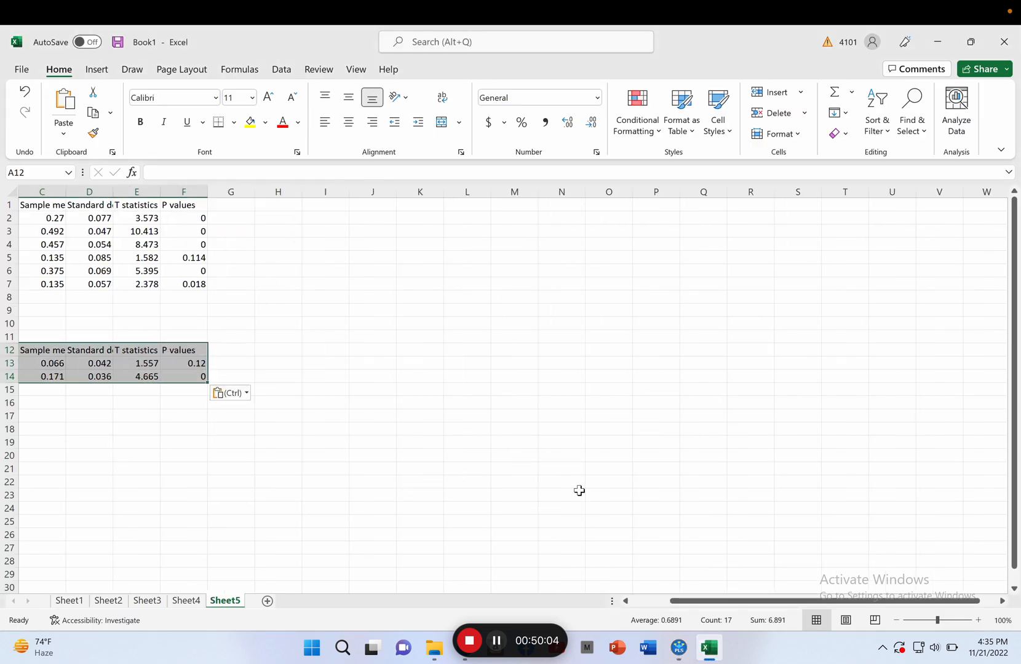